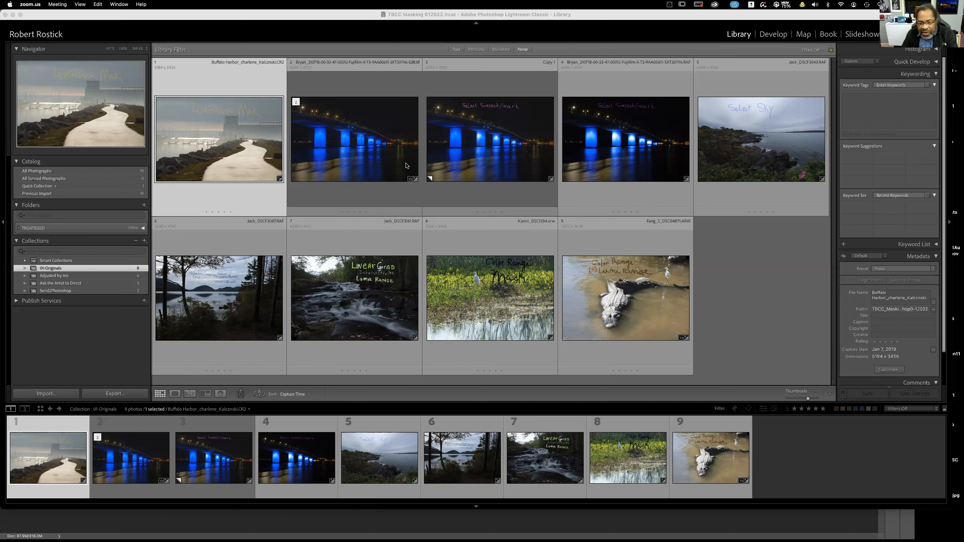
Enlarge the Buffalo Harbor photo in Loupe view, then switch to Photoshop with the black-and-white image of the girl.
double_click(235, 160)
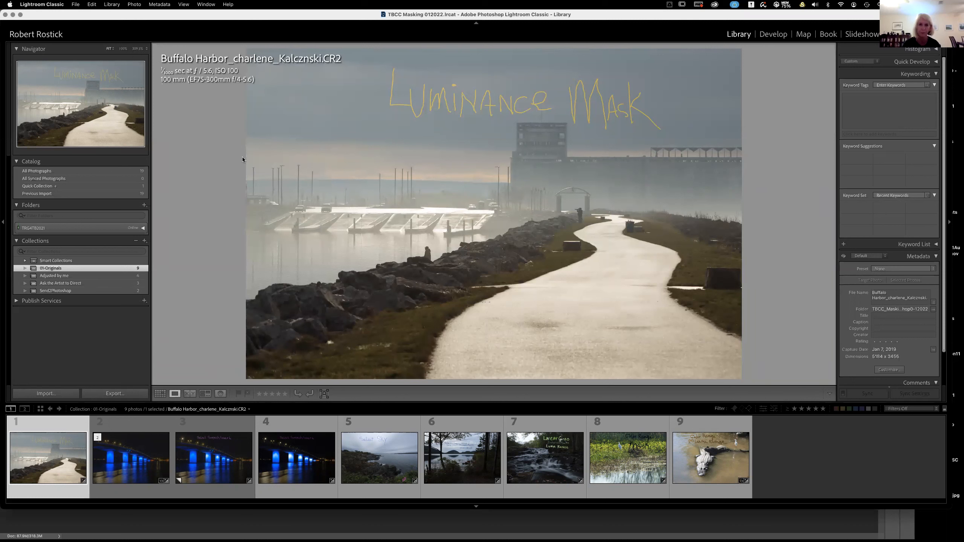
key(super+Tab)
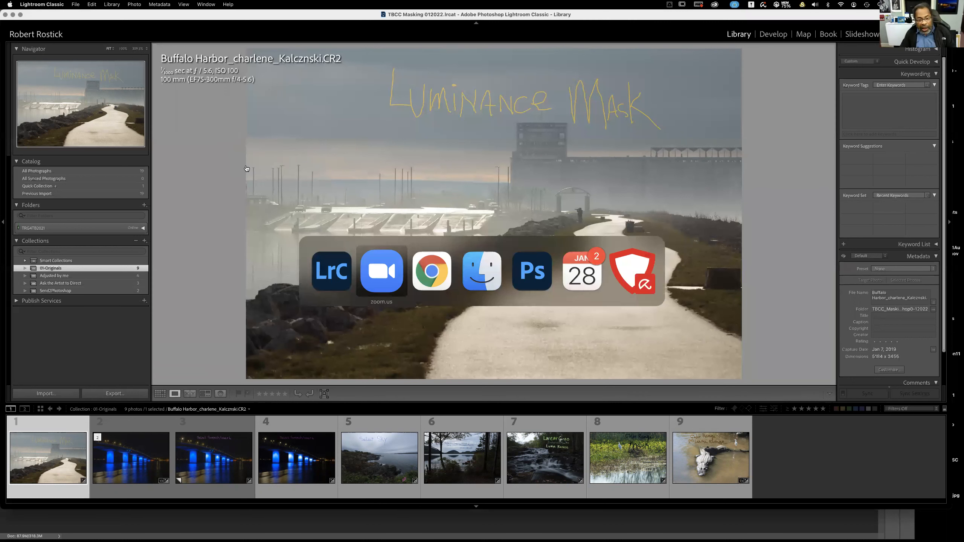
key(super+Tab)
key(super+Tab)
key(super+Tab)
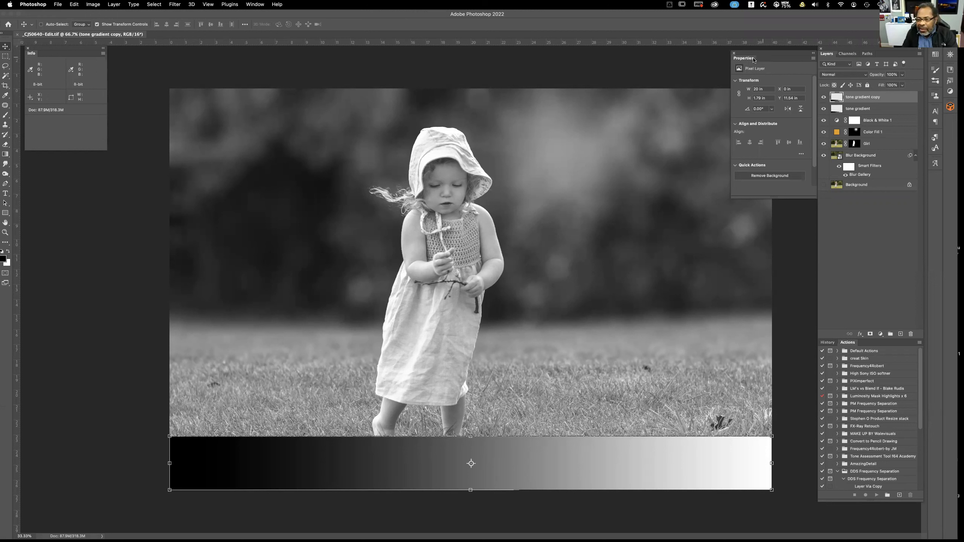
Close the floating Properties panel, then hide the Info panel and show it again.
click(734, 54)
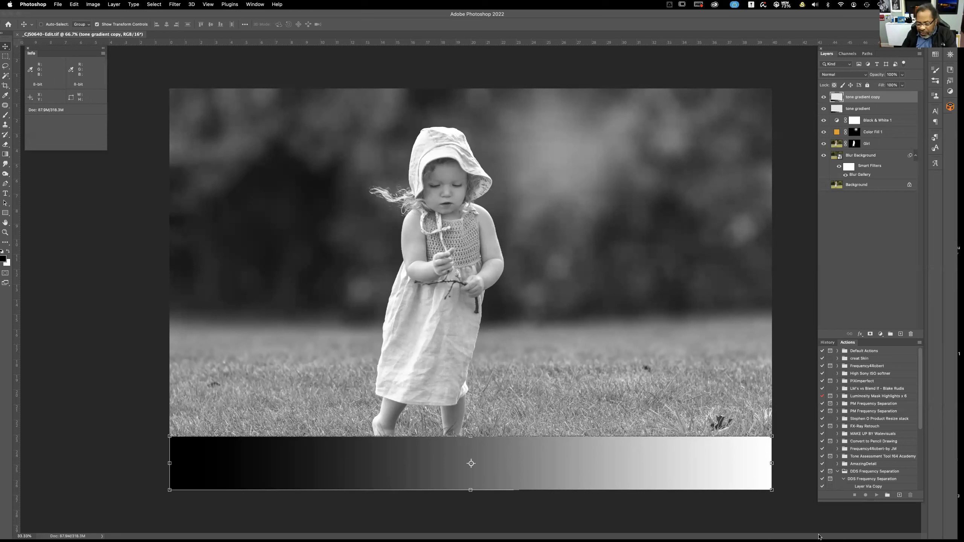
click(451, 76)
click(255, 5)
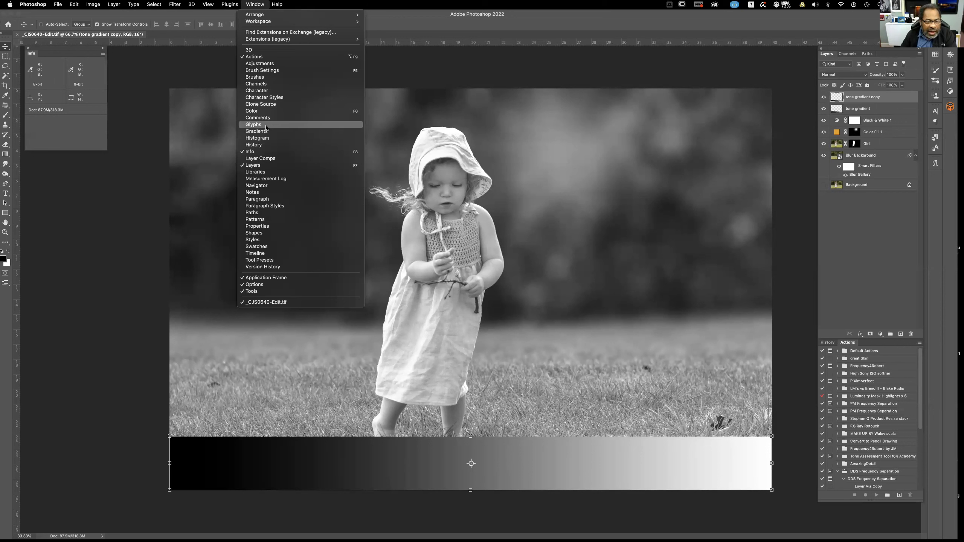
click(259, 151)
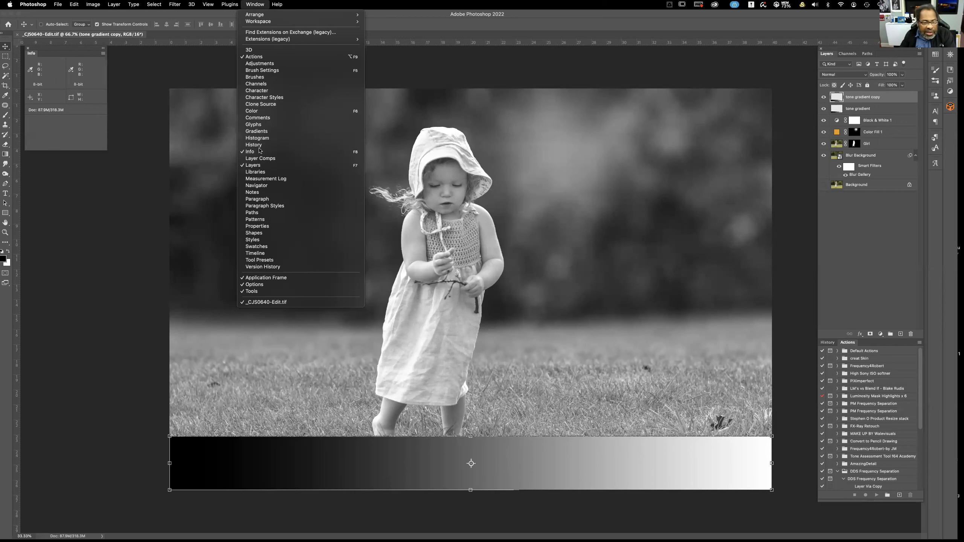
key(F8)
click(254, 4)
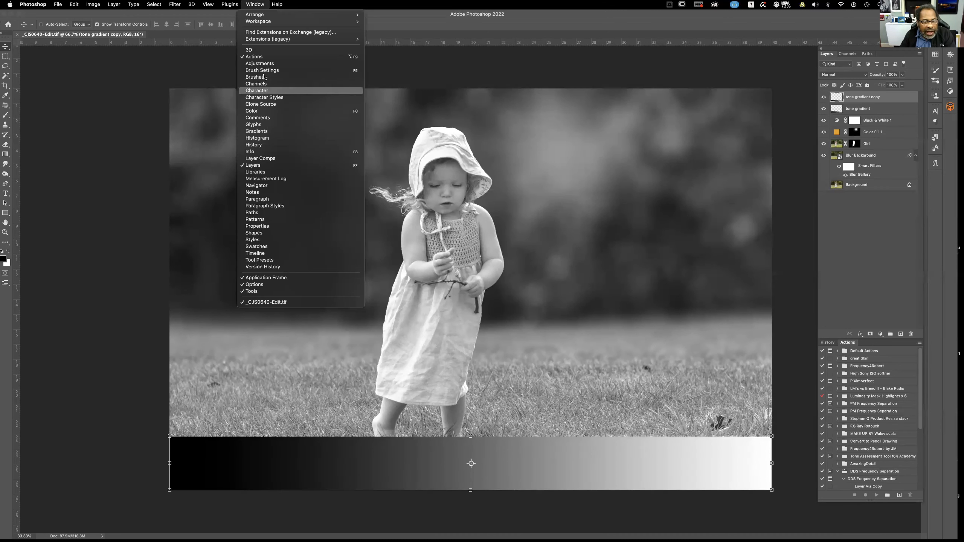
click(259, 150)
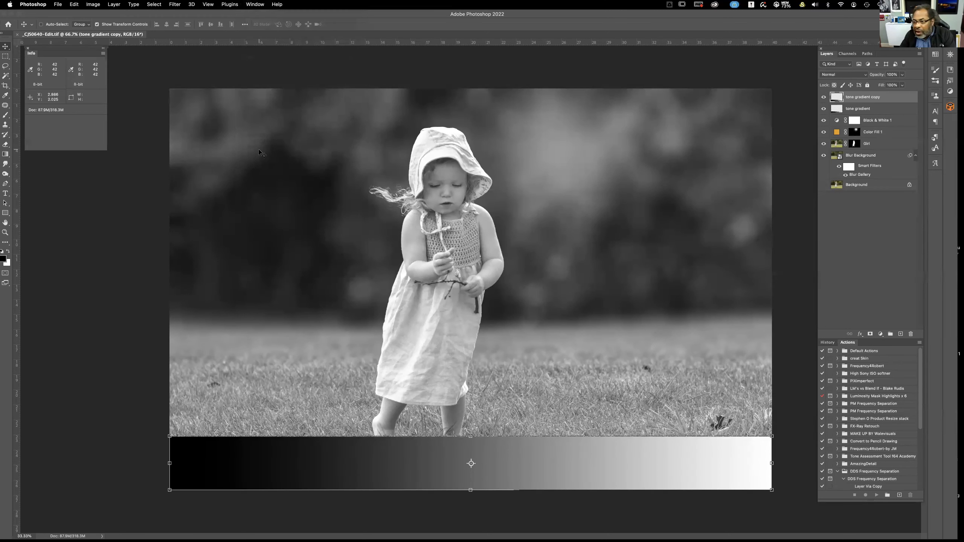
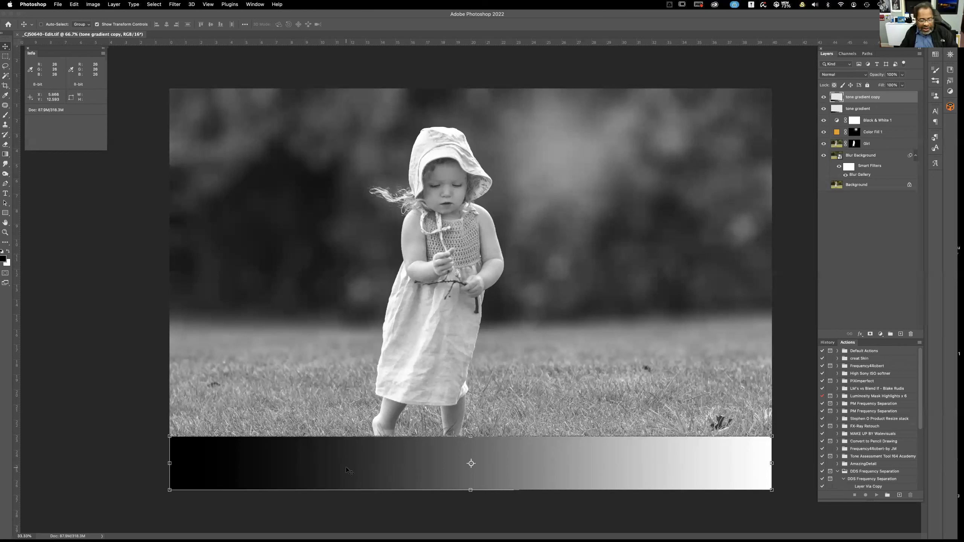
Switch to Lightroom Classic and bring the Buffalo Harbor photo into the Develop module.
mouse_move(315, 532)
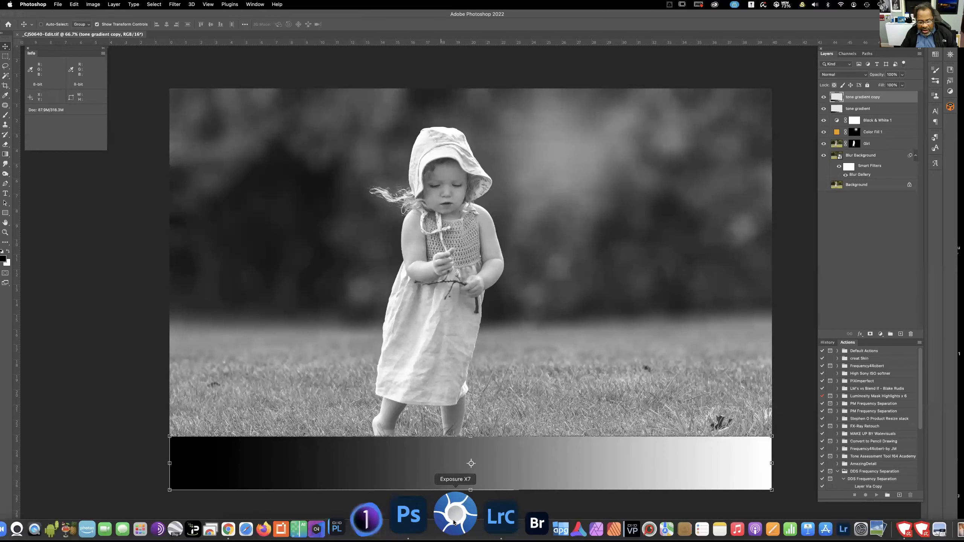
click(464, 521)
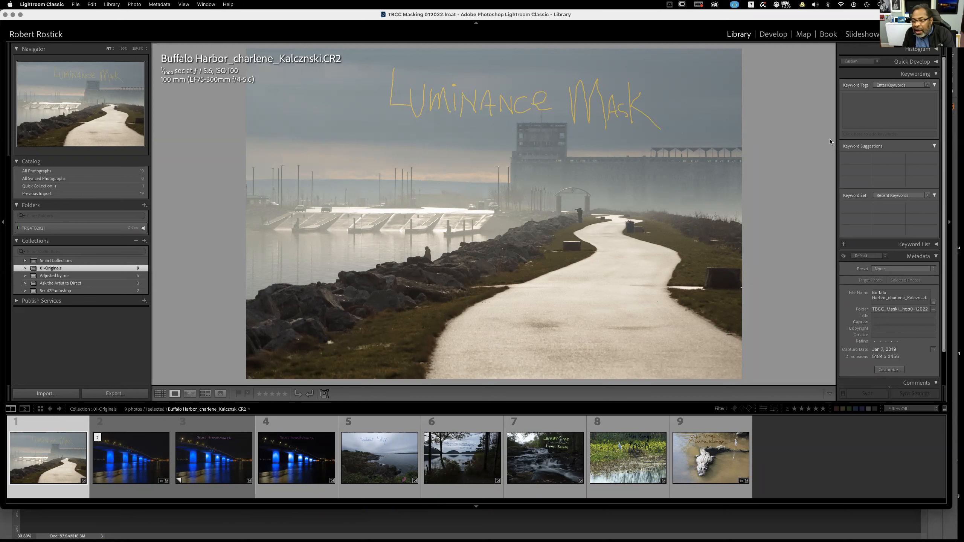
click(773, 35)
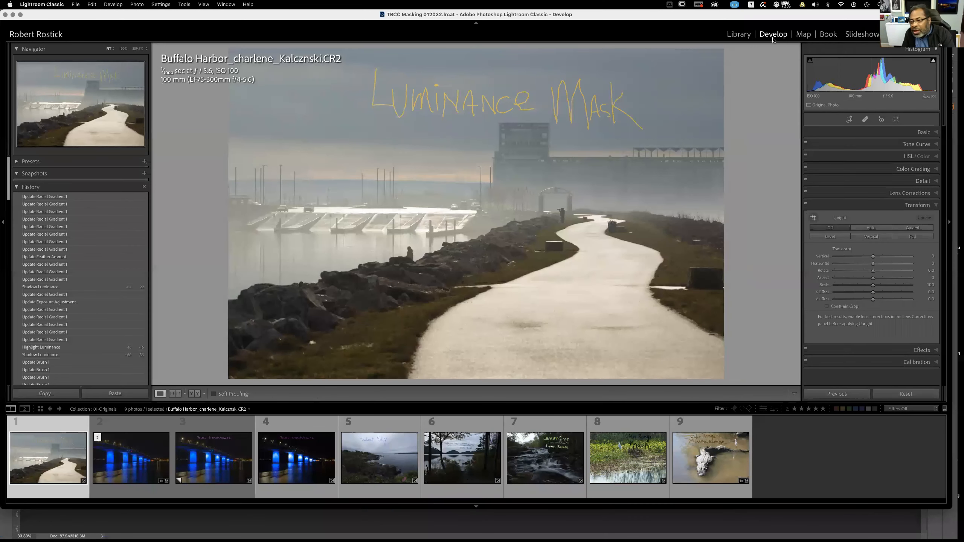
Delete all masks on the harbor photo, including the handwritten Luminance Mask.
click(896, 120)
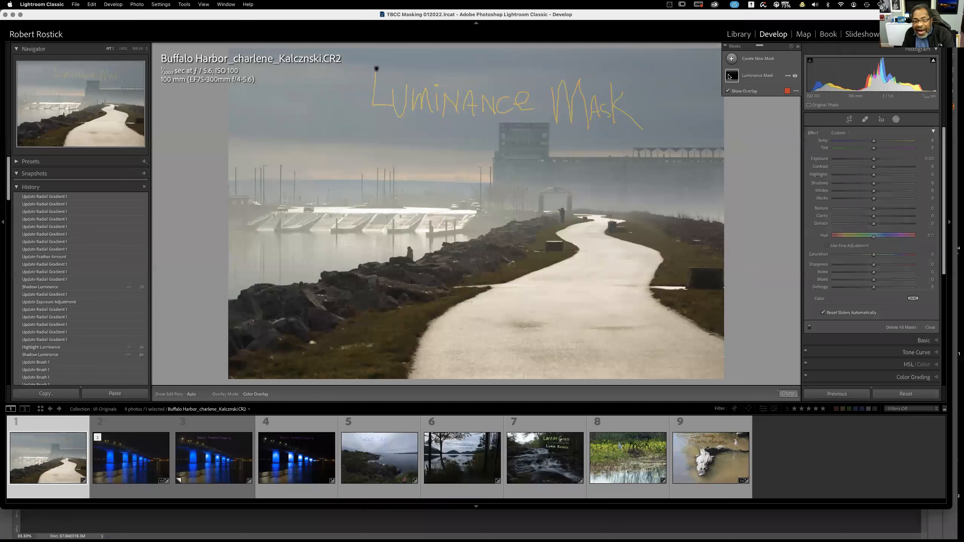
mouse_move(734, 76)
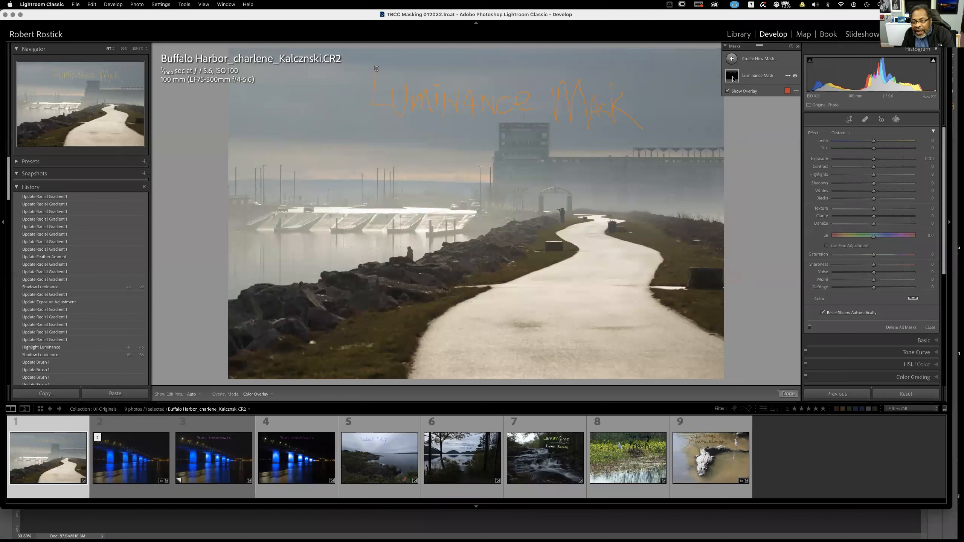
click(786, 76)
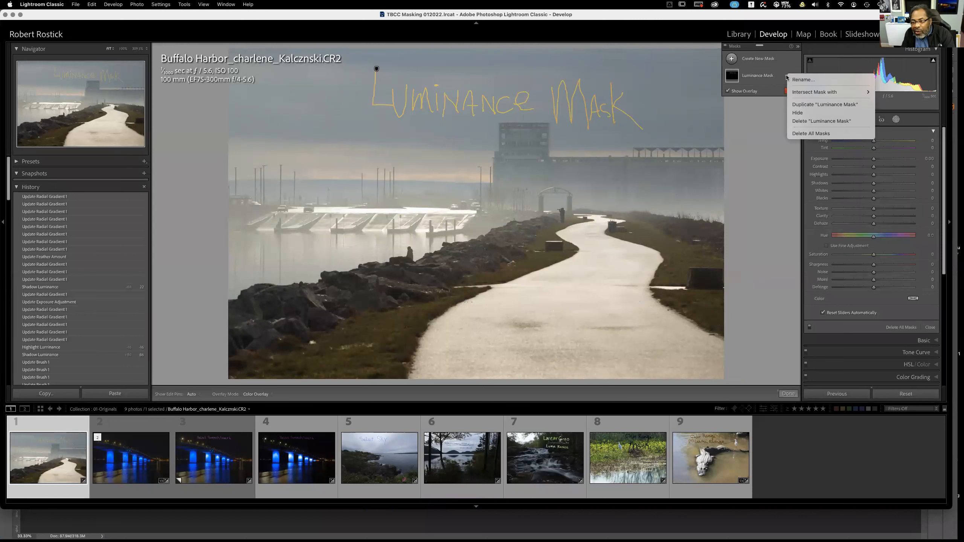
click(805, 134)
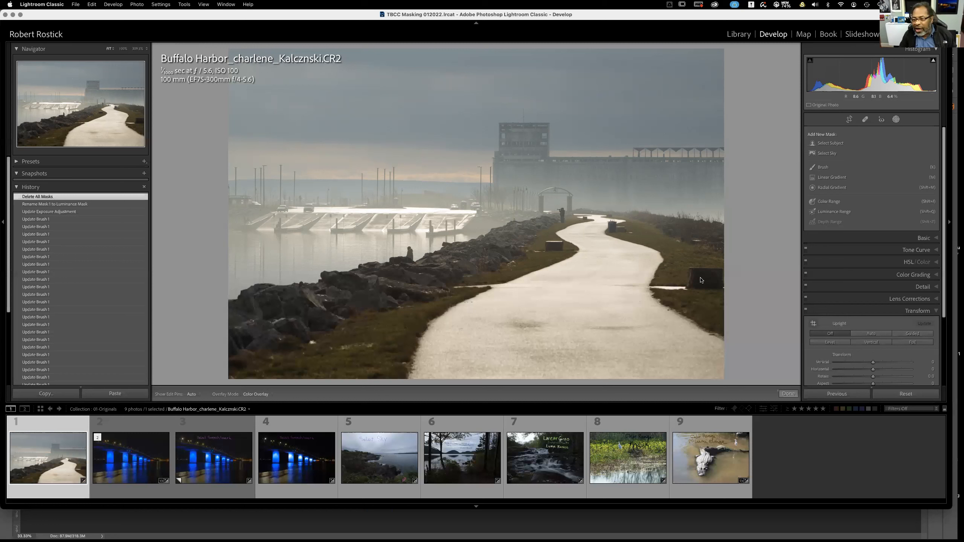
Create a Luminance Range mask by sampling the grey sky beside the tower building.
click(896, 120)
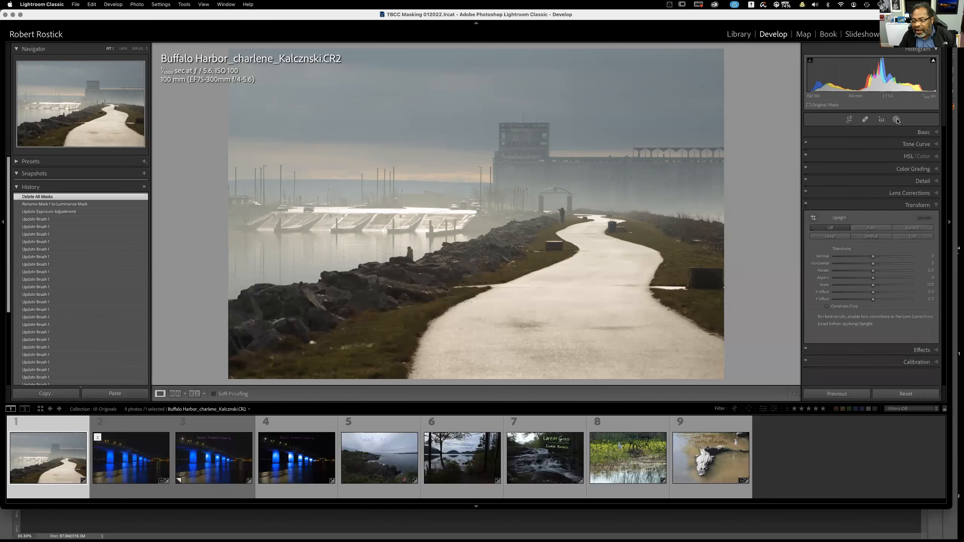
click(897, 120)
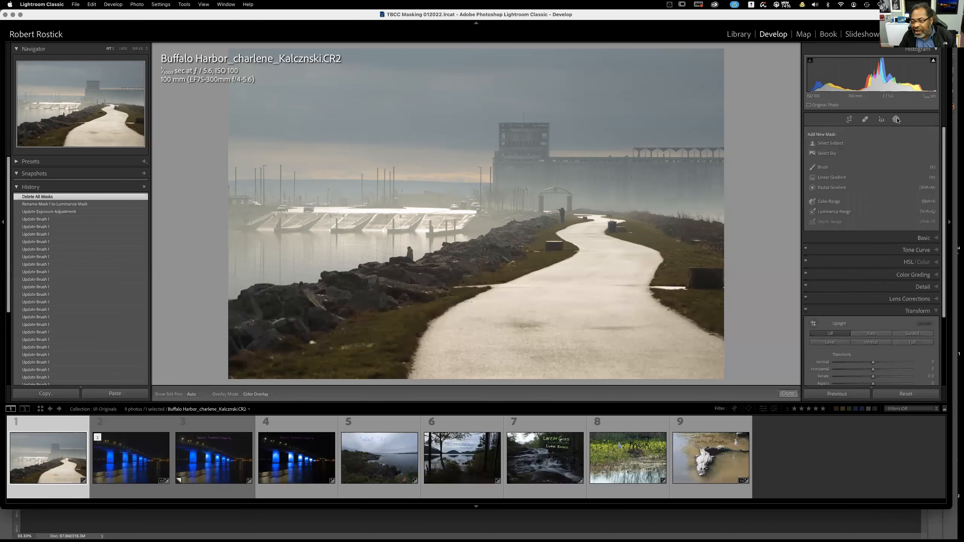
click(828, 214)
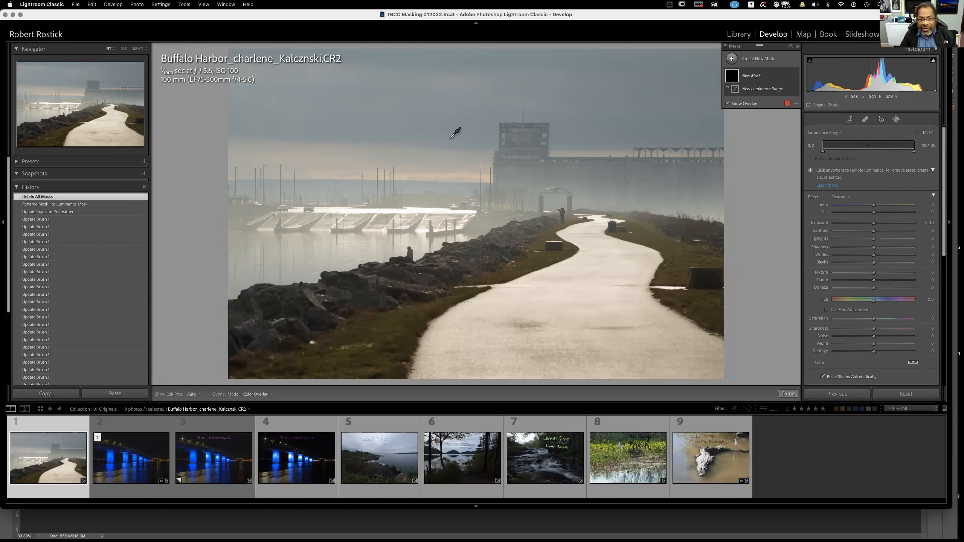
click(430, 123)
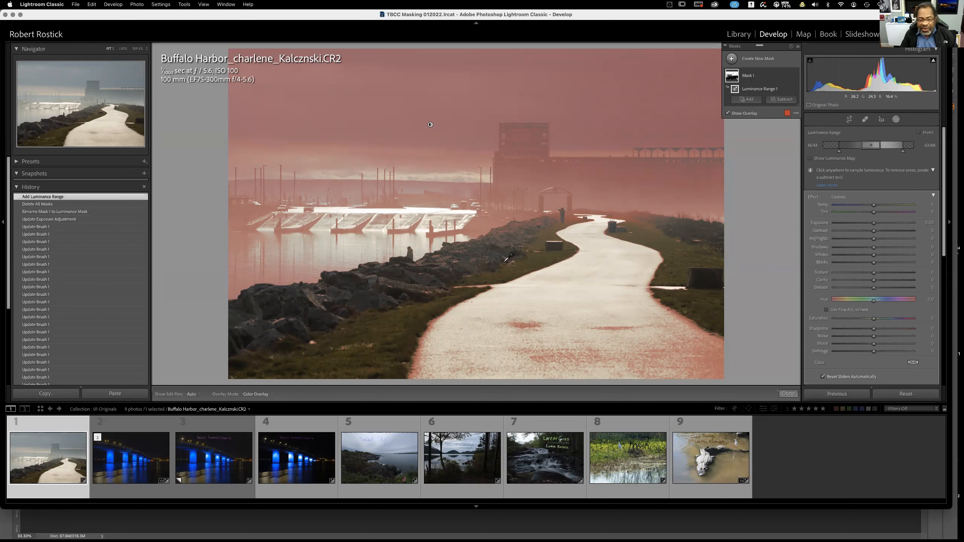
Resample the luminance range from the dark rocks, the upper sky and the bright area around the docks.
click(386, 275)
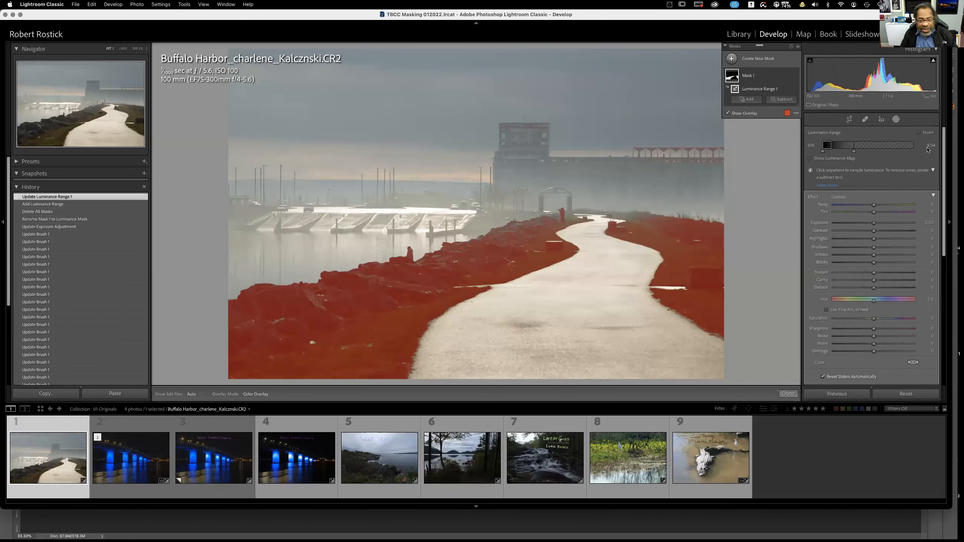
click(437, 95)
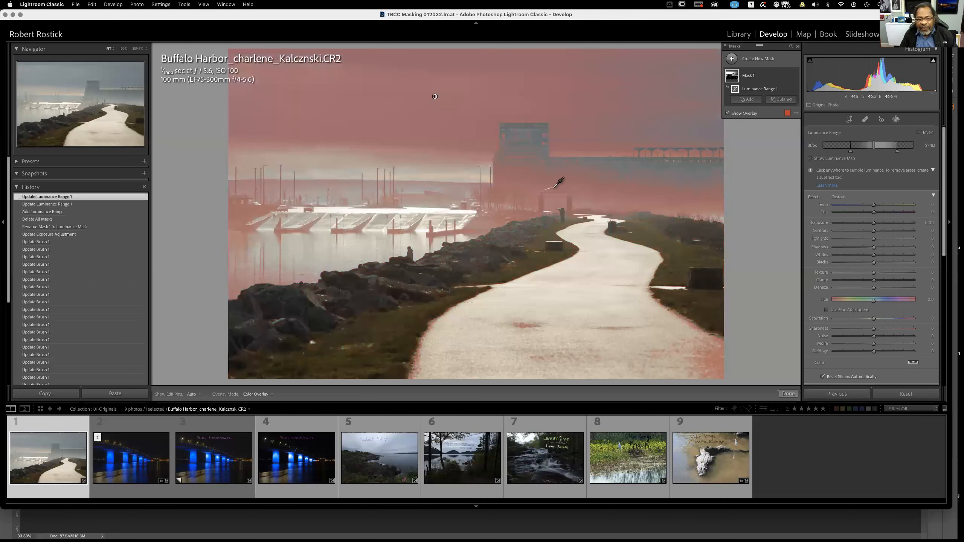
click(423, 209)
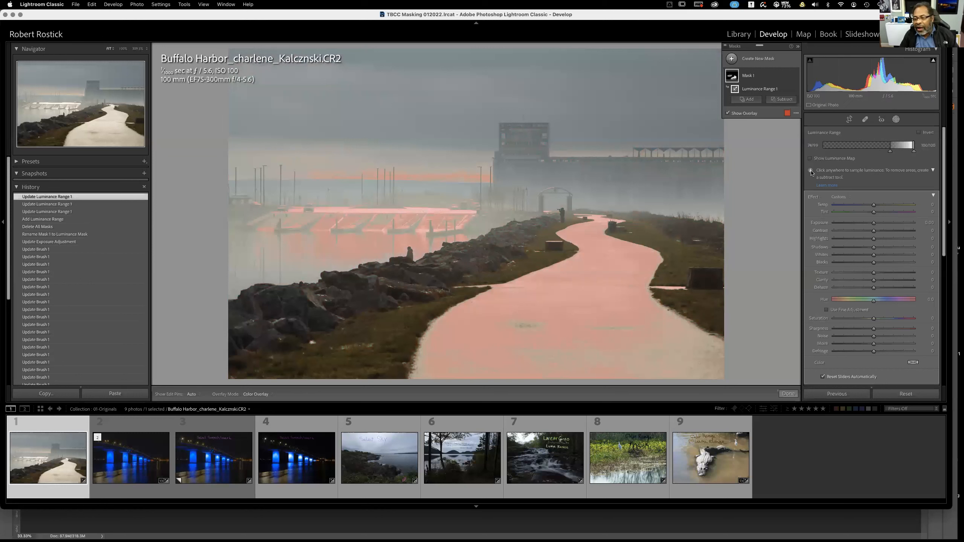
Turn the mask overlay off and on, and resample the luminance range from the pale sky above the horizon.
click(728, 114)
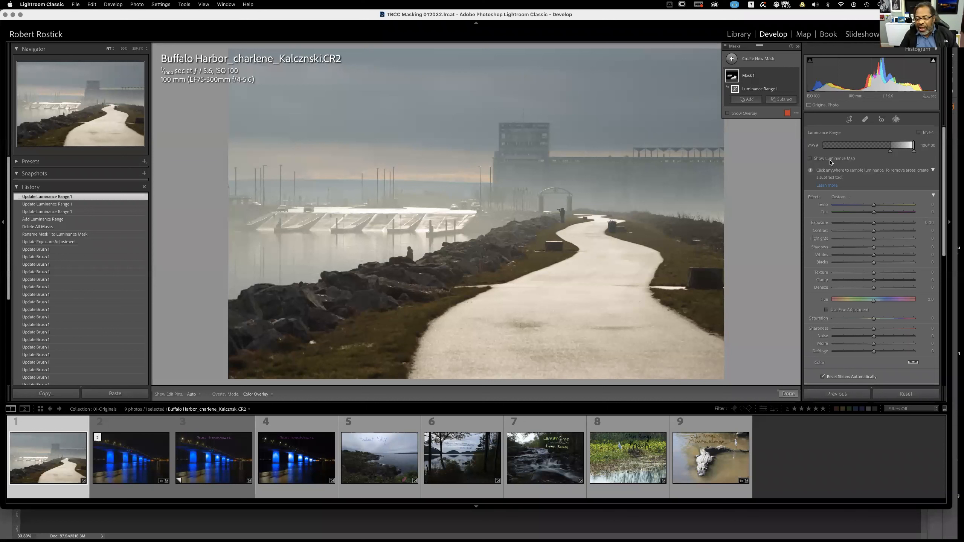
click(322, 164)
key(o)
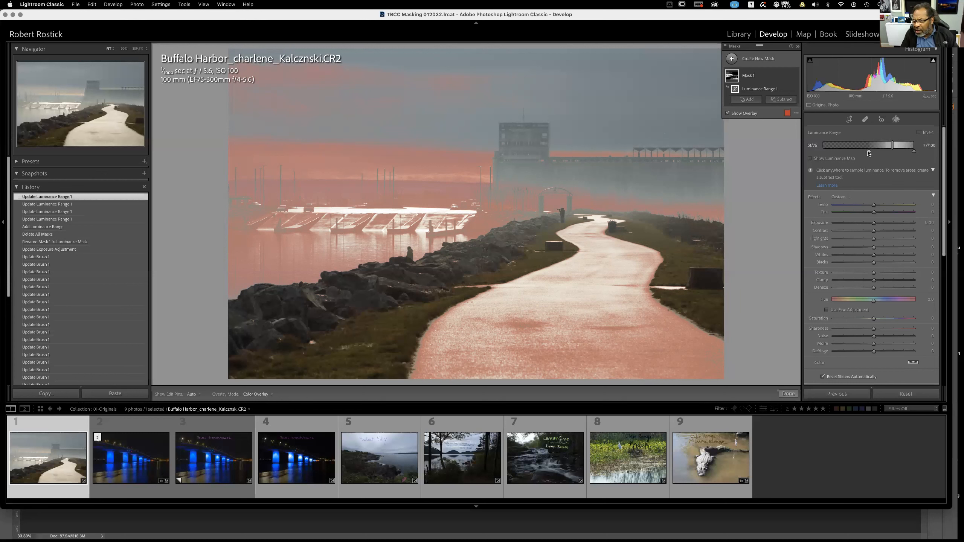
Extend the luminance range's shadow falloff toward darker tones, then narrow it toward the brighter tones.
drag(869, 152, 855, 153)
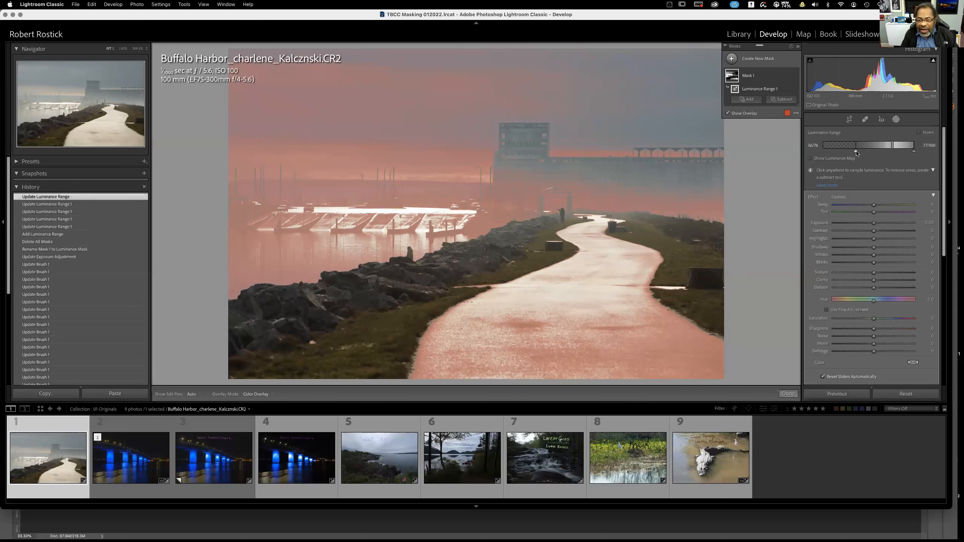
drag(890, 153, 891, 153)
drag(888, 153, 888, 154)
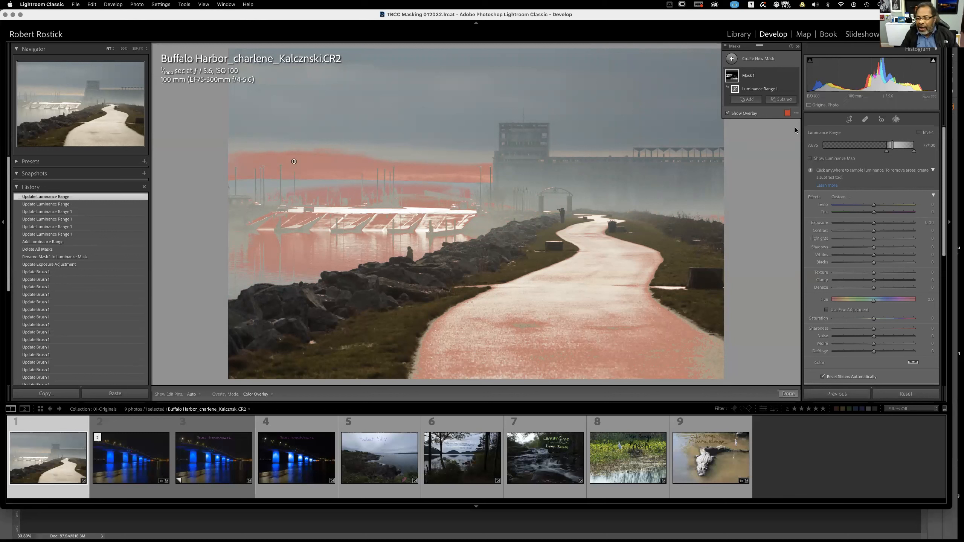
Check the Intersect Mask options for Mask 1 and delete that mask.
click(731, 76)
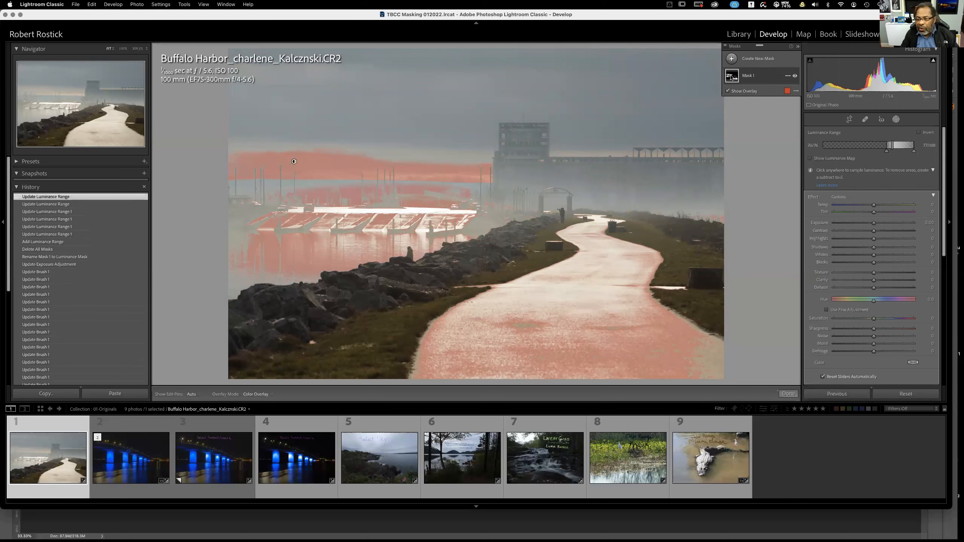
click(787, 76)
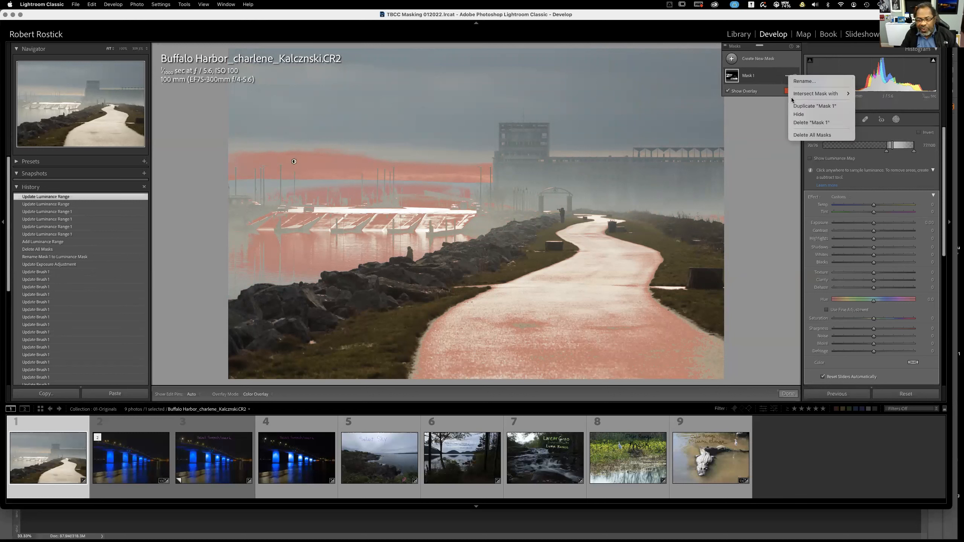
mouse_move(796, 98)
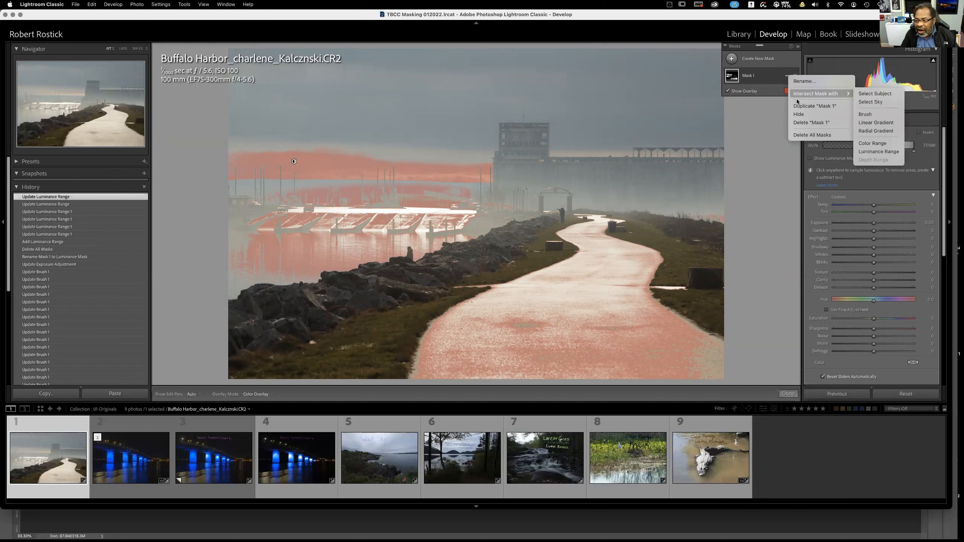
click(798, 123)
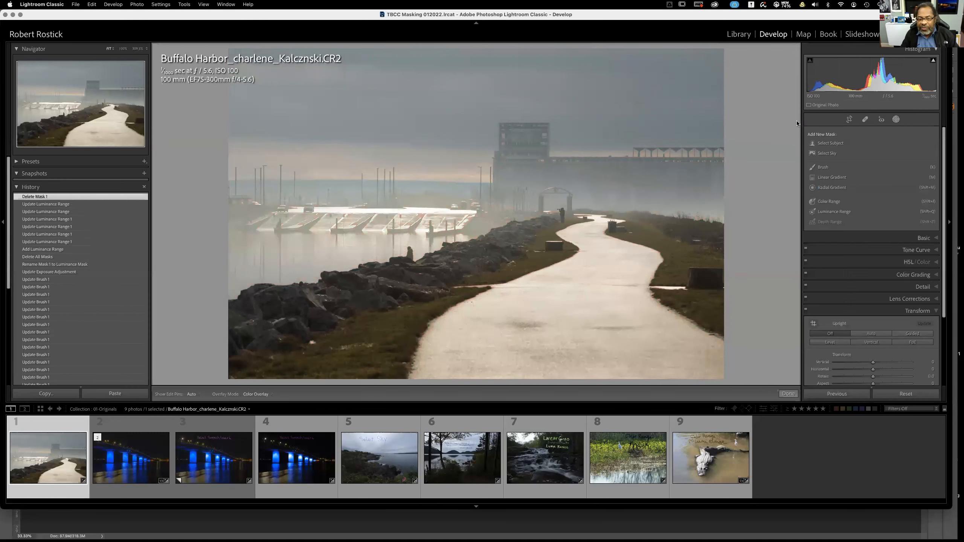
Add a Linear Gradient mask with a very short transition at the photo's lower edge, covering the whole image.
click(897, 120)
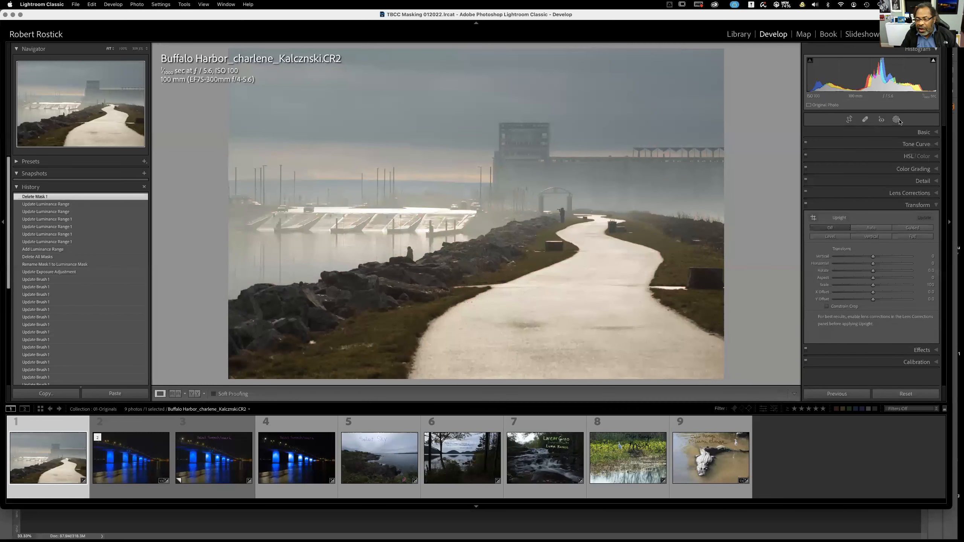
click(896, 120)
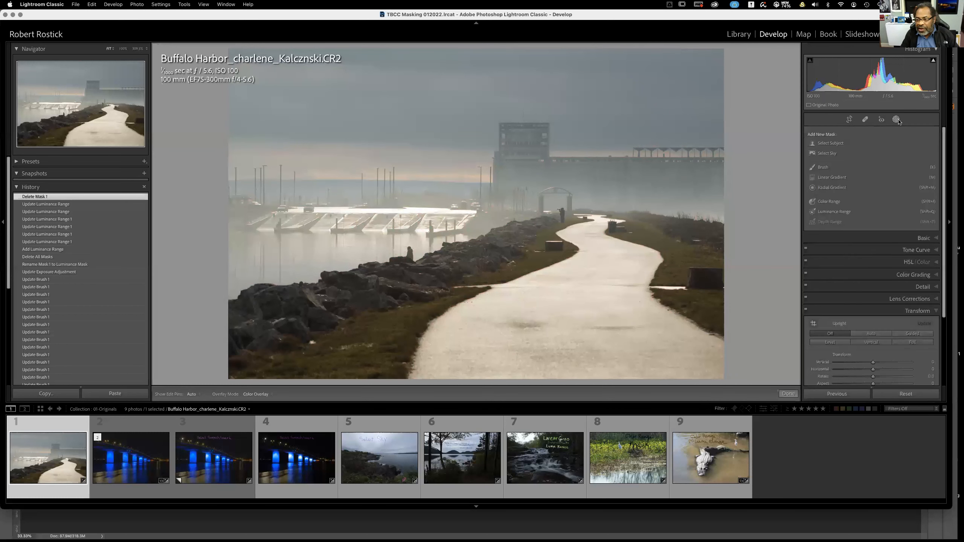
click(832, 178)
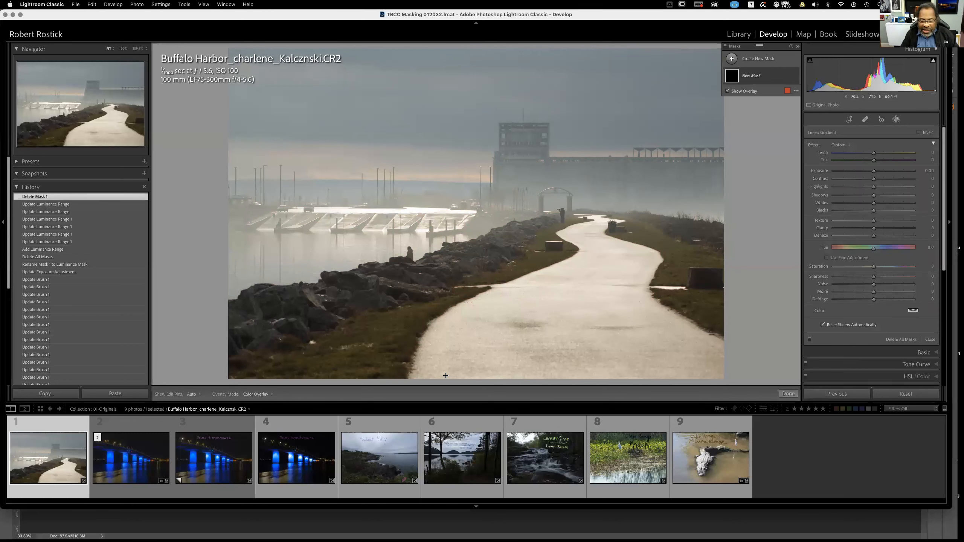
drag(446, 377, 445, 382)
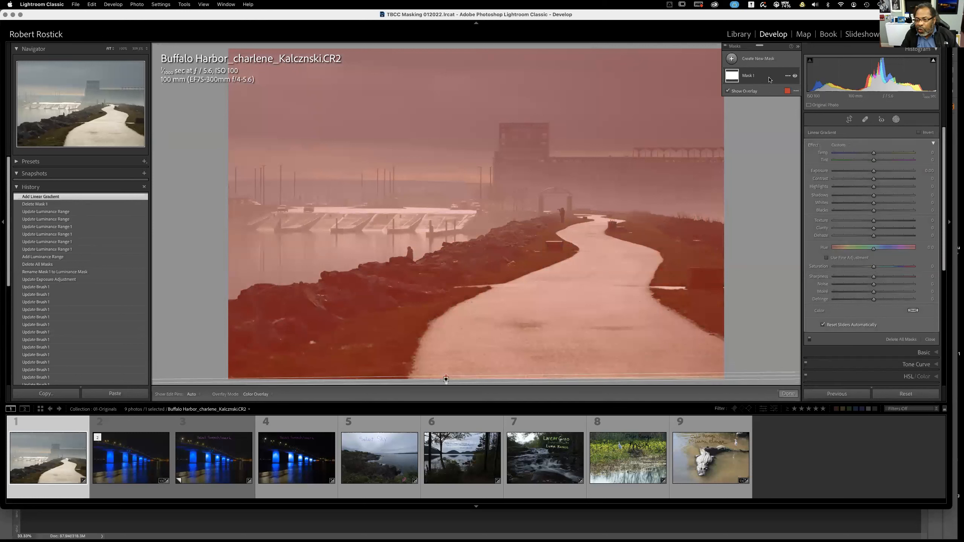
Intersect Mask 1 with a Luminance Range sampled from the dark rocks along the shoreline.
right_click(786, 78)
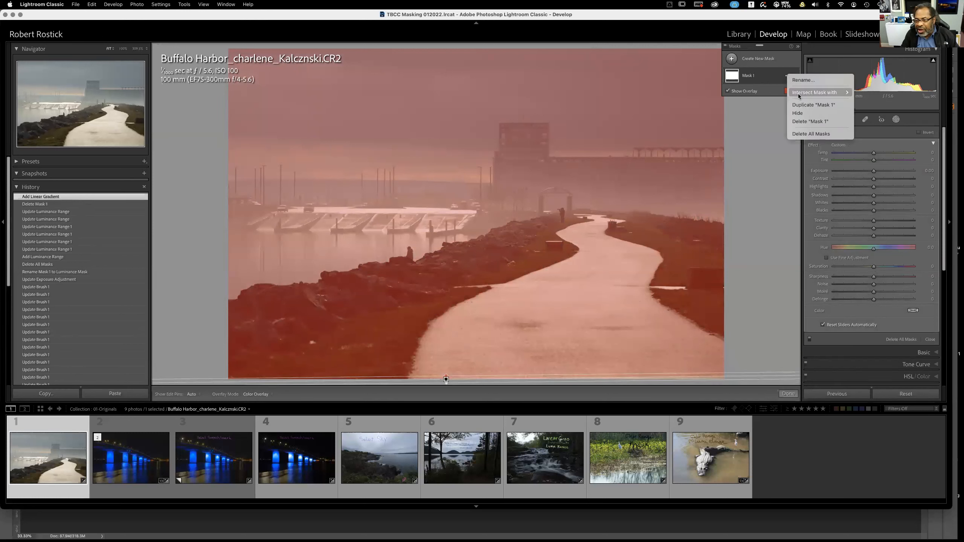
mouse_move(800, 94)
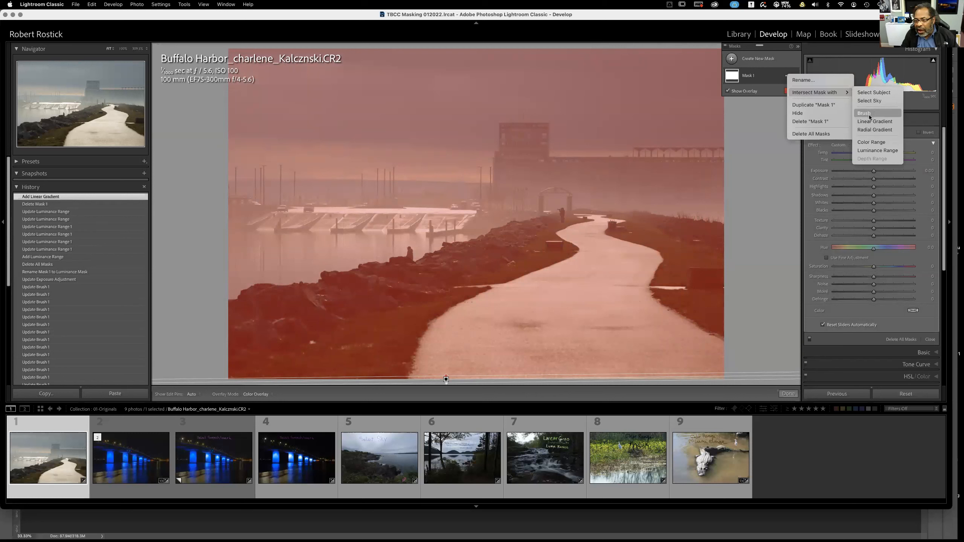
click(869, 151)
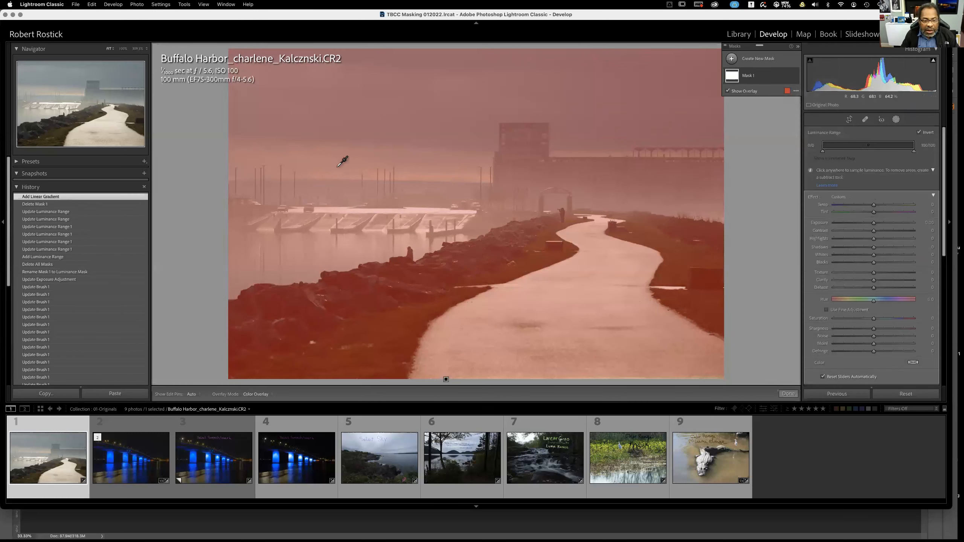
click(415, 273)
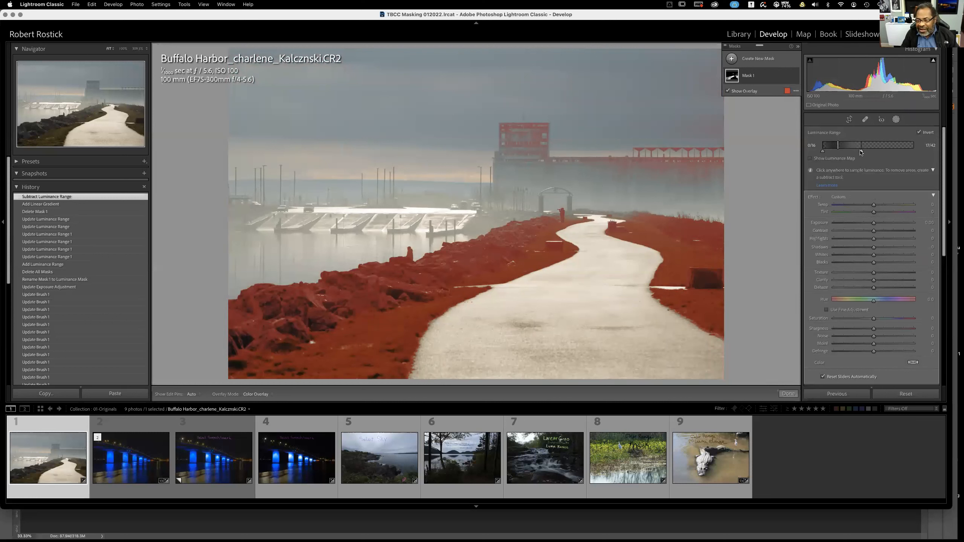
Widen the luminance range to the full 0 to 100 with no falloff at either end.
drag(861, 152, 924, 161)
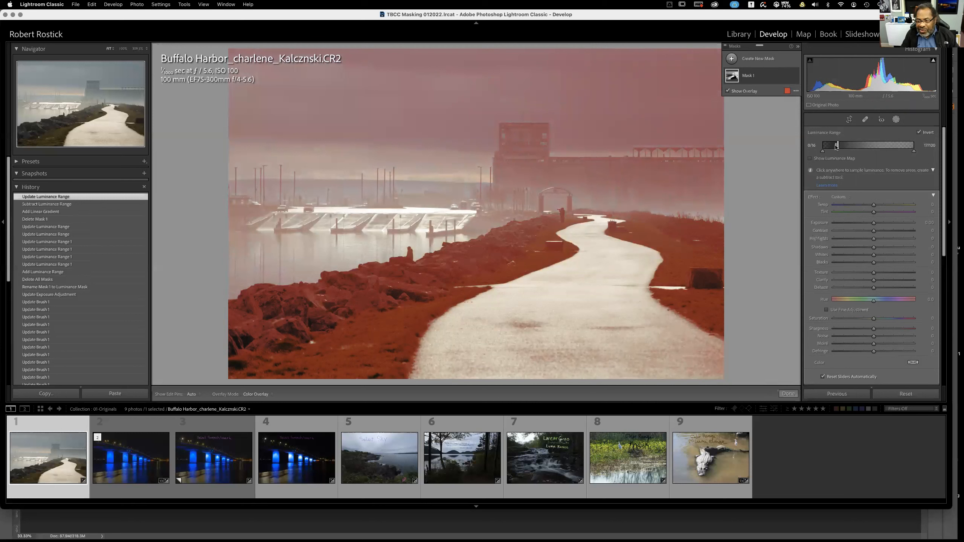
drag(830, 146, 923, 153)
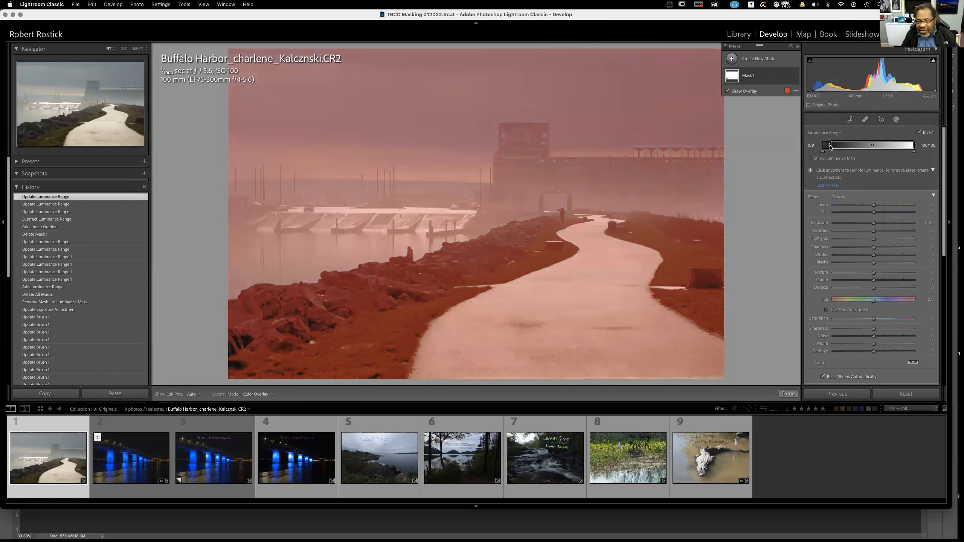
drag(830, 147, 814, 146)
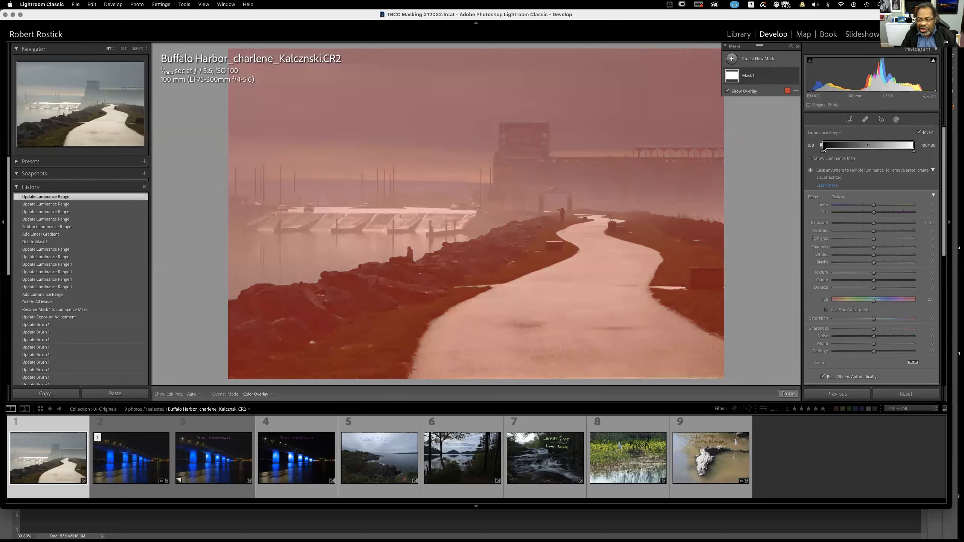
Narrow the luminance range to the midtones from 50 to 65, with no falloff at either end.
drag(821, 148, 848, 149)
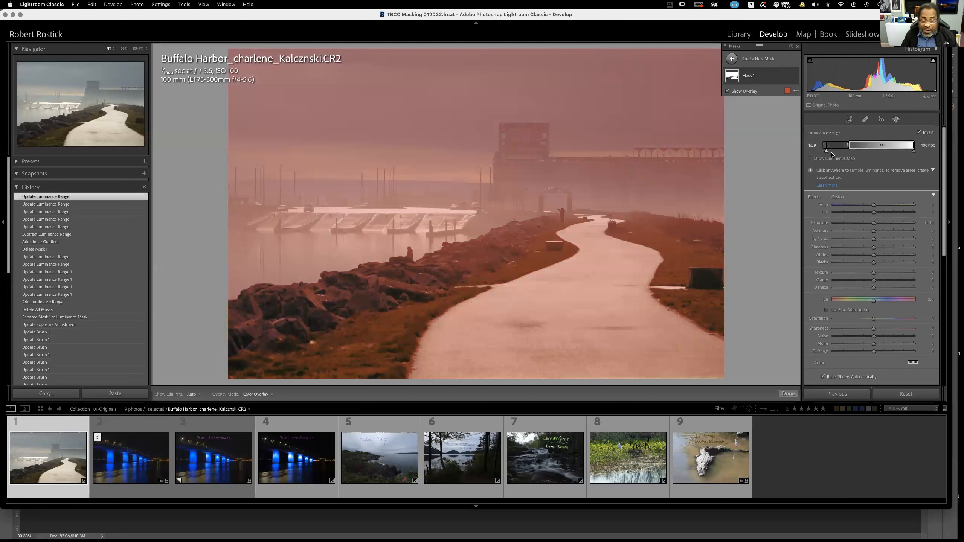
drag(847, 147, 877, 150)
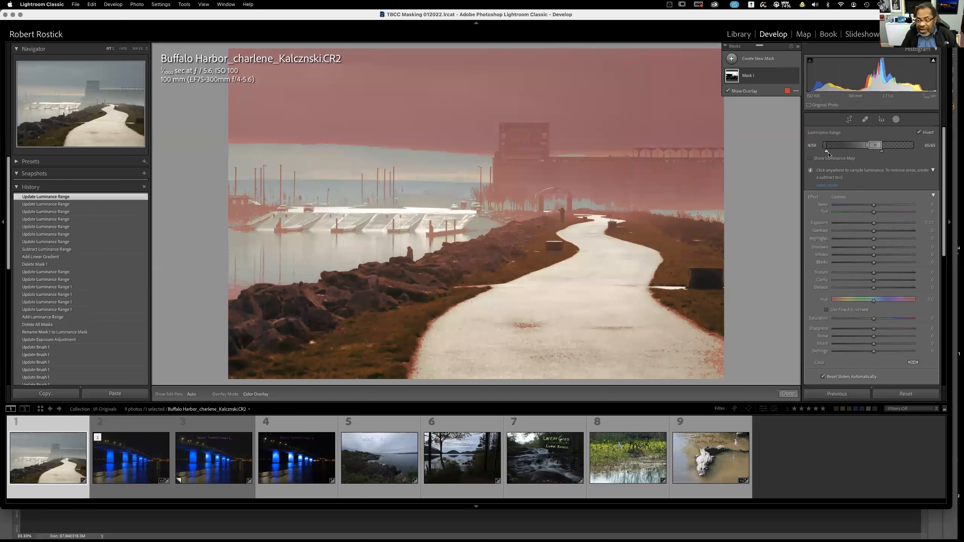
drag(827, 152, 869, 155)
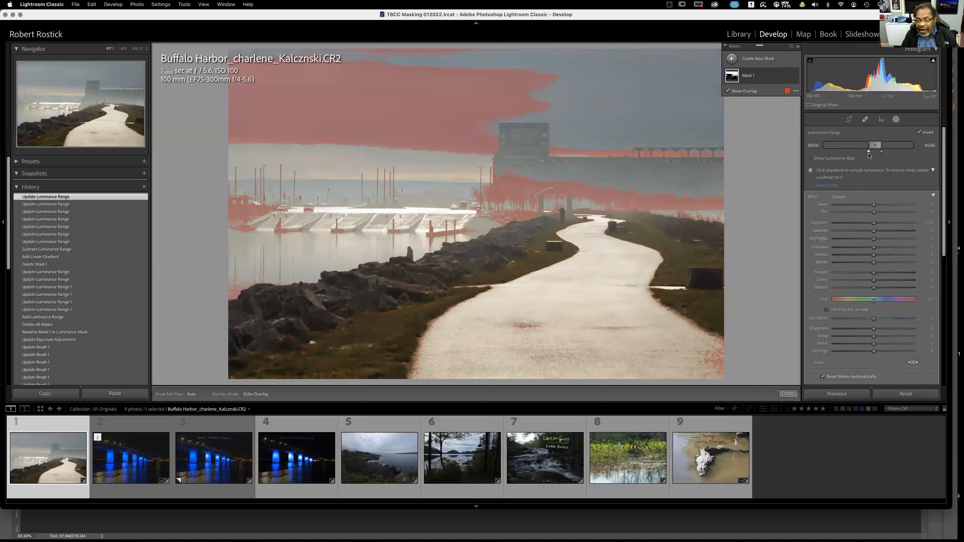
Shift the narrow luminance range through the shadows and midtones to highlights at 92 to 100, then back to the darker midtones.
drag(875, 146, 836, 149)
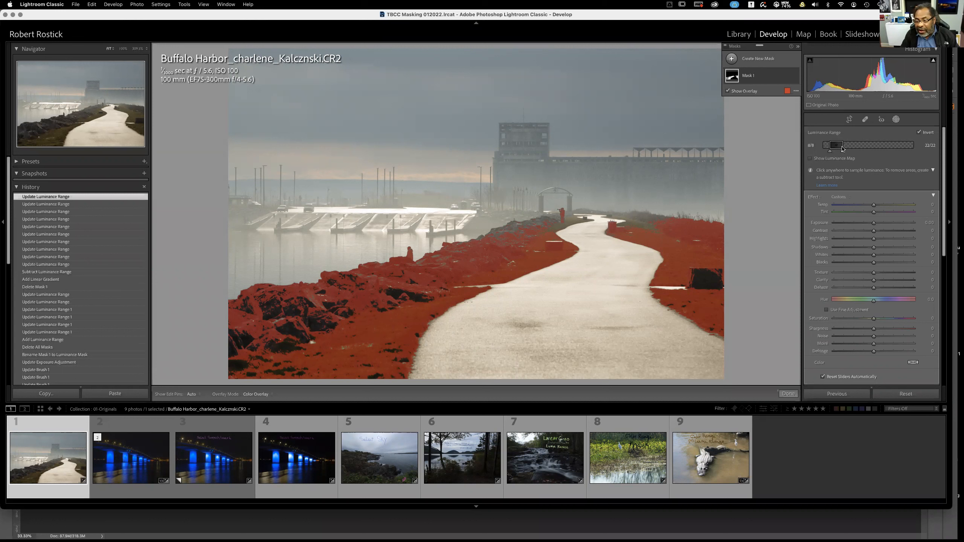
mouse_move(844, 147)
mouse_down()
mouse_move(833, 146)
mouse_move(854, 148)
mouse_up()
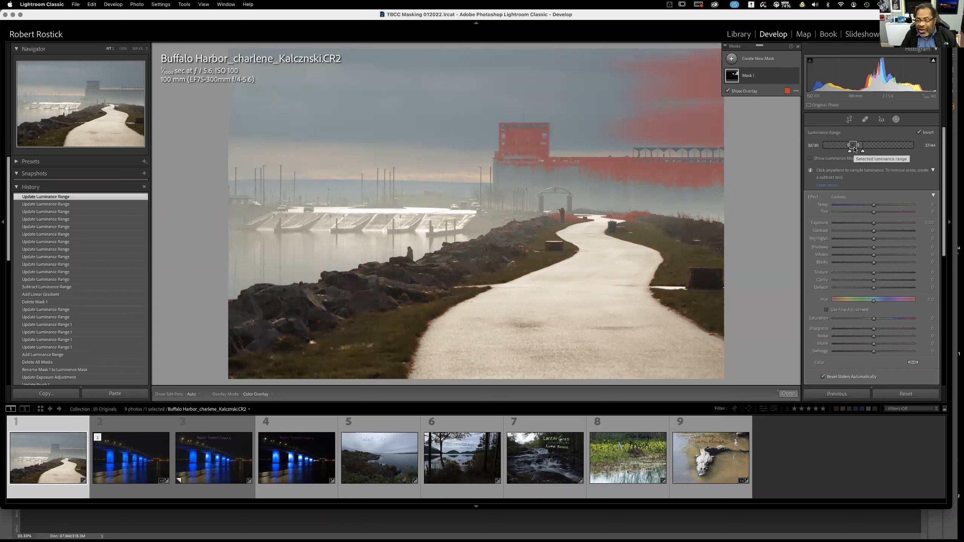
drag(854, 147, 877, 145)
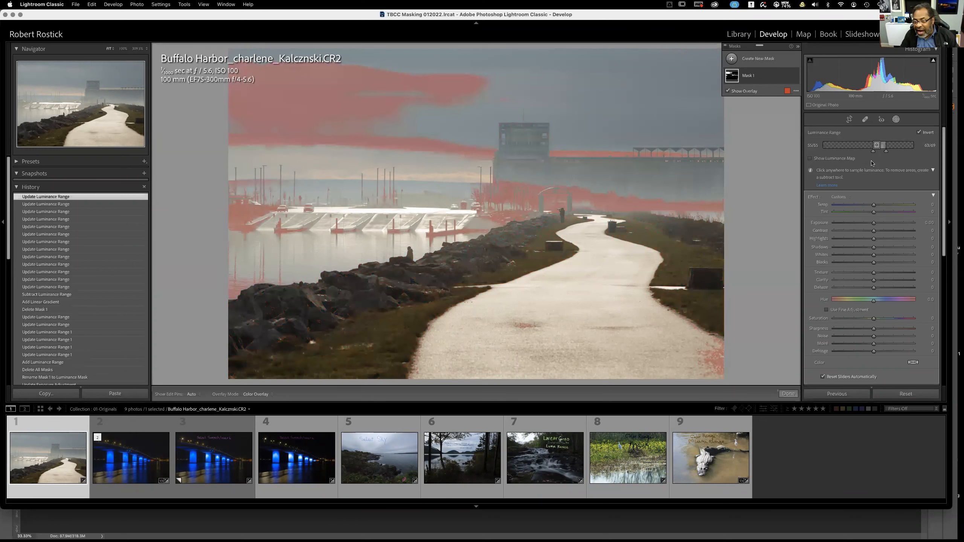
drag(902, 148, 911, 148)
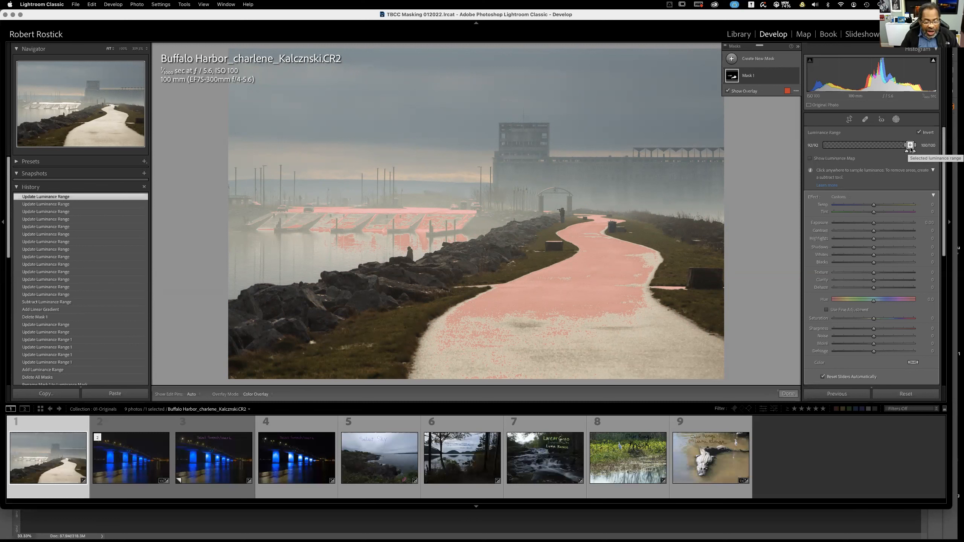
drag(910, 146, 854, 147)
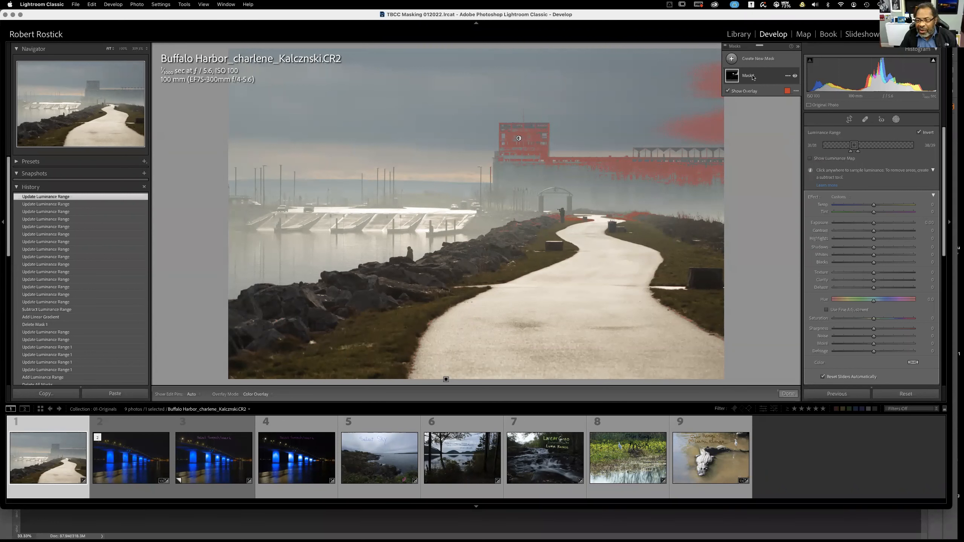
Expand Mask 1's components and delete Luminance Range 1 from it.
click(736, 76)
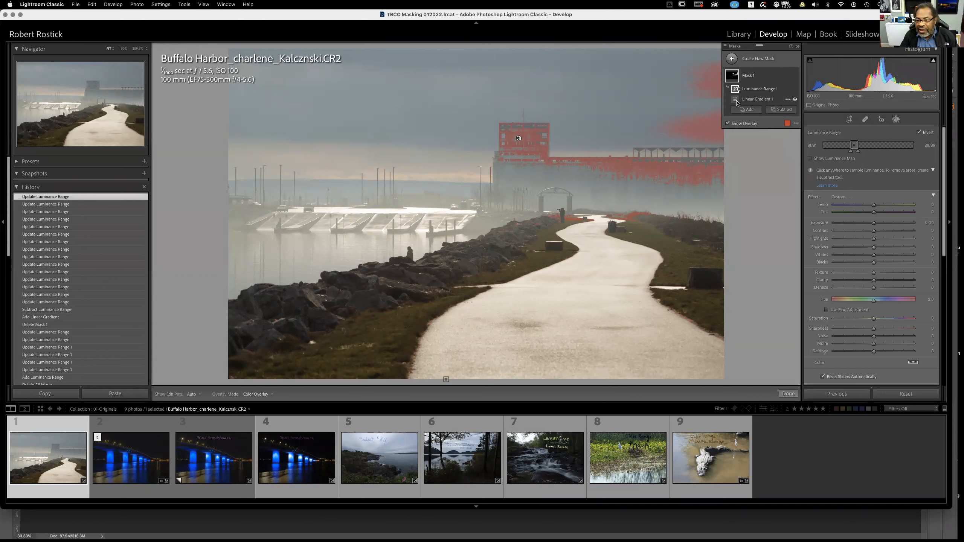
mouse_move(736, 99)
click(788, 89)
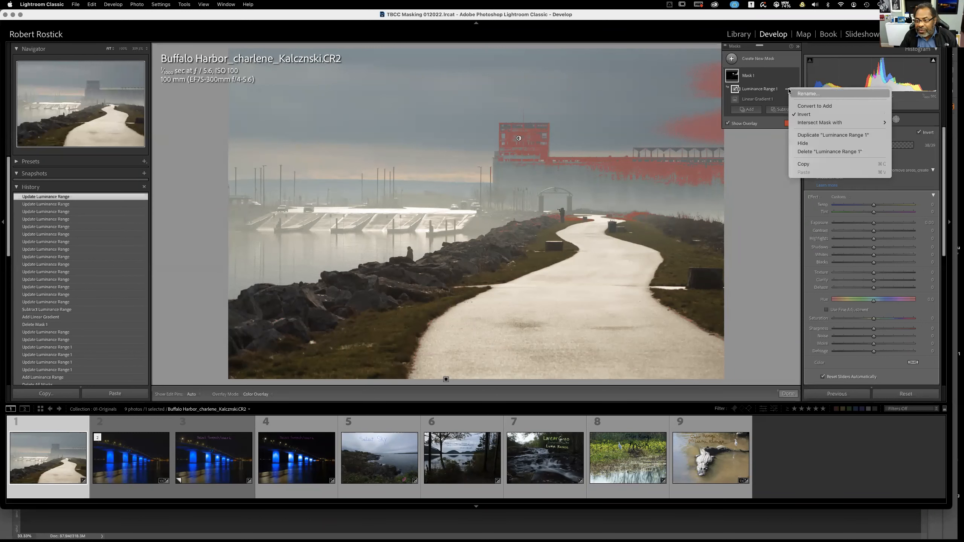
click(807, 151)
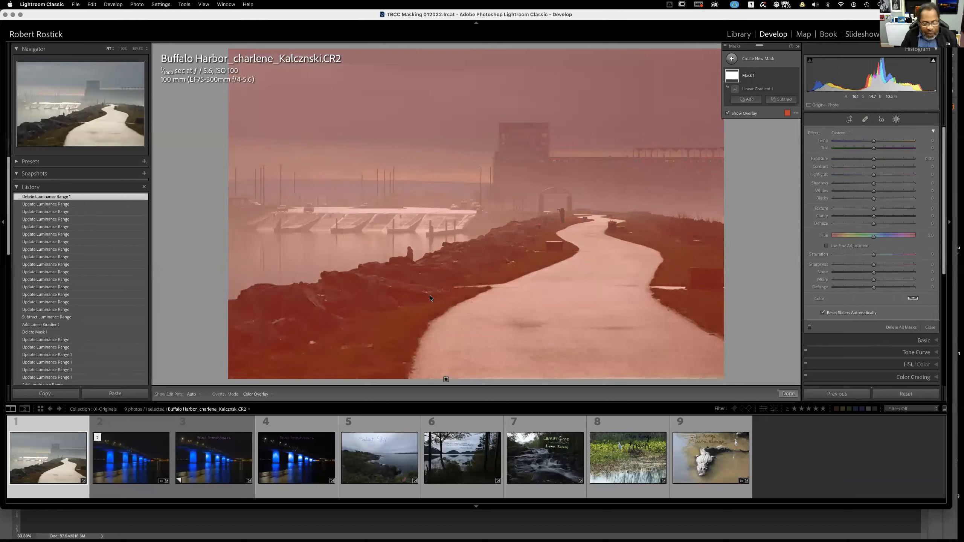
Move the Linear Gradient up to the harbor shoreline and widen its transition.
click(445, 379)
drag(446, 379, 463, 210)
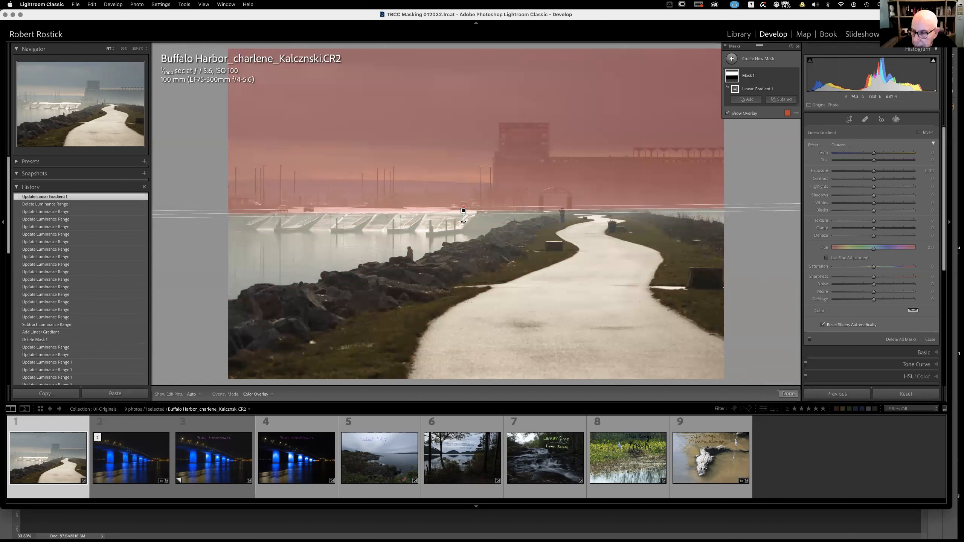
drag(463, 213, 466, 238)
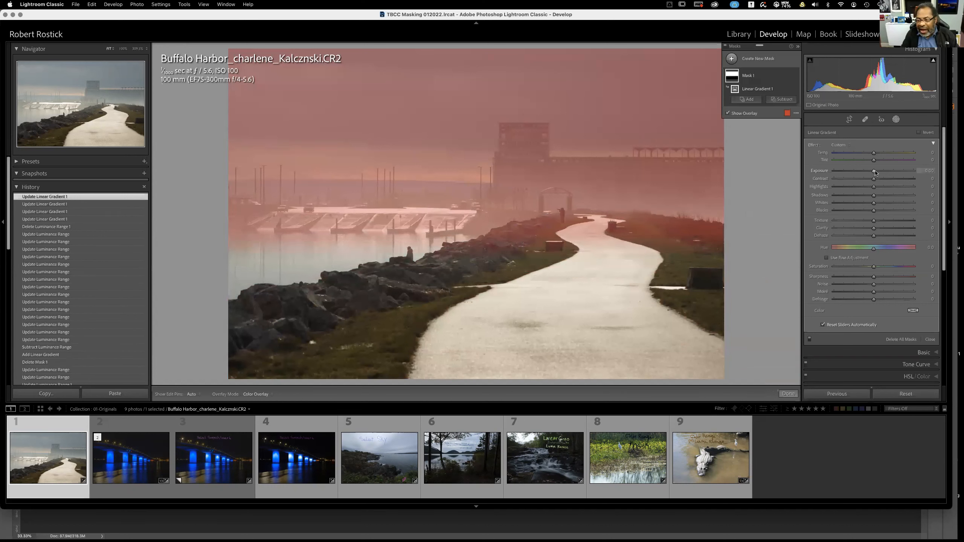
Lower the Linear Gradient's exposure to -2.70 and move it back to the photo's lower edge with a short transition.
drag(874, 172, 848, 171)
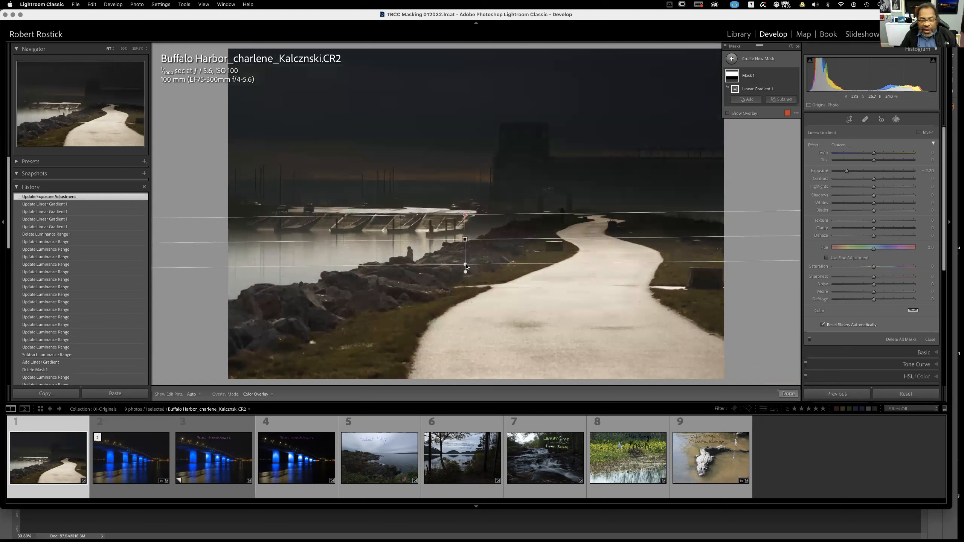
drag(466, 265, 464, 227)
drag(463, 280, 444, 387)
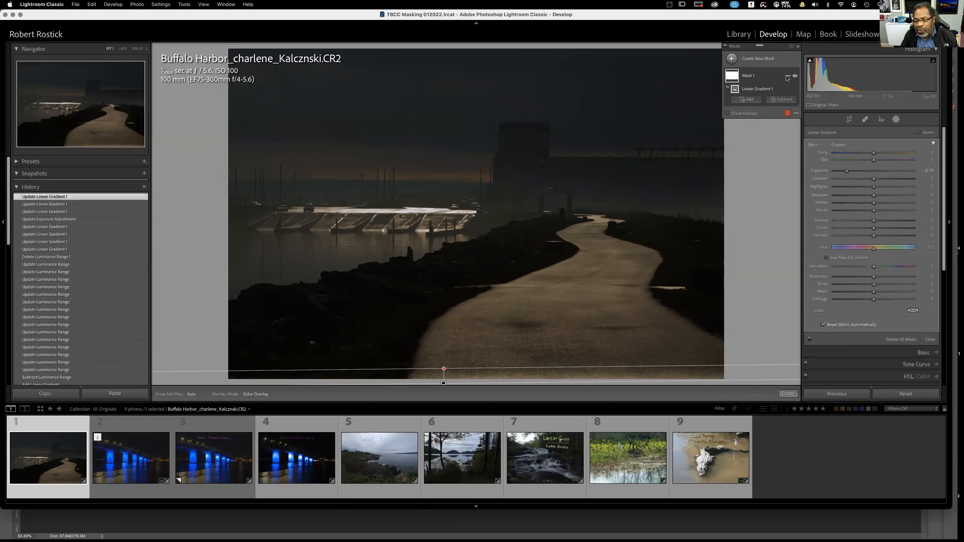
Review the Intersect Mask options for Mask 1, including Luminance Range, and delete all masks.
click(787, 75)
mouse_move(791, 92)
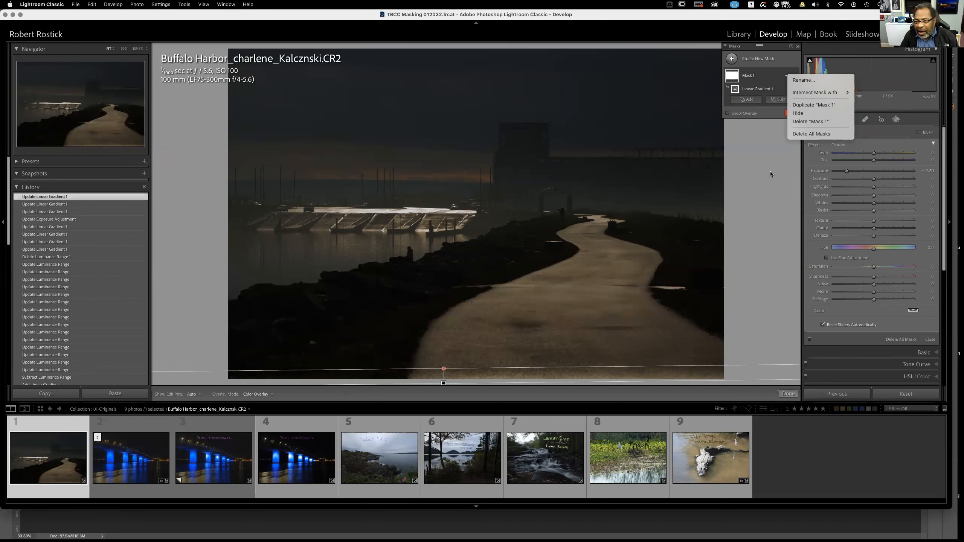
mouse_move(839, 92)
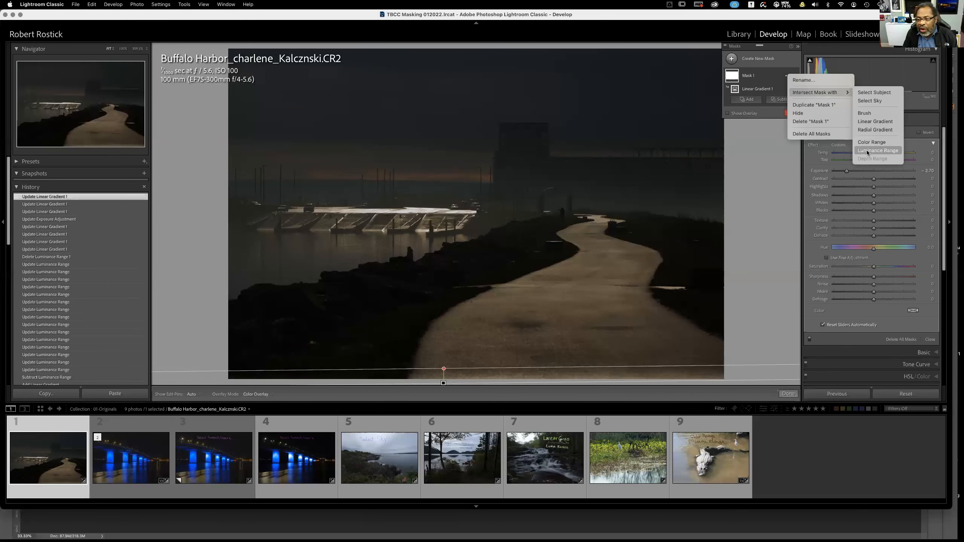
click(772, 167)
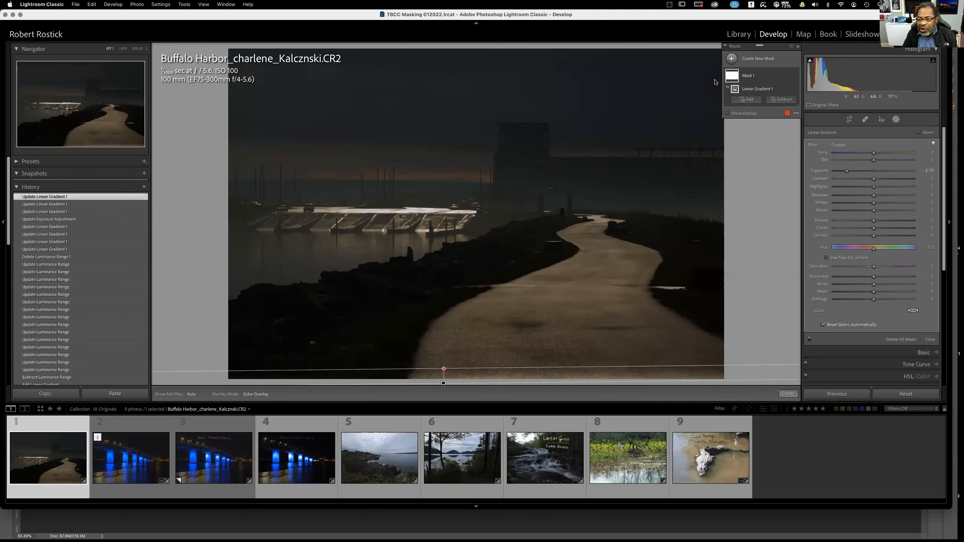
click(735, 79)
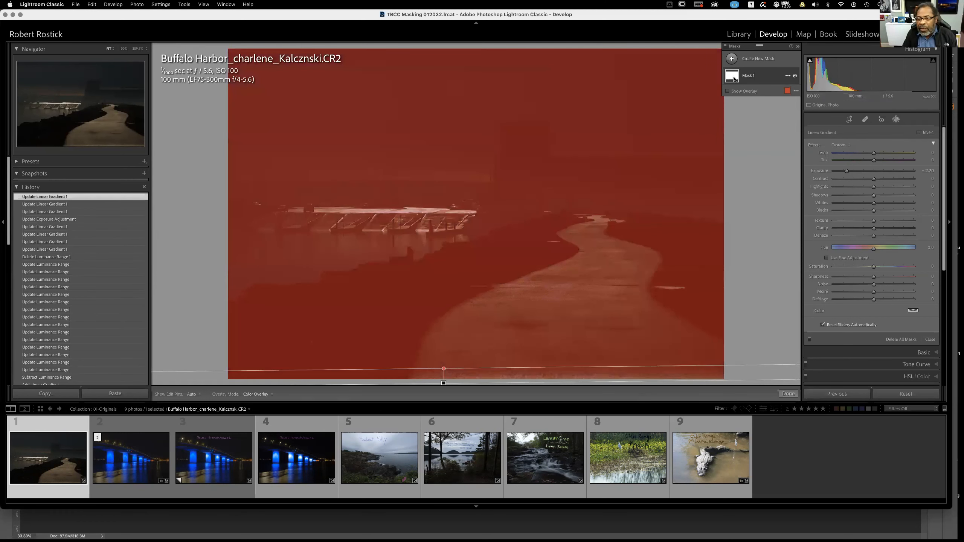
click(787, 77)
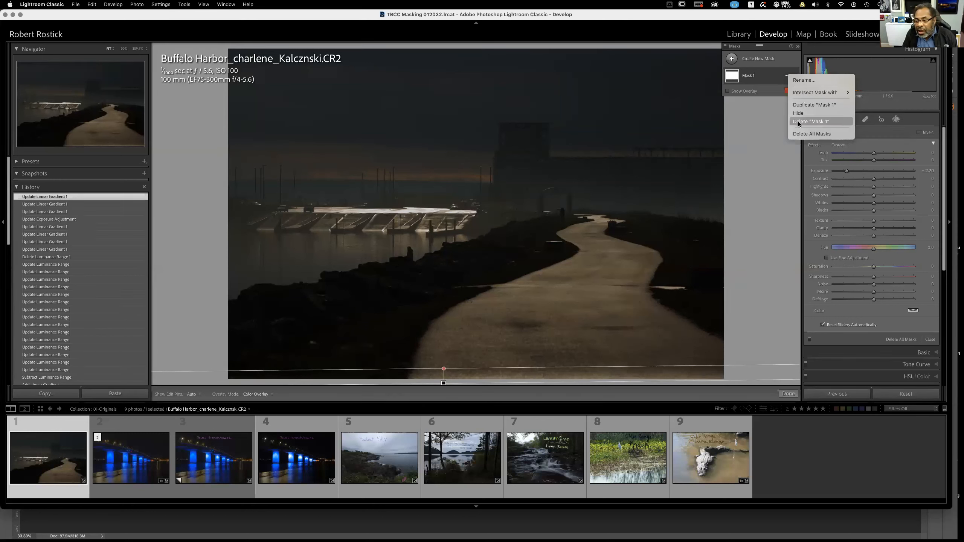
click(798, 134)
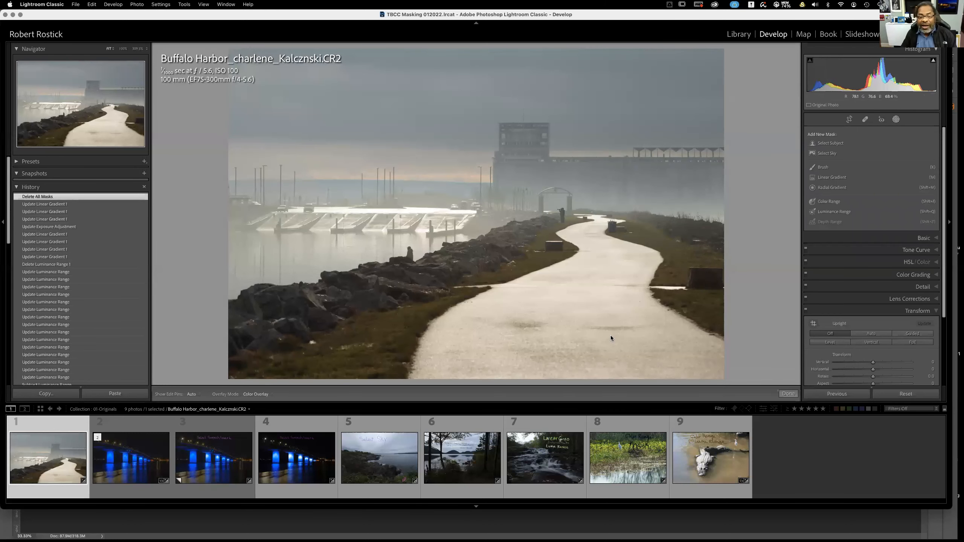
Add a new Luminance Range mask sampled from the dark rocks beside the path.
click(896, 120)
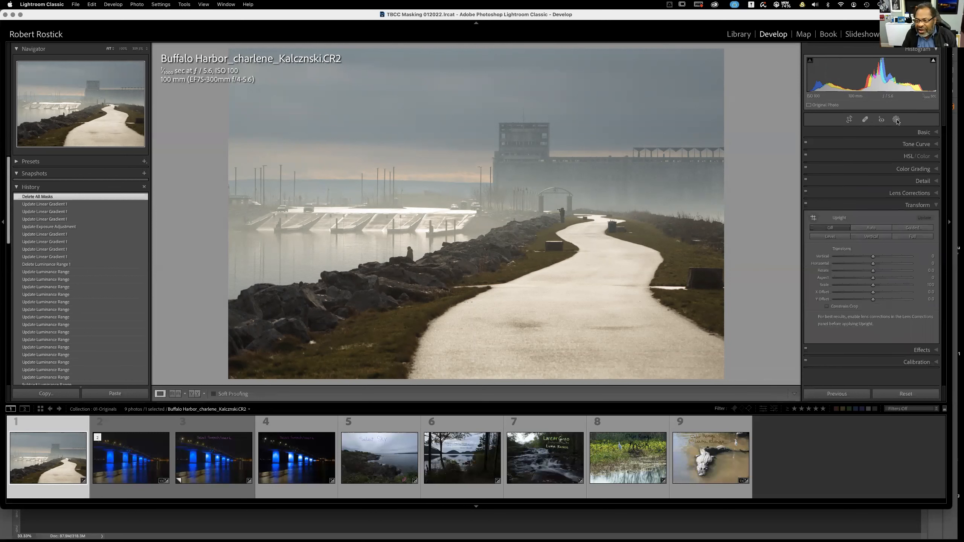
click(896, 120)
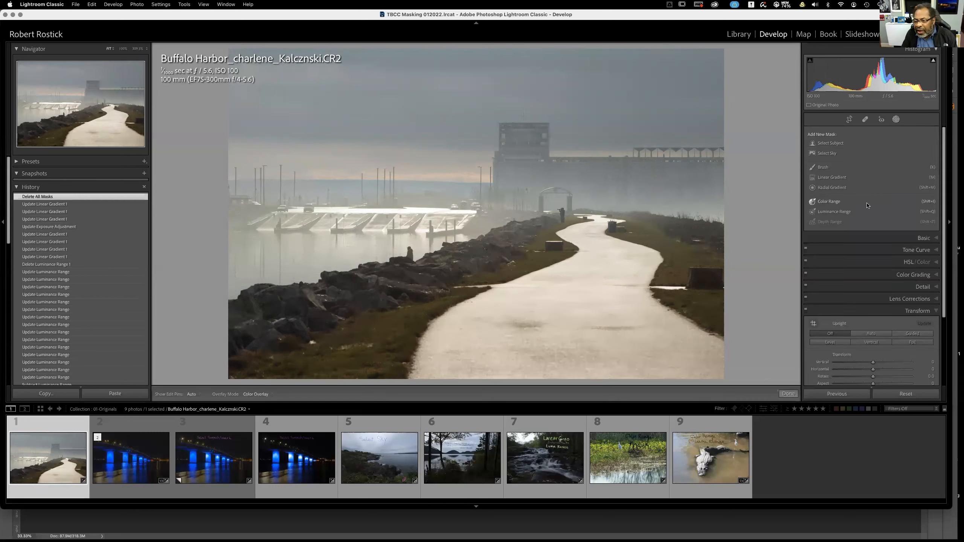
click(842, 211)
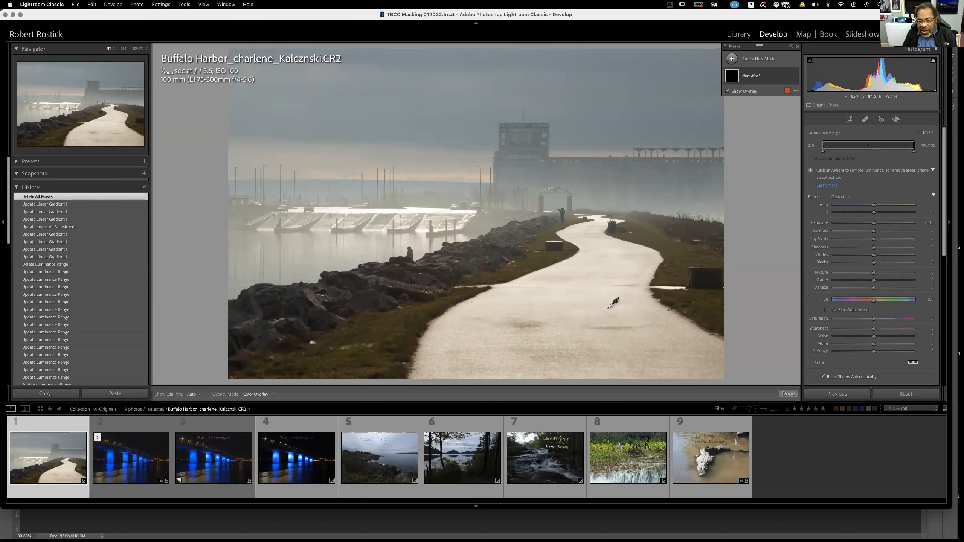
click(370, 293)
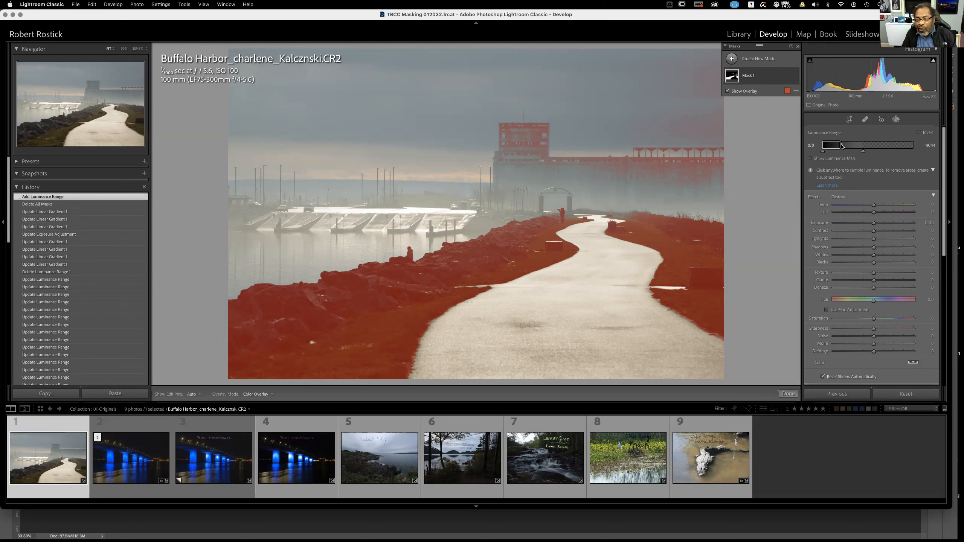
Narrow the luminance range to the darkest tones, then extend its highlight falloff to 76 and set its upper limit to 26.
mouse_move(842, 147)
mouse_down()
mouse_move(826, 148)
mouse_move(860, 152)
mouse_move(844, 153)
mouse_up()
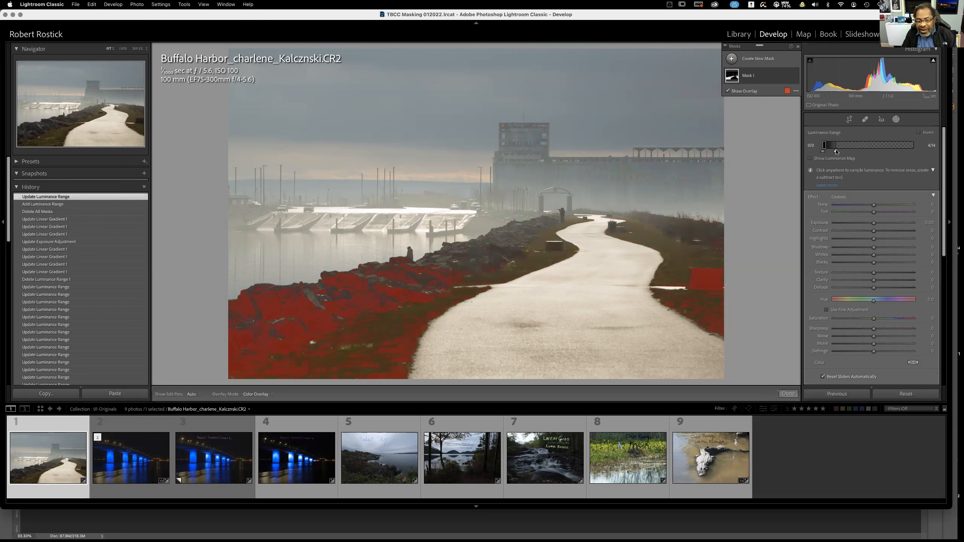
drag(836, 151, 891, 152)
drag(831, 148, 883, 150)
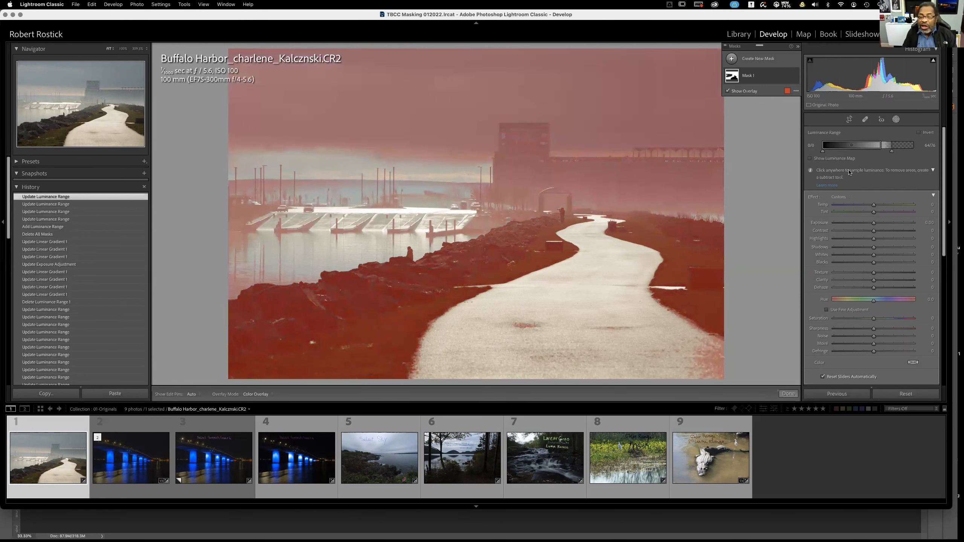
drag(881, 148, 846, 147)
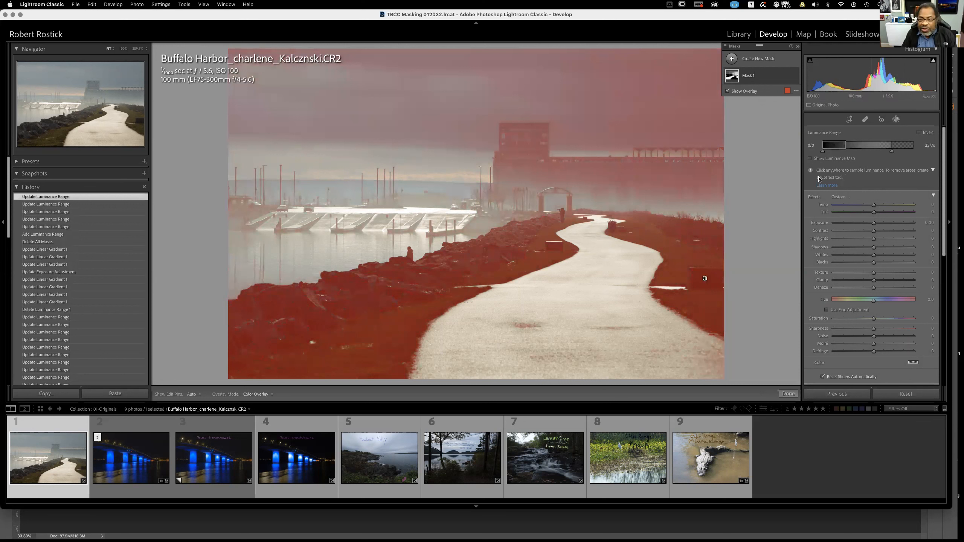
Slide the selected luminance range through the highlights, the darkest tones and the darker midtones, and extend its shadow falloff to 2.
drag(833, 149, 902, 151)
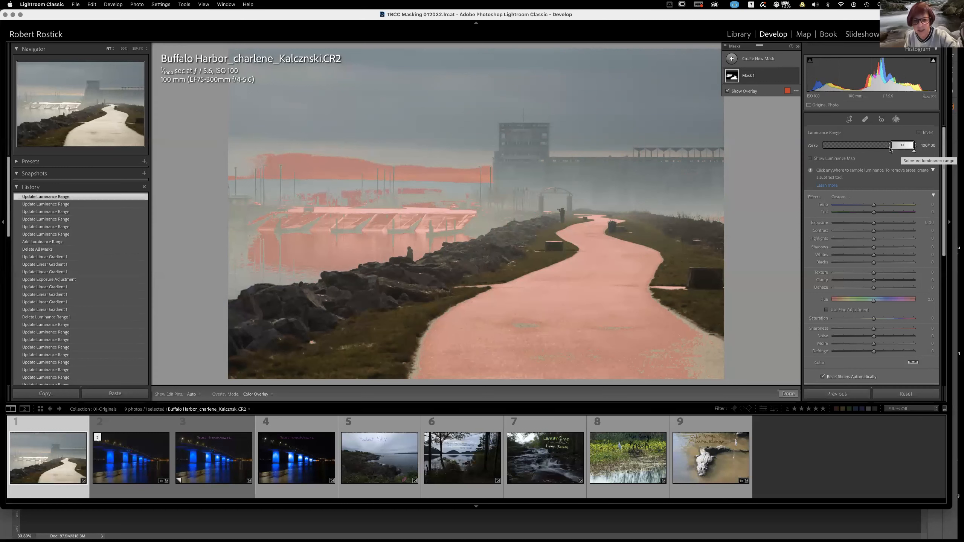
drag(899, 145, 802, 146)
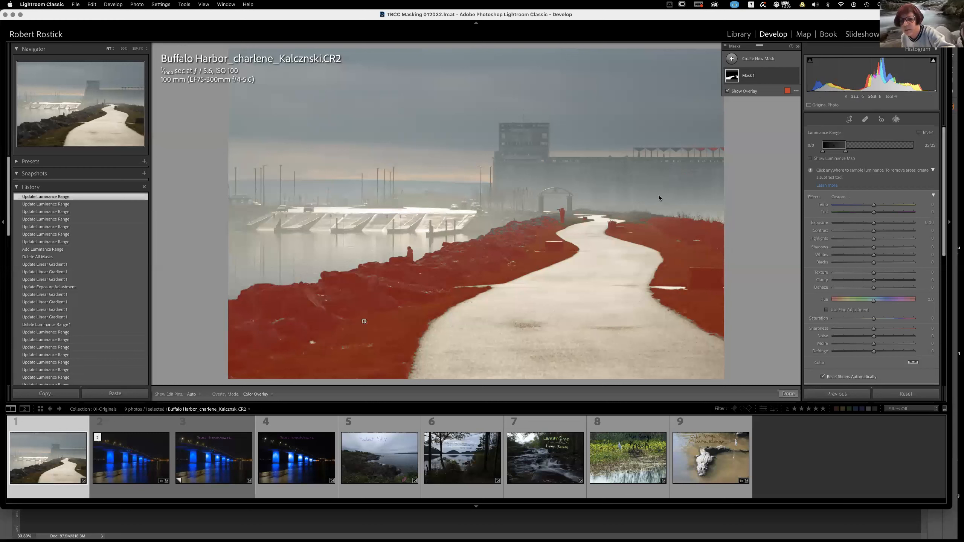
mouse_move(843, 148)
mouse_down()
mouse_move(868, 150)
mouse_move(853, 151)
mouse_up()
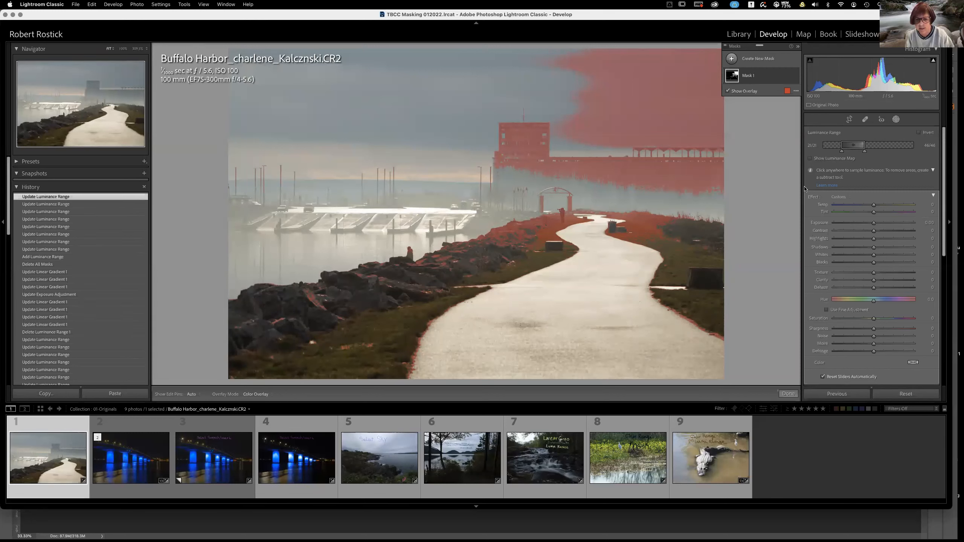
drag(842, 152, 825, 152)
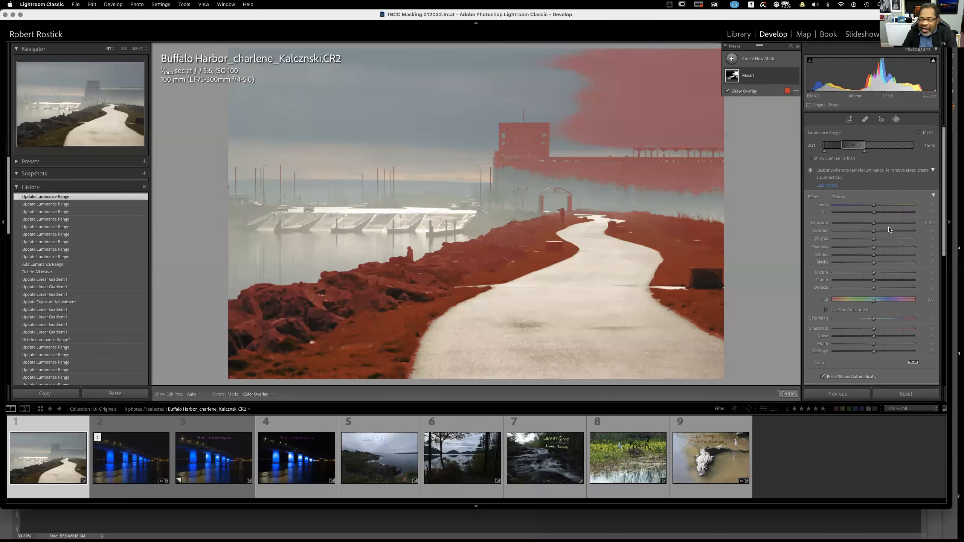
Hide the mask overlay and test the selection by raising the exposure to 3.80 and lowering it close to its minimum.
drag(874, 223, 914, 230)
key(o)
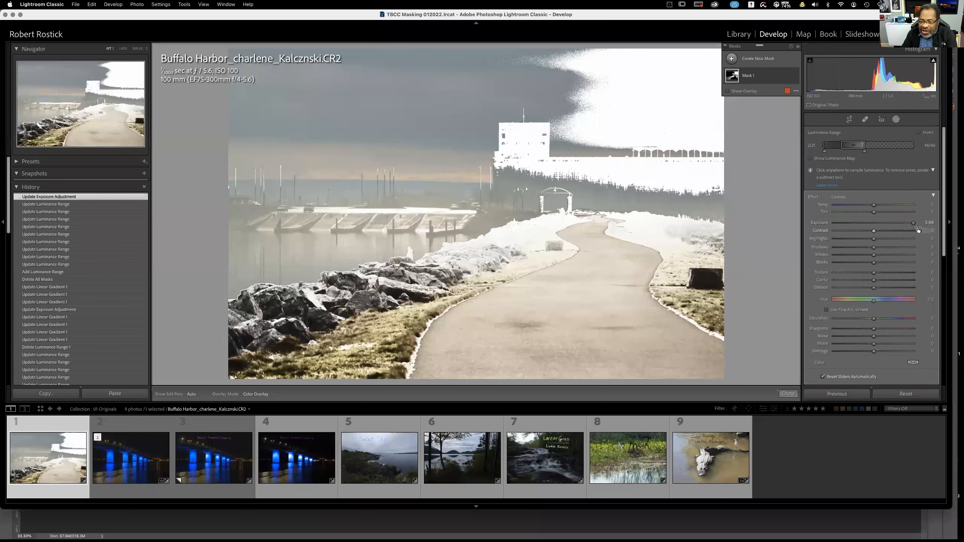
drag(905, 227, 838, 226)
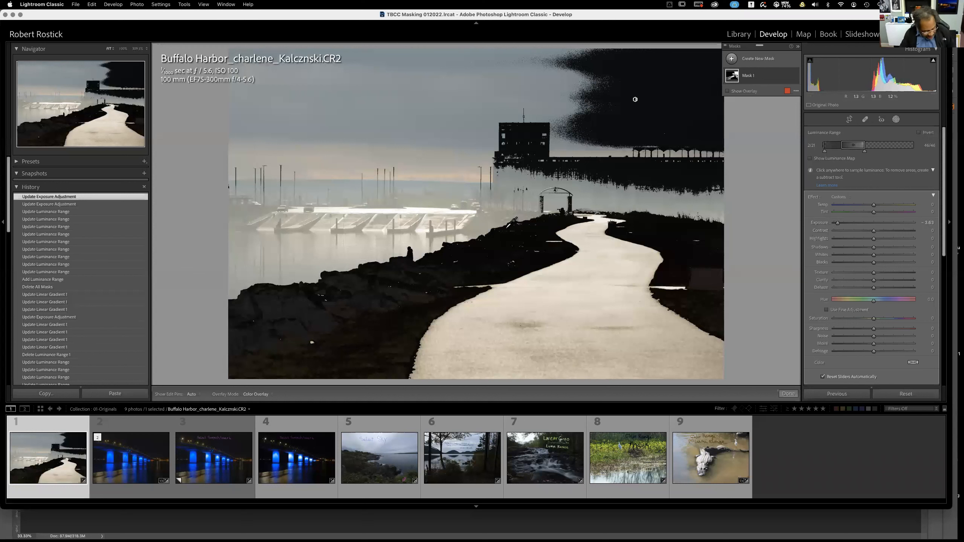
Switch to Photoshop and compare the portrait with and without the Black & White 1 and tone gradient layers.
key(super+Tab)
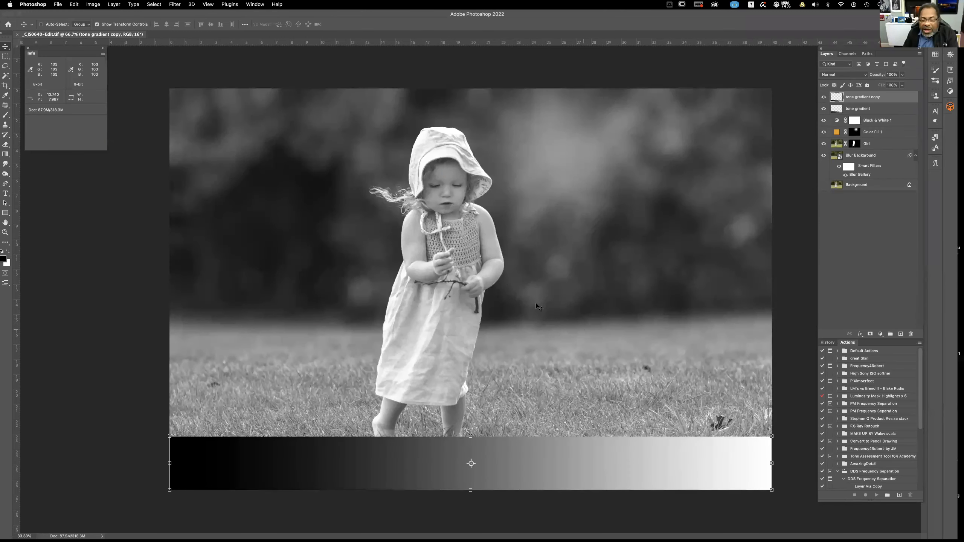
drag(824, 109, 823, 94)
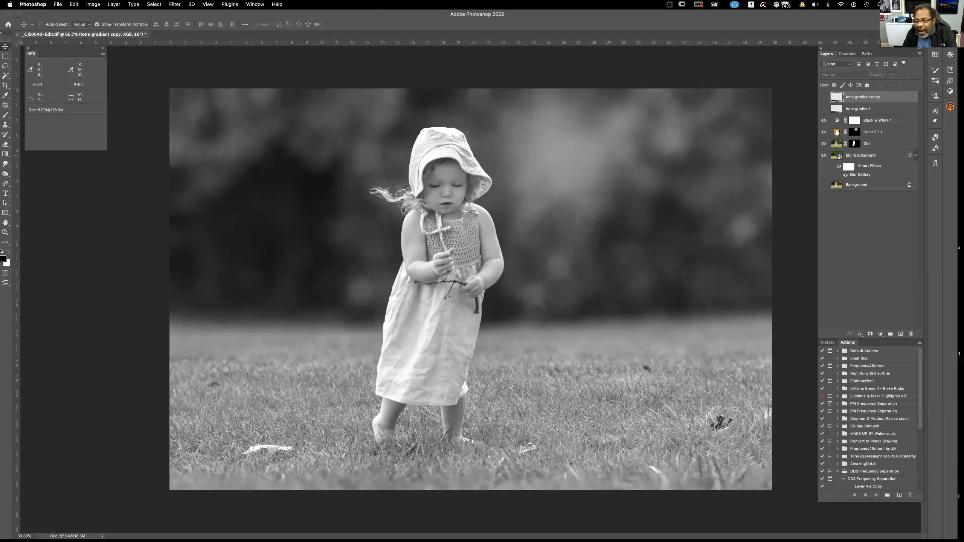
click(824, 120)
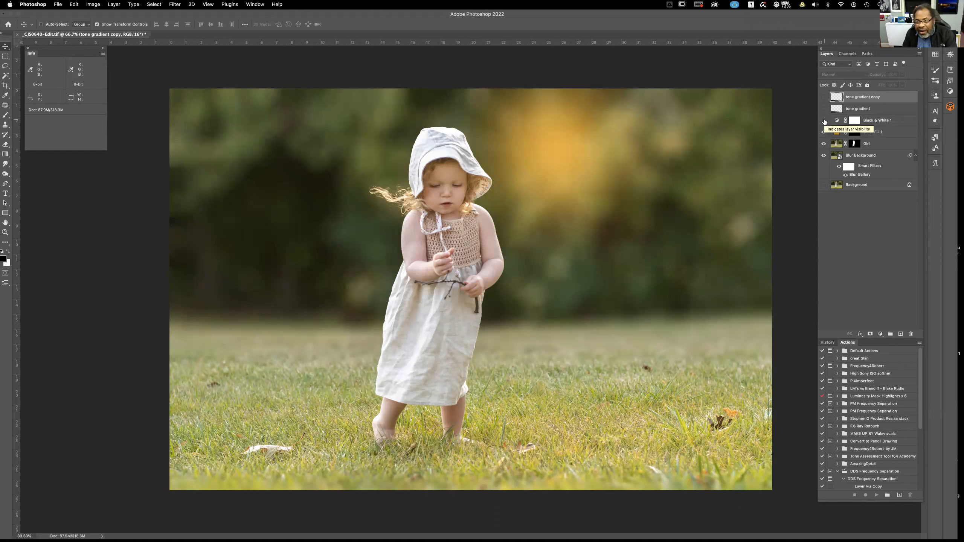
click(823, 120)
click(824, 109)
click(823, 97)
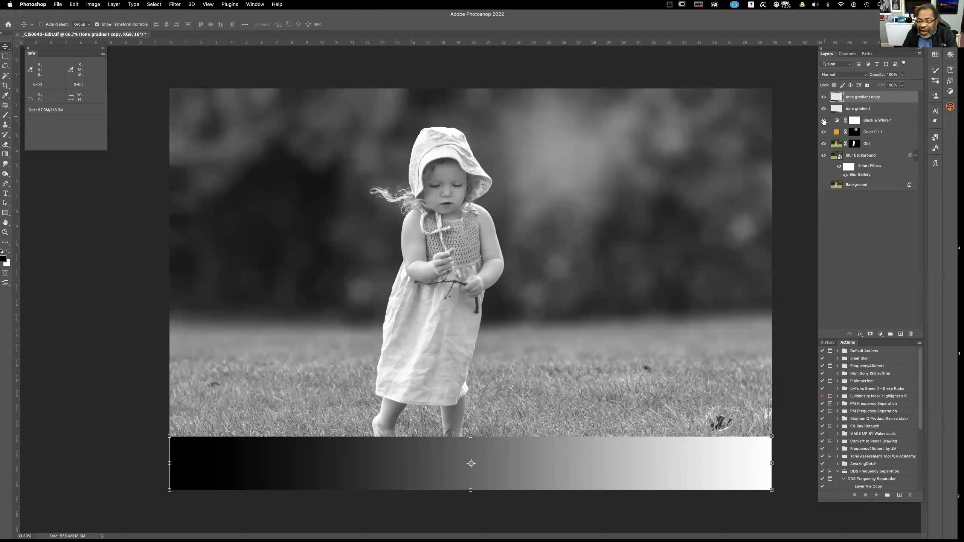
drag(823, 122, 824, 96)
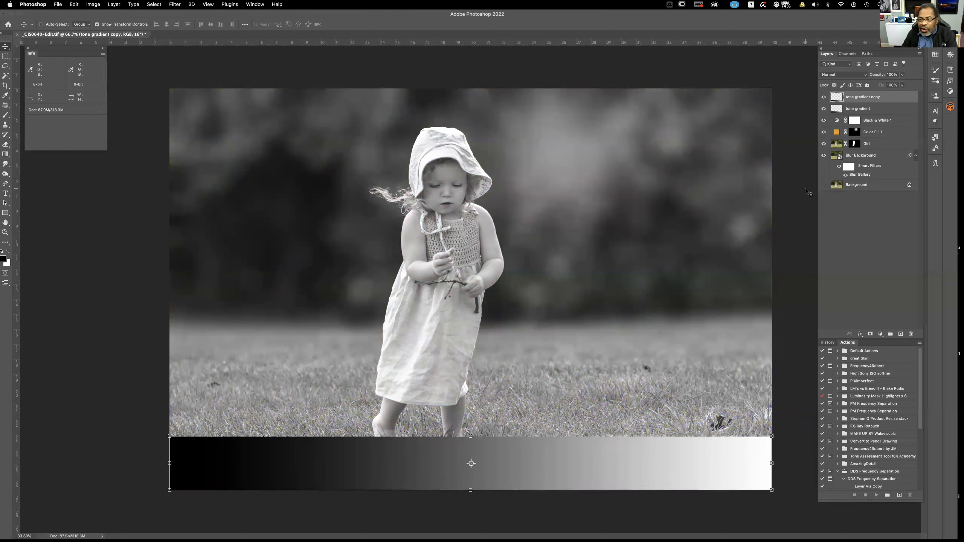
Switch back to Lightroom Classic, resample the luminance range from the bright path, and reset the mask's exposure.
key(super+Tab)
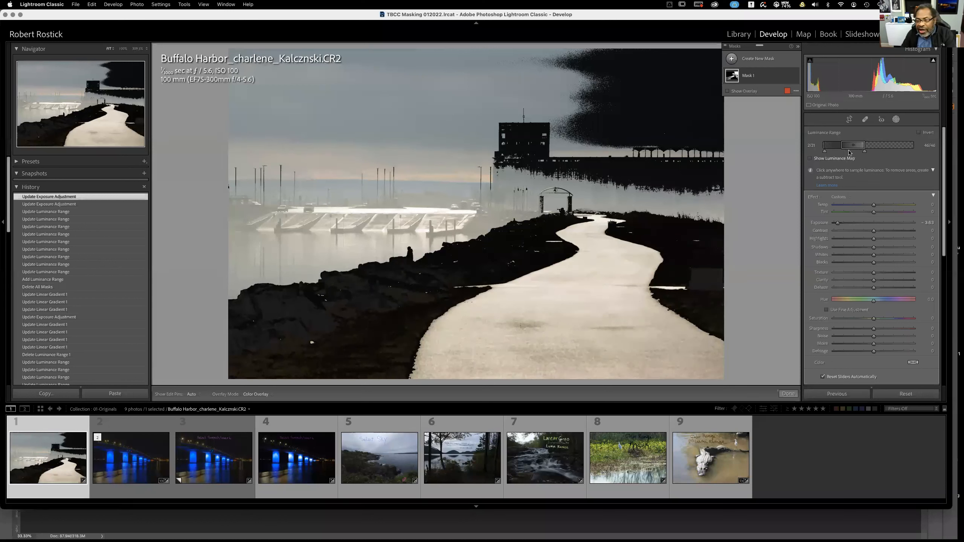
click(598, 253)
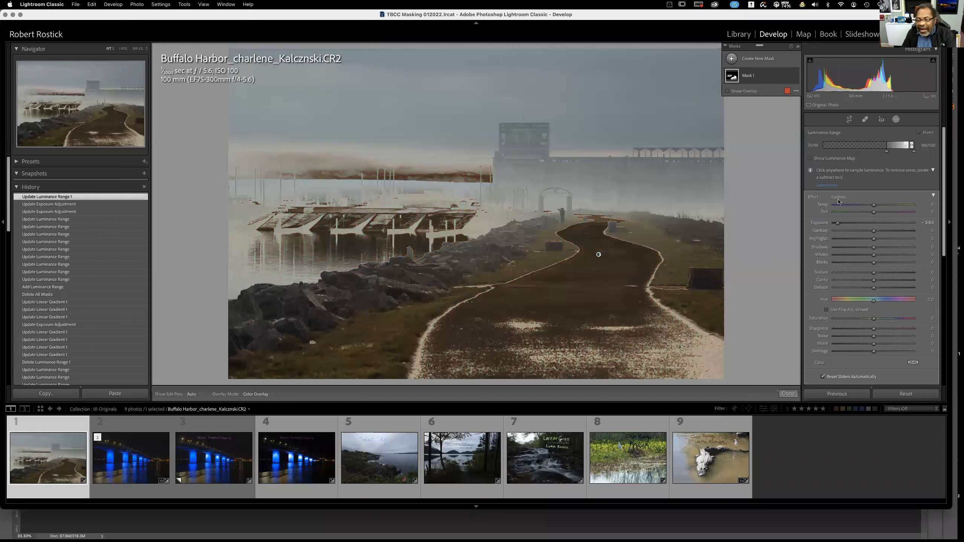
double_click(818, 223)
key(o)
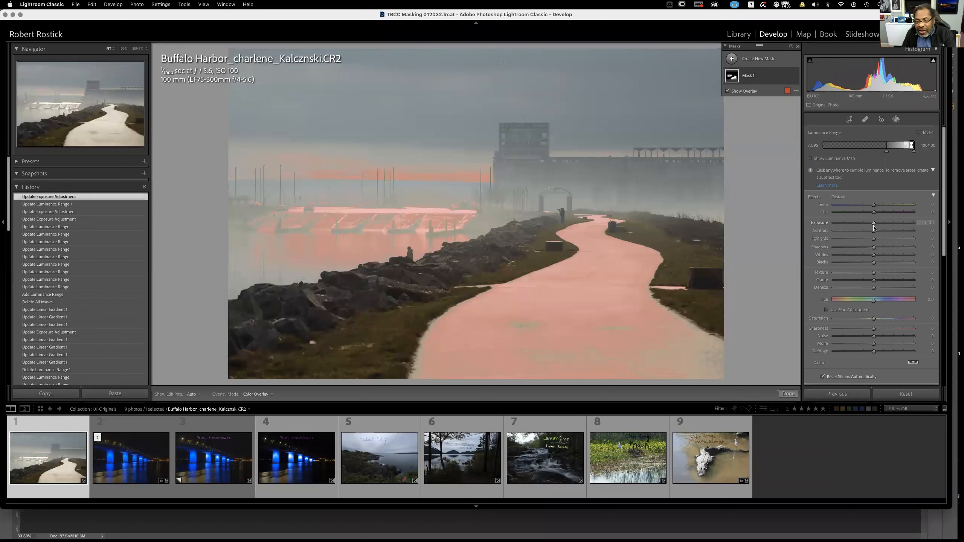
Try highlights -44, exposure -0.41, temperature 100 and a green hue shift on the path mask, and reset its adjustments.
mouse_move(874, 239)
mouse_down()
mouse_move(856, 242)
mouse_move(869, 224)
mouse_up()
key(o)
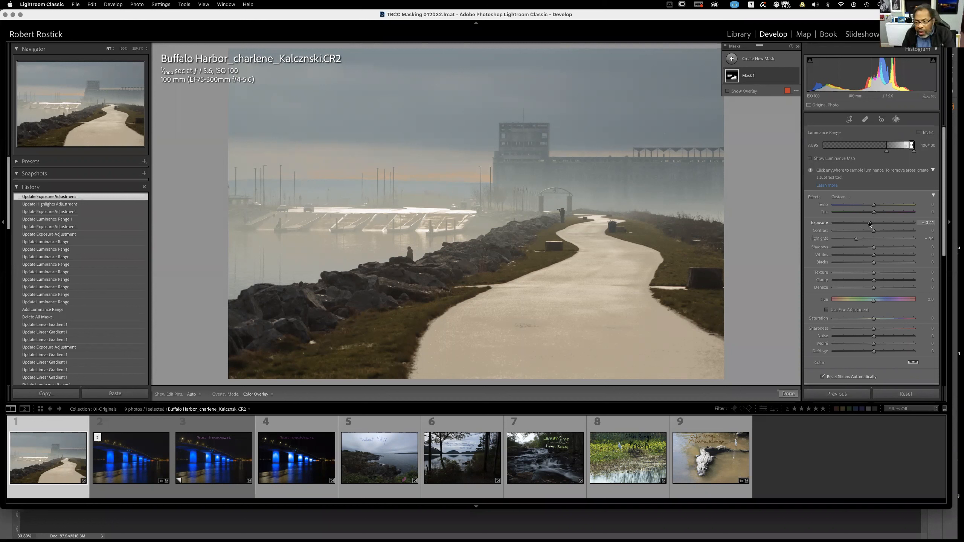
drag(874, 207, 912, 209)
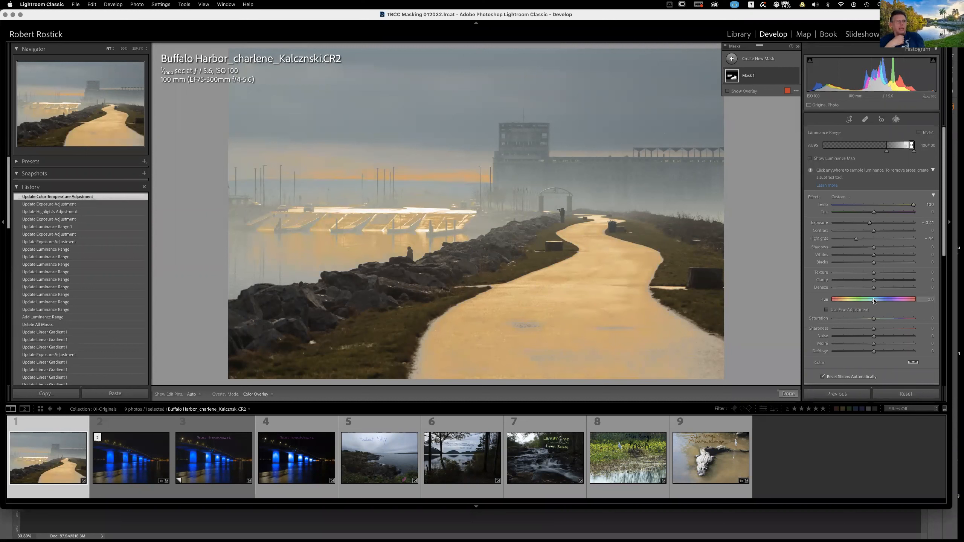
drag(887, 303, 893, 304)
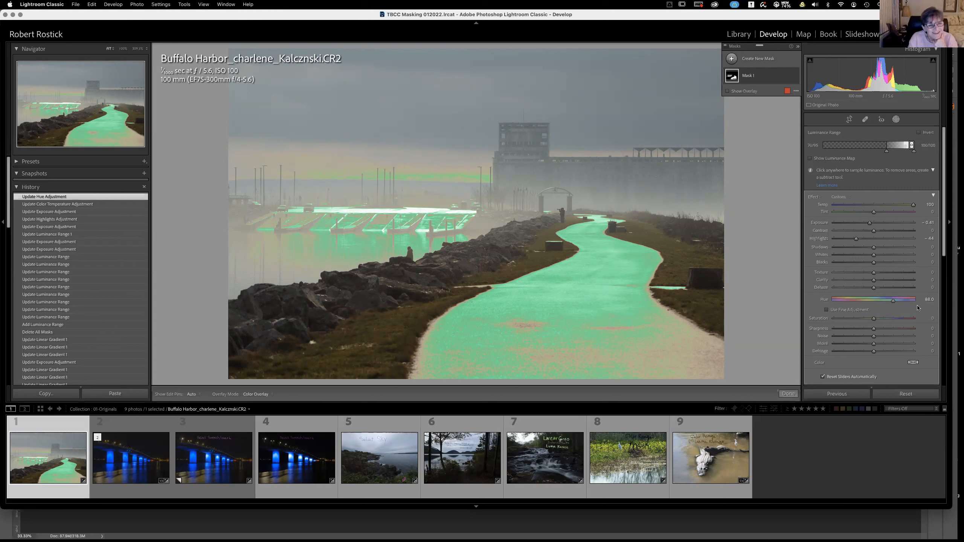
double_click(815, 198)
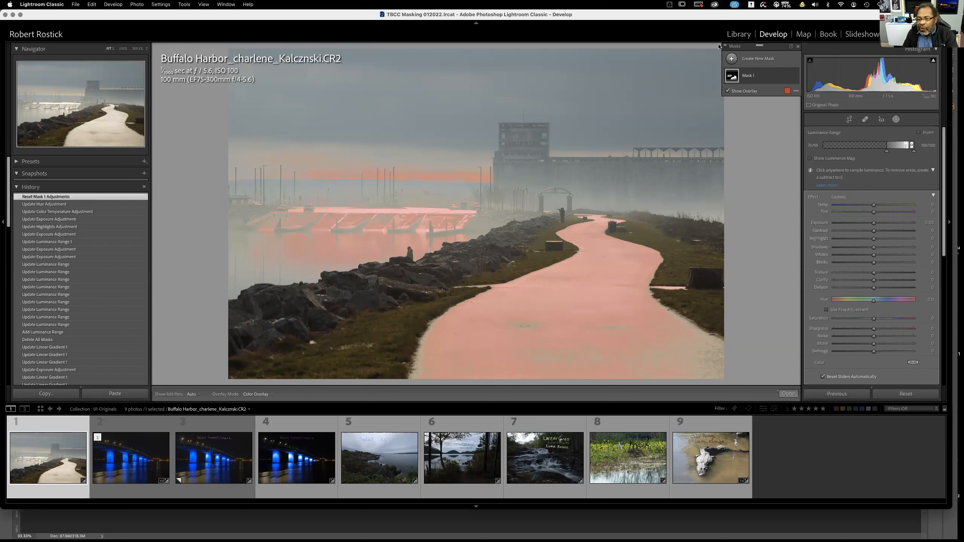
Delete Mask 1 from the photo.
click(732, 77)
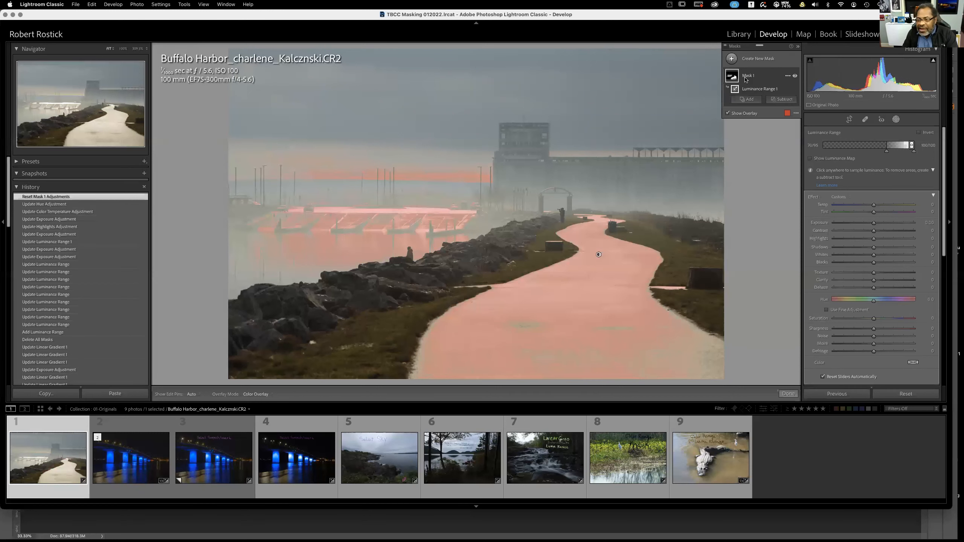
click(787, 77)
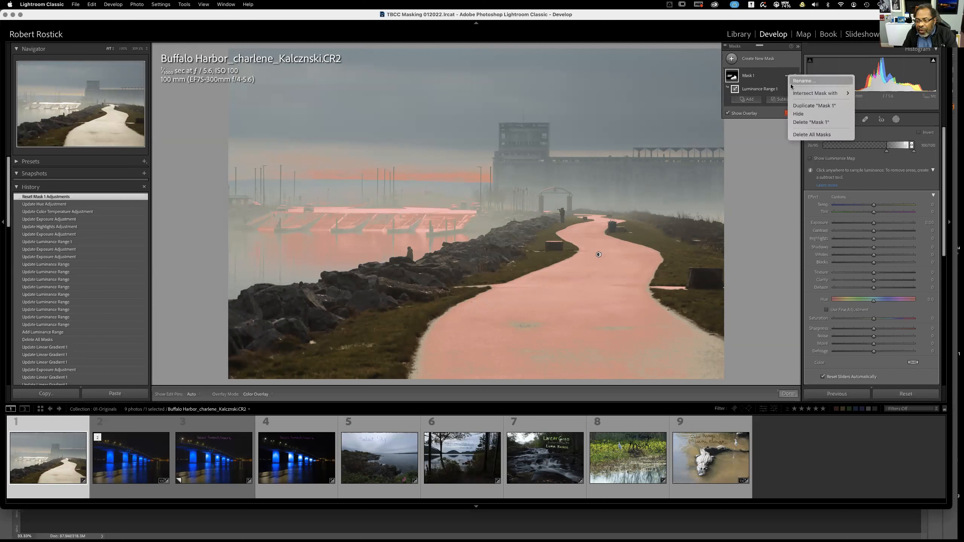
click(808, 122)
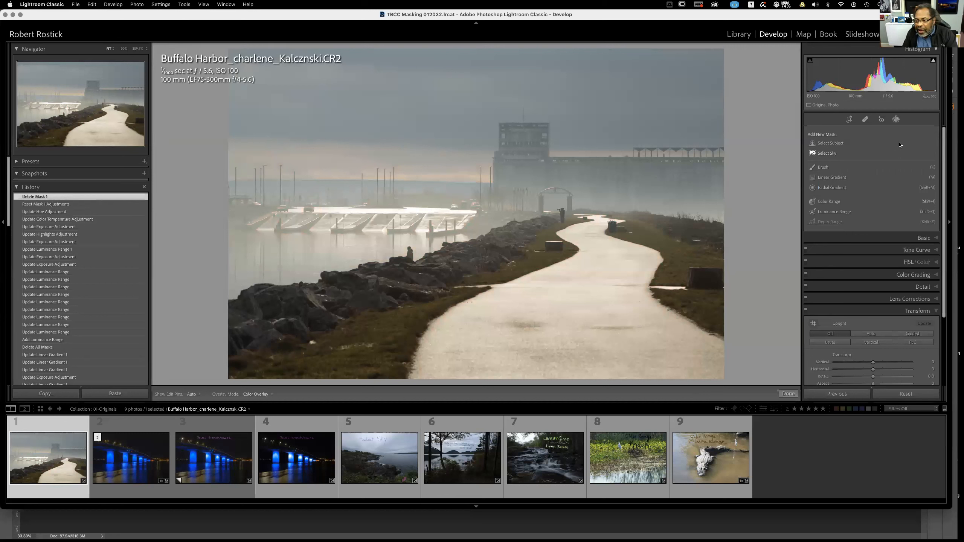
Add a new Luminance Range mask sampled from the dark rocks beside the path and check its coverage on the luminance map.
click(896, 119)
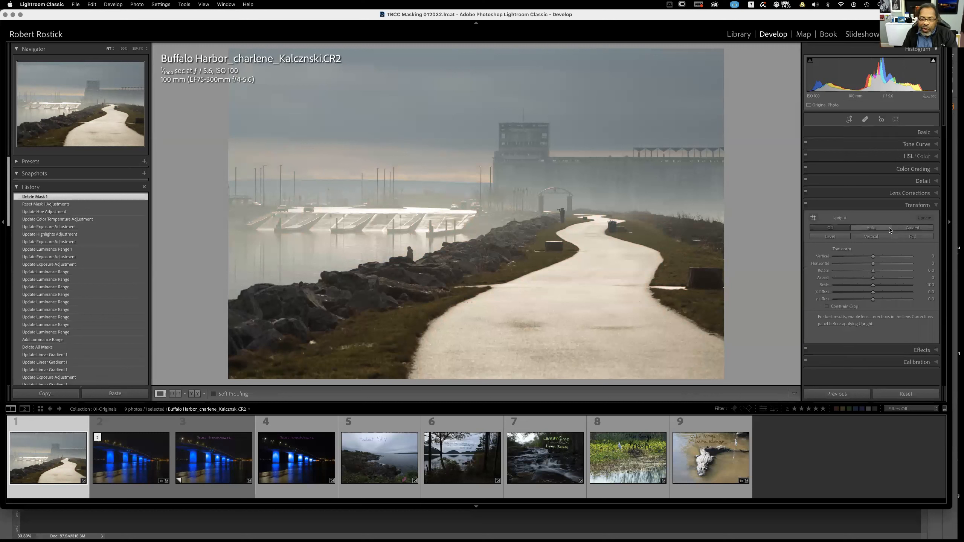
click(897, 120)
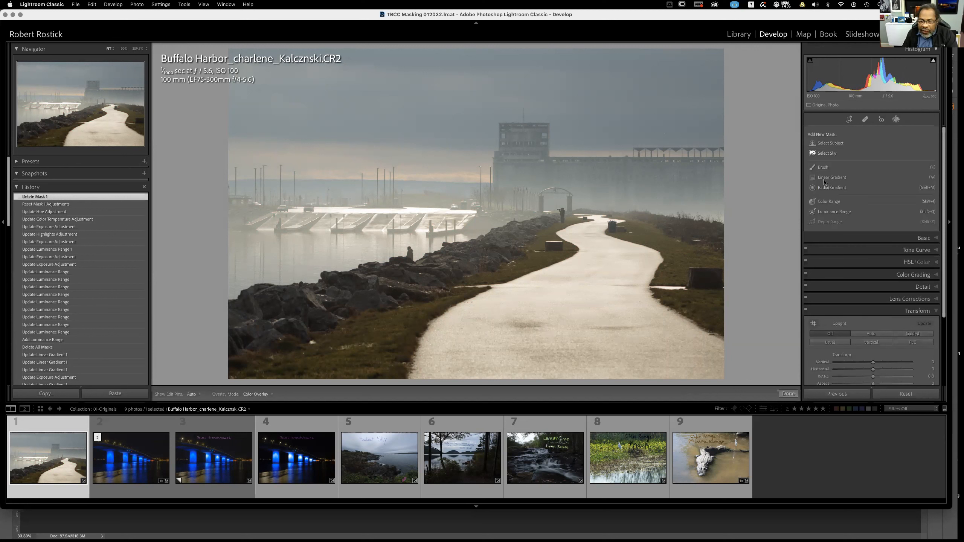
click(837, 213)
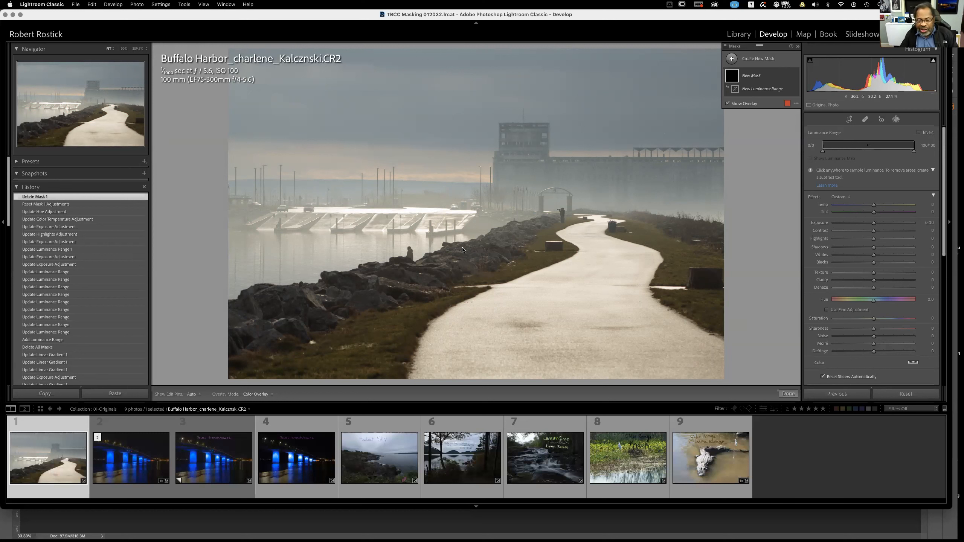
click(367, 291)
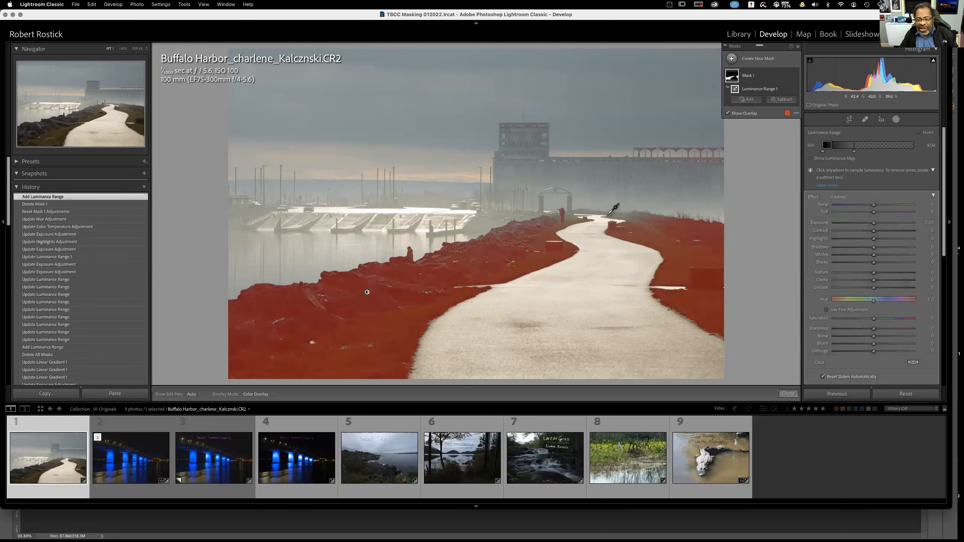
click(811, 159)
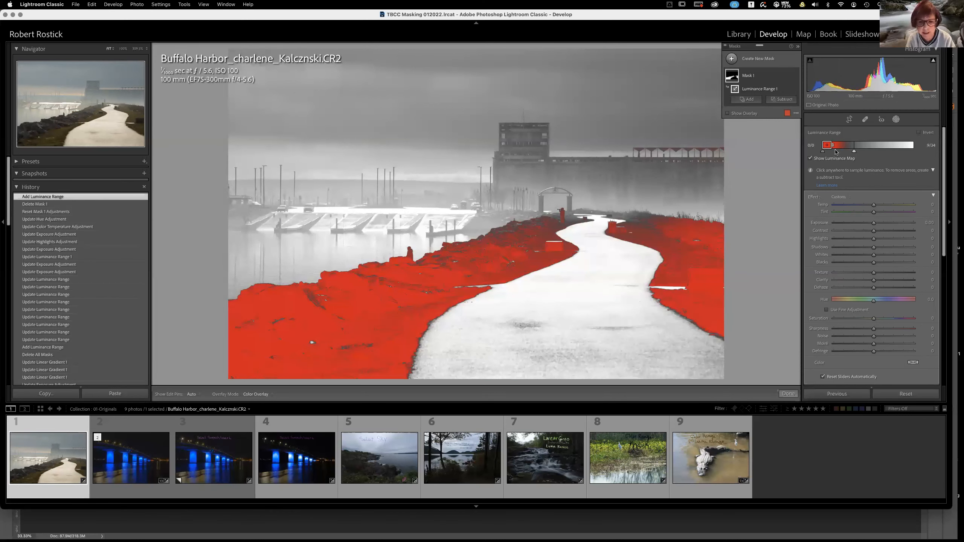
click(810, 159)
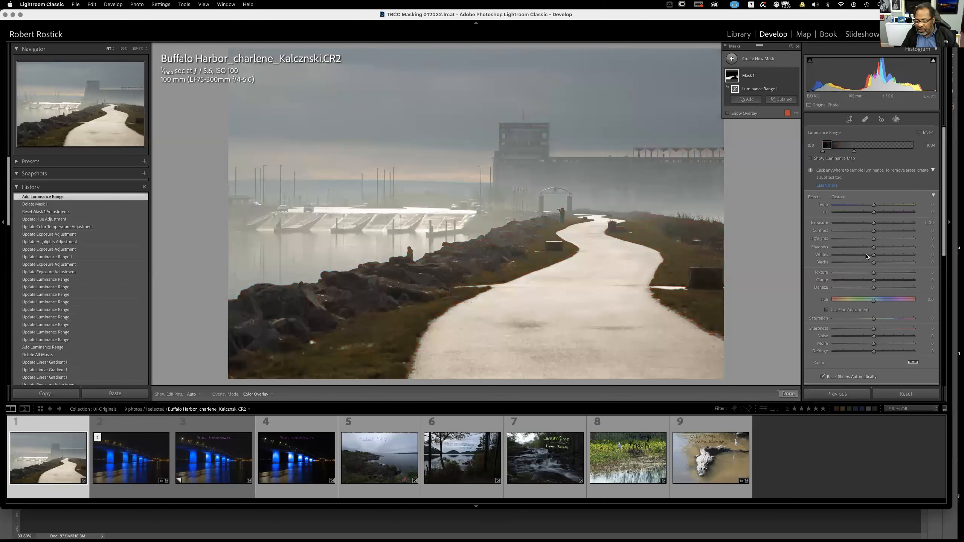
Raise the rock mask's shadows, highlights and exposure (0.61), set texture and clarity to -100, and lower dehaze strongly.
drag(874, 249, 892, 241)
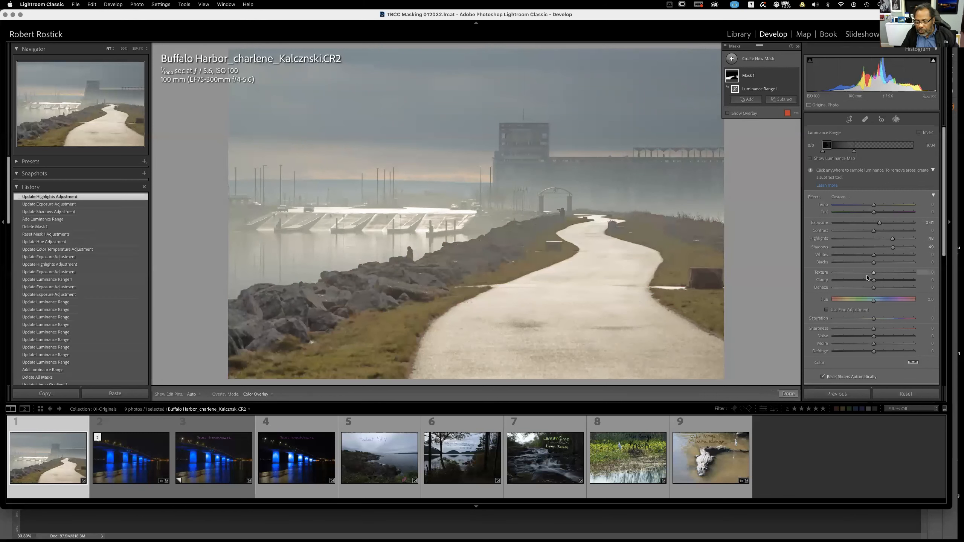
drag(885, 274, 821, 287)
click(832, 280)
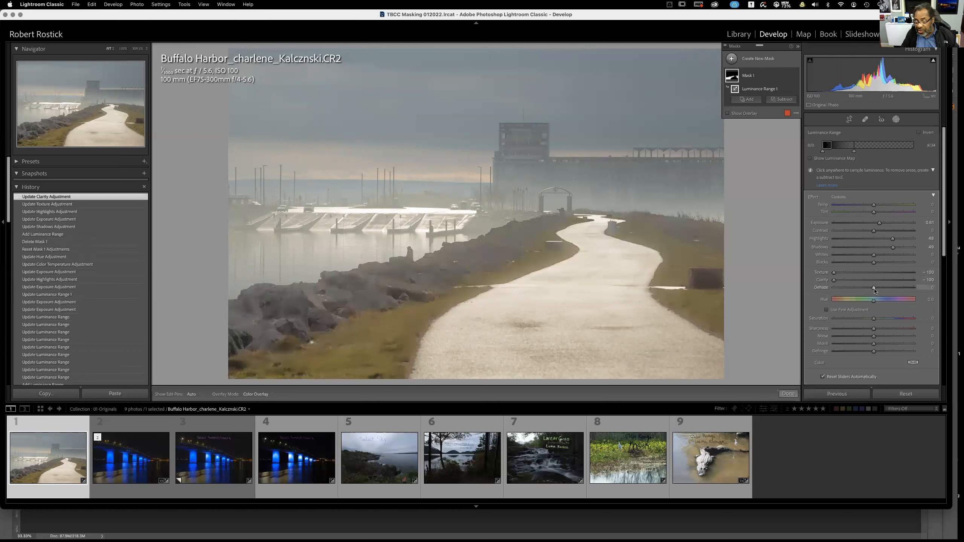
drag(873, 288, 847, 289)
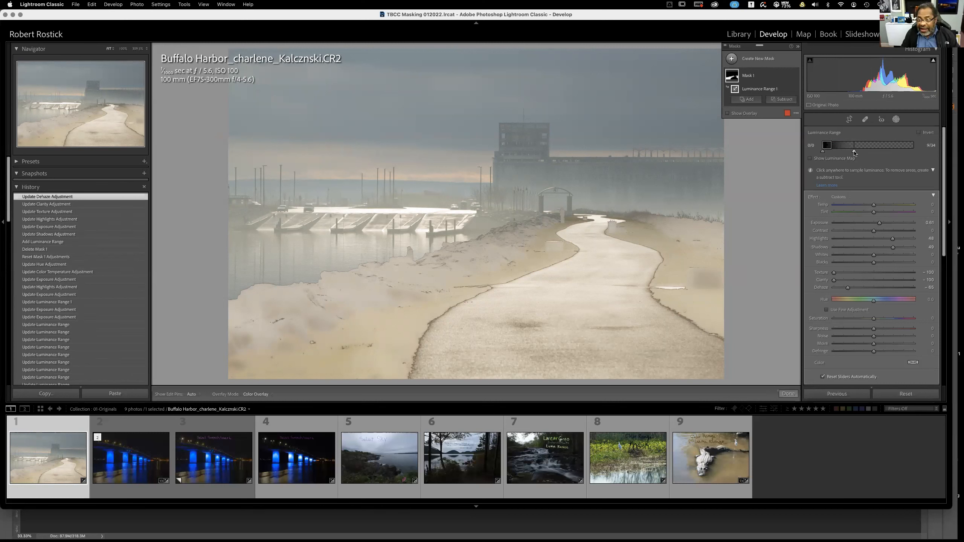
Shorten the luminance range's highlight falloff to 14 and reset all of the mask's effect adjustments.
drag(854, 153, 836, 152)
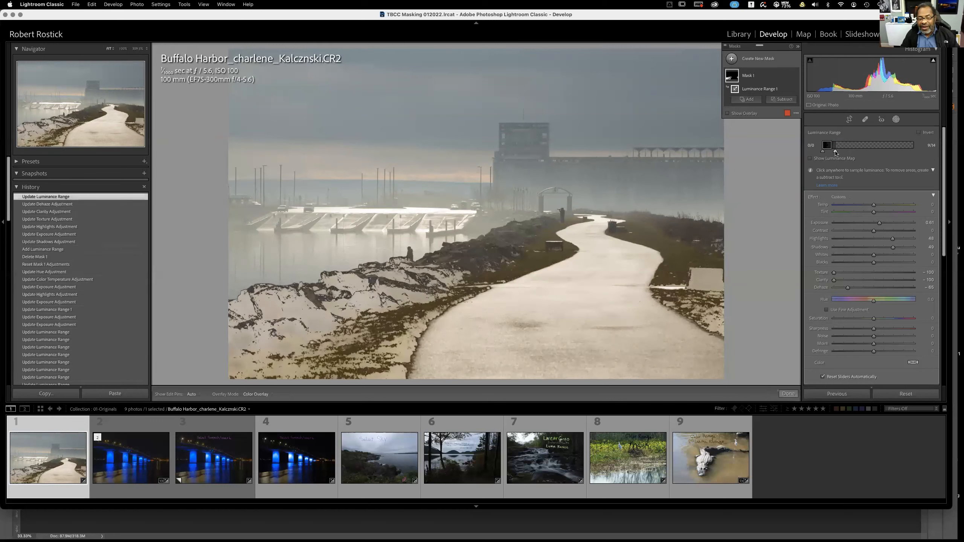
double_click(814, 197)
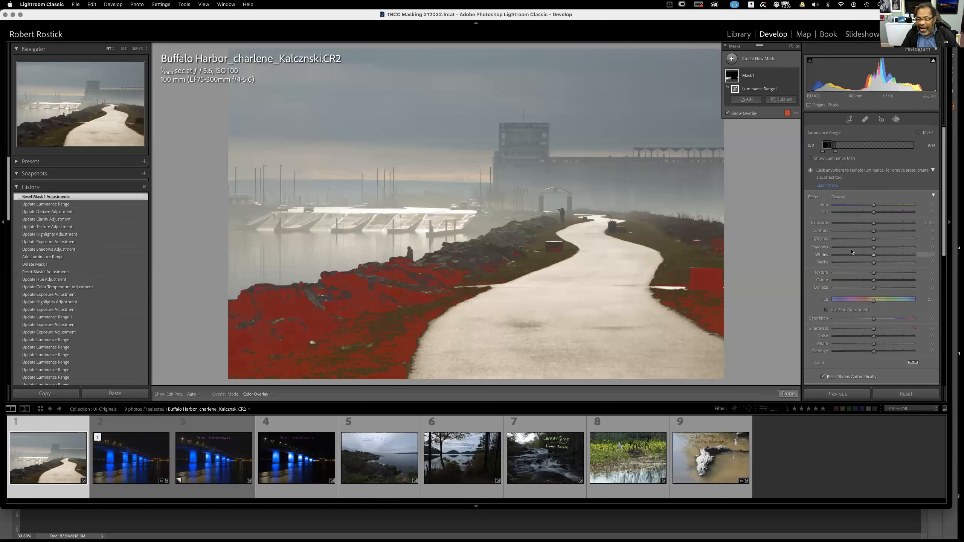
Change the mask overlay colour from red to purple, keeping the Color Overlay mode.
click(727, 114)
click(787, 114)
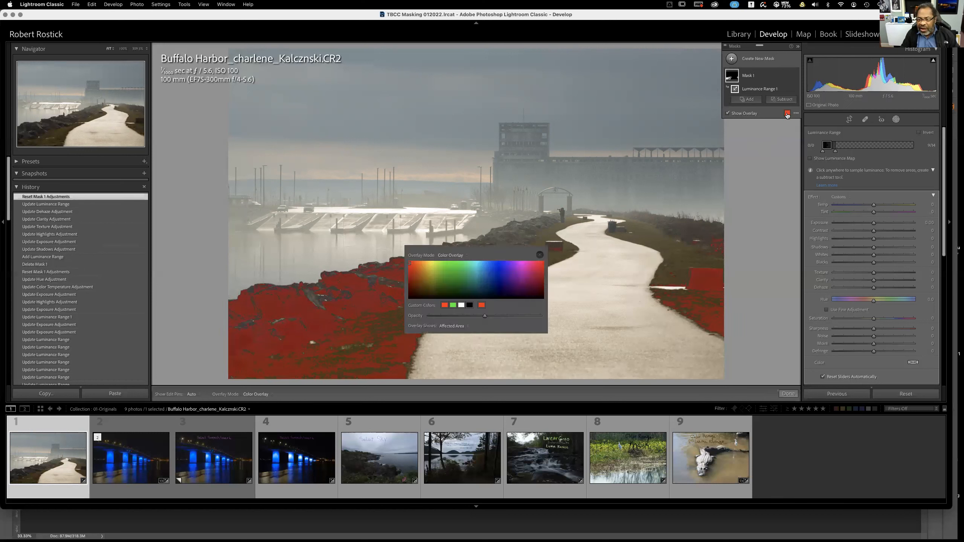
click(468, 255)
click(515, 263)
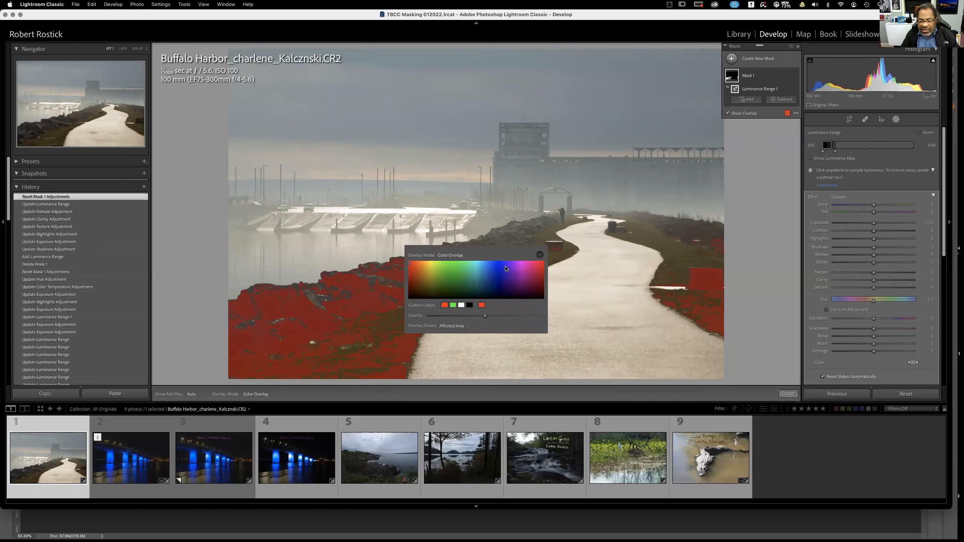
click(519, 266)
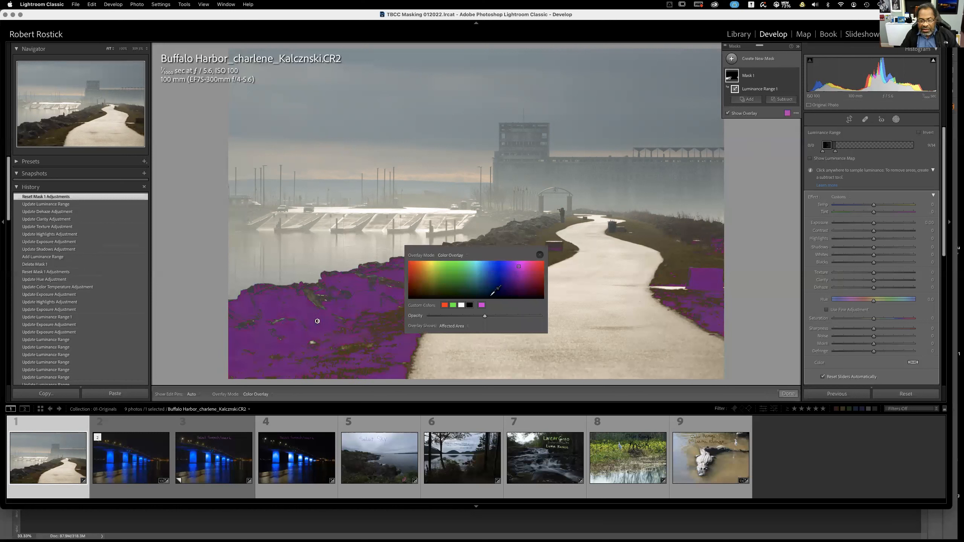
Change the mask overlay colour to yellow, then shift the luminance range to the brightest tones and extend its lower falloff towards the midtones.
click(430, 269)
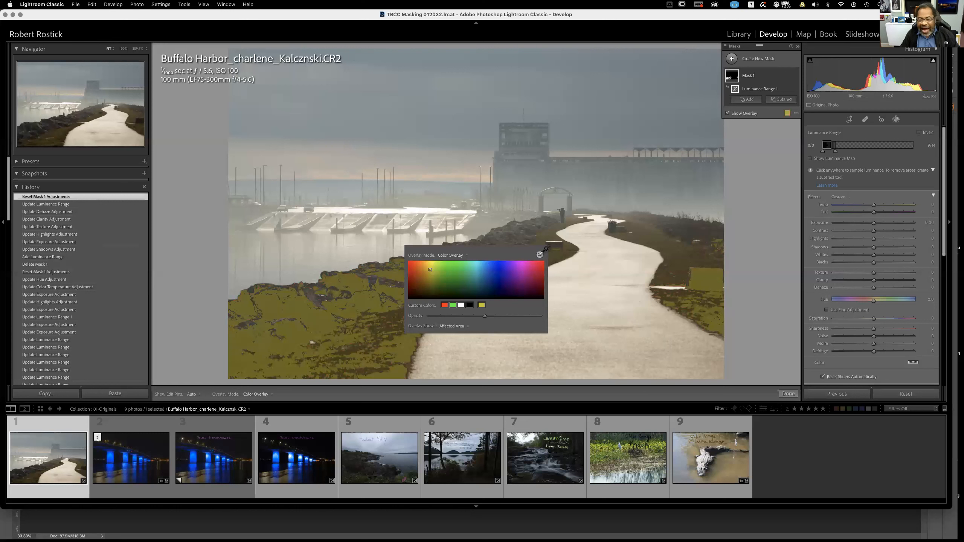
click(540, 255)
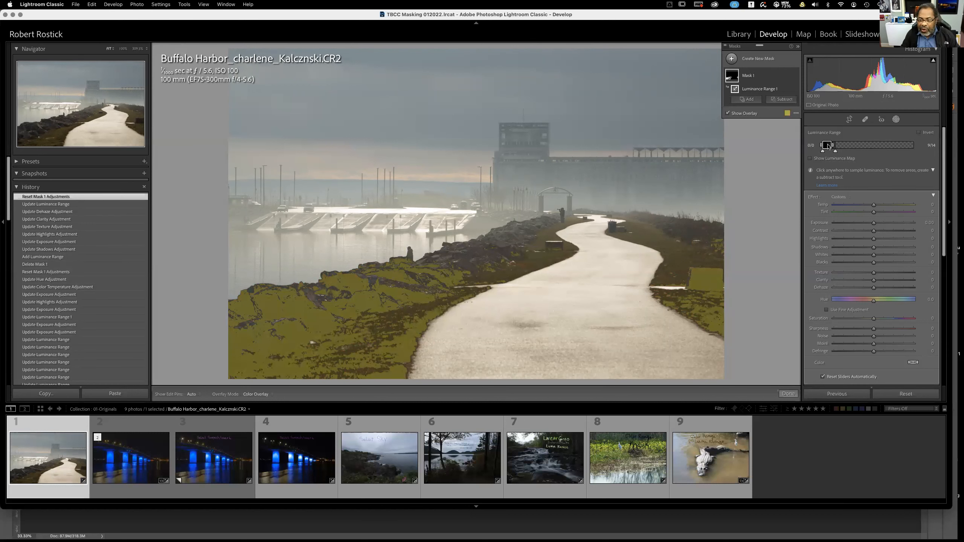
drag(829, 145, 915, 156)
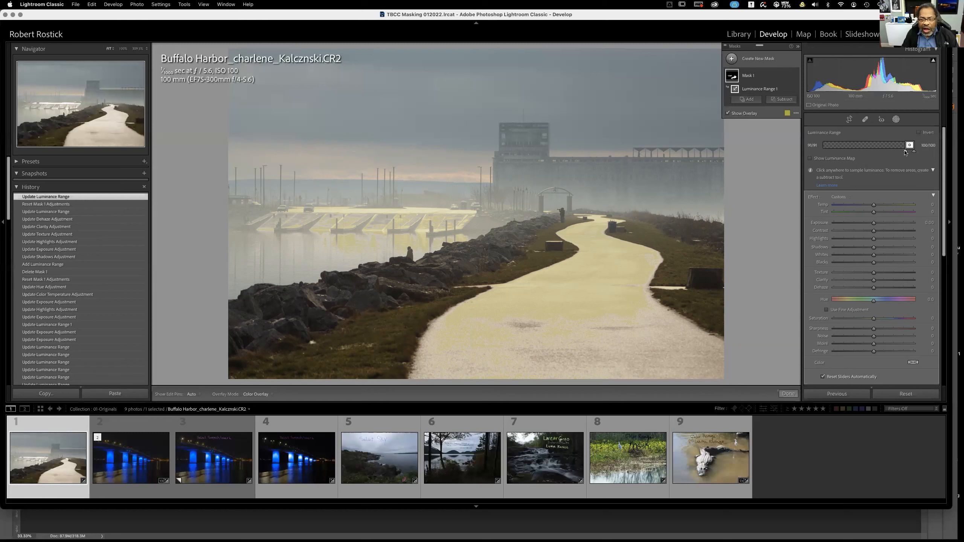
drag(905, 152, 879, 152)
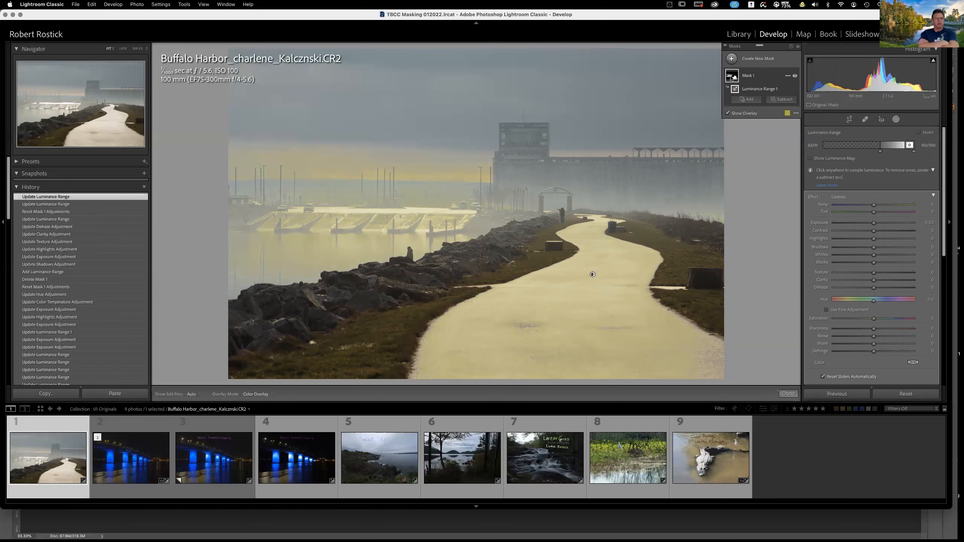
Duplicate Mask 1 on the harbor photo.
click(731, 78)
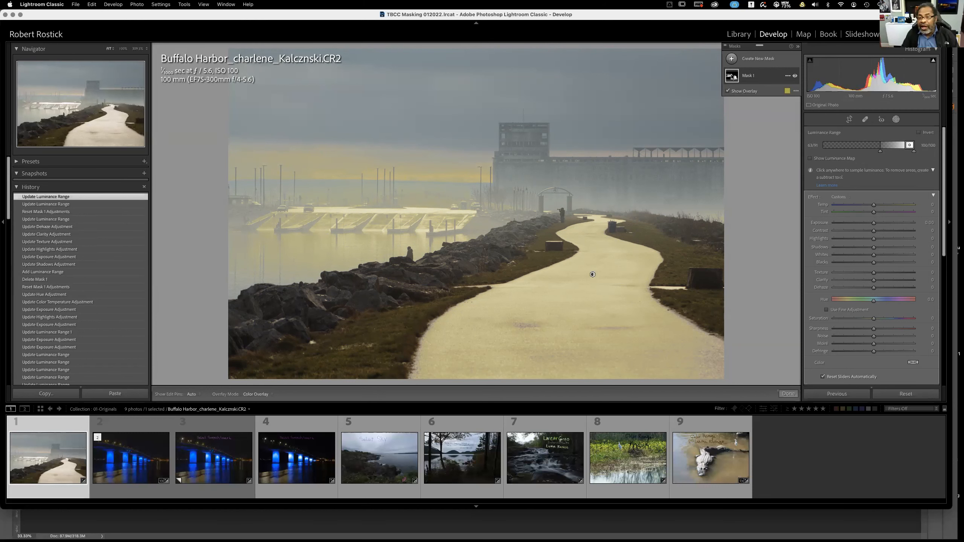
right_click(732, 77)
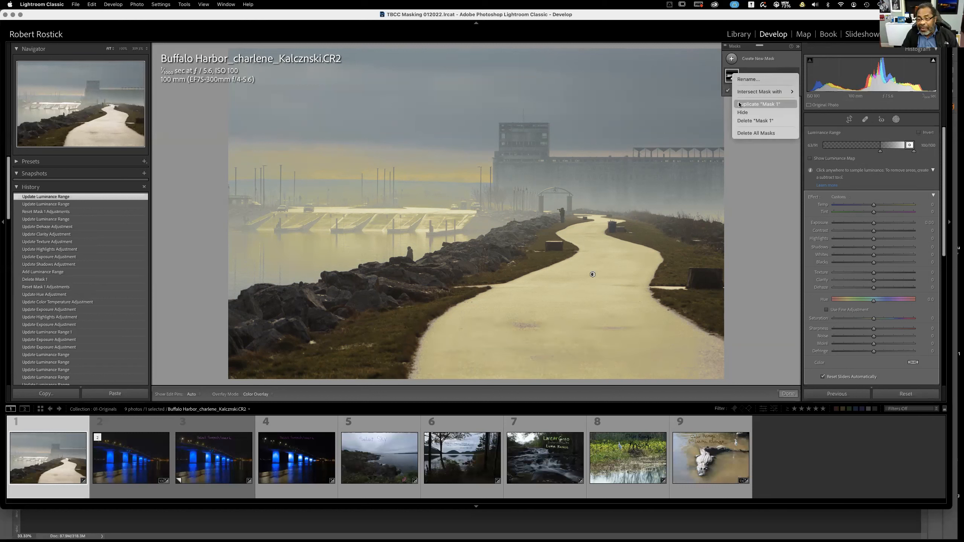
click(730, 76)
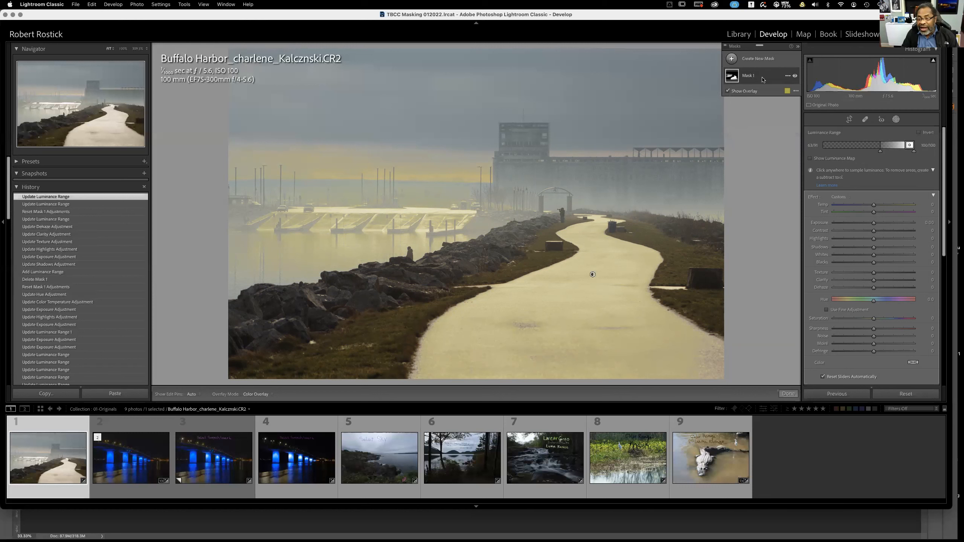
click(787, 77)
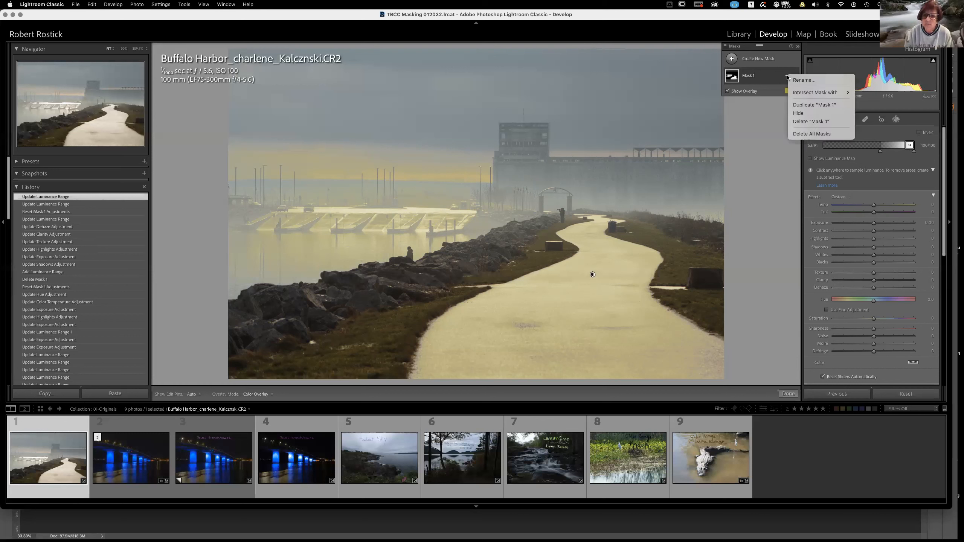
click(797, 105)
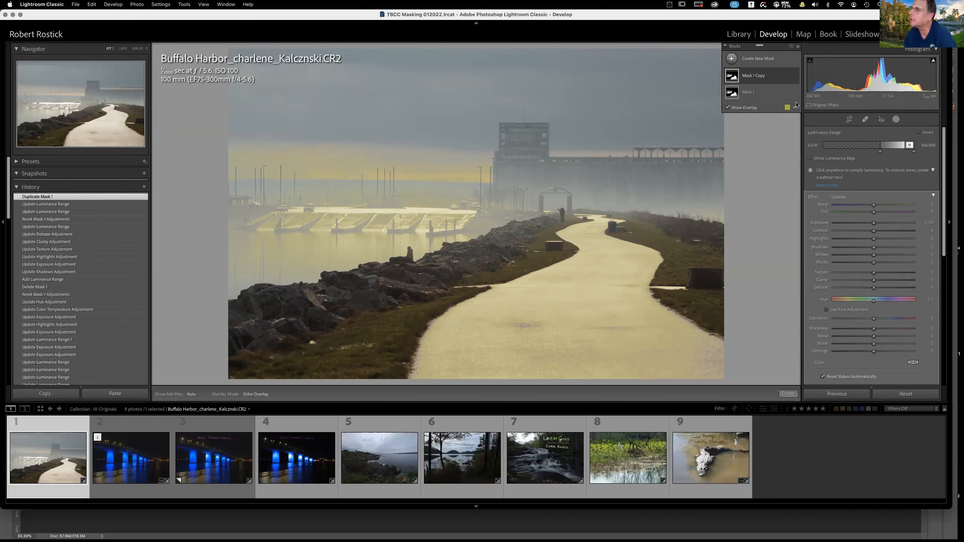
Invert the duplicate mask's luminance range and, with the overlay hidden, cool its colour temperature to -49.
click(729, 76)
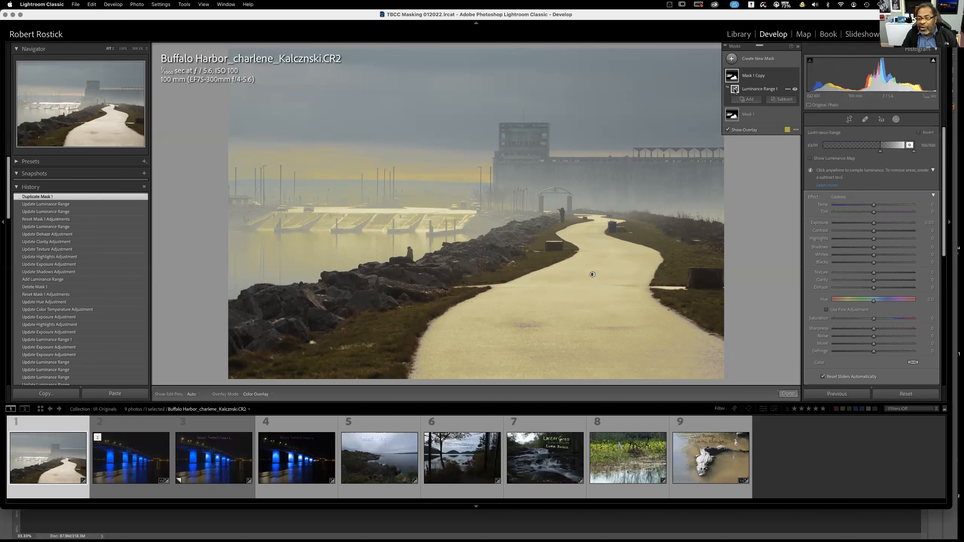
click(919, 132)
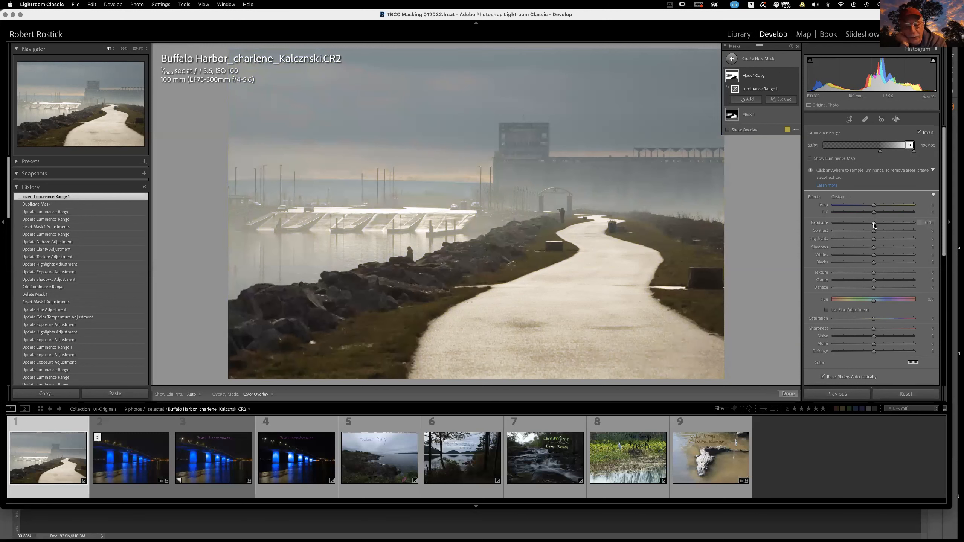
click(727, 130)
click(727, 130)
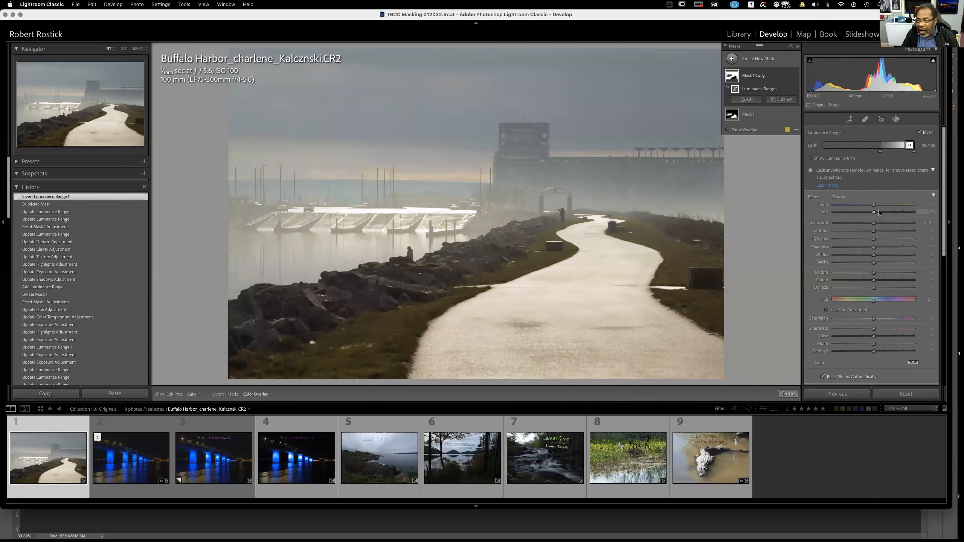
drag(866, 206, 855, 206)
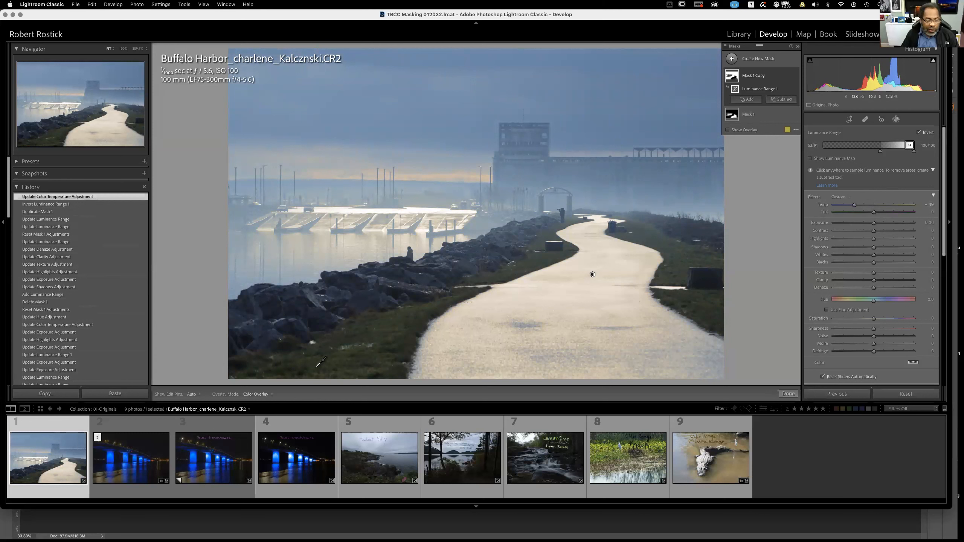
Switch to the Copy 1 night bridge photo labelled "Select Subject/invert" and delete all of its existing masks.
click(127, 466)
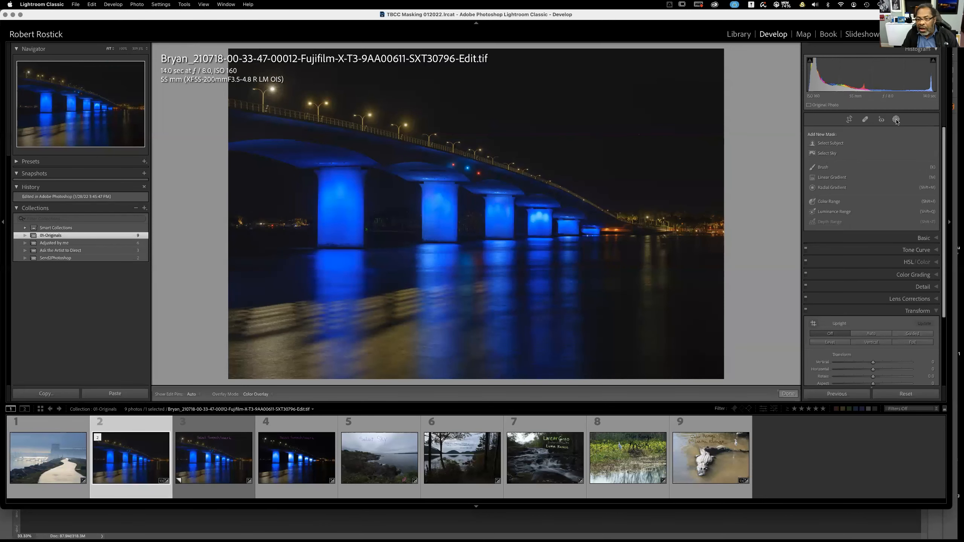
click(198, 472)
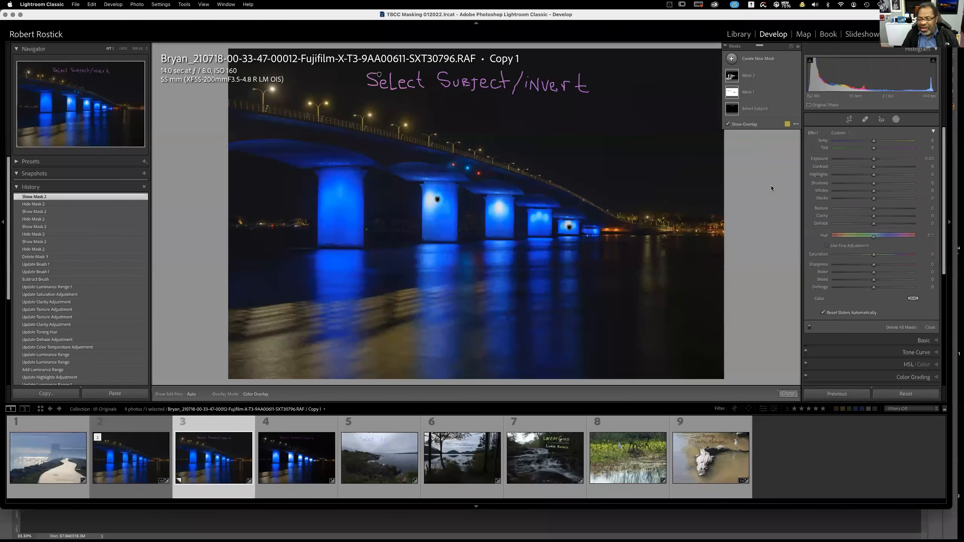
click(896, 120)
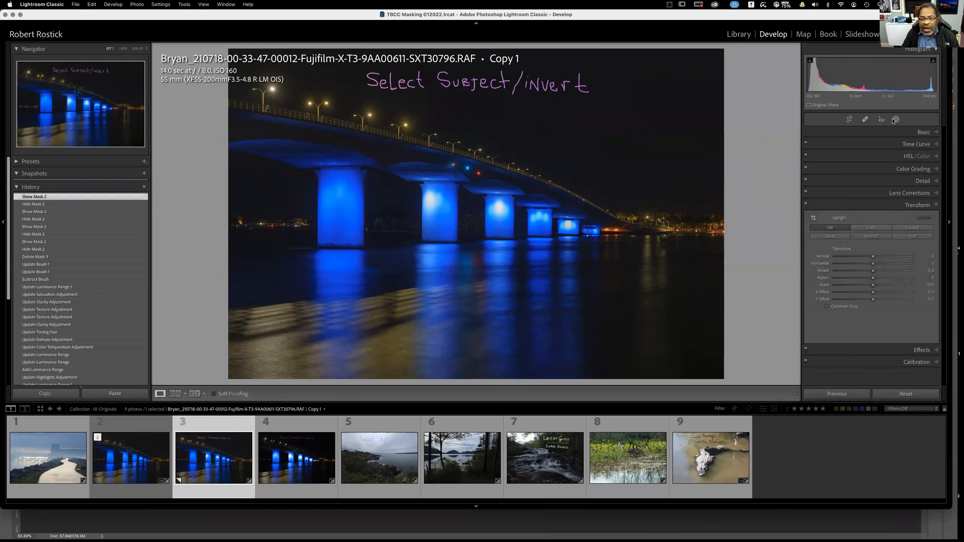
click(896, 120)
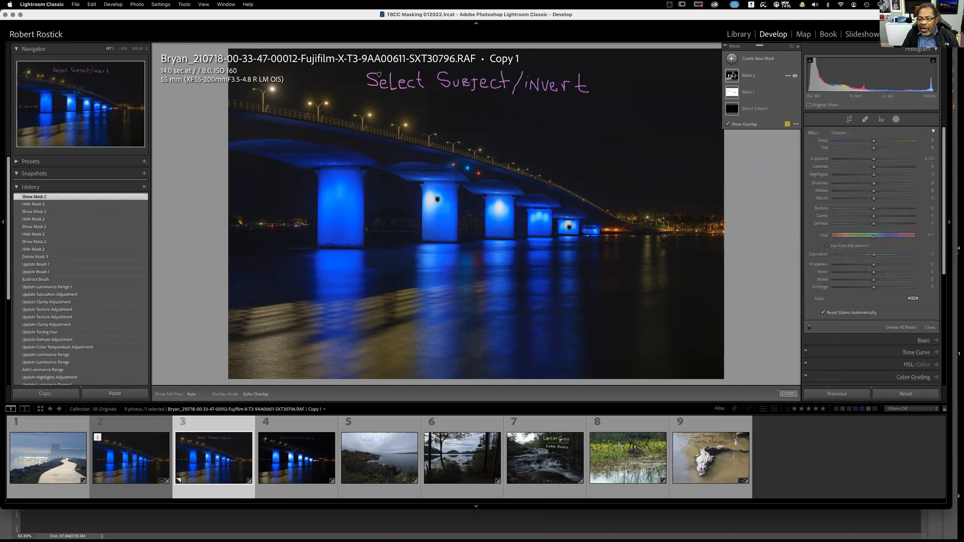
mouse_move(731, 77)
right_click(738, 77)
click(742, 134)
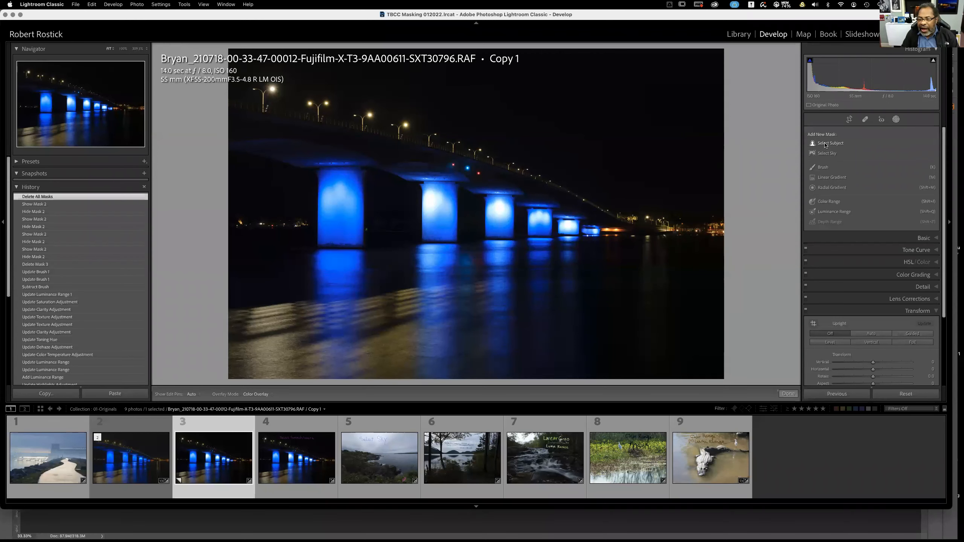
Add a new Select Subject mask to the night bridge photo.
click(896, 120)
click(896, 120)
click(833, 144)
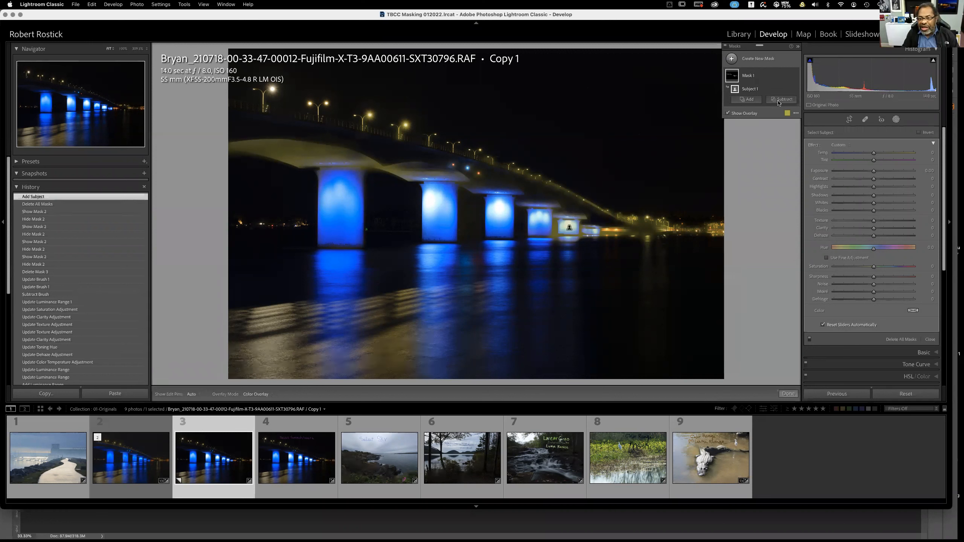
Change the subject mask's overlay colour from yellow to magenta, keeping the Color Overlay mode.
click(786, 113)
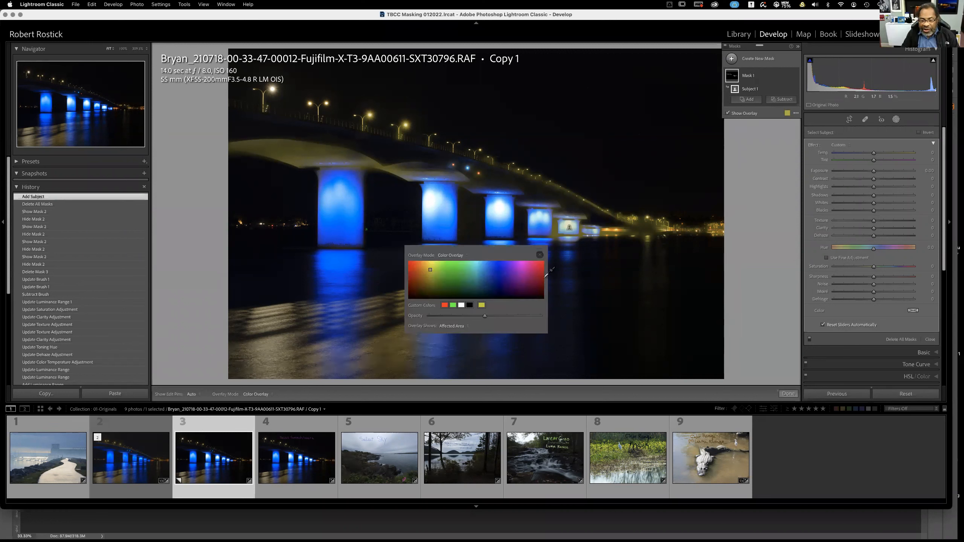
click(521, 264)
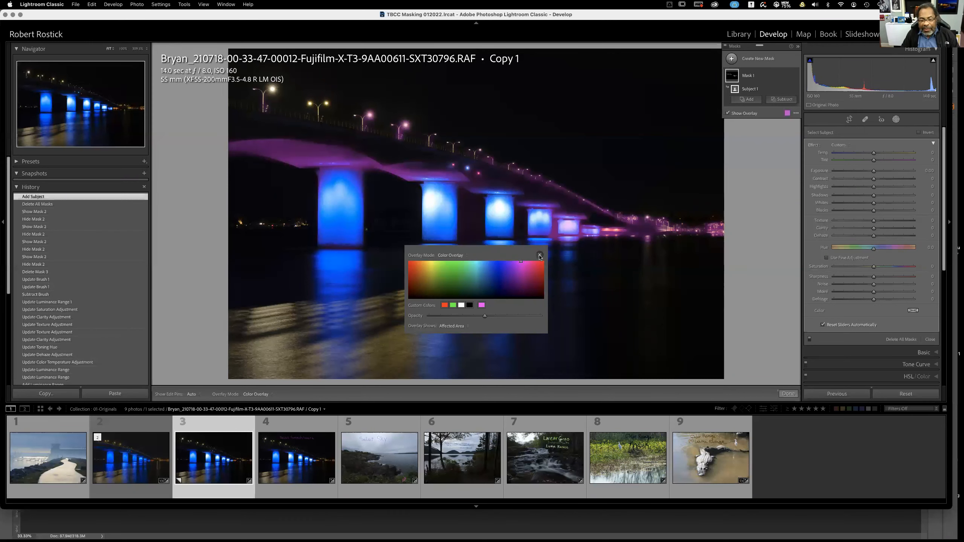
click(685, 227)
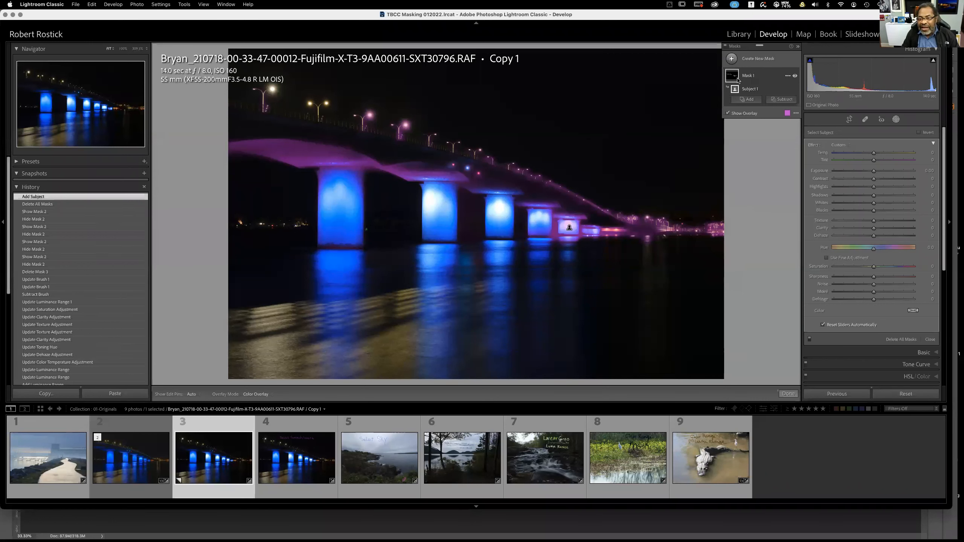
Invert the subject mask and, with the overlay hidden, raise its shadows to 100 and exposure to 0.17.
click(918, 132)
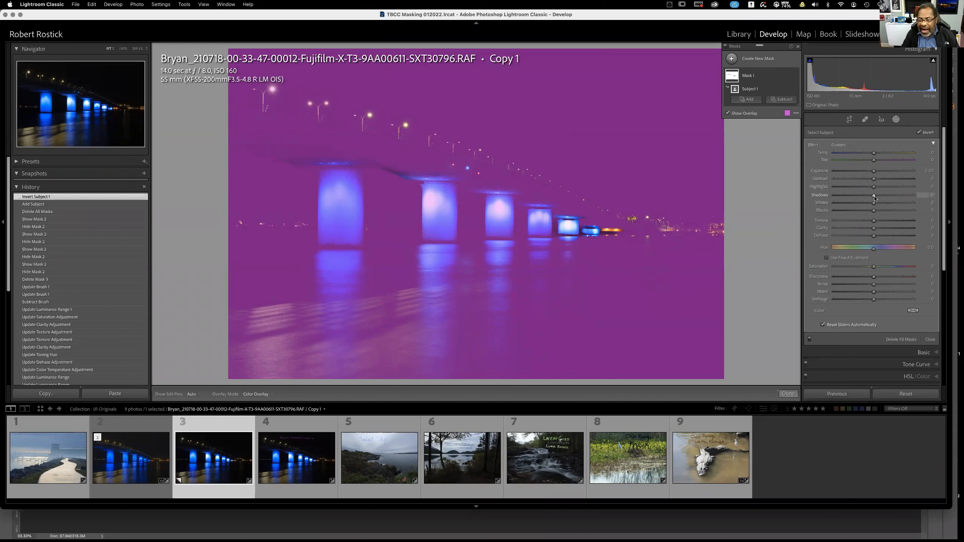
key(o)
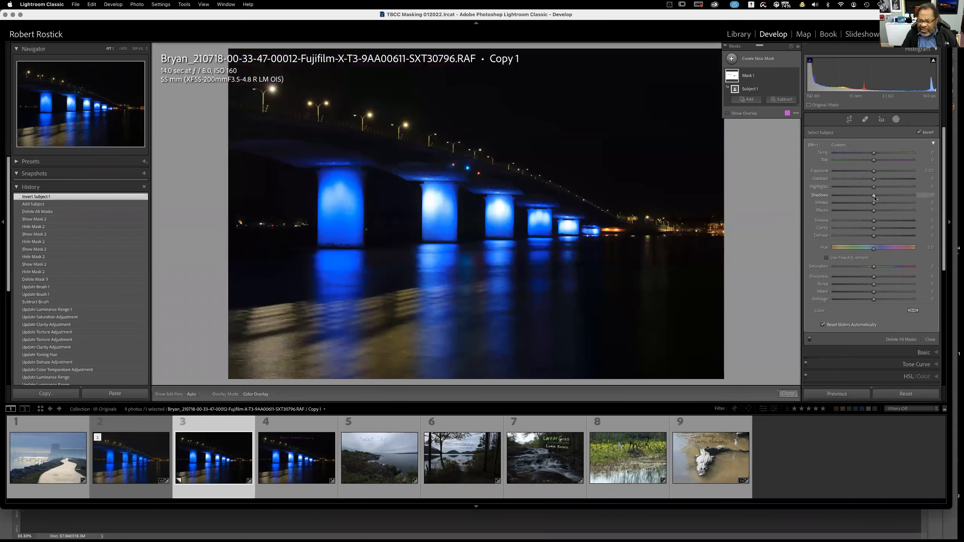
drag(874, 197, 920, 200)
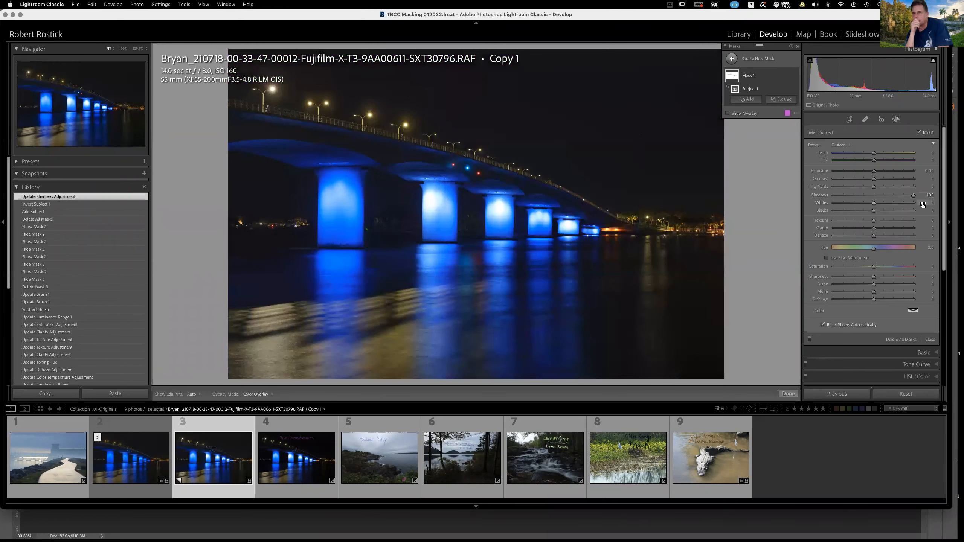
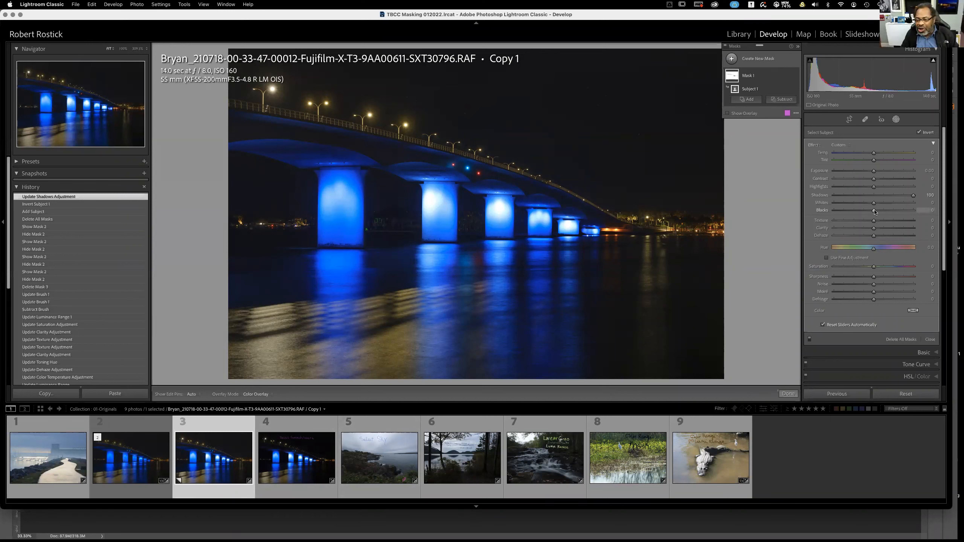
drag(874, 173, 875, 173)
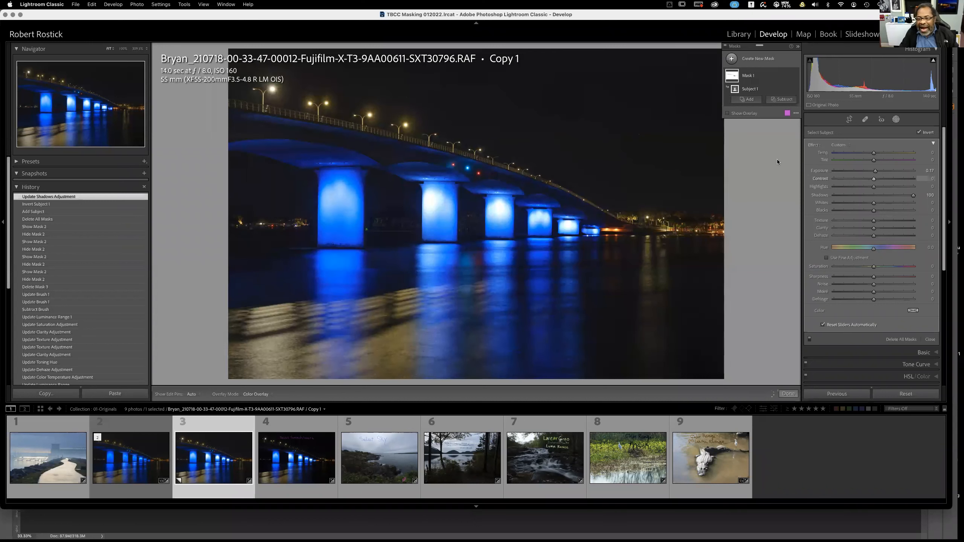
Reselect the inverted subject mask and display its coverage with the White on Black overlay mode.
click(731, 76)
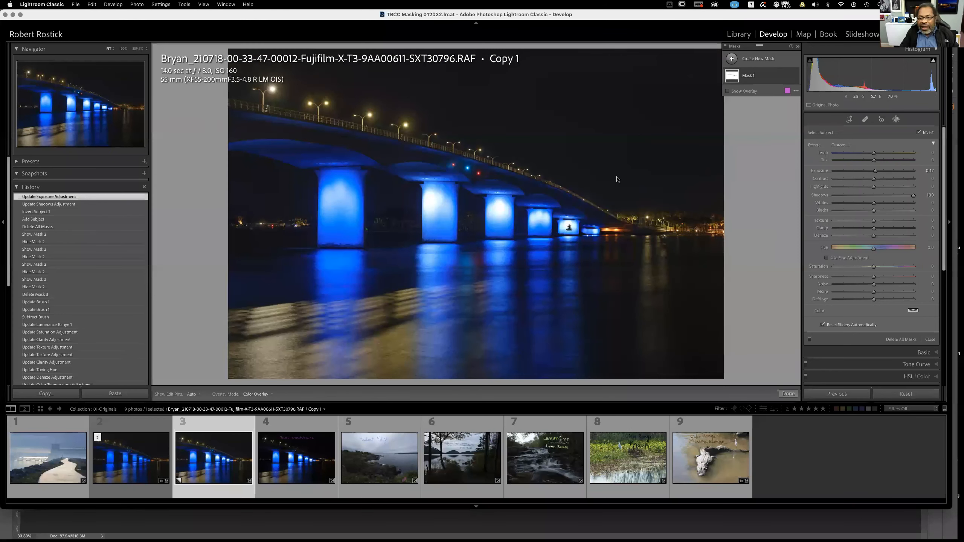
click(570, 227)
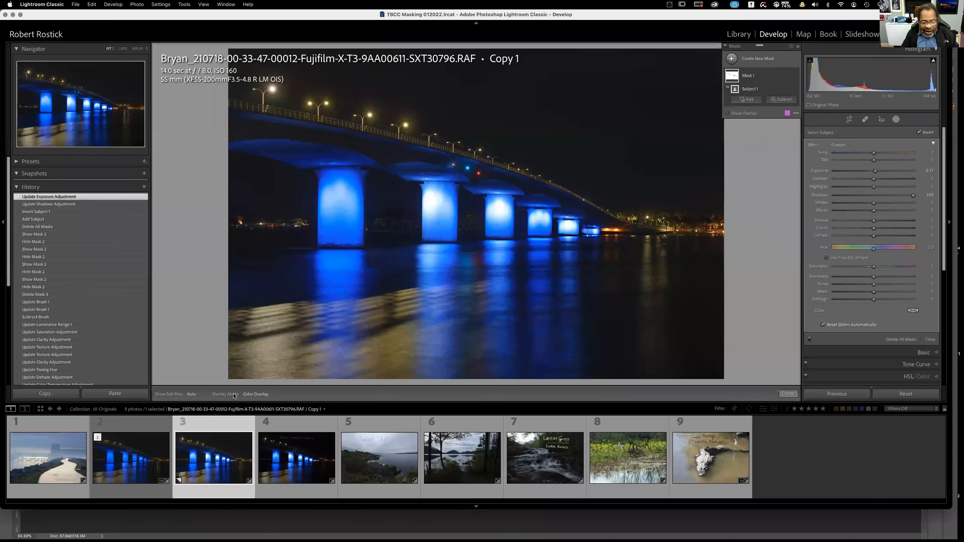
click(272, 395)
click(263, 436)
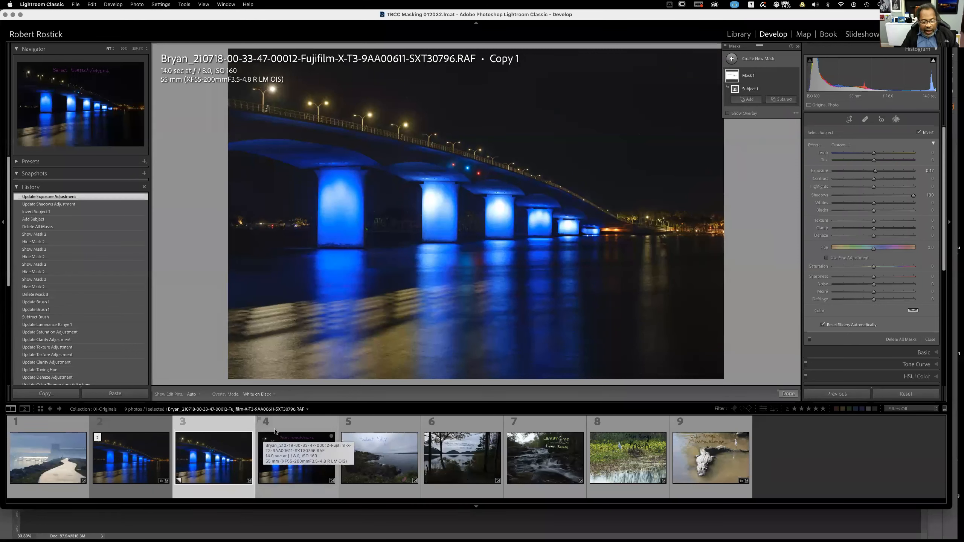
click(730, 114)
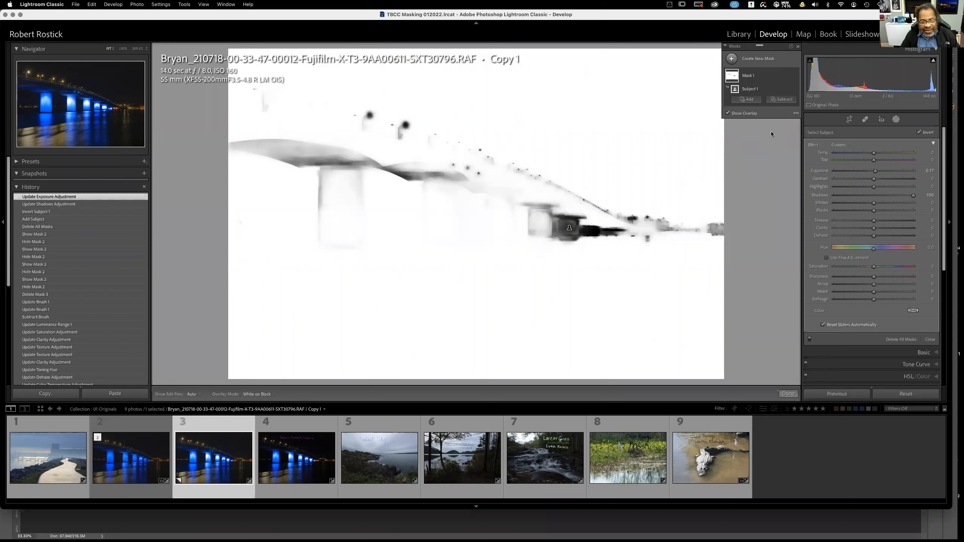
Preview the bridge photo's inverted subject mask in the Image on Black, Image on White and White on Black overlay modes.
mouse_move(733, 77)
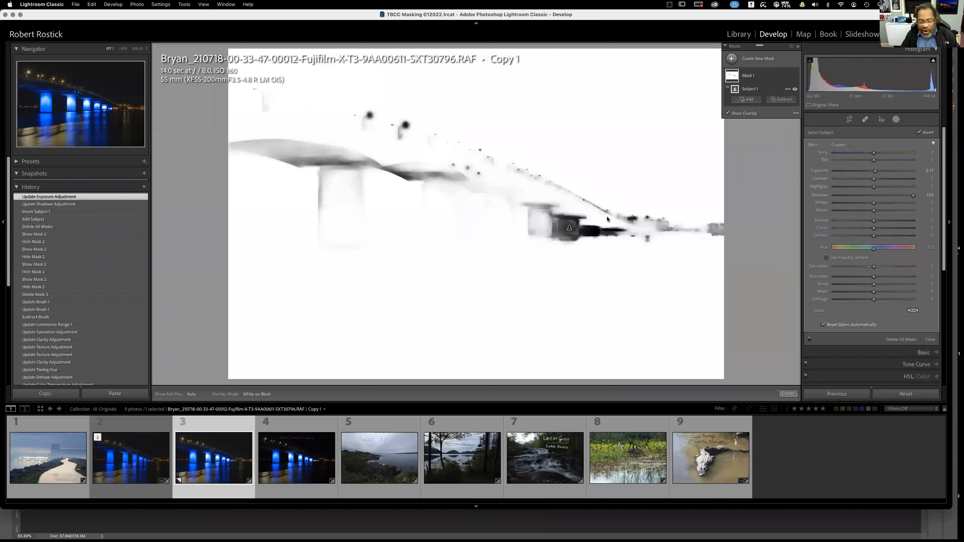
click(272, 396)
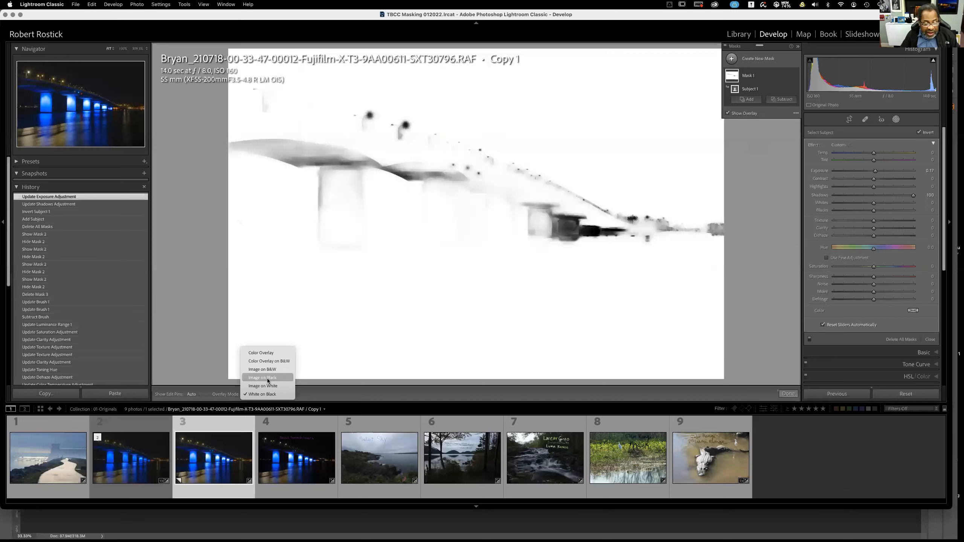
click(267, 378)
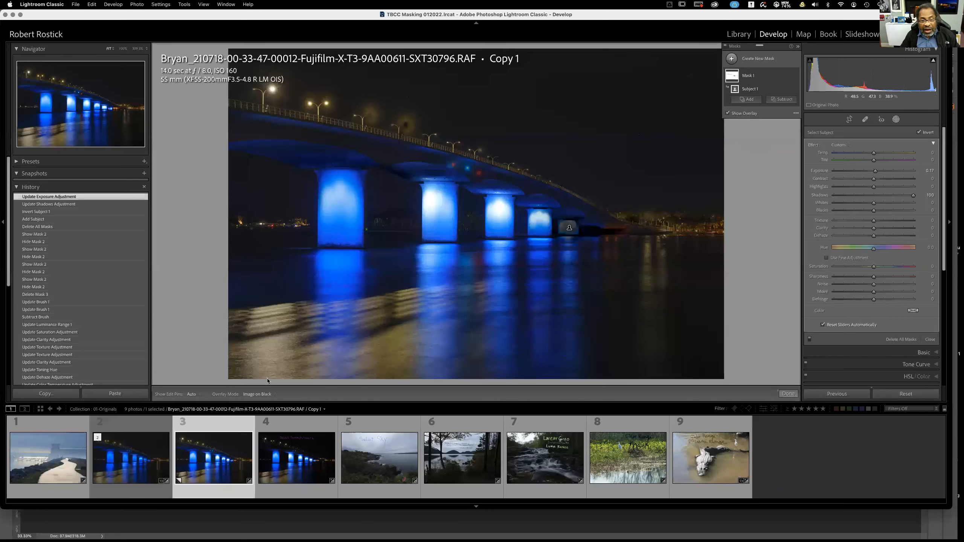
click(269, 395)
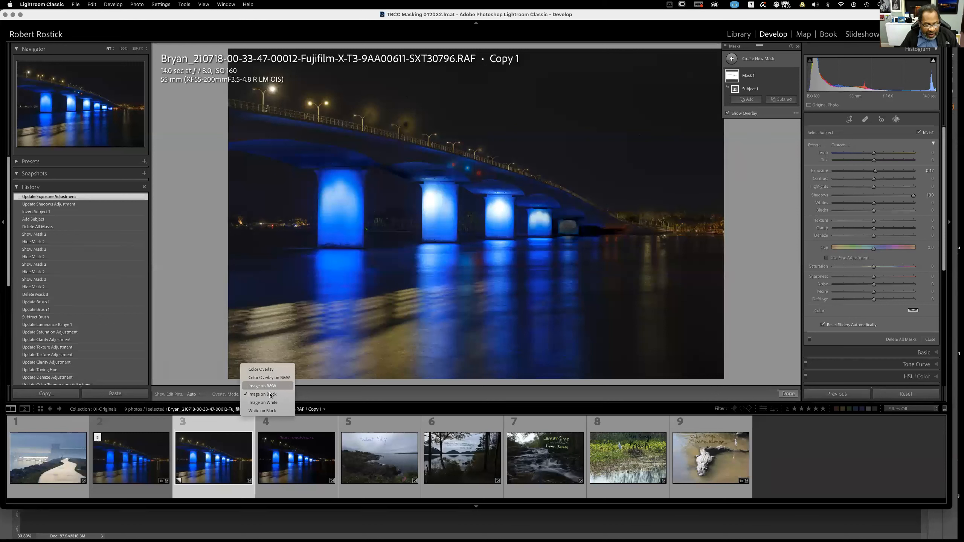
click(268, 402)
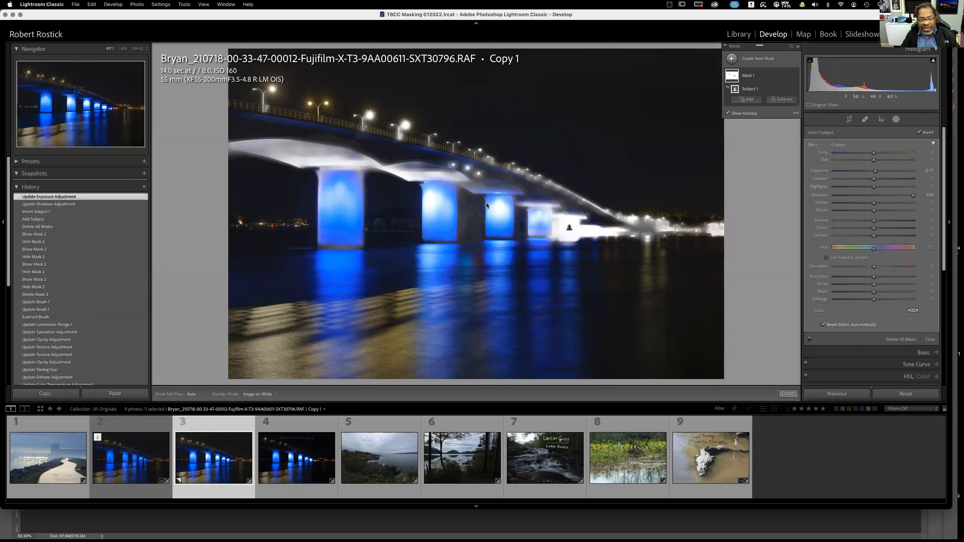
click(275, 396)
click(272, 403)
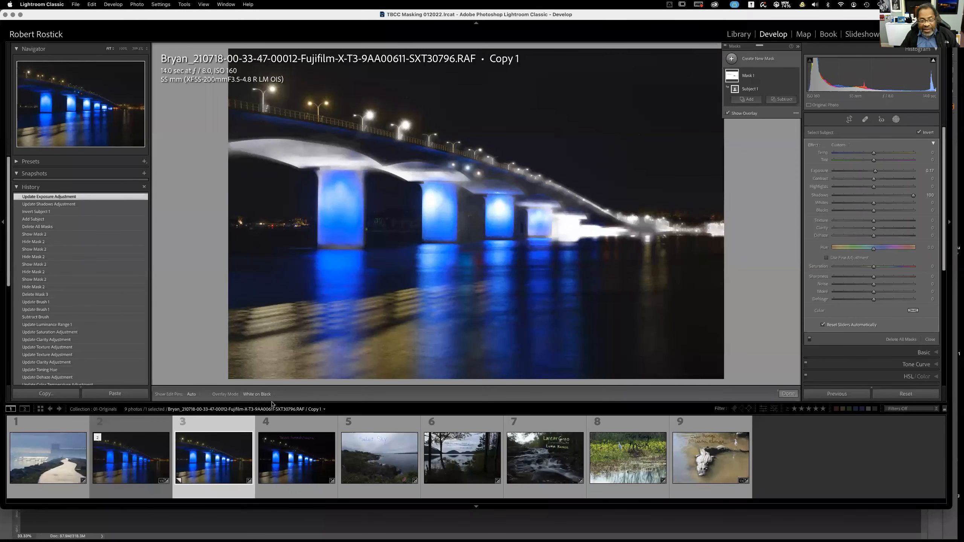
Preview the inverted subject mask in Image on B&W mode and restore the Color Overlay mode.
click(272, 395)
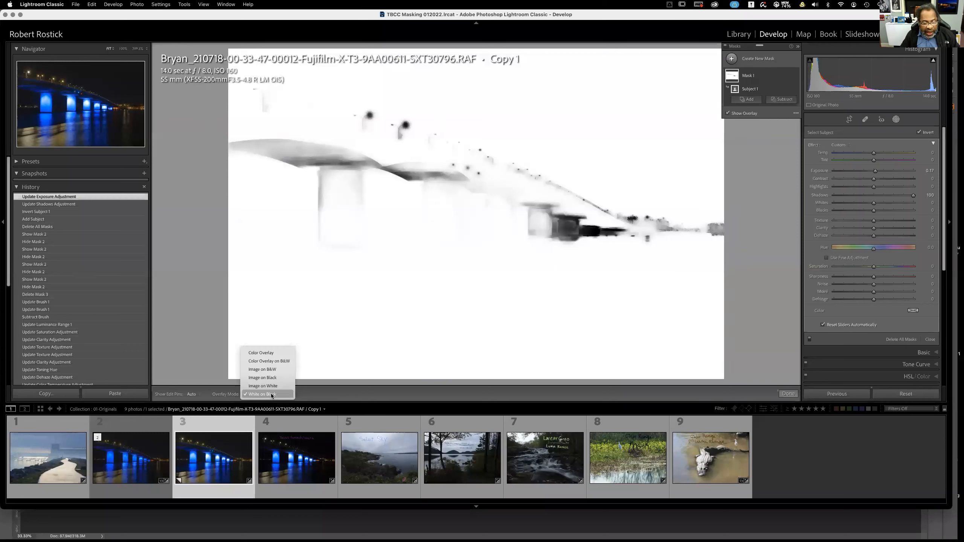
click(272, 369)
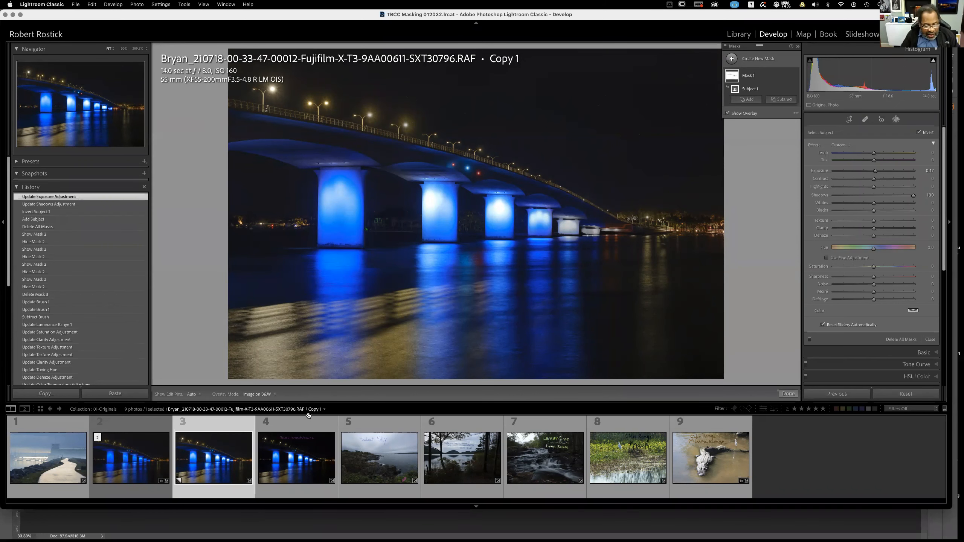
click(275, 395)
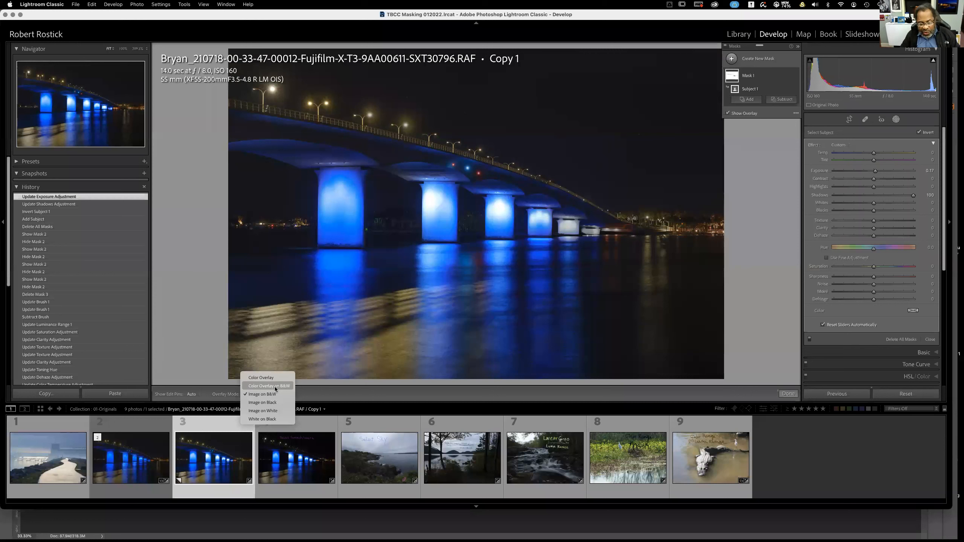
click(274, 378)
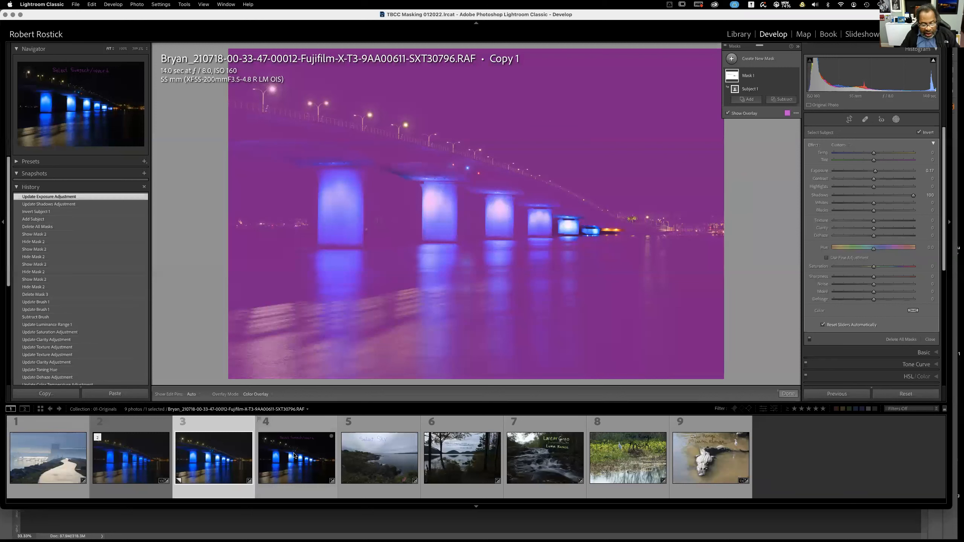
Open the rocky coast photo and compare it with the Select Sky brush mask hidden and shown.
click(367, 457)
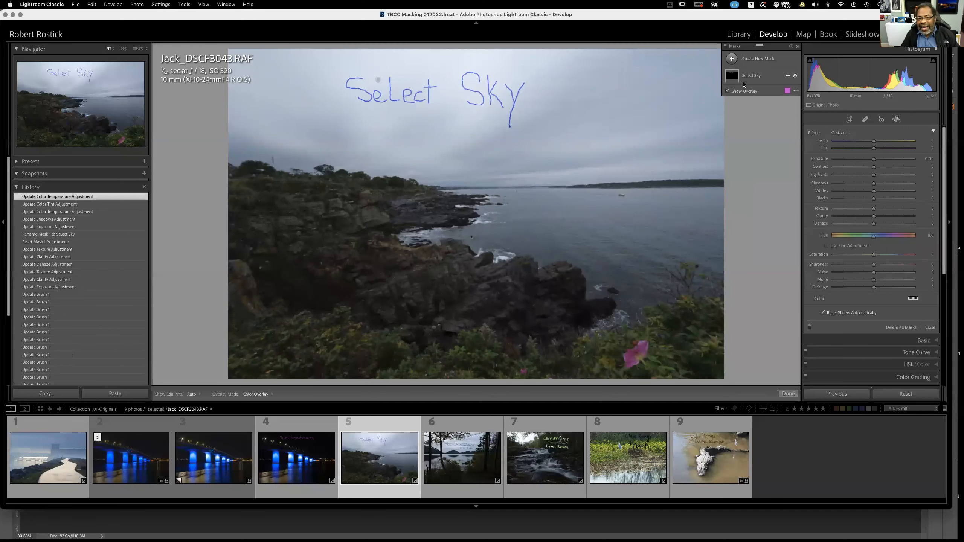
click(733, 77)
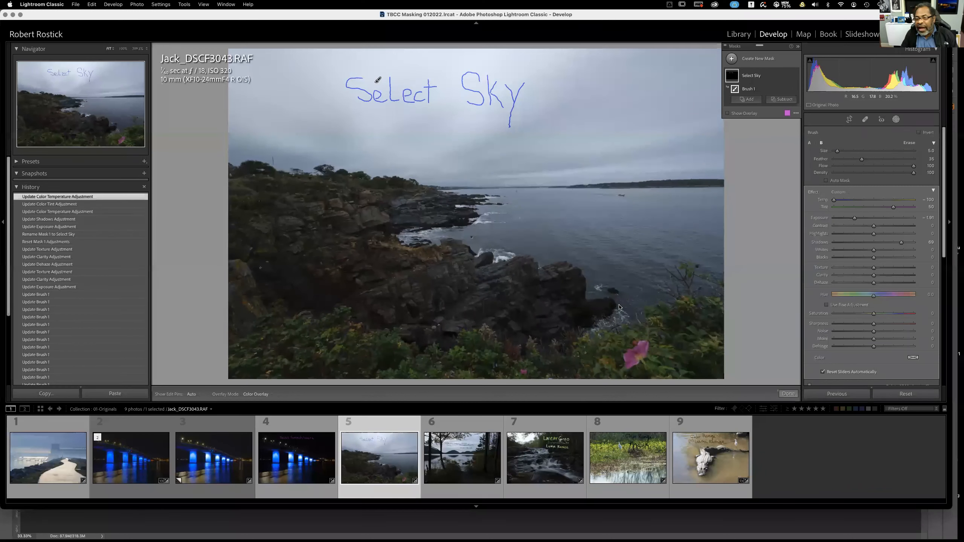
mouse_move(790, 77)
click(795, 78)
click(795, 77)
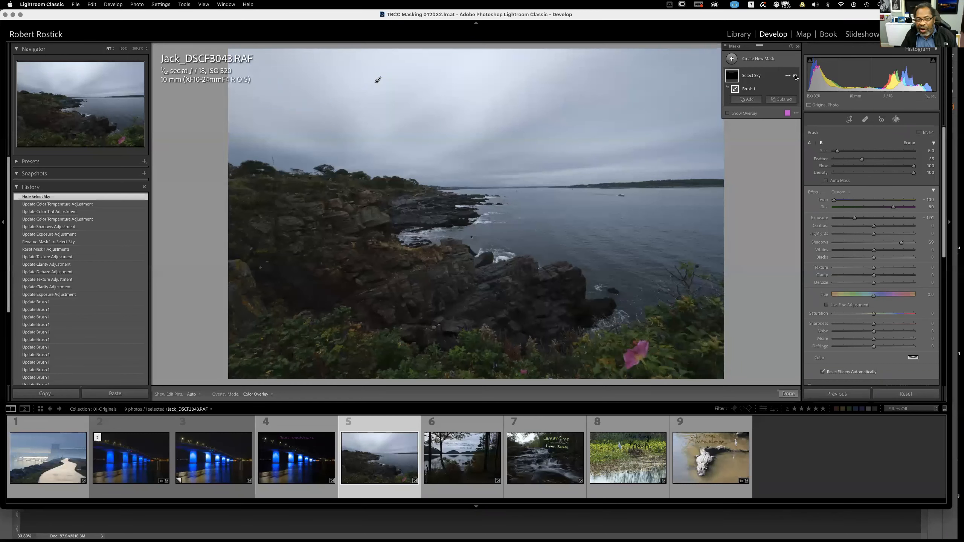
click(795, 77)
click(795, 78)
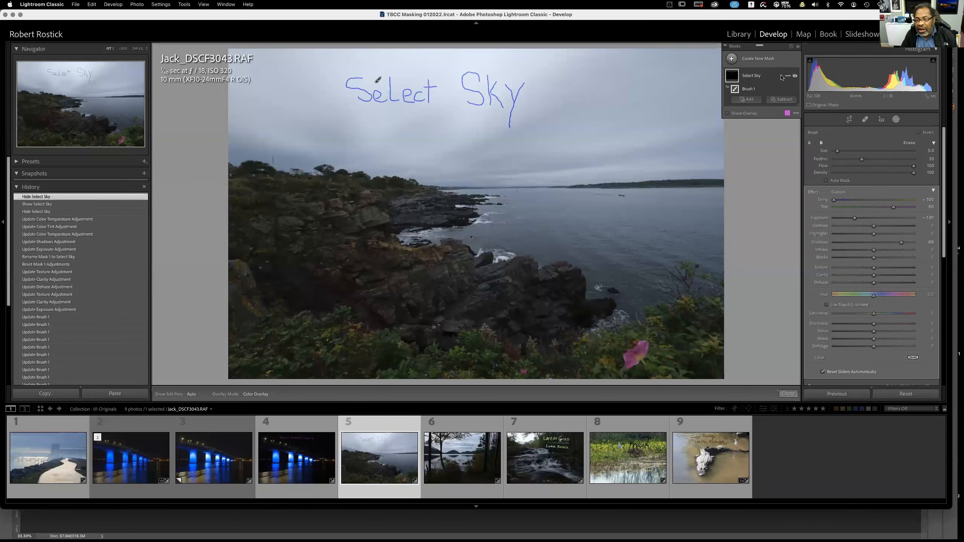
Delete all masks from the rocky coast photo and add a new Select Sky mask.
click(787, 77)
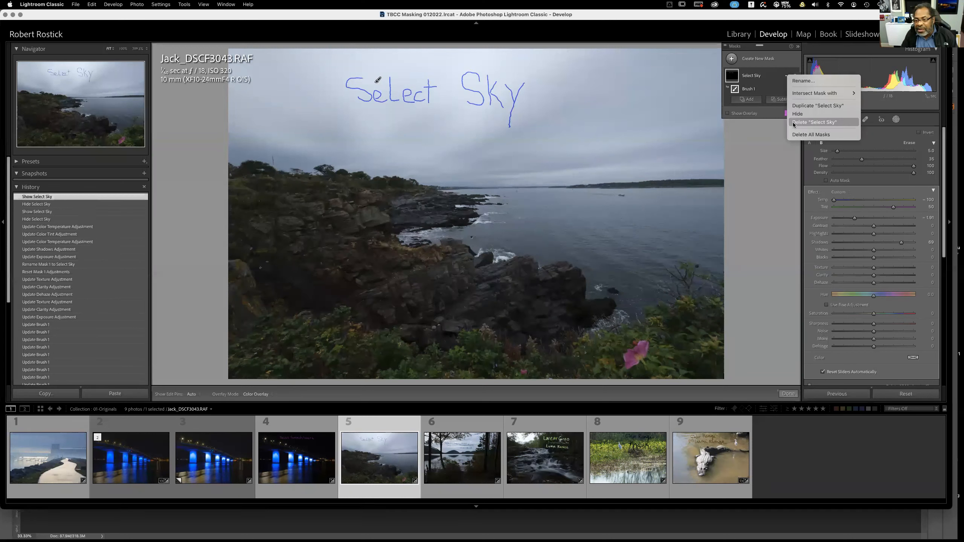
click(794, 134)
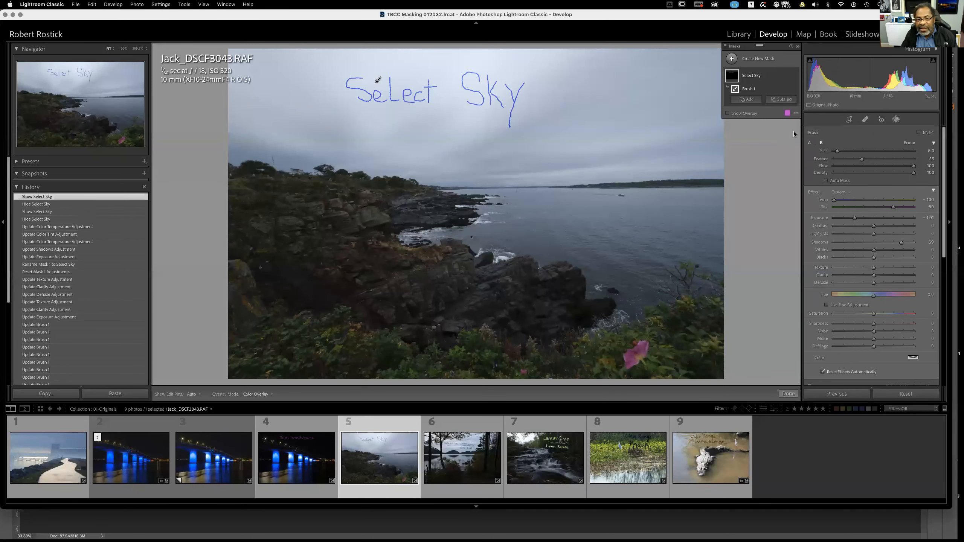
click(896, 120)
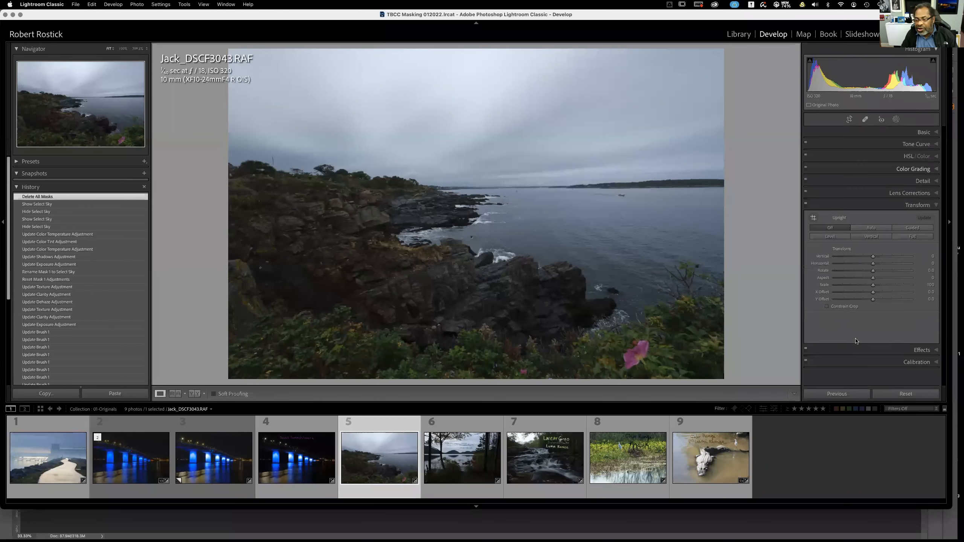
click(897, 121)
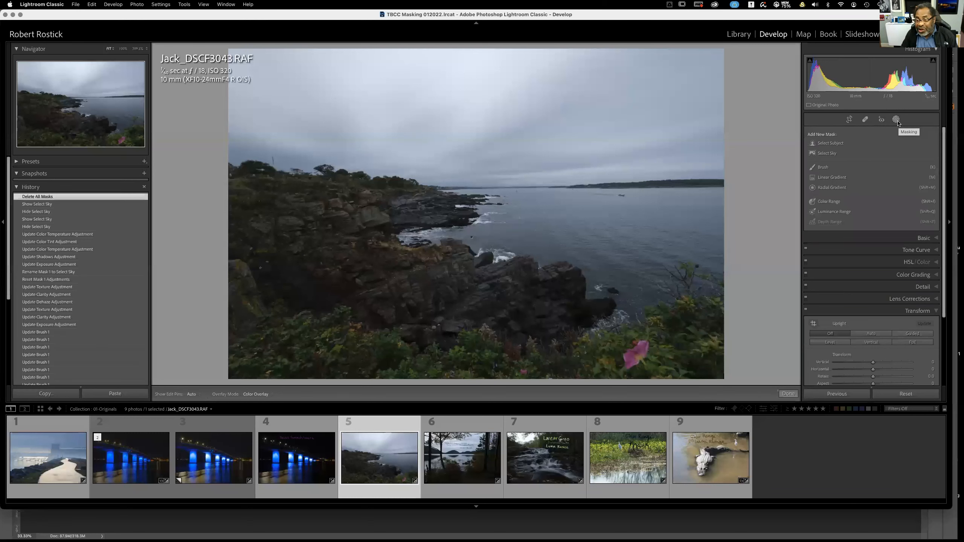
click(814, 154)
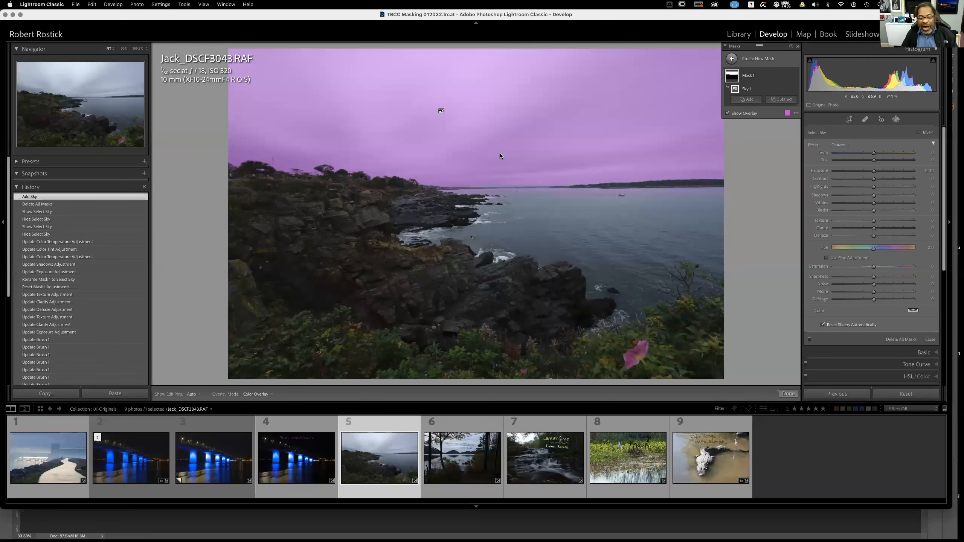
Examine the sky mask's edge up close along the treeline and horizon, from the hillside to the distant shore.
click(331, 171)
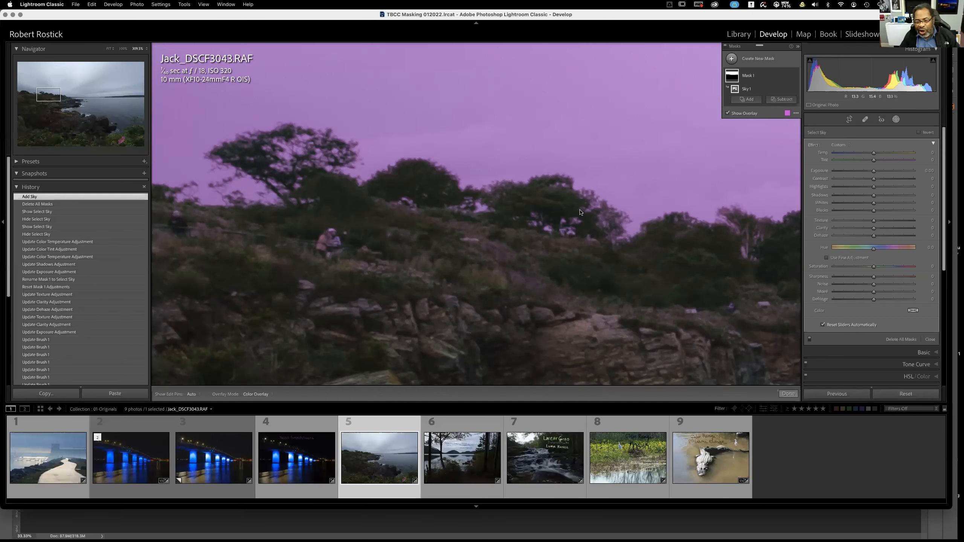
drag(587, 212, 361, 187)
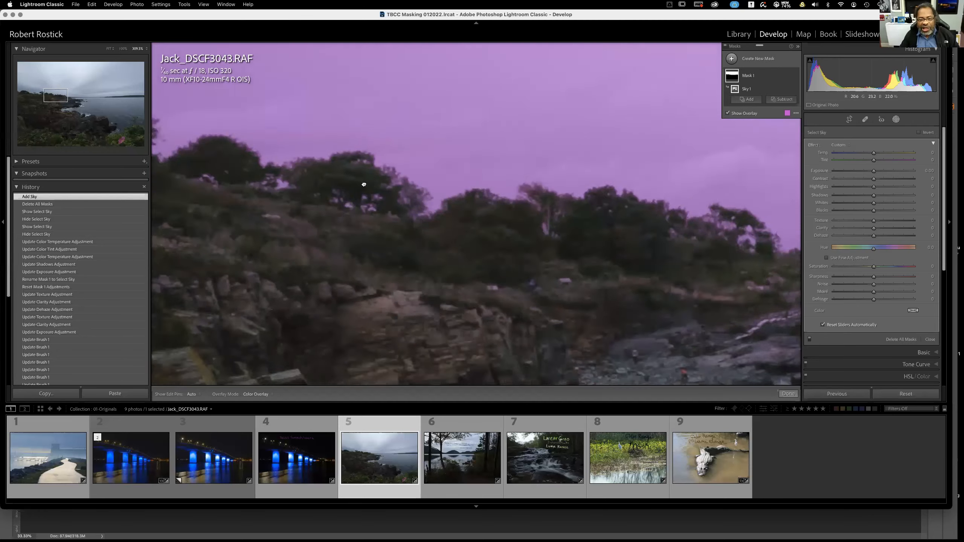
drag(774, 218, 340, 169)
drag(493, 183, 265, 168)
drag(561, 173, 353, 163)
drag(529, 162, 247, 159)
drag(562, 164, 342, 160)
drag(744, 159, 448, 160)
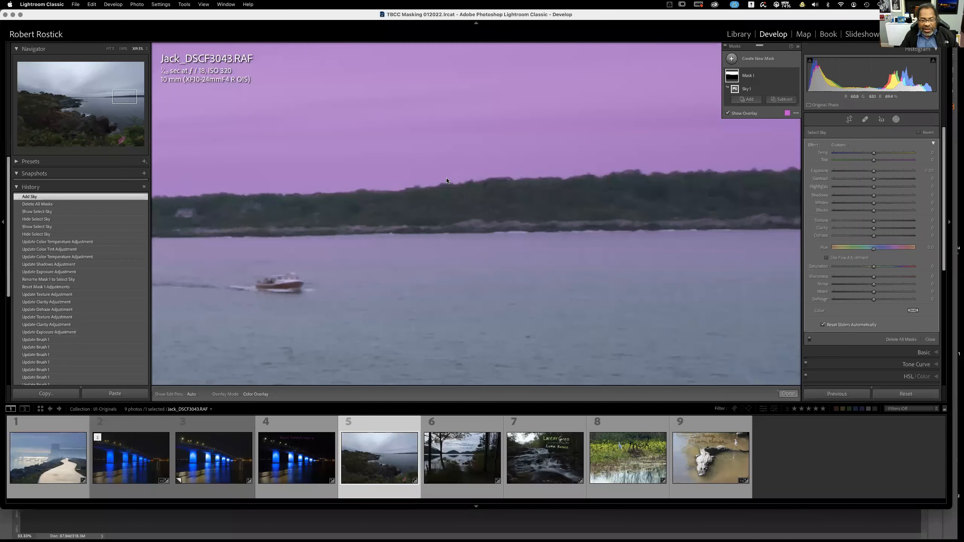
click(443, 175)
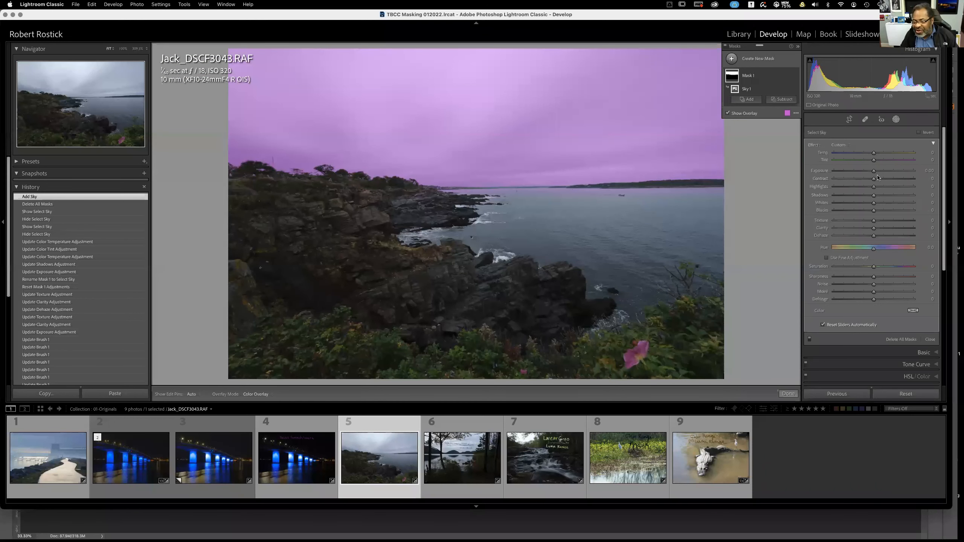
Set the sky mask's temperature to -18 and exposure to -0.51, increase its contrast, and duplicate the mask.
drag(872, 173, 894, 182)
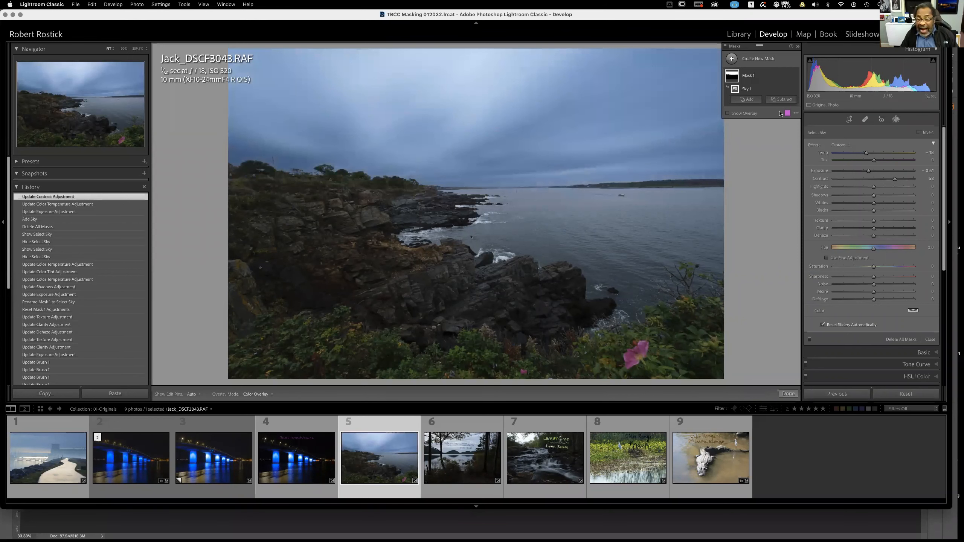
right_click(732, 76)
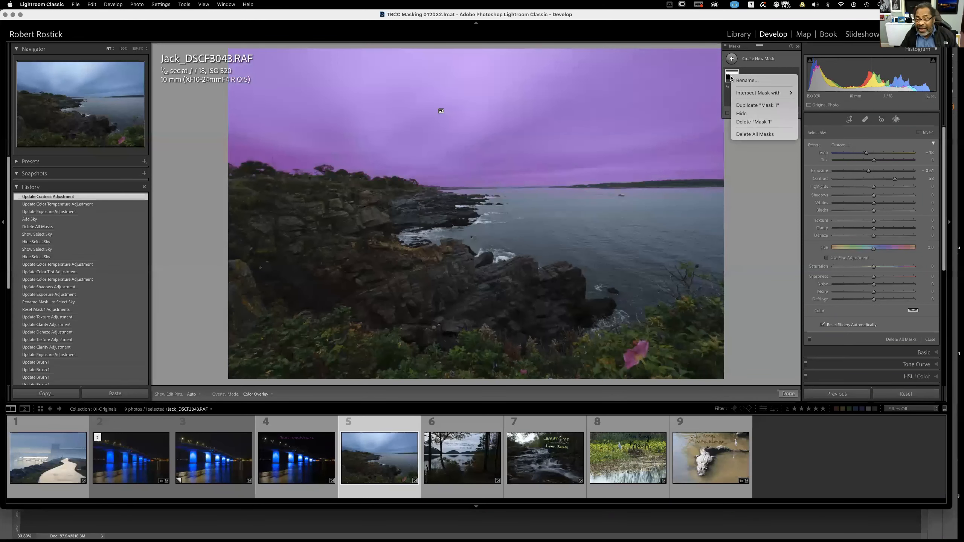
click(739, 105)
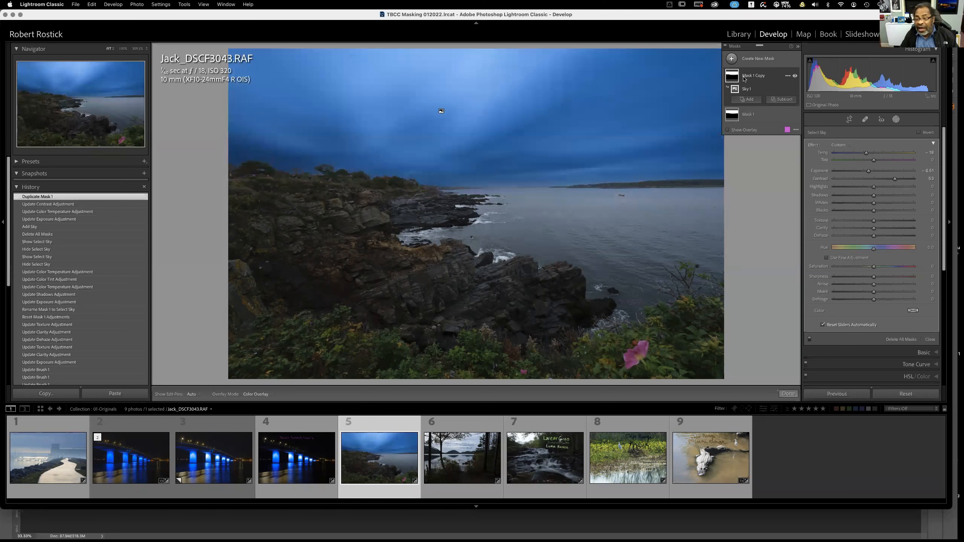
Invert the duplicated sky mask to cover the land and water, reset its adjustments, and show its overlay.
mouse_move(733, 78)
click(917, 133)
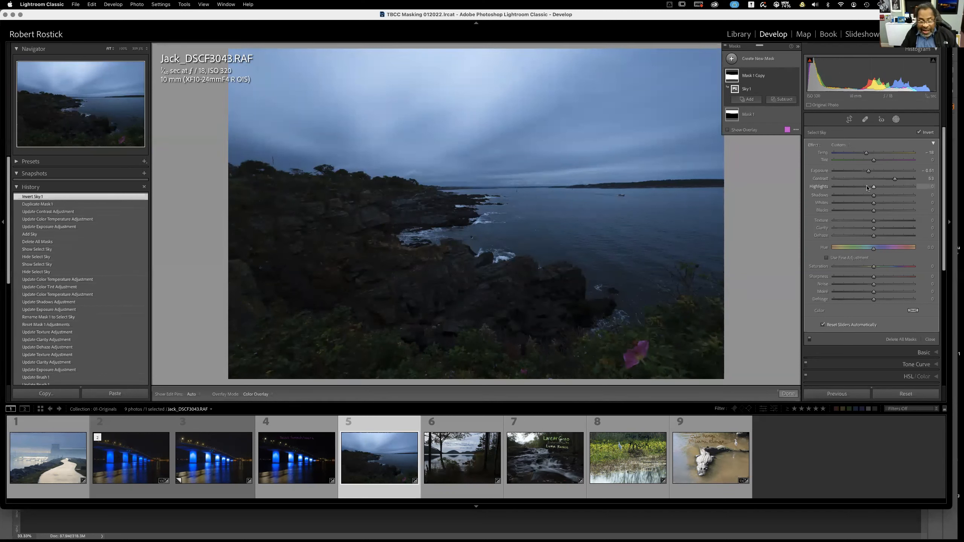
double_click(814, 146)
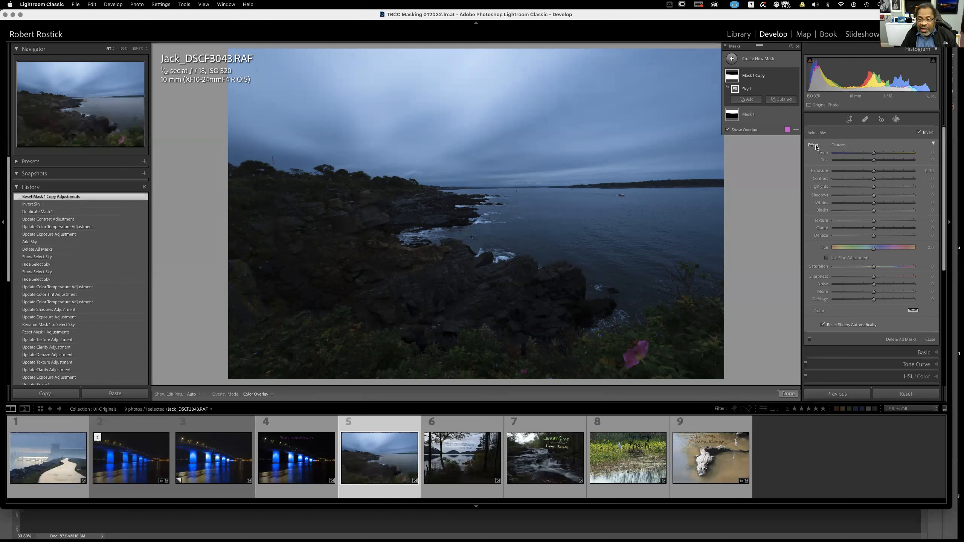
key(o)
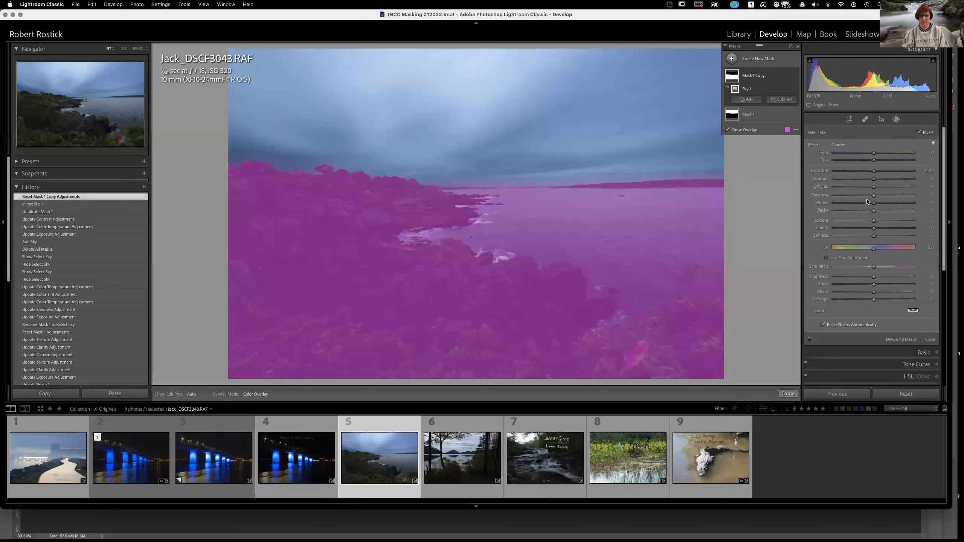
Hide the overlay, then raise the foreground mask's shadows and increase its saturation to about 40.
key(o)
drag(874, 195, 896, 197)
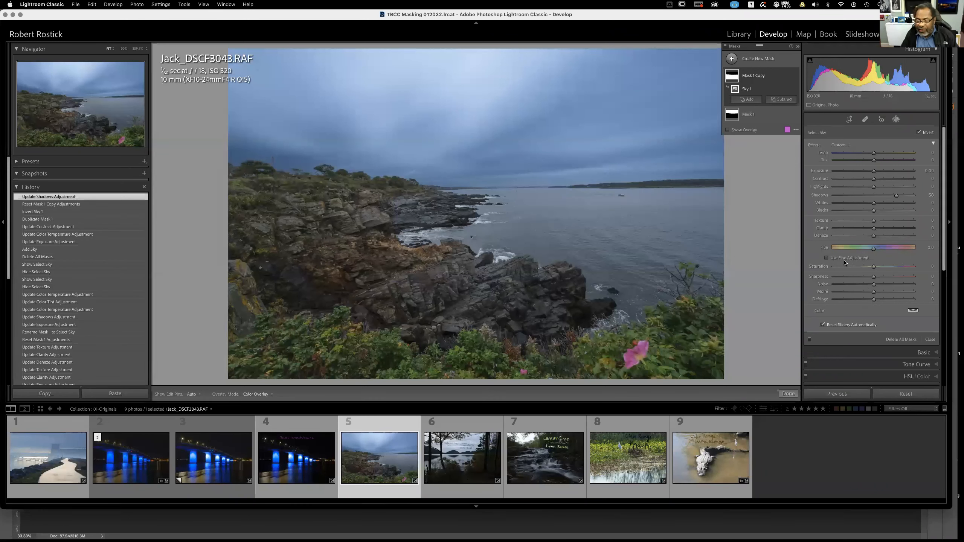
drag(874, 268, 892, 282)
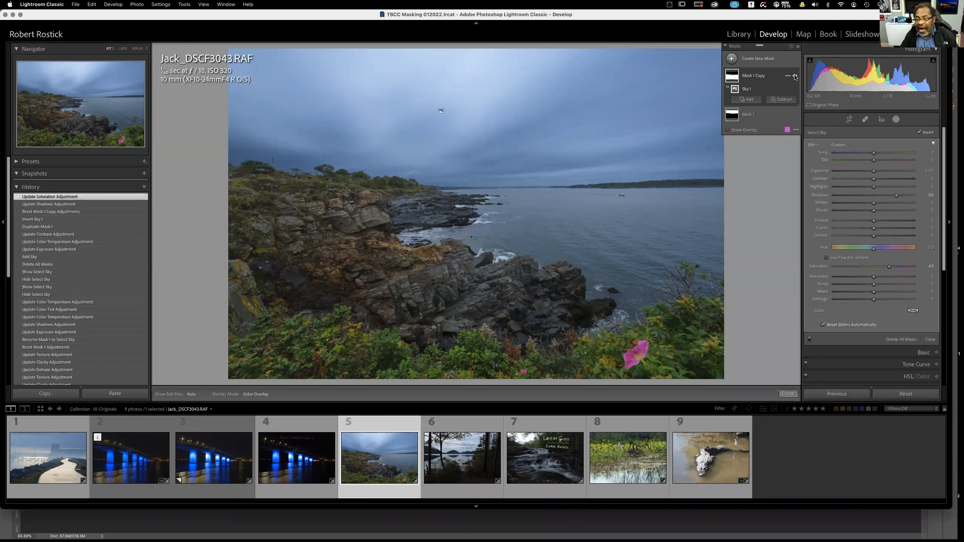
Hide the duplicated foreground mask and create a new Select Sky mask inverted to cover the land and water.
click(795, 77)
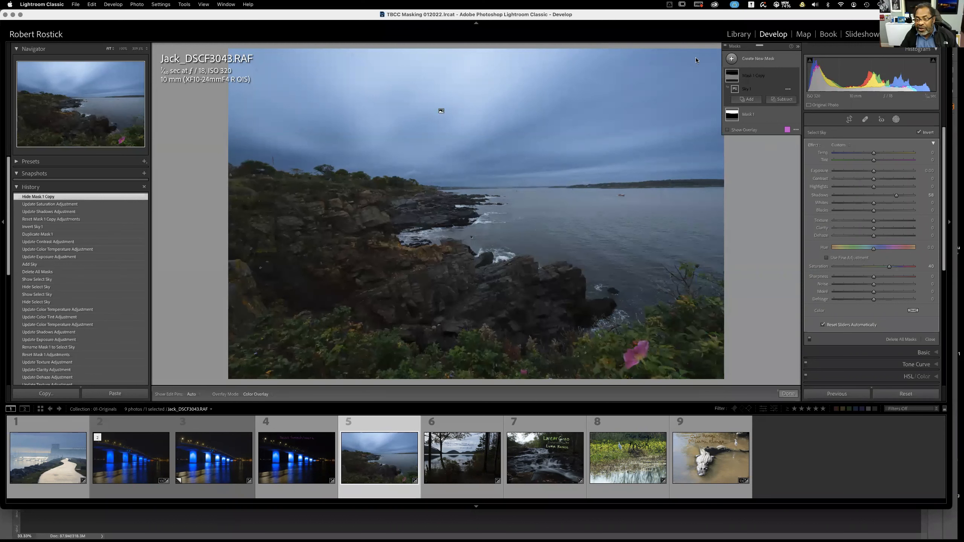
click(732, 59)
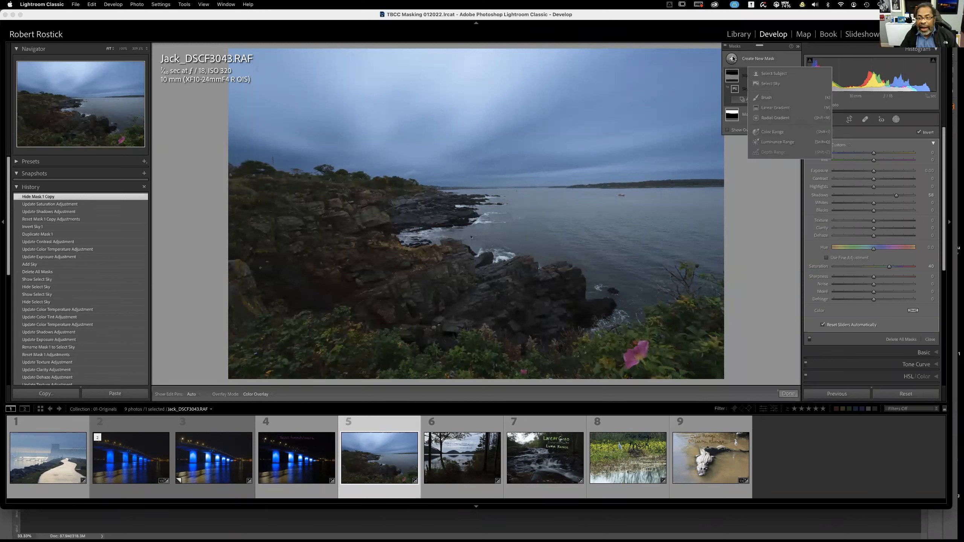
click(772, 83)
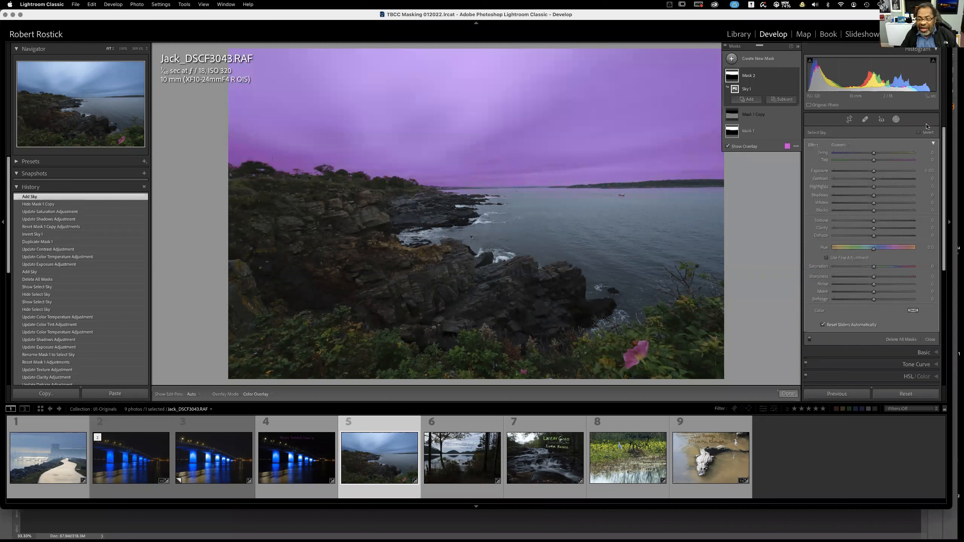
click(919, 133)
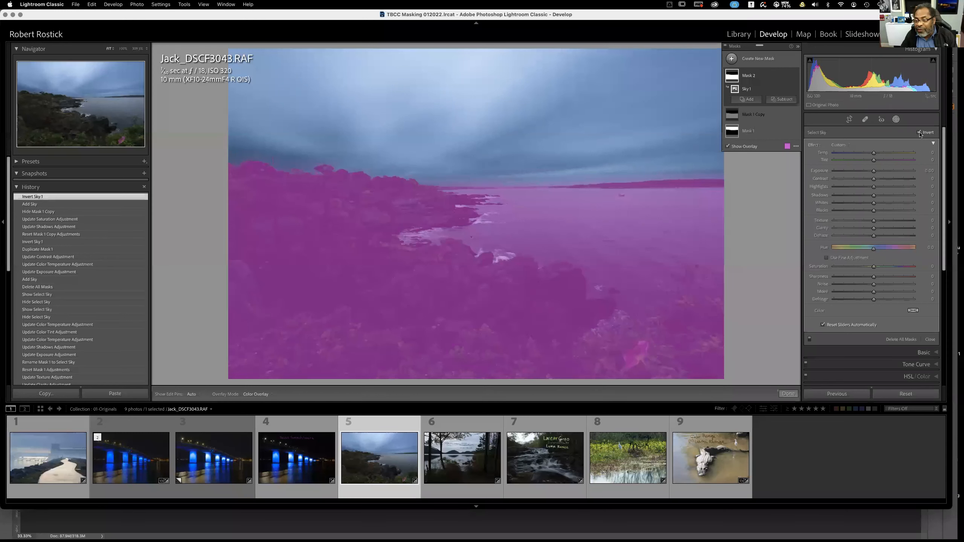
Remove the inversion from the new sky mask and raise the colour overlay's opacity to the maximum.
click(919, 133)
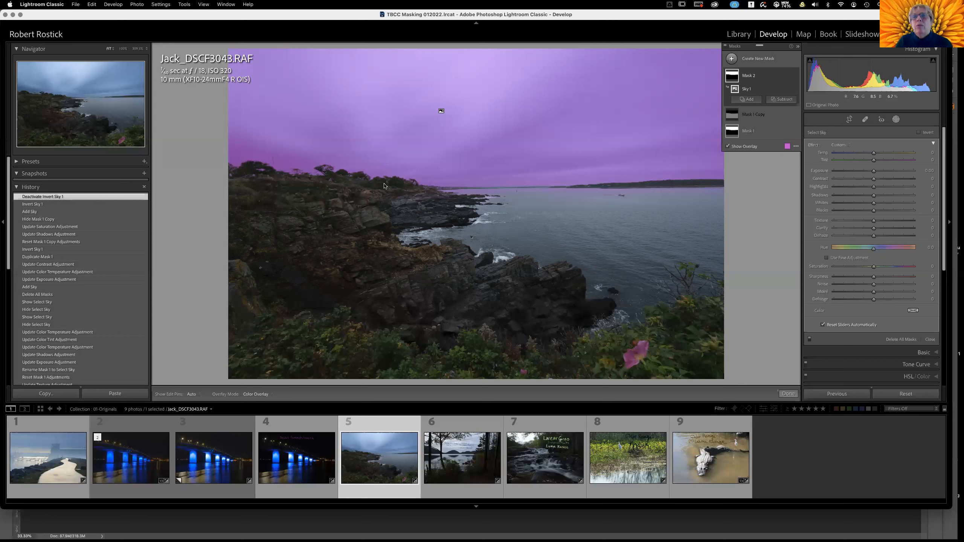
click(787, 147)
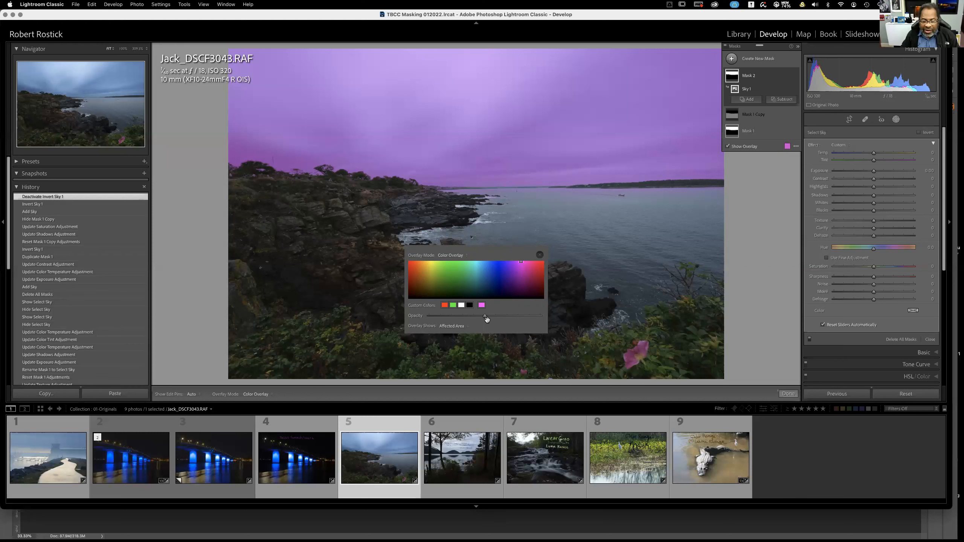
drag(486, 318, 550, 329)
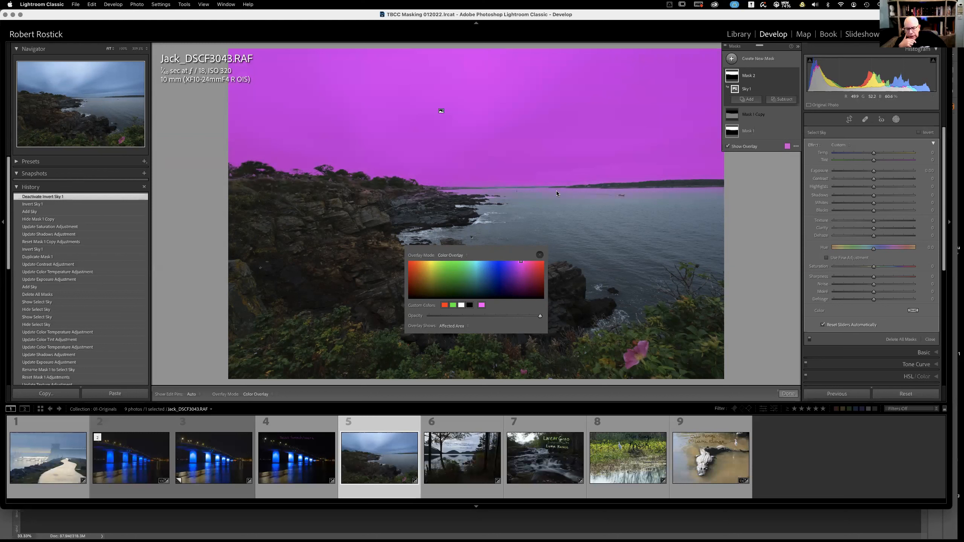
click(540, 255)
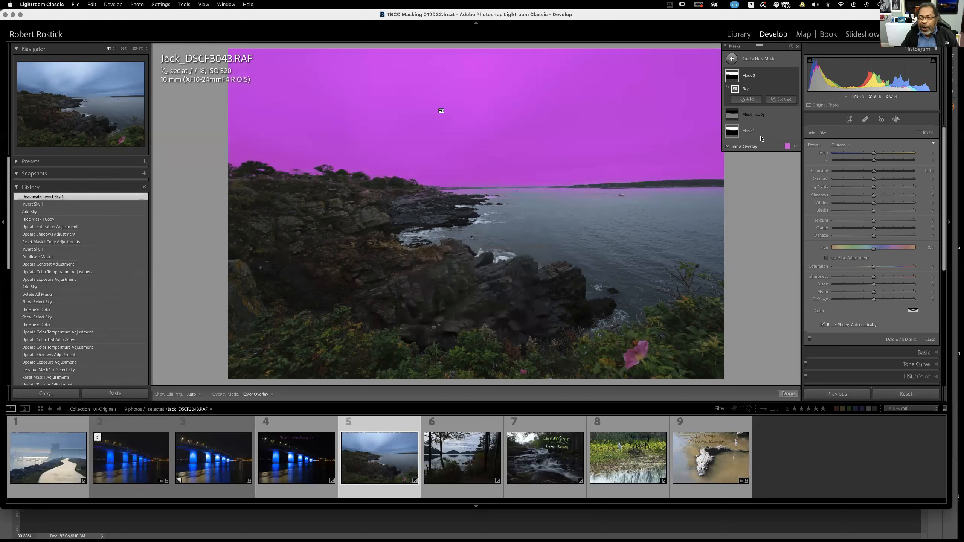
Invert the sky mask again to cover land and water, and inspect its edge up close along the tree line.
click(918, 133)
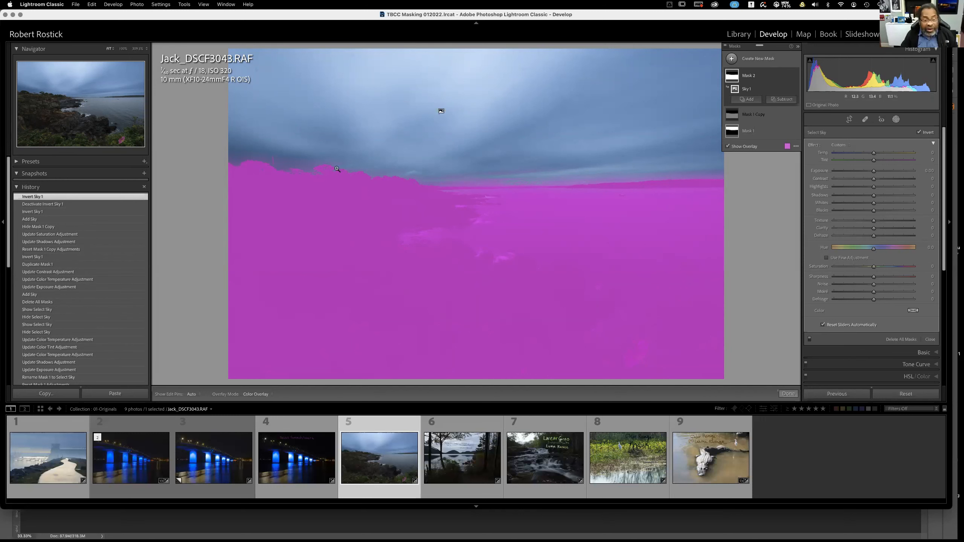
key(z)
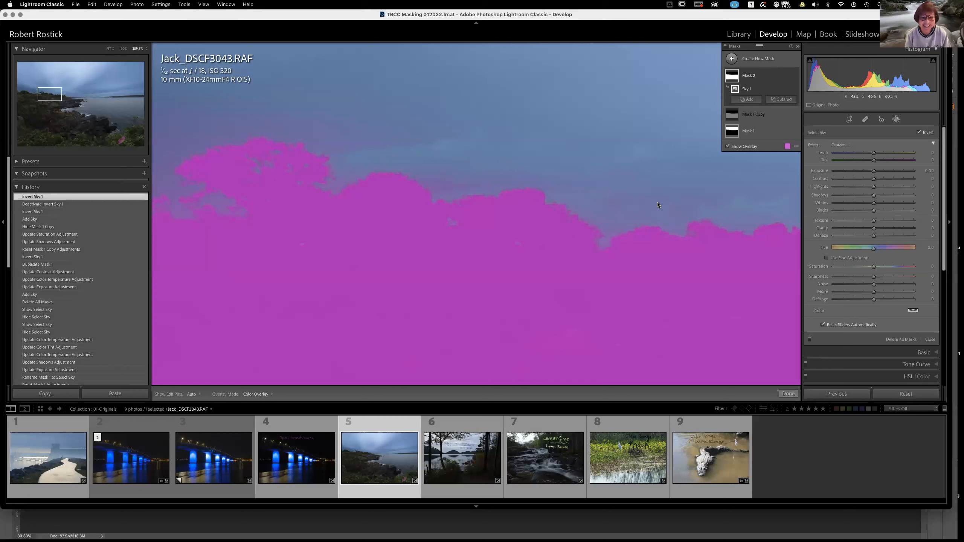
click(623, 172)
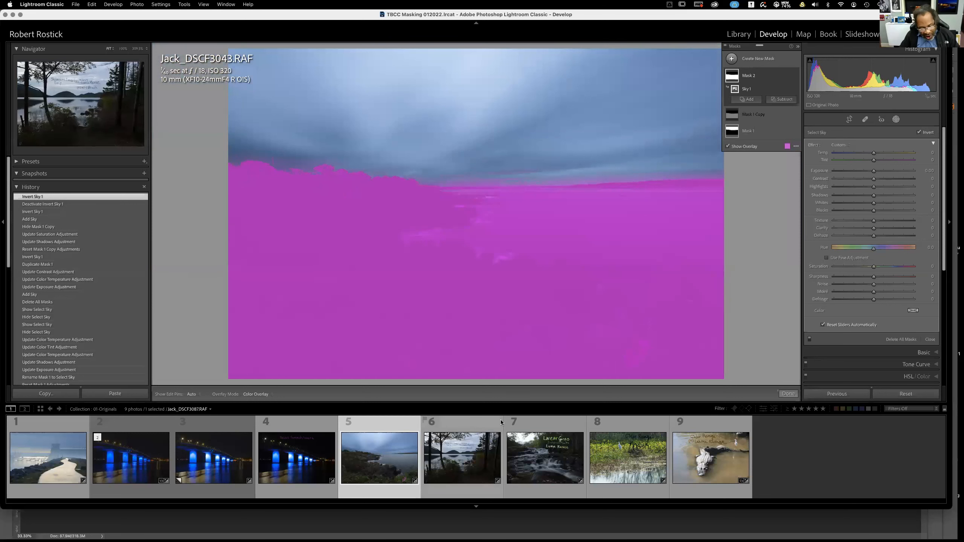
Open the lake photo DSCF3087, select its existing brush mask, and toggle the mask's visibility to compare the effect.
click(466, 462)
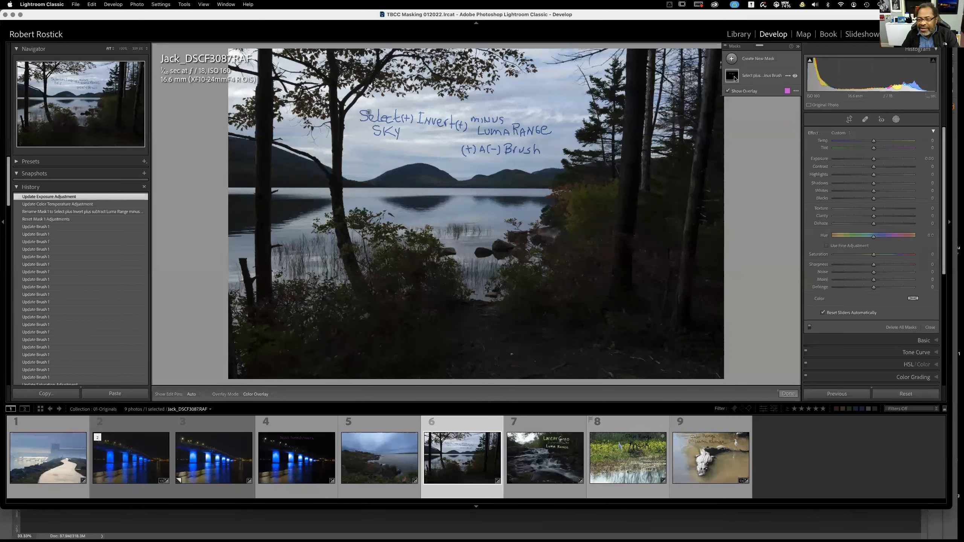
click(735, 78)
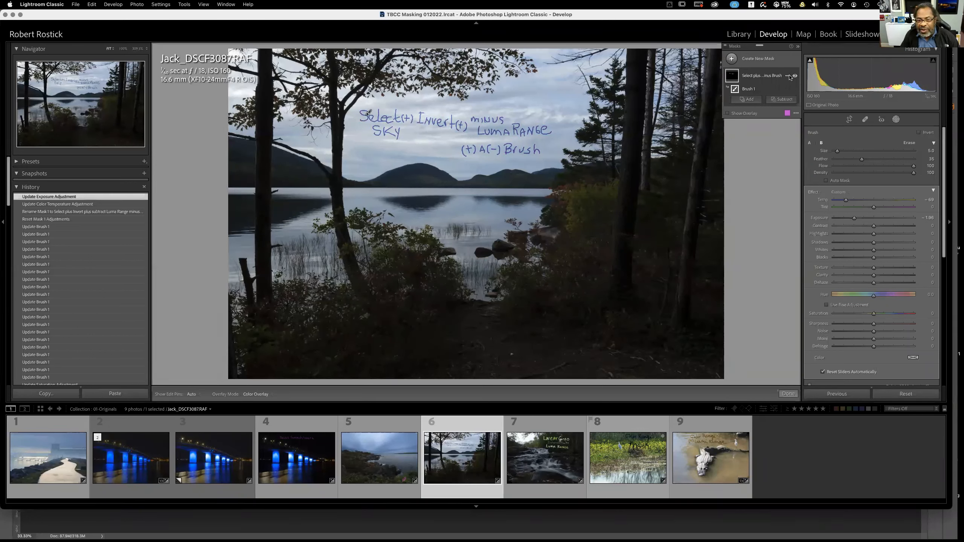
click(795, 76)
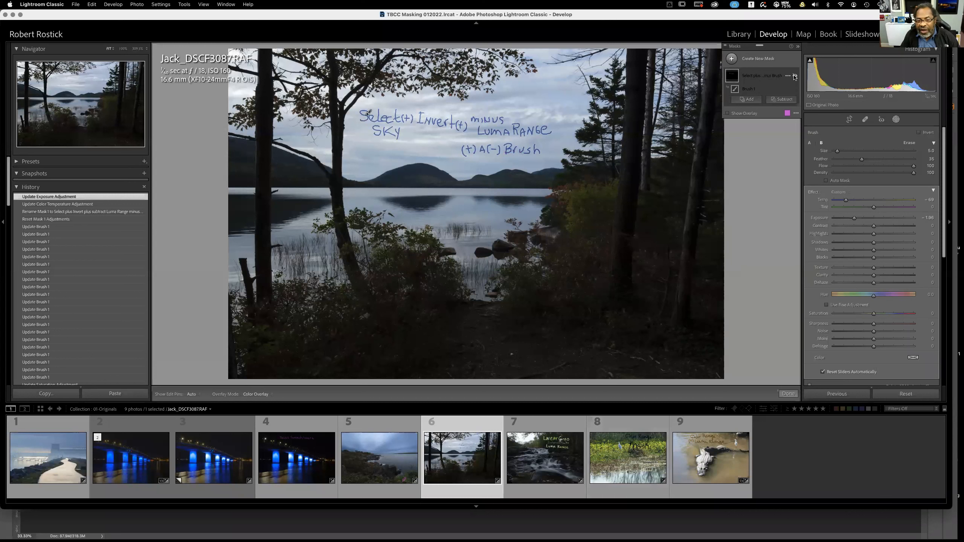
click(794, 76)
click(795, 76)
click(795, 76)
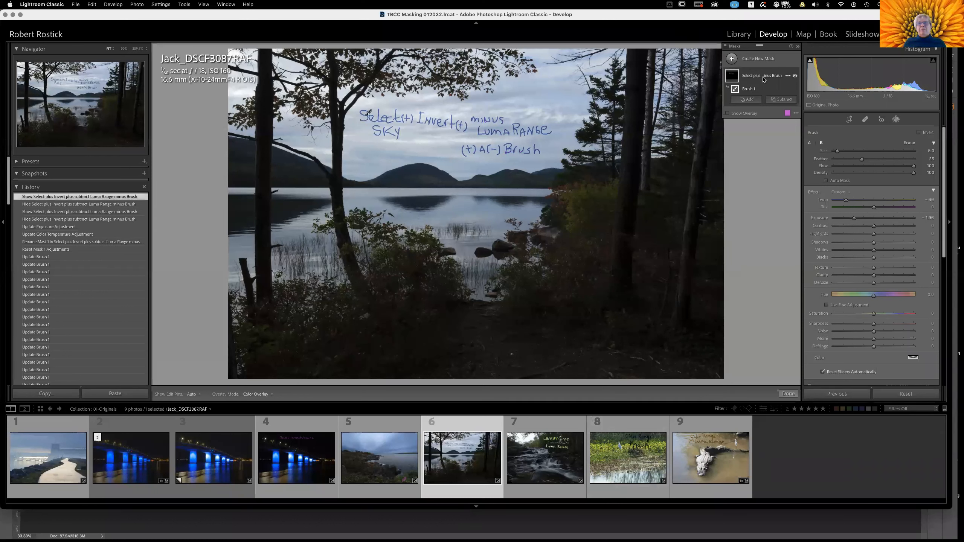
Delete all masks from the lake photo, including the handwritten notes, and create a new Select Sky mask.
click(790, 76)
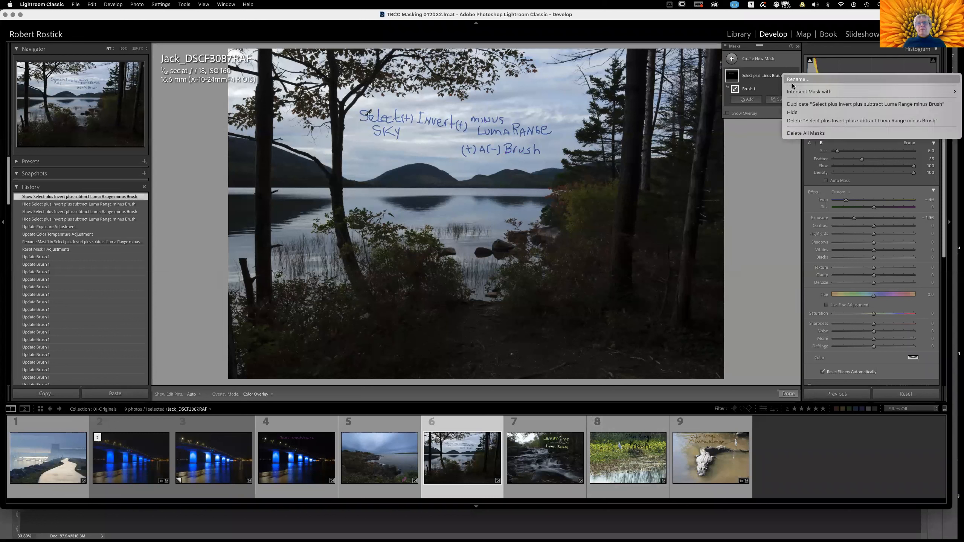
click(789, 133)
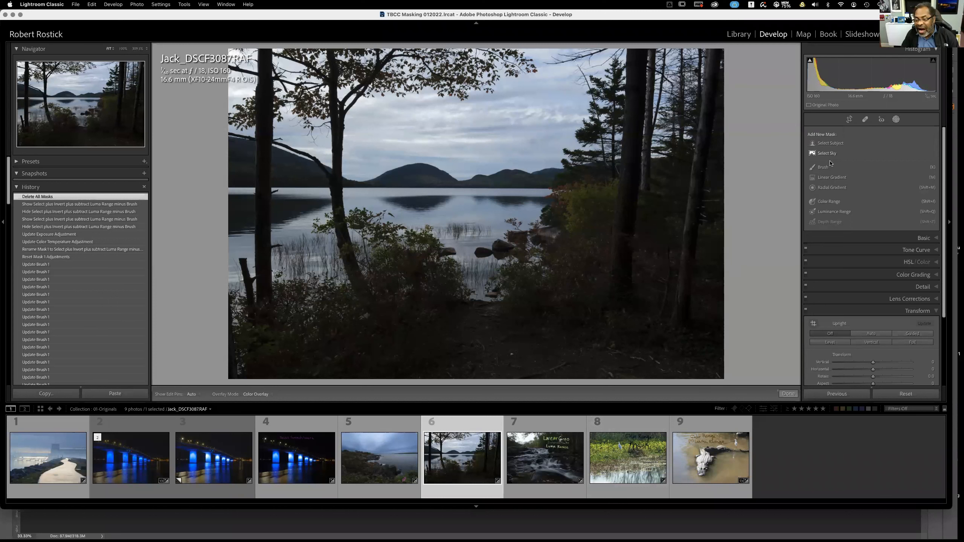
click(895, 119)
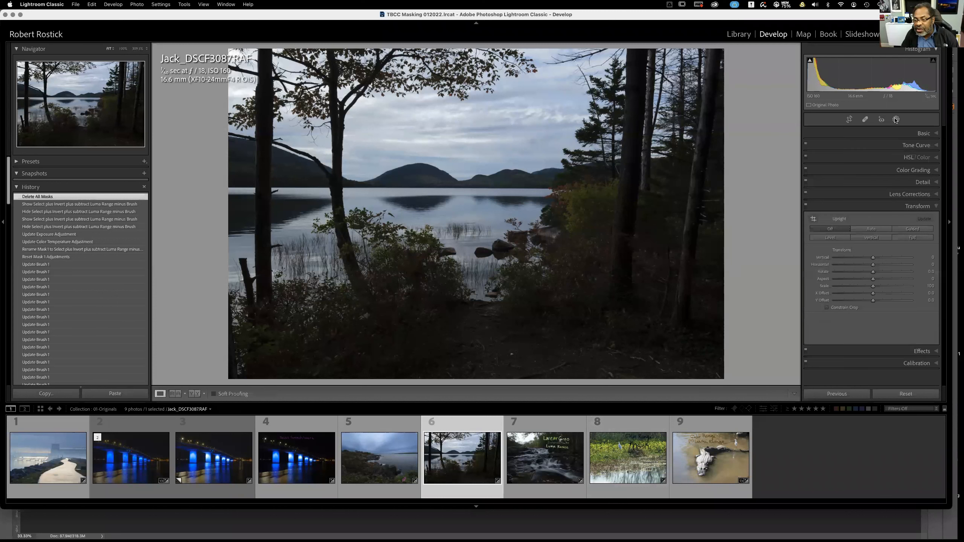
click(895, 120)
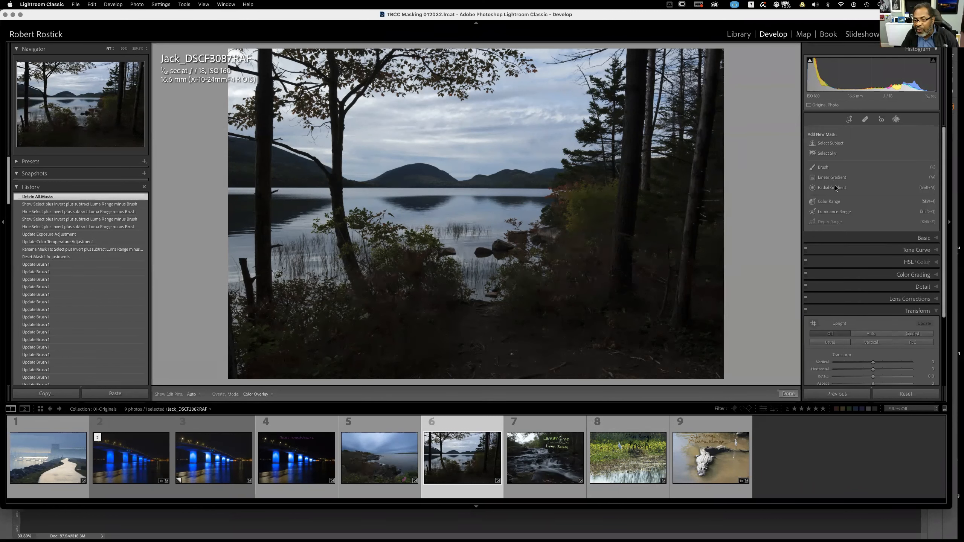
click(824, 153)
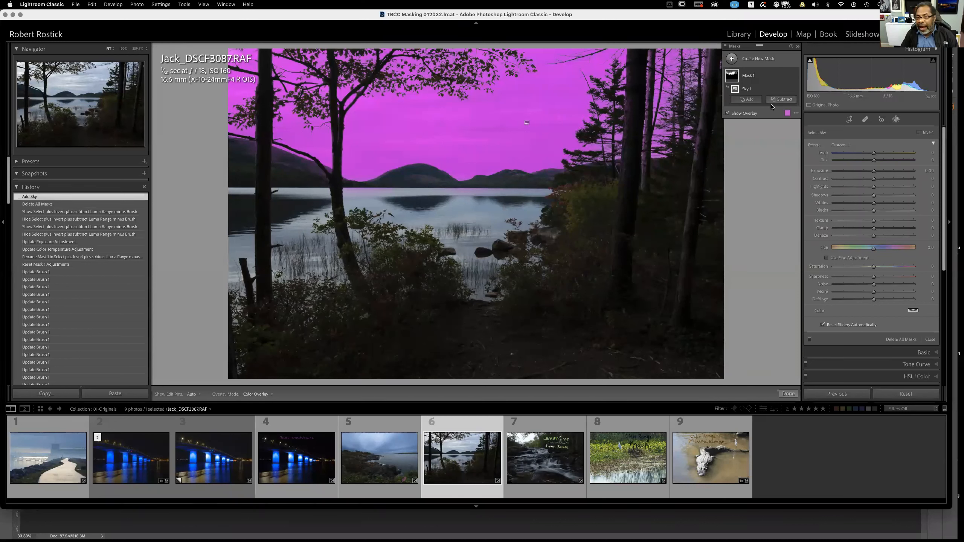
click(787, 76)
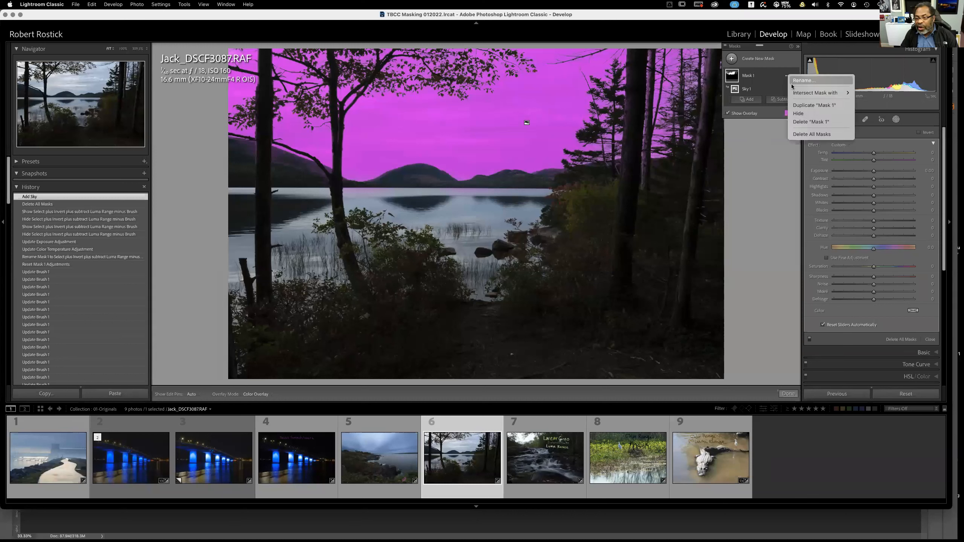
mouse_move(794, 95)
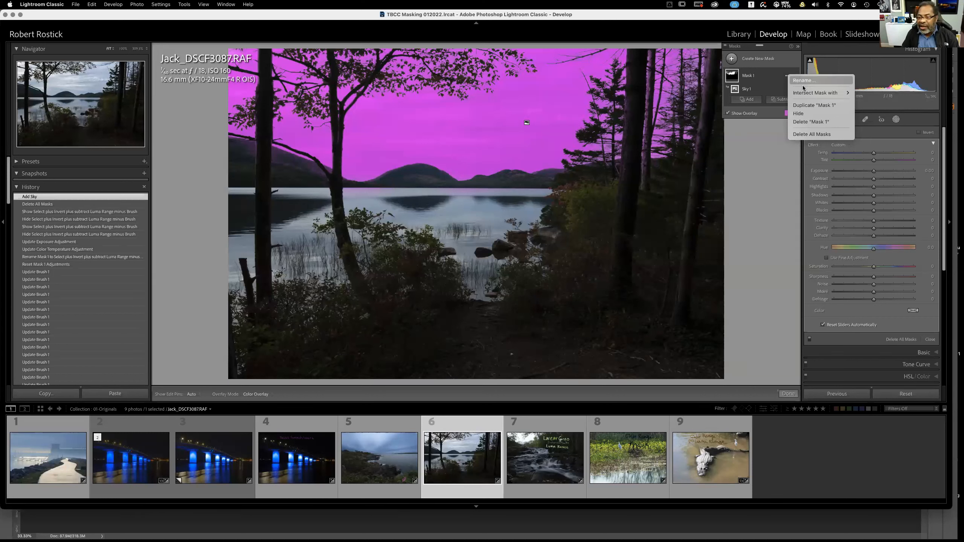
click(769, 89)
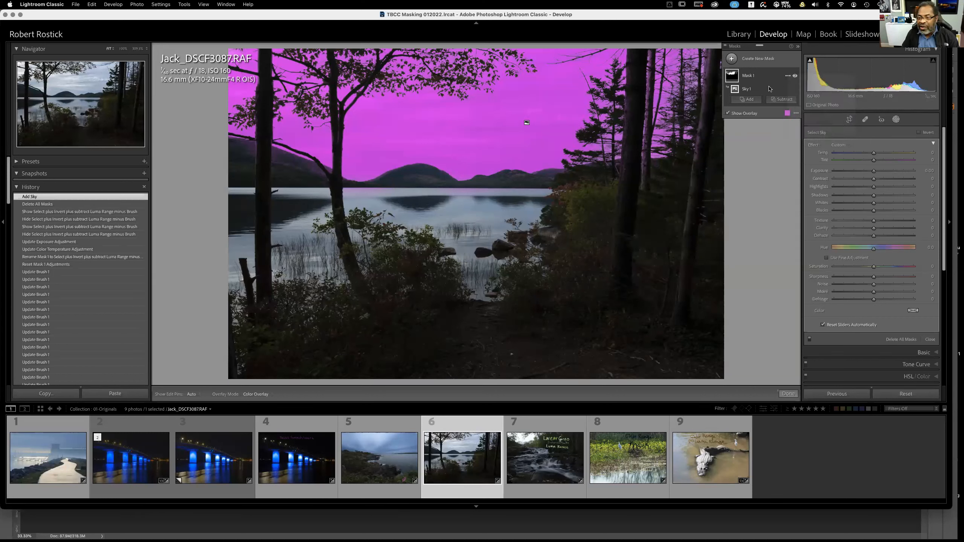
Add a luminance range to the sky mask, sampled from the bright water by the far shore, and raise its lower falloff limit to about 64.
click(749, 100)
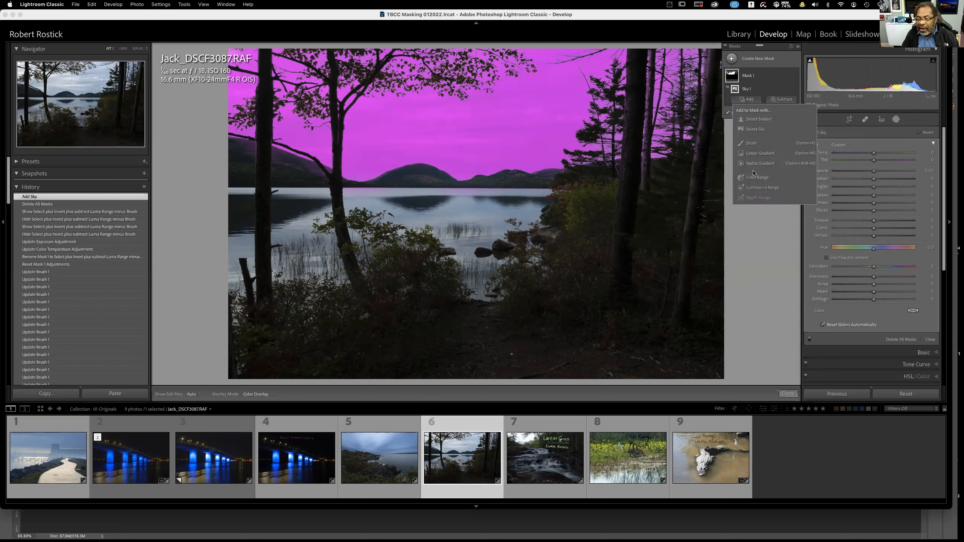
click(755, 187)
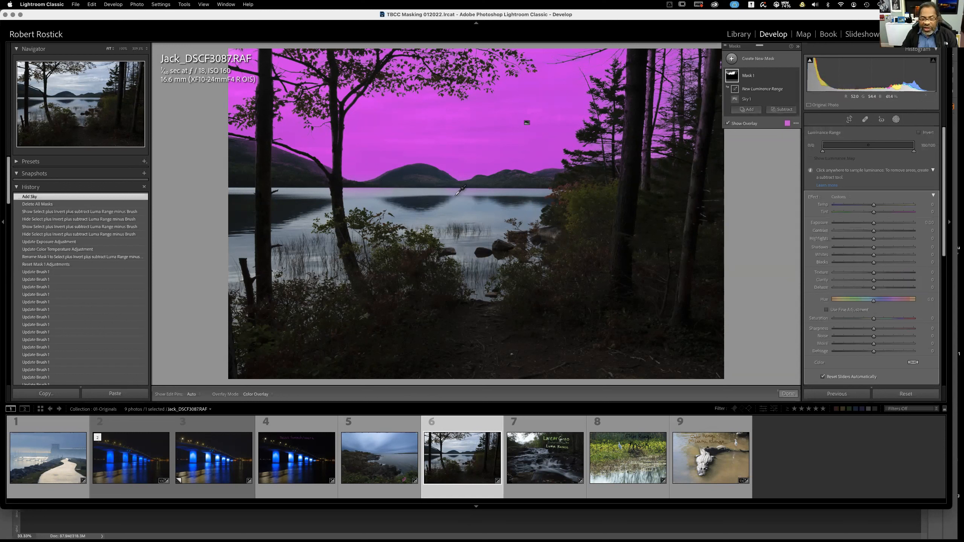
click(315, 191)
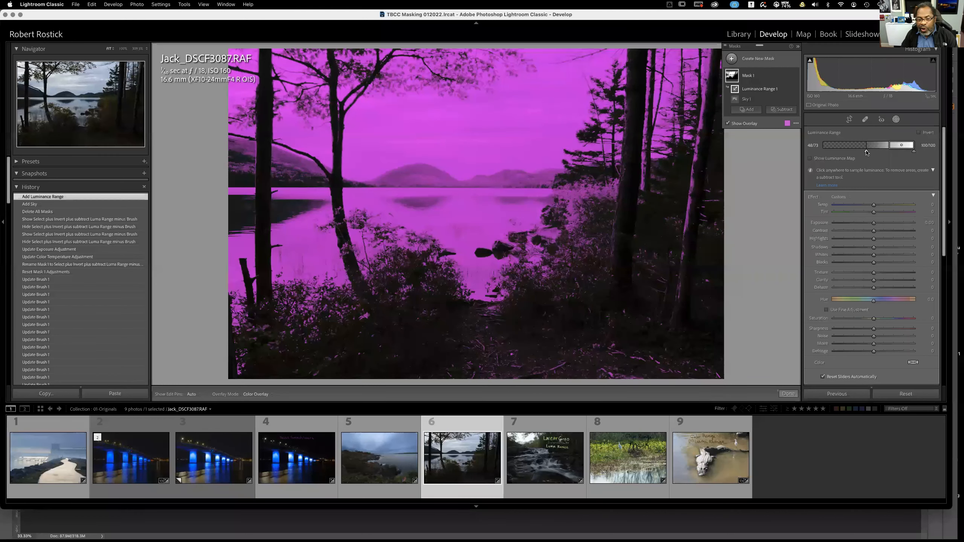
mouse_move(866, 152)
mouse_down()
mouse_move(884, 152)
mouse_move(855, 152)
mouse_move(881, 152)
mouse_up()
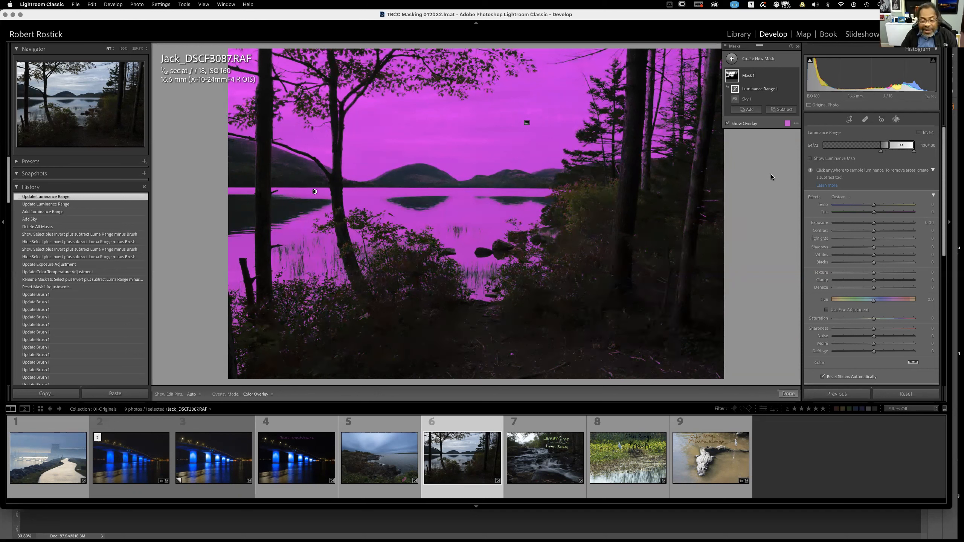
Subtract the lake water below the bright far-shore strip from the mask with a brush, enlarging the brush size to 12.
click(782, 109)
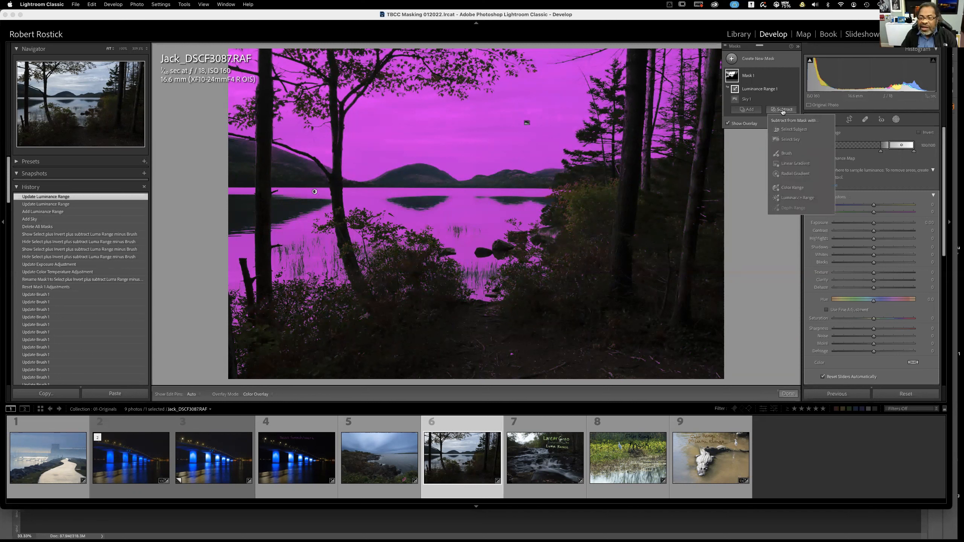
click(786, 154)
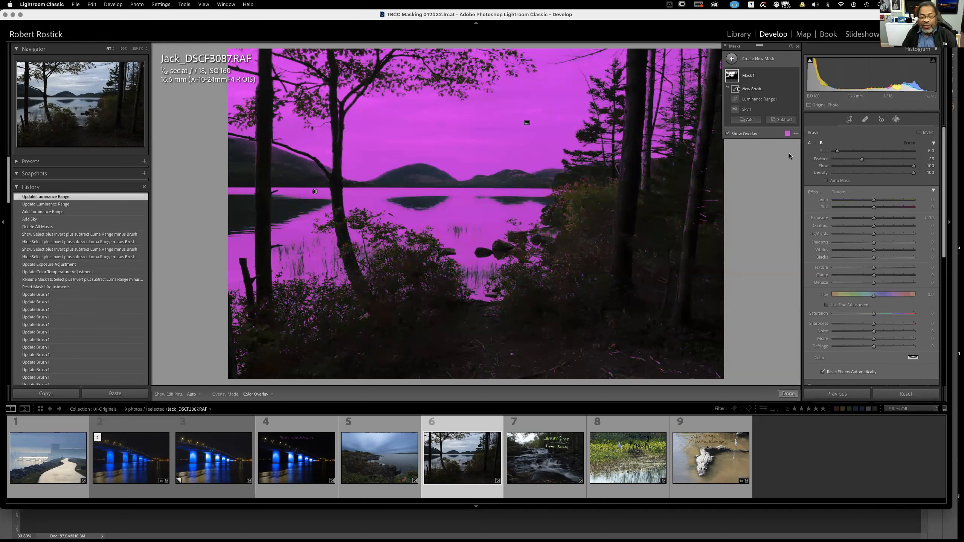
click(274, 204)
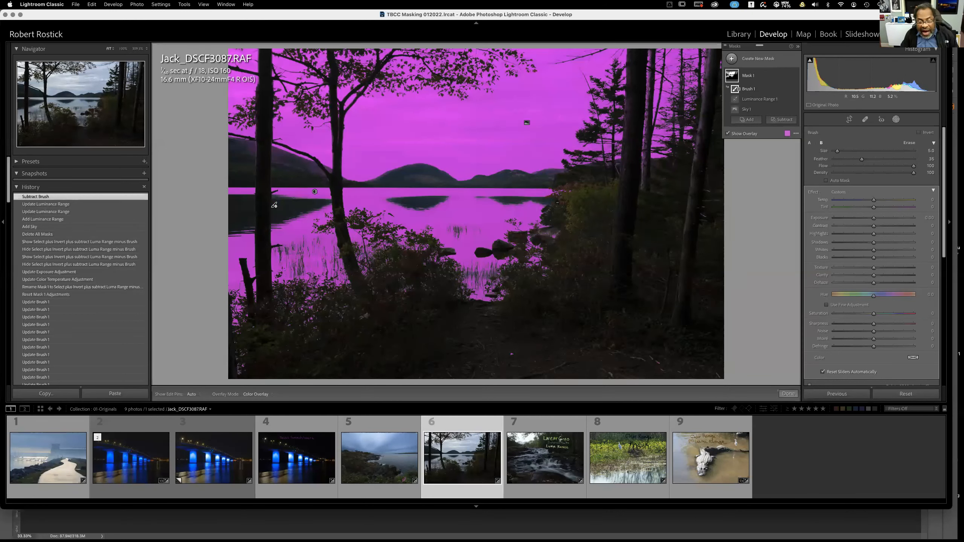
click(274, 205)
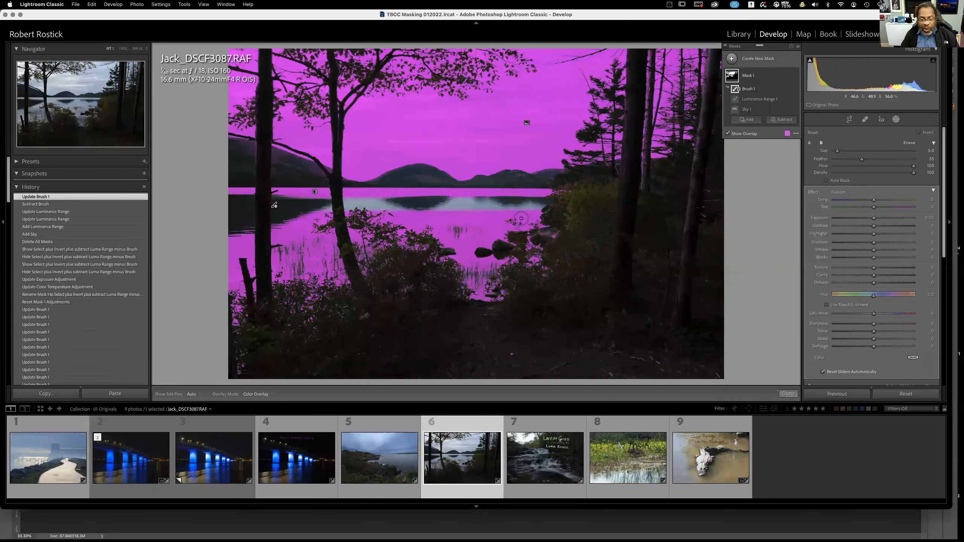
scroll(522, 218, up, 3)
key(h)
mouse_move(363, 209)
mouse_down()
mouse_move(226, 243)
mouse_move(225, 284)
mouse_move(288, 276)
mouse_move(266, 266)
mouse_move(383, 235)
mouse_move(570, 249)
mouse_up()
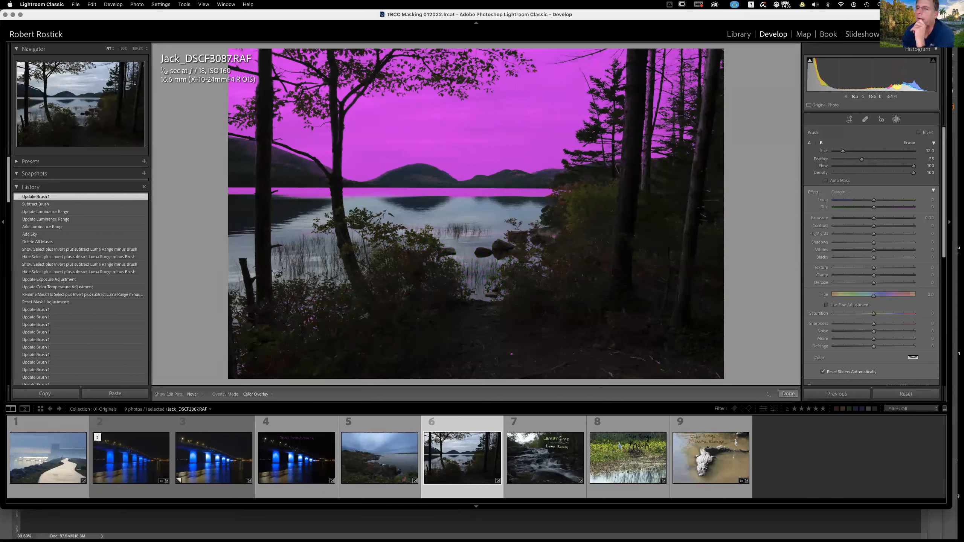
click(274, 205)
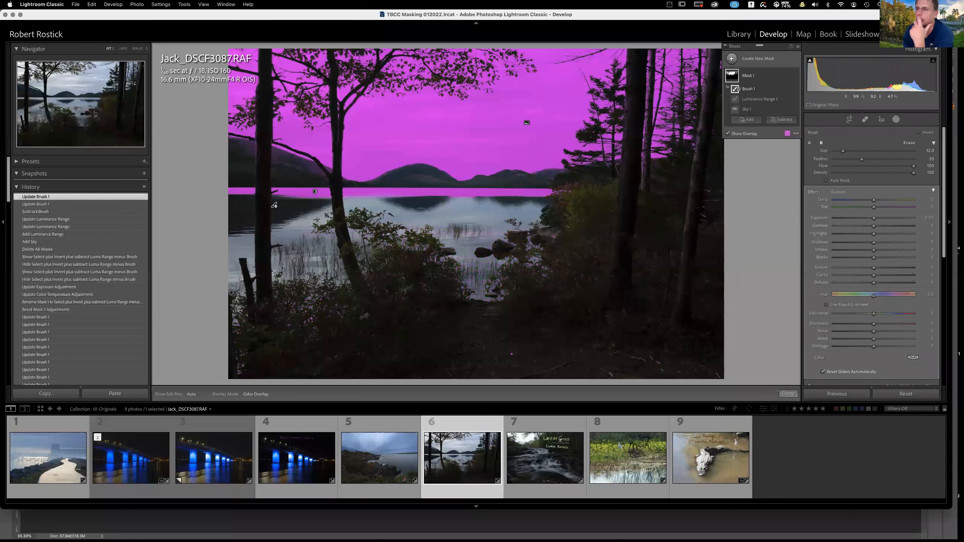
mouse_move(561, 216)
mouse_down()
mouse_move(545, 217)
mouse_move(552, 233)
mouse_up()
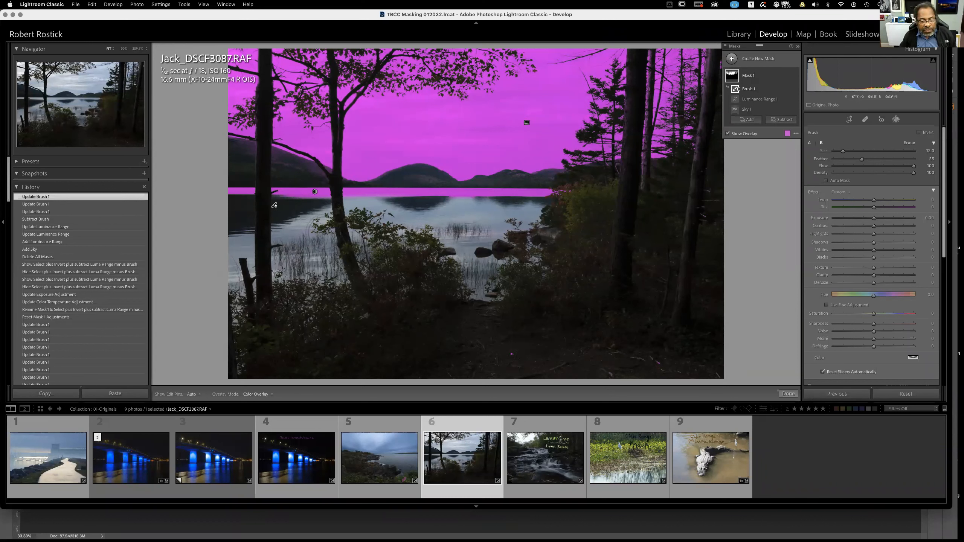
Paint a straight streak across the lake back into the mask with the brush's erase mode, and subtract it again.
key(alt)
alt+click(282, 227)
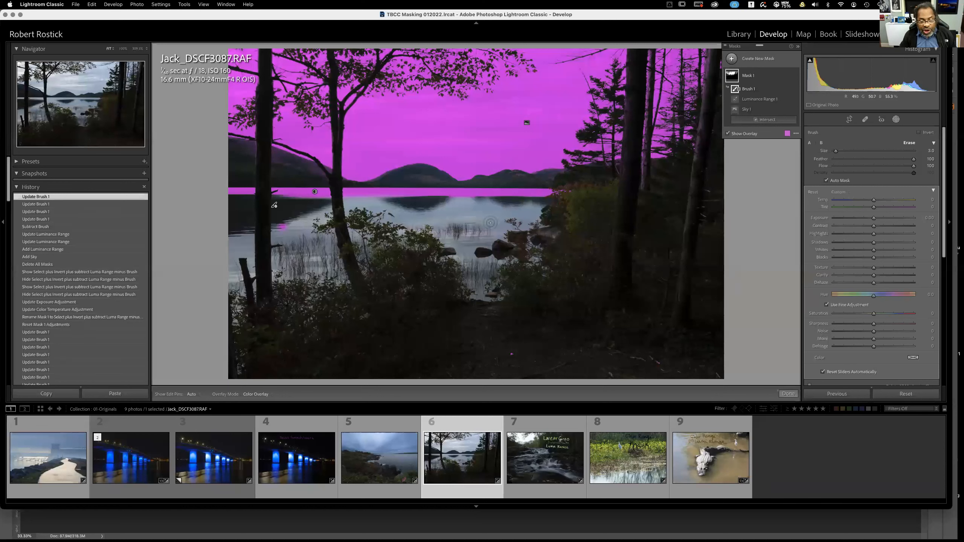
alt+shift+click(503, 223)
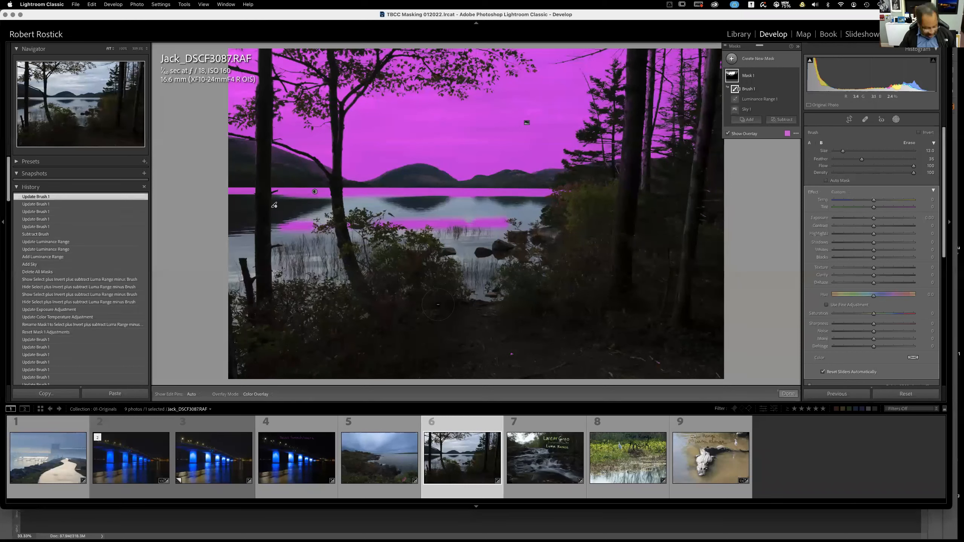
key(h)
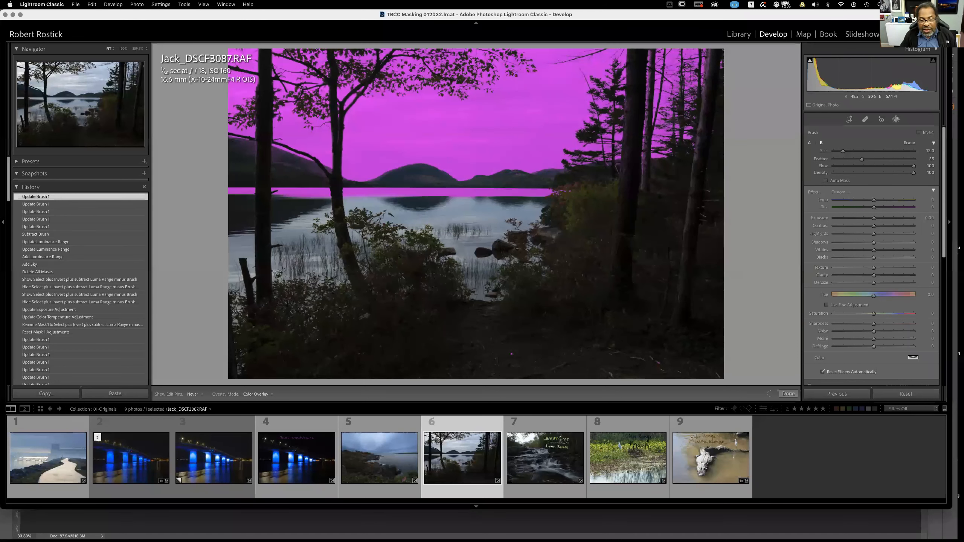
key(h)
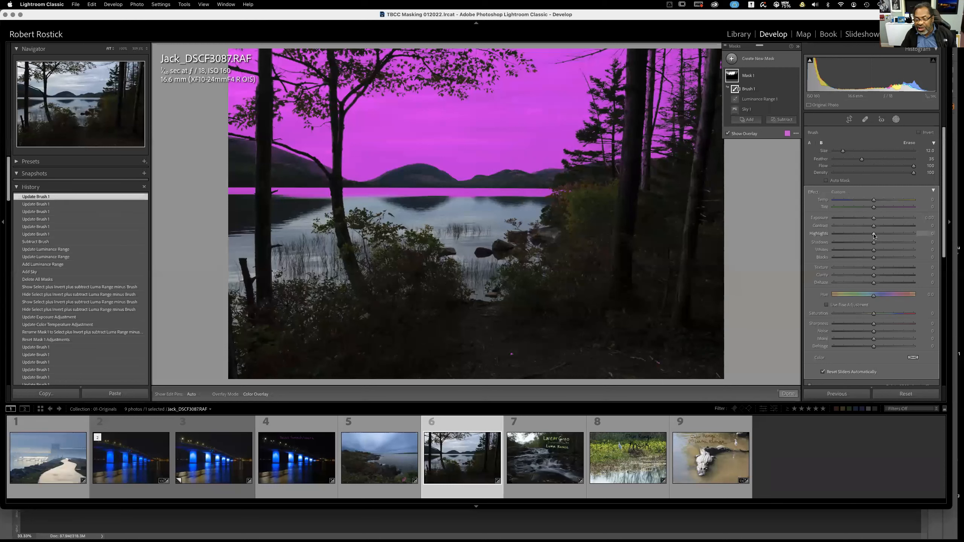
Set the combined mask's highlights to -32, contrast to 34 and exposure to about 0.5.
click(863, 235)
drag(856, 236, 880, 220)
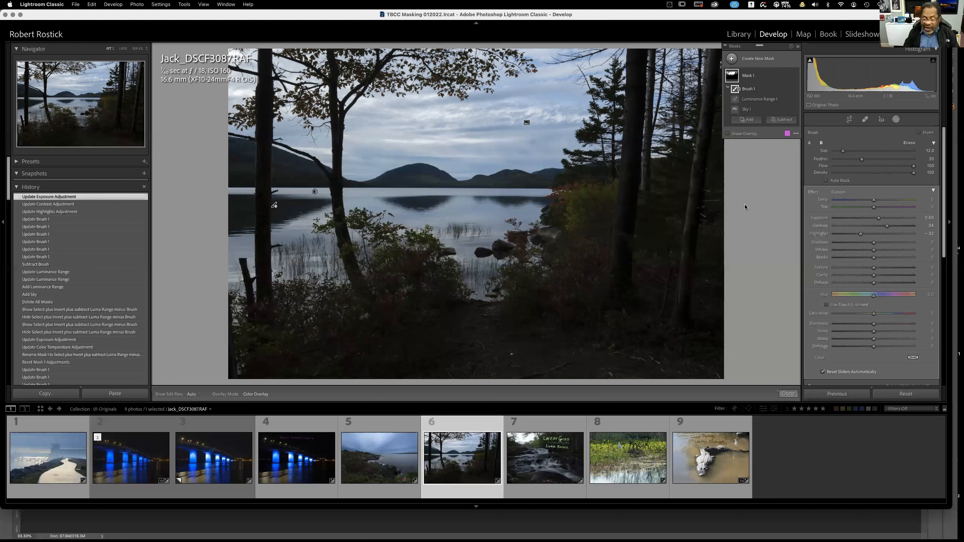
Open the forest waterfall photo DSCF3161 and delete its brushed lettering and the existing Linear Grad intersect with Luma range mask.
click(542, 453)
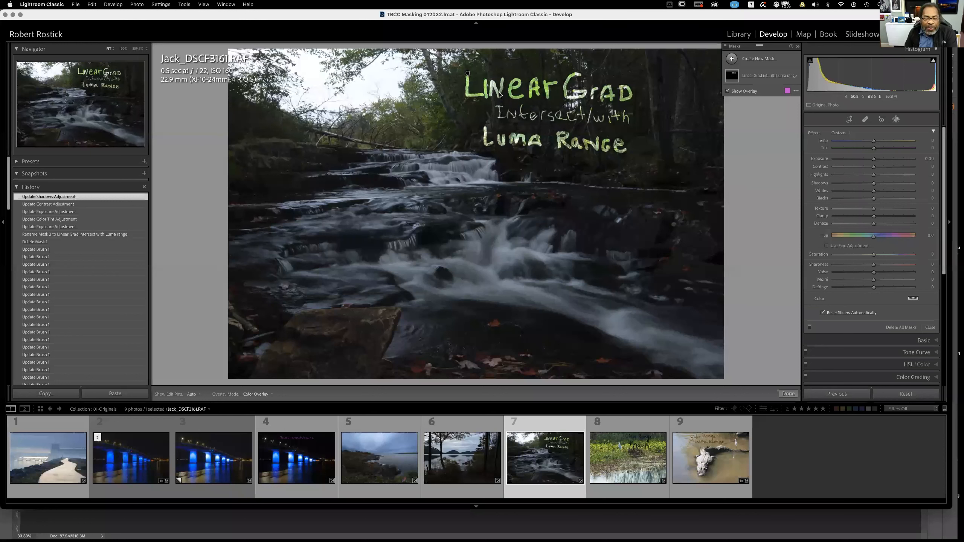
click(732, 76)
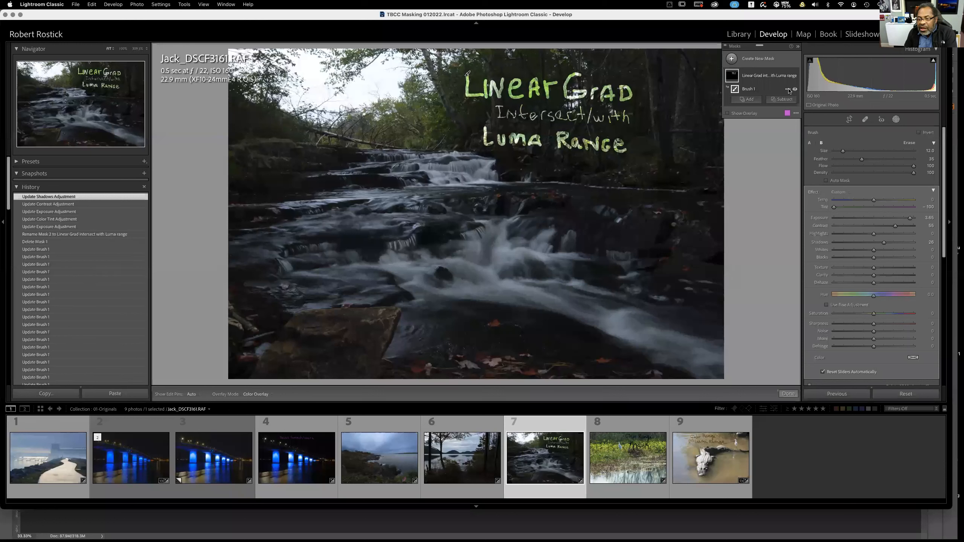
click(788, 90)
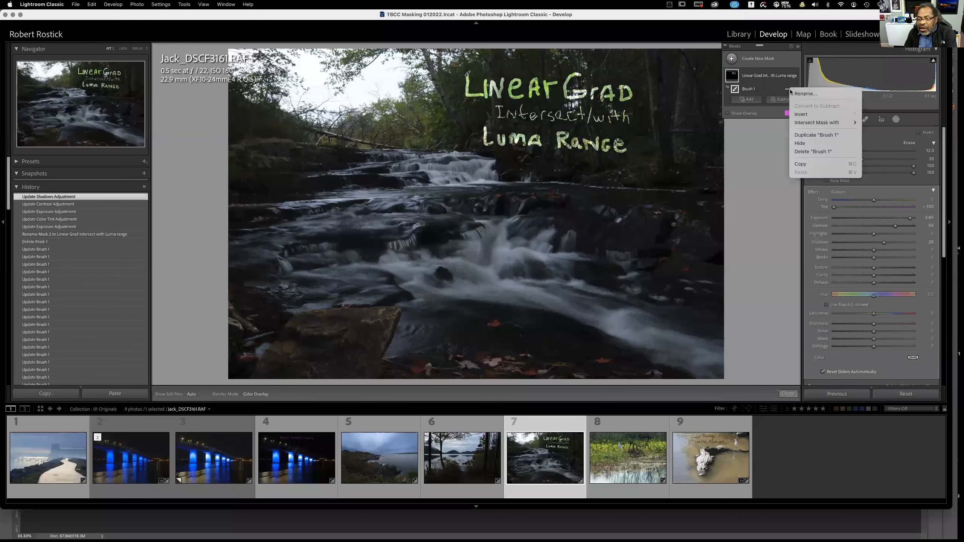
click(799, 152)
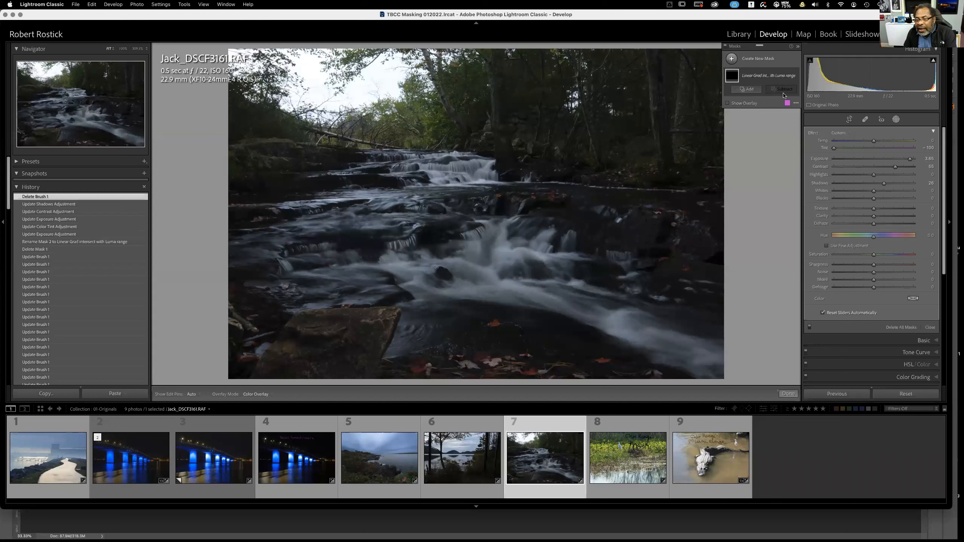
key(Delete)
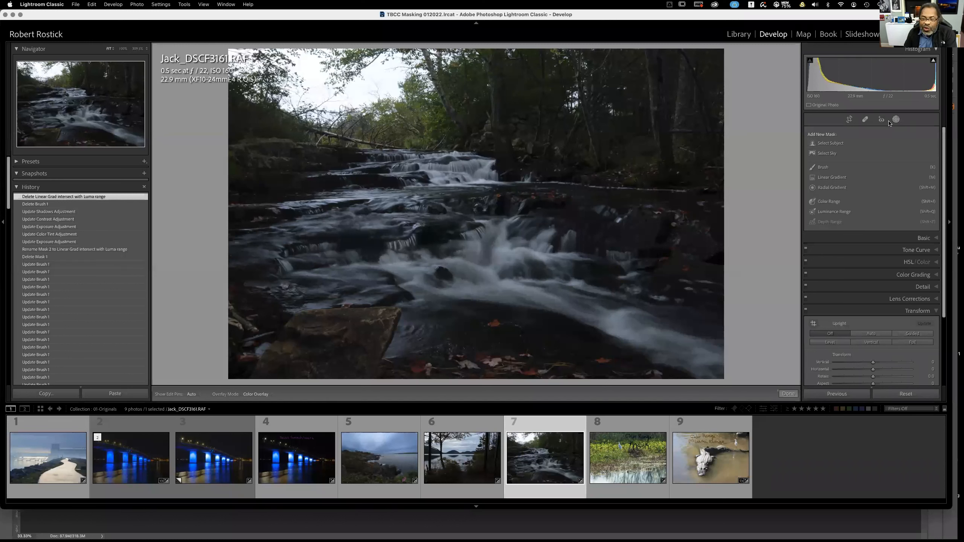
Create a linear gradient mask covering the whole photo and intersect it with a luminance range sampled from the white water of the central cascade.
click(835, 178)
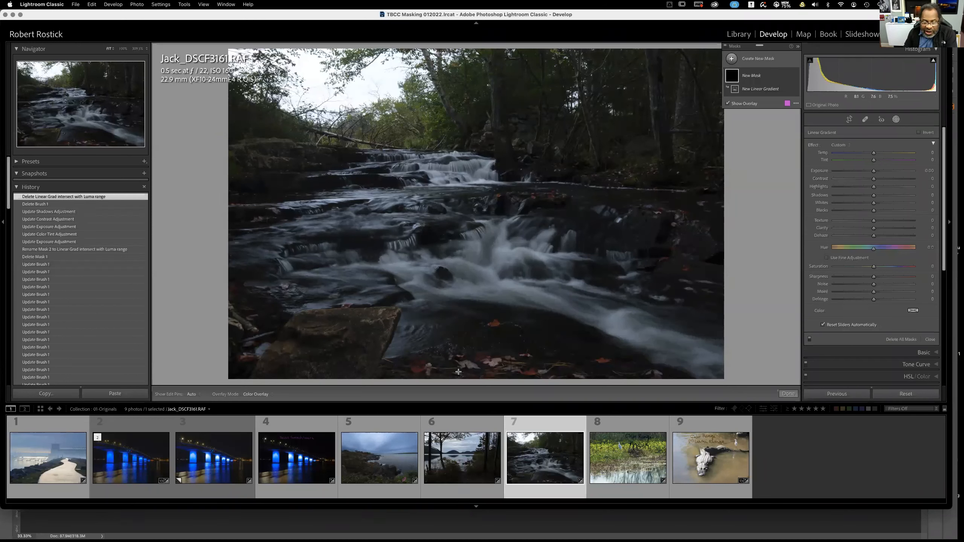
drag(458, 374, 458, 385)
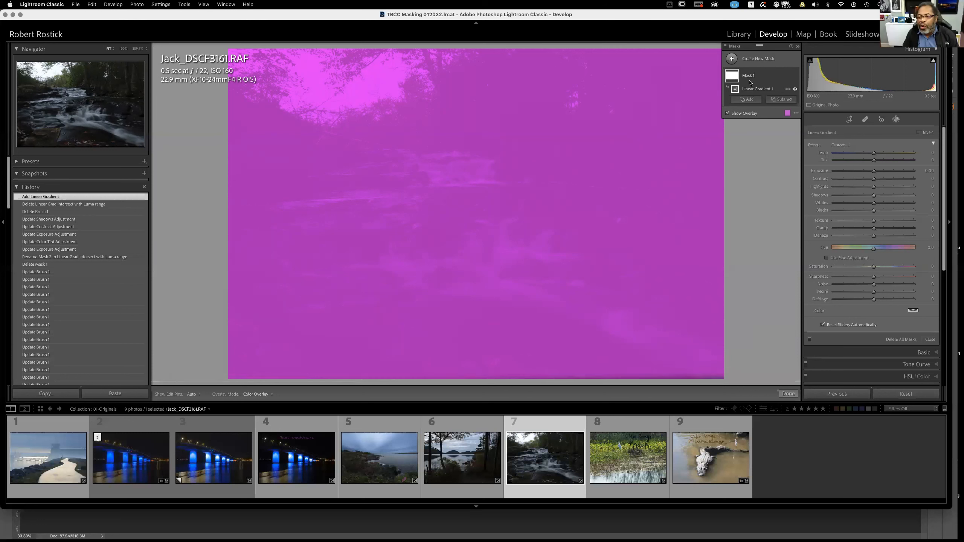
click(788, 76)
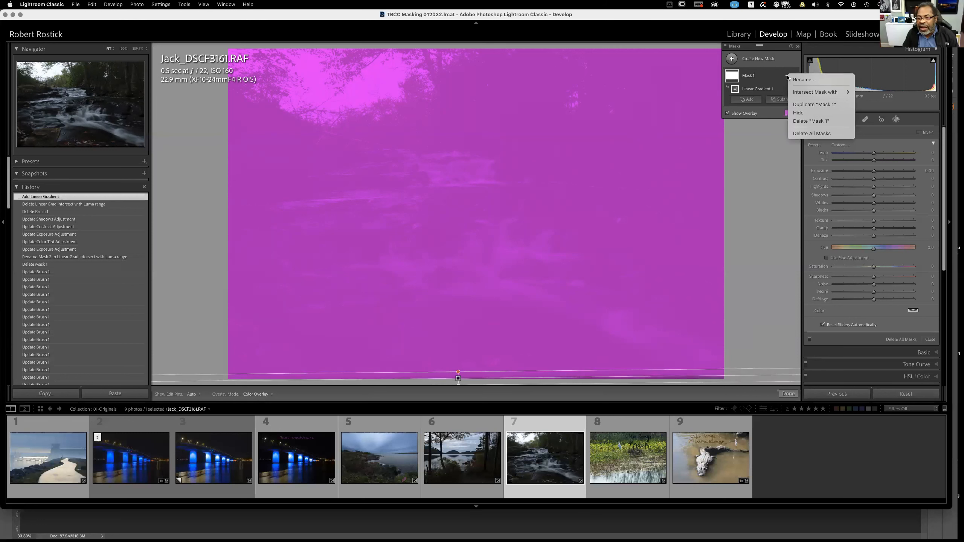
mouse_move(799, 93)
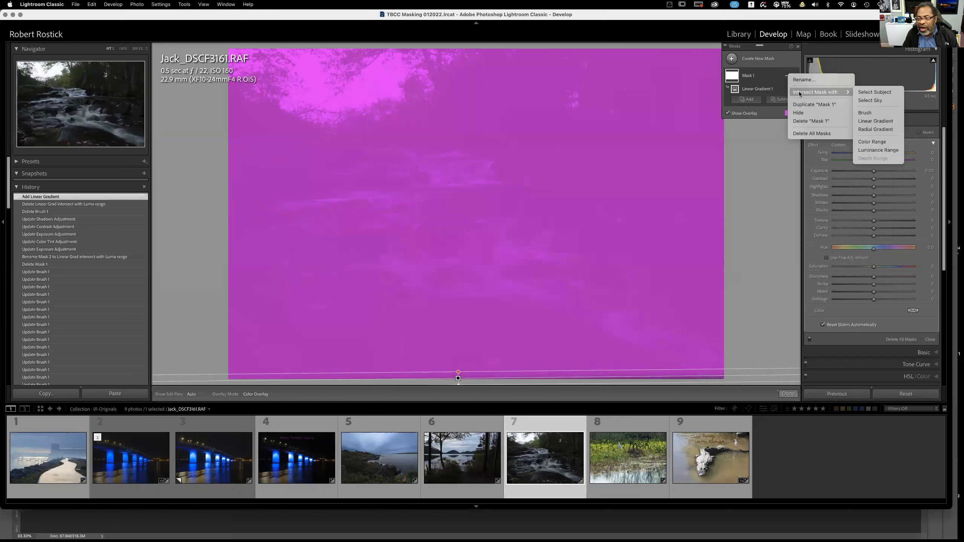
click(878, 150)
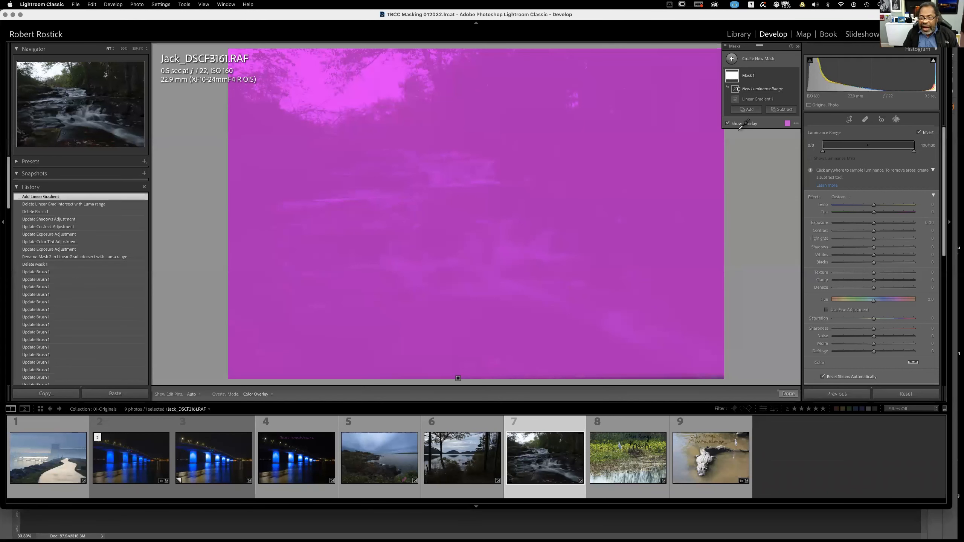
click(727, 124)
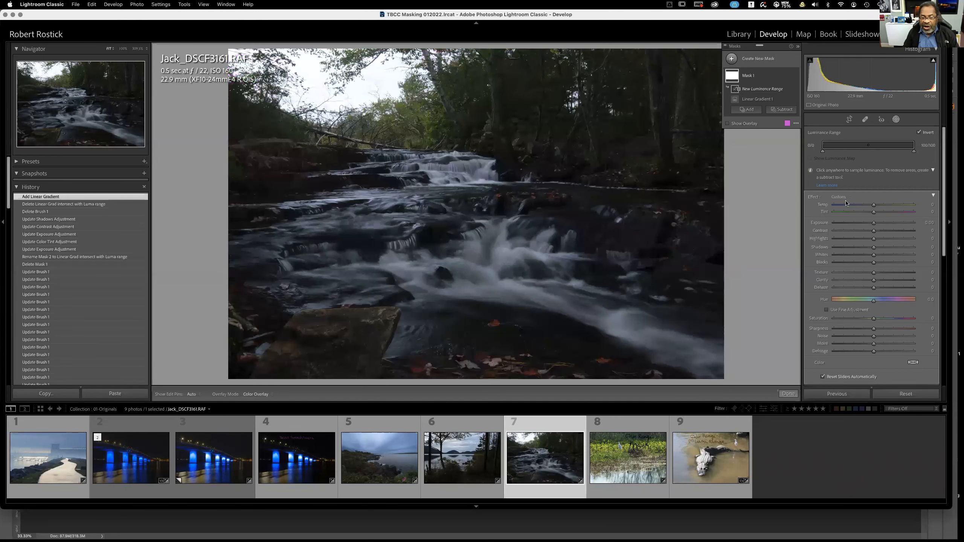
click(506, 253)
key(o)
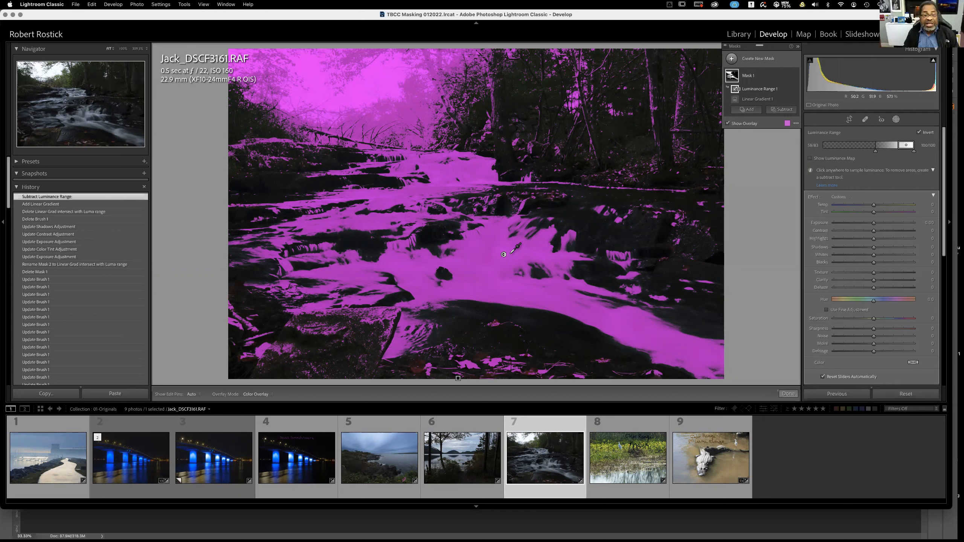
Subtract the sky from the waterfall mask using Select Sky, and compare the photo with the overlay off and on.
click(779, 110)
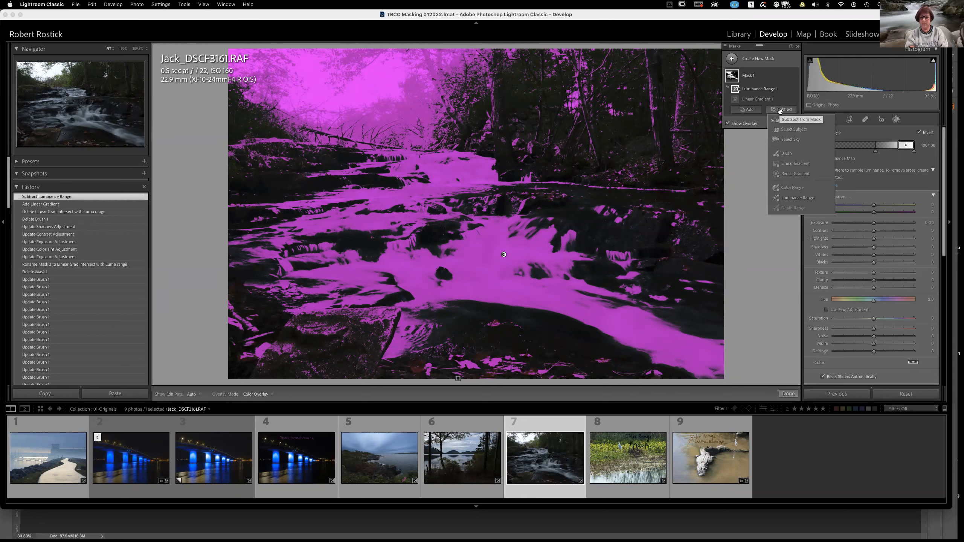
click(782, 141)
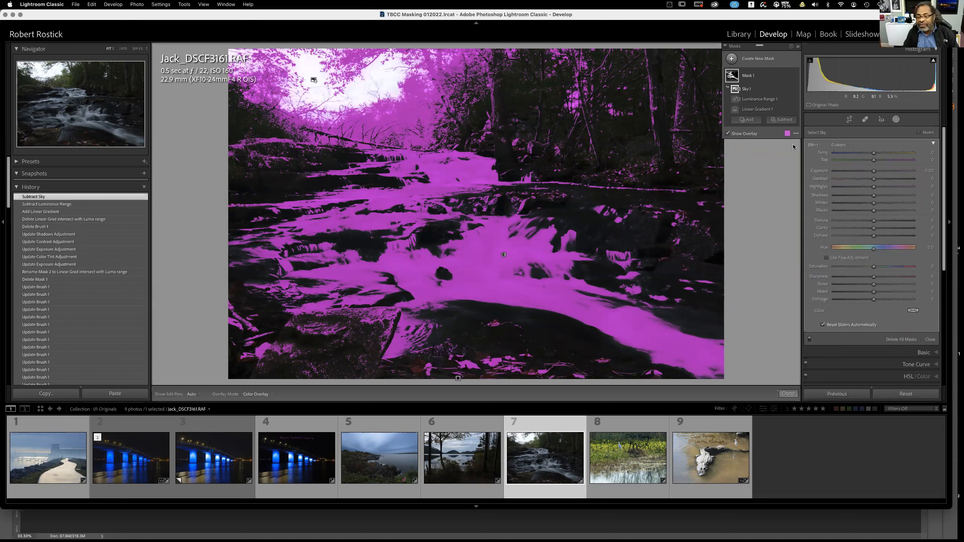
click(728, 134)
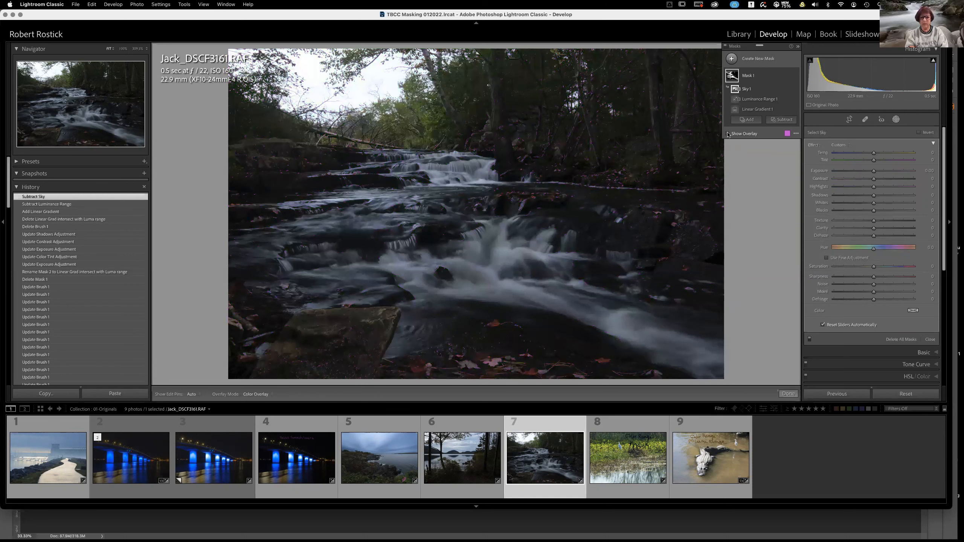
click(727, 133)
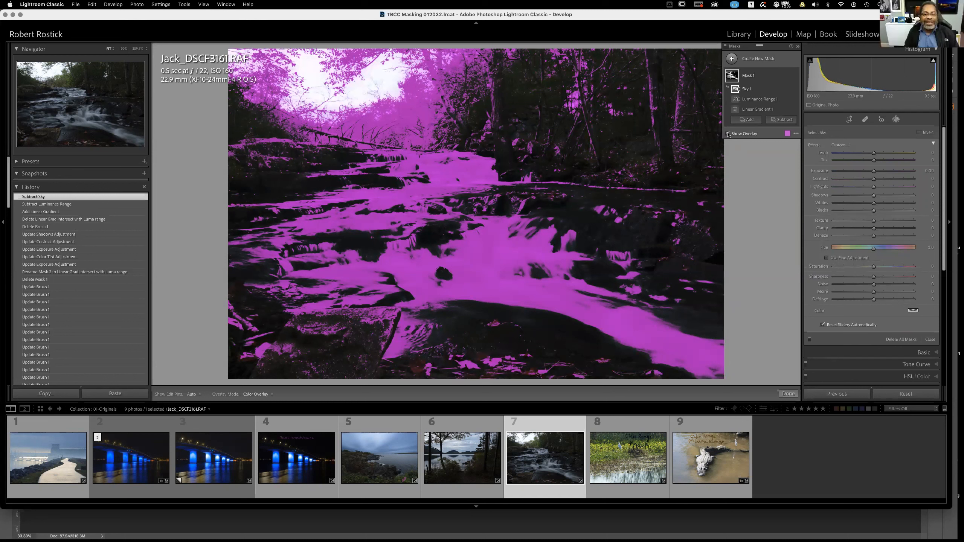
click(780, 121)
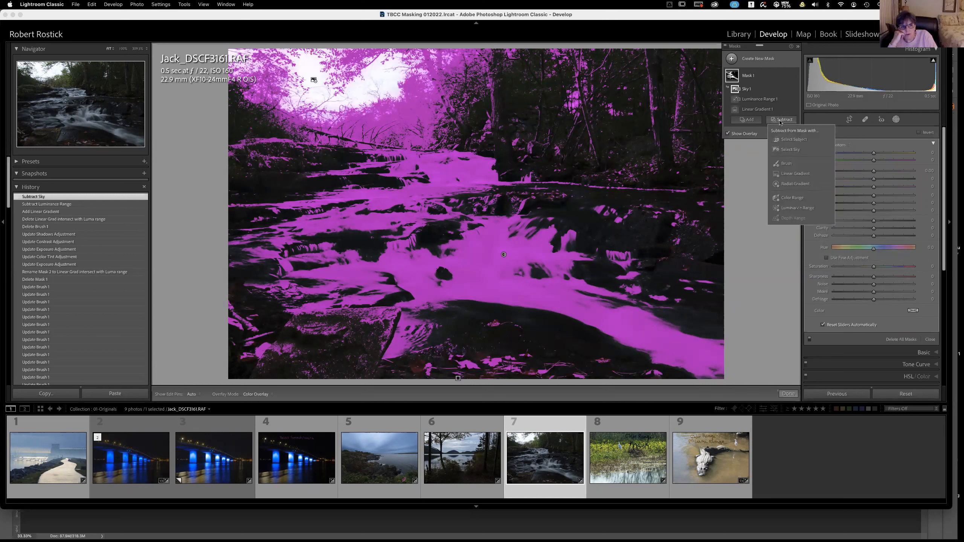
click(787, 164)
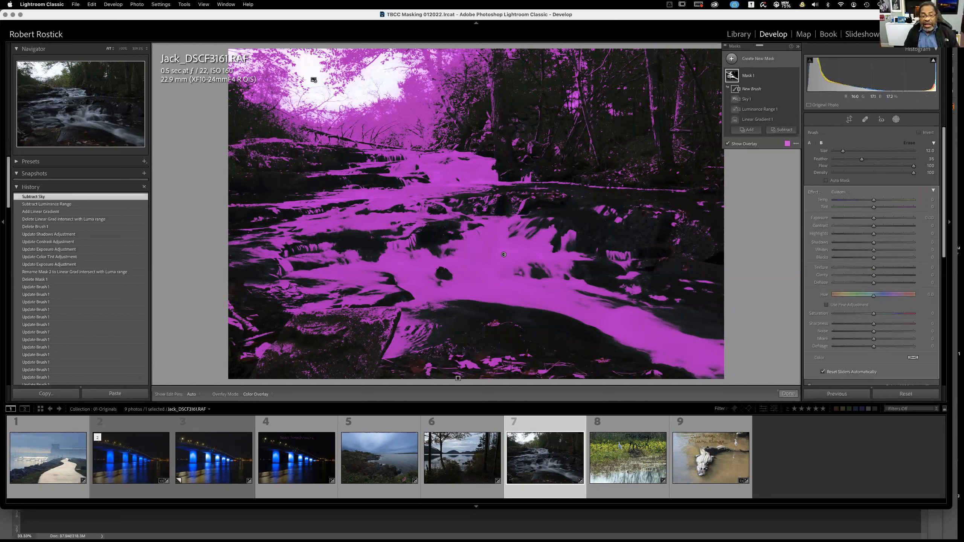
key(h)
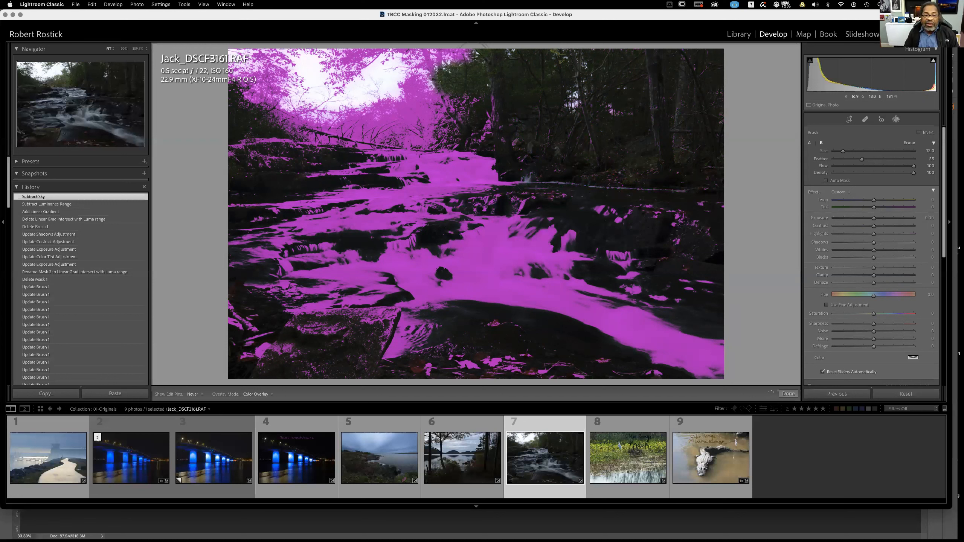
drag(410, 55, 260, 57)
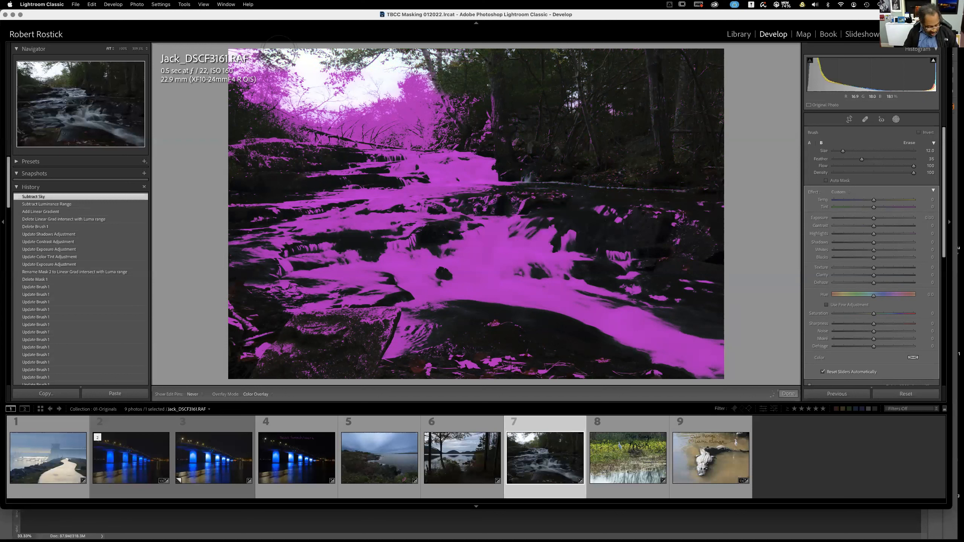
key(super+z)
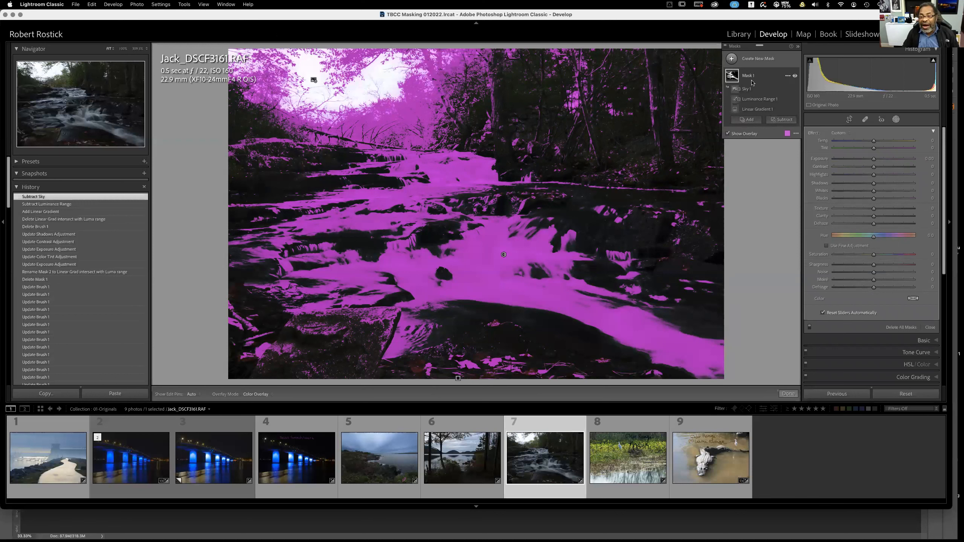
Subtract the trees and trunks on the right bank from the mask with a brush.
click(781, 121)
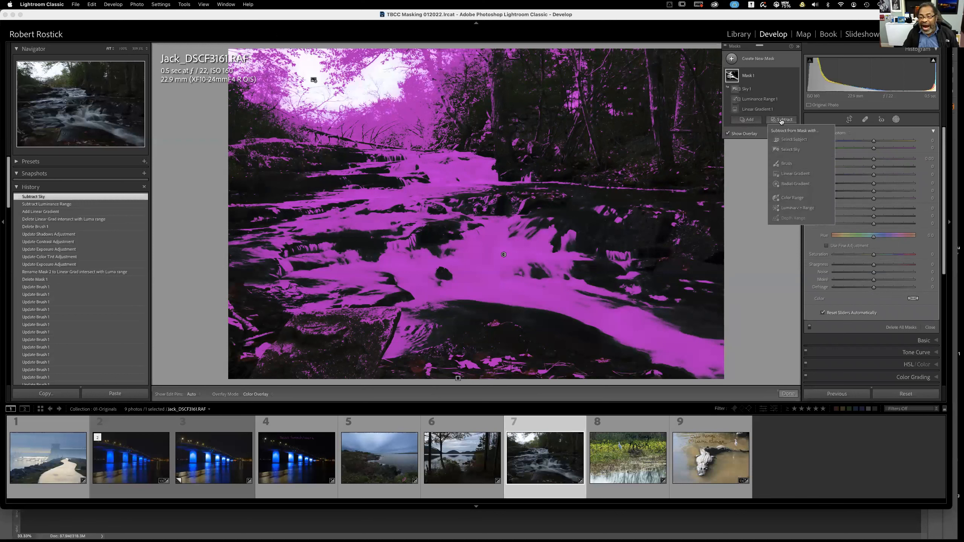
click(785, 166)
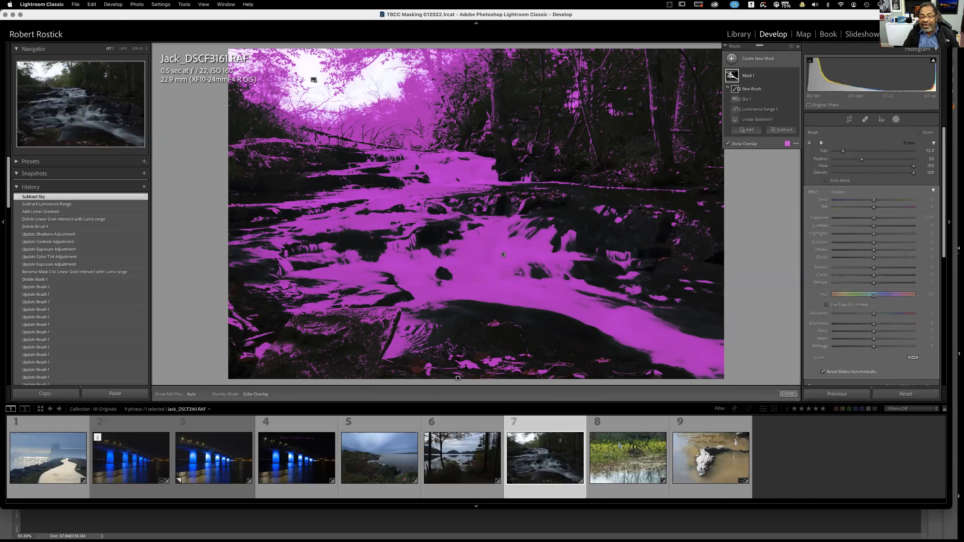
key(h)
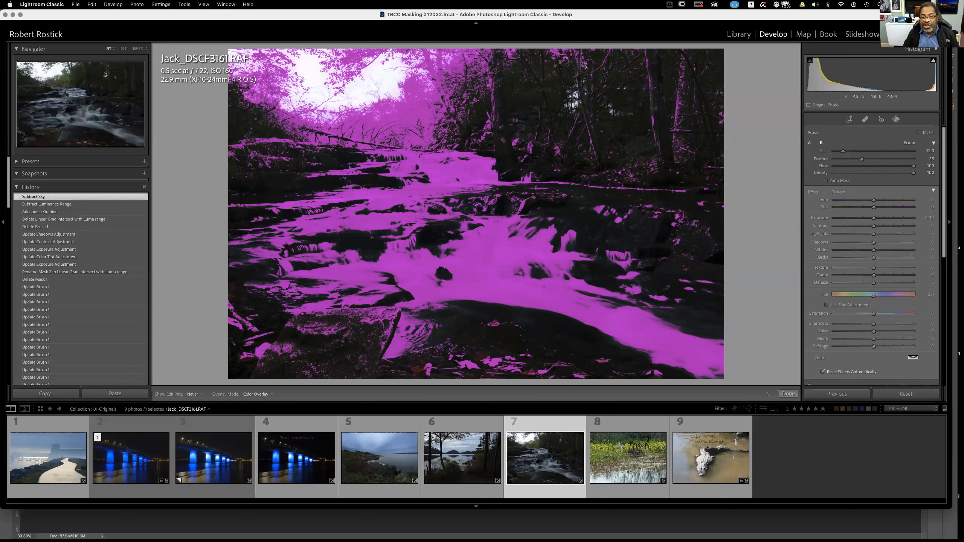
mouse_move(497, 69)
mouse_down()
mouse_move(477, 94)
mouse_move(490, 121)
mouse_move(557, 151)
mouse_move(653, 164)
mouse_move(608, 186)
mouse_move(520, 180)
mouse_up()
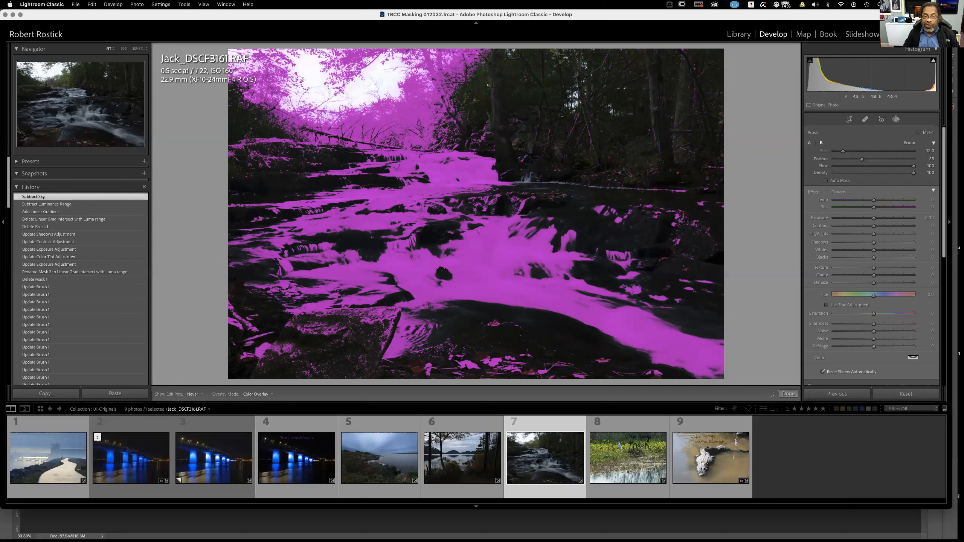
drag(524, 136, 521, 136)
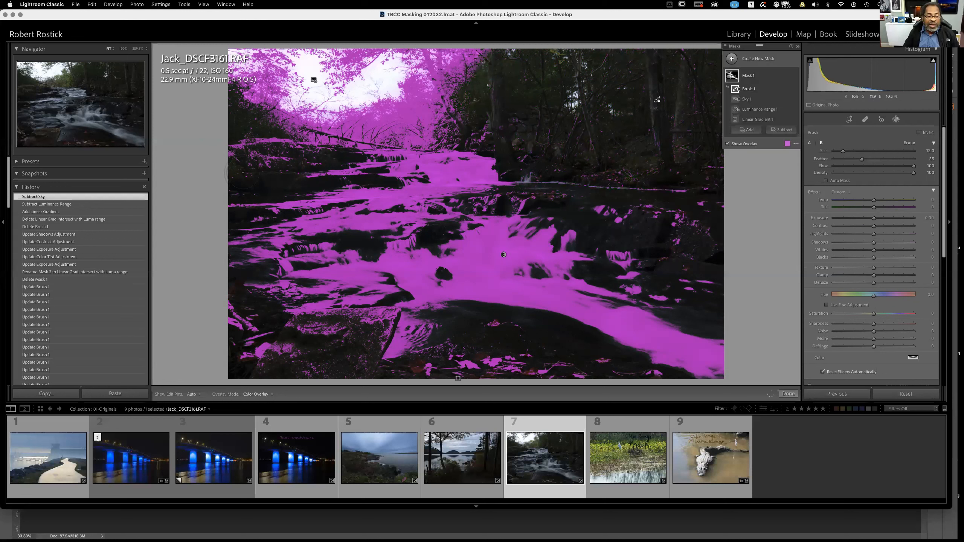
Brush the left bank, the rocks along both photo edges and the large flat foreground boulder out of the mask.
key(h)
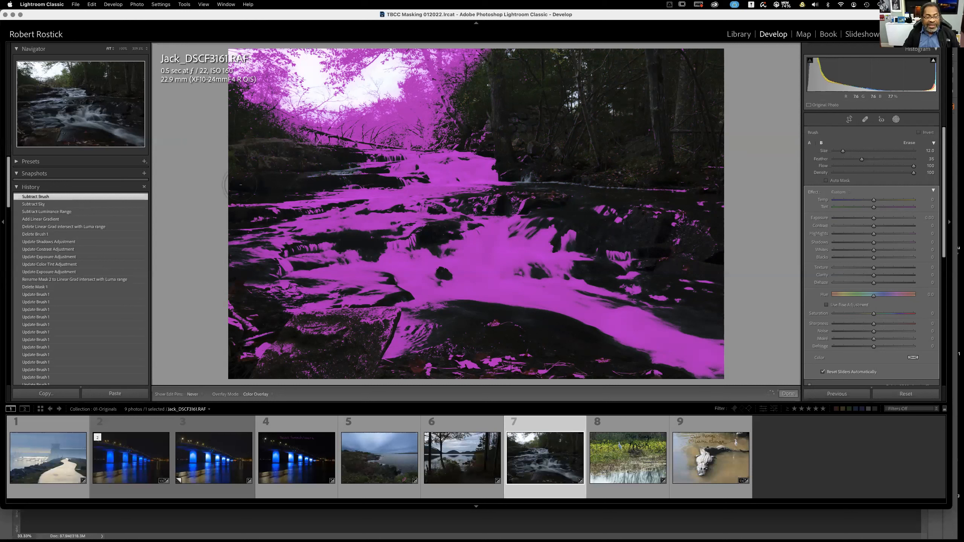
drag(238, 179, 238, 178)
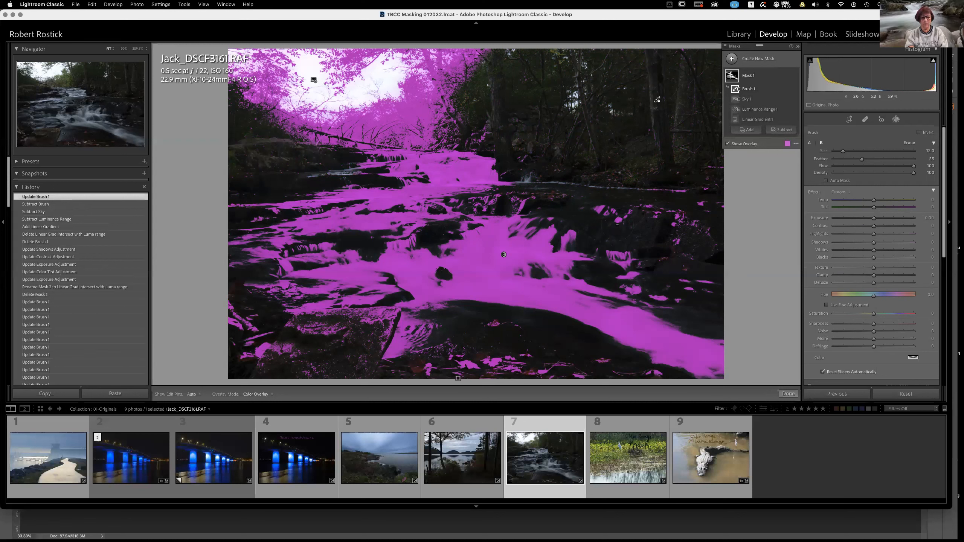
key(h)
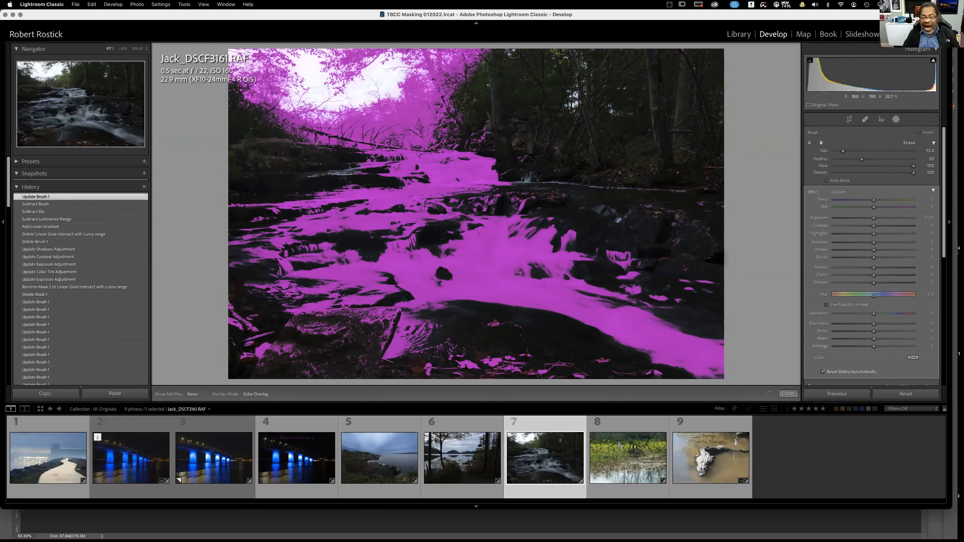
drag(705, 258, 727, 251)
mouse_move(229, 317)
mouse_down()
mouse_move(291, 342)
mouse_move(386, 322)
mouse_move(294, 318)
mouse_up()
mouse_move(251, 348)
mouse_down()
mouse_move(341, 351)
mouse_move(384, 325)
mouse_up()
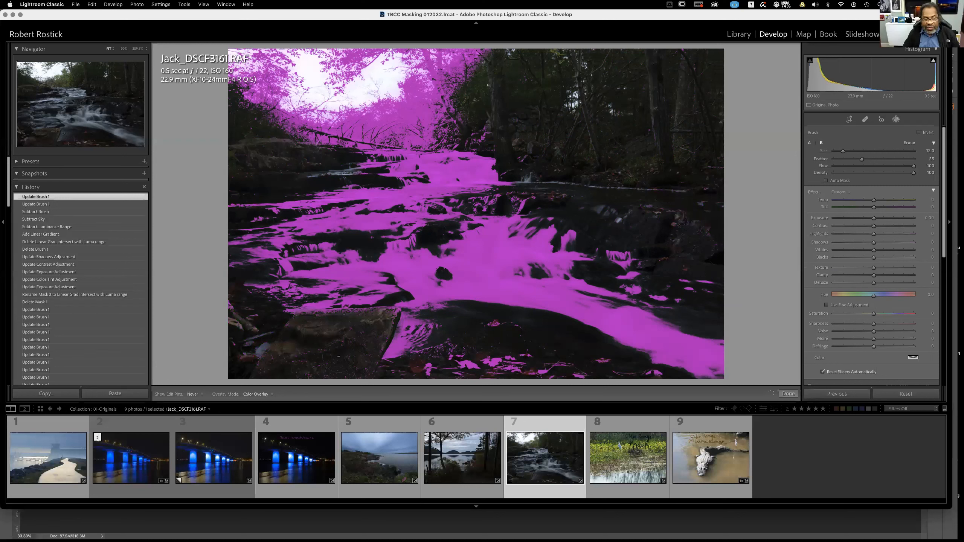
drag(287, 339, 286, 339)
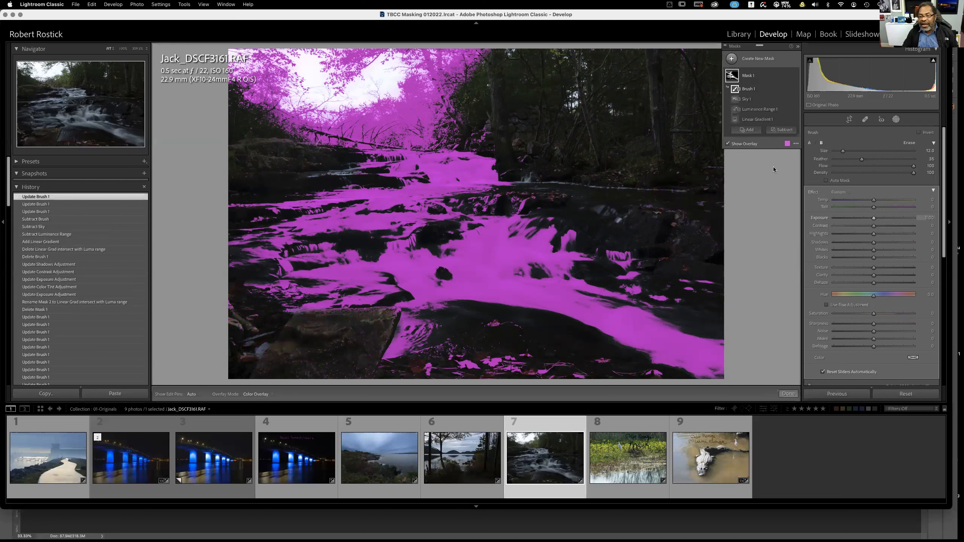
Hide the mask overlay and raise the waterfall mask's exposure to about 1.0.
click(735, 109)
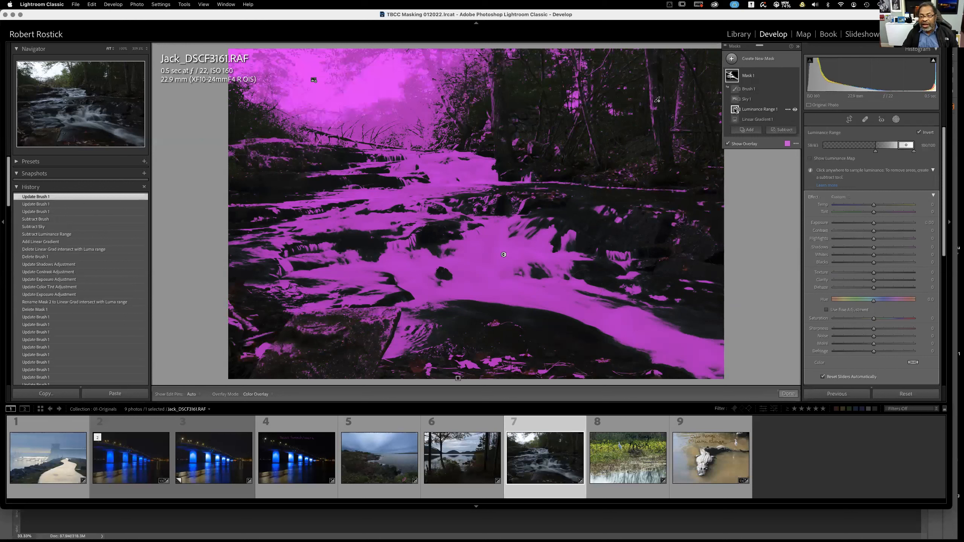
click(727, 144)
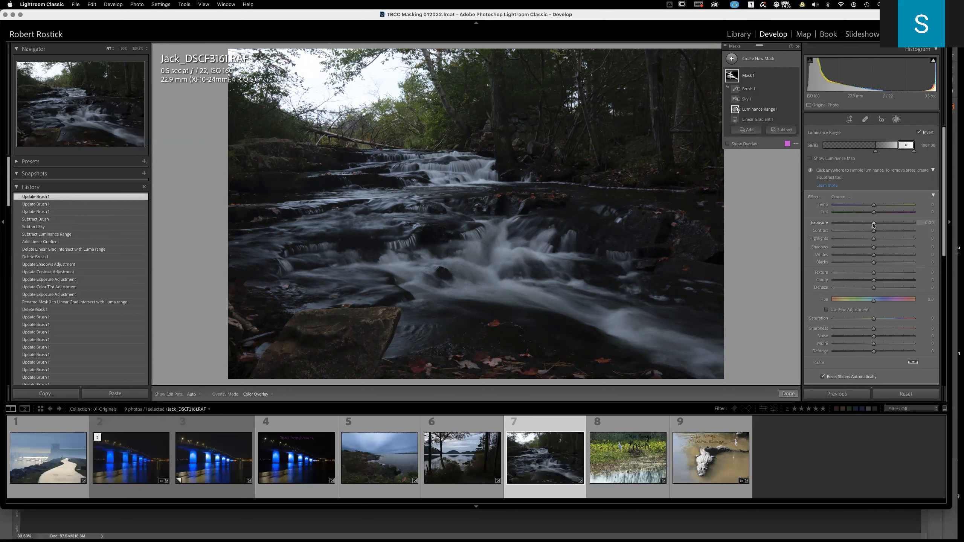
drag(873, 224, 883, 227)
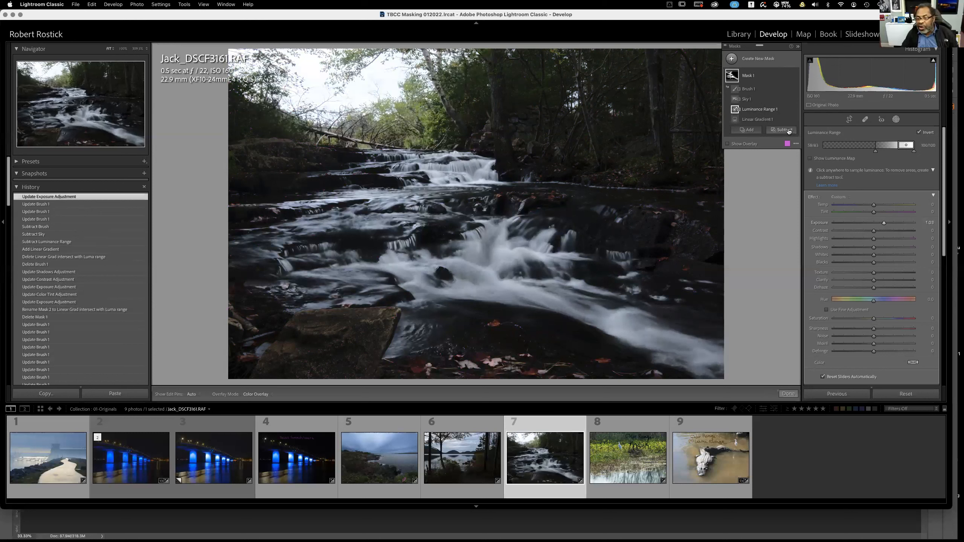
Select the Brush 1 component of Mask 1 and paint across the tree line above the stream to subtract it.
mouse_move(733, 99)
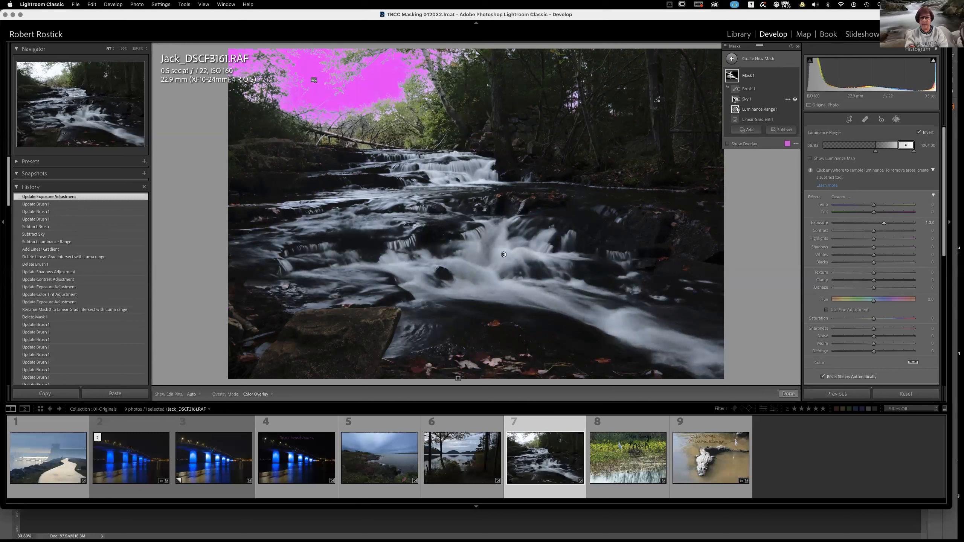
click(733, 99)
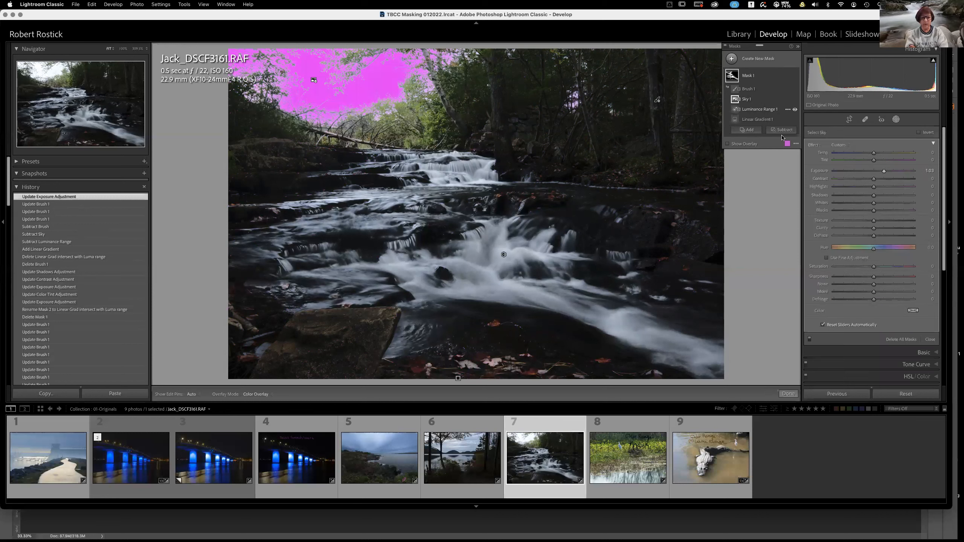
click(743, 90)
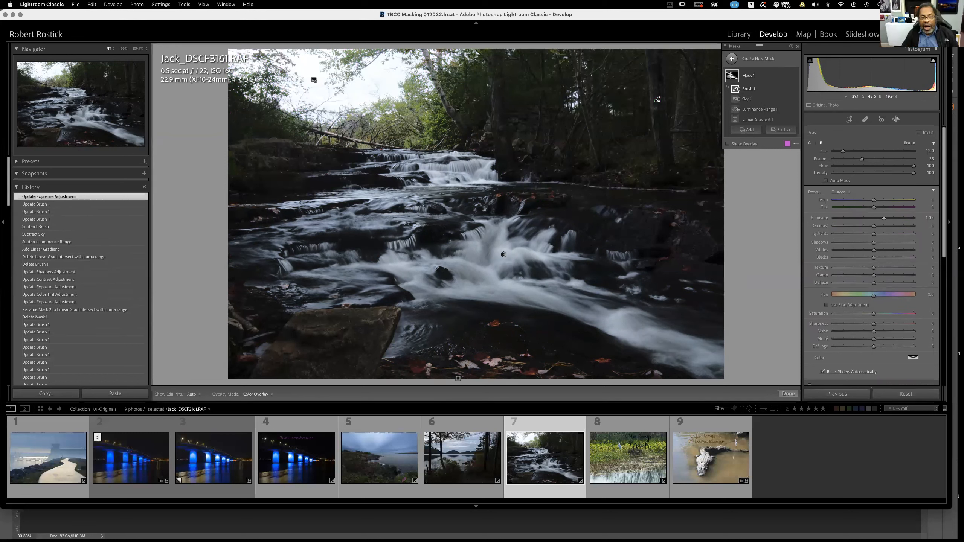
key(h)
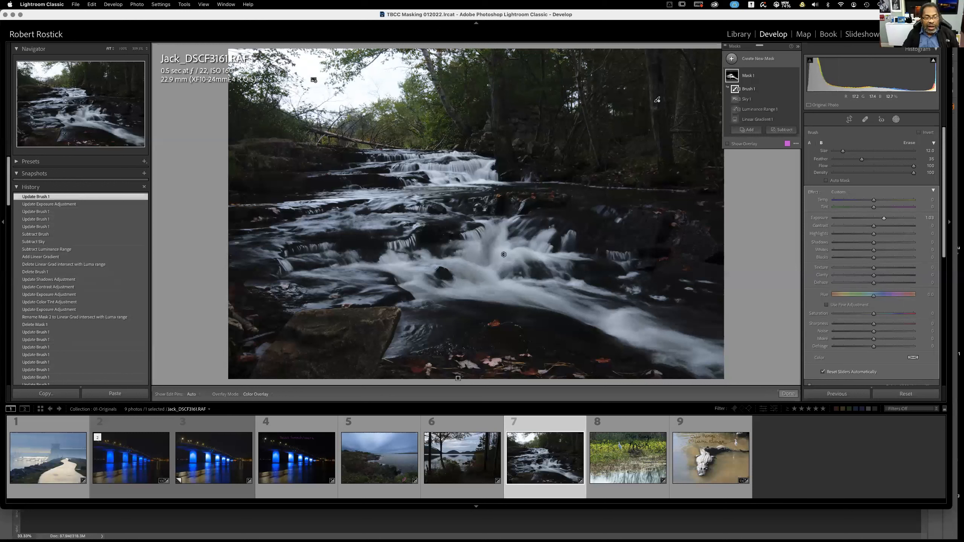
key(h)
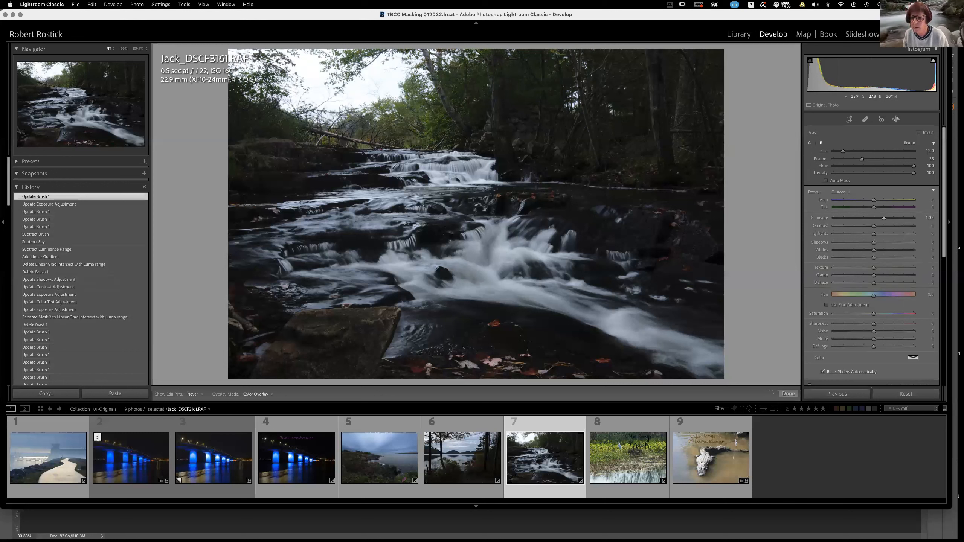
mouse_move(252, 117)
mouse_down()
mouse_move(328, 121)
mouse_move(400, 148)
mouse_move(626, 141)
mouse_up()
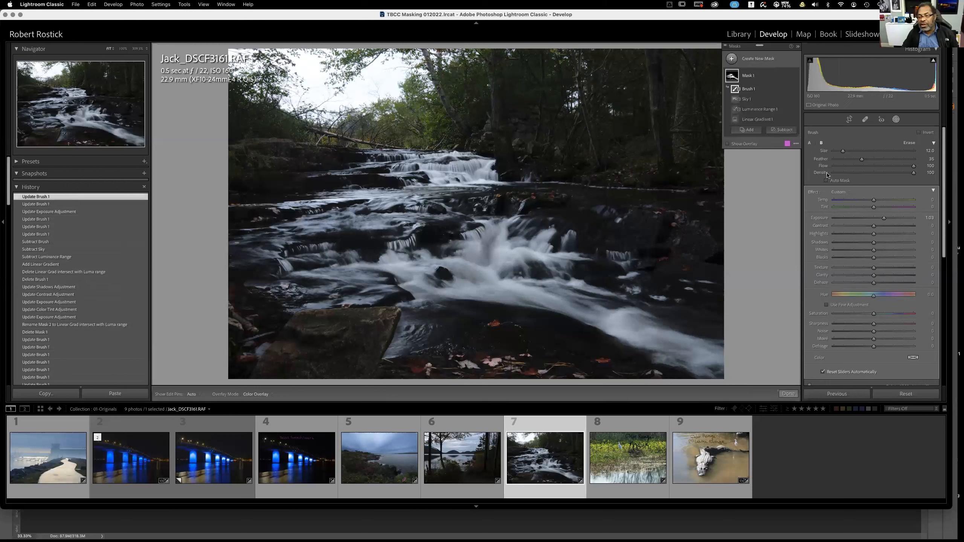
Raise Mask 1's exposure to about 1.5 and brush over the remaining spot above the upper falls.
mouse_move(883, 219)
mouse_down()
mouse_move(853, 219)
mouse_move(888, 219)
mouse_up()
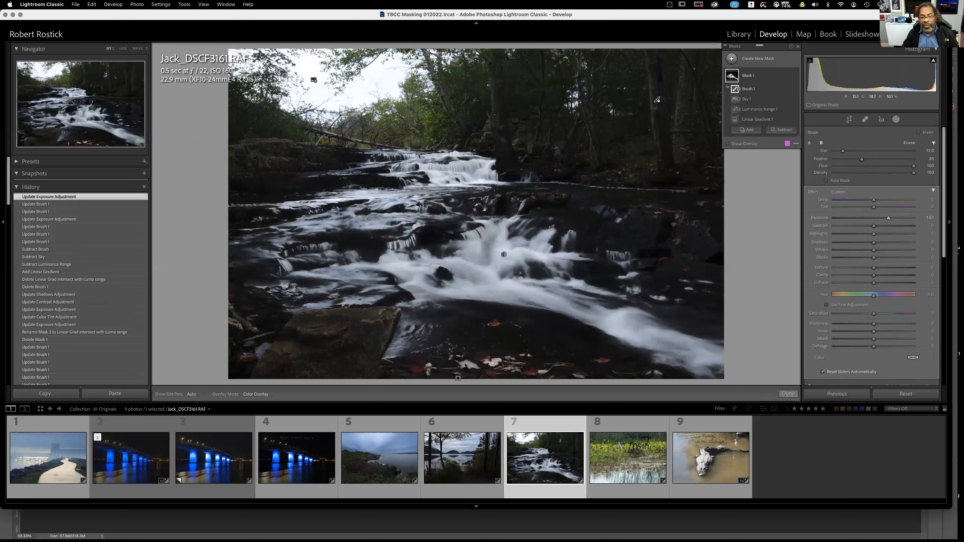
key(h)
drag(414, 141, 417, 143)
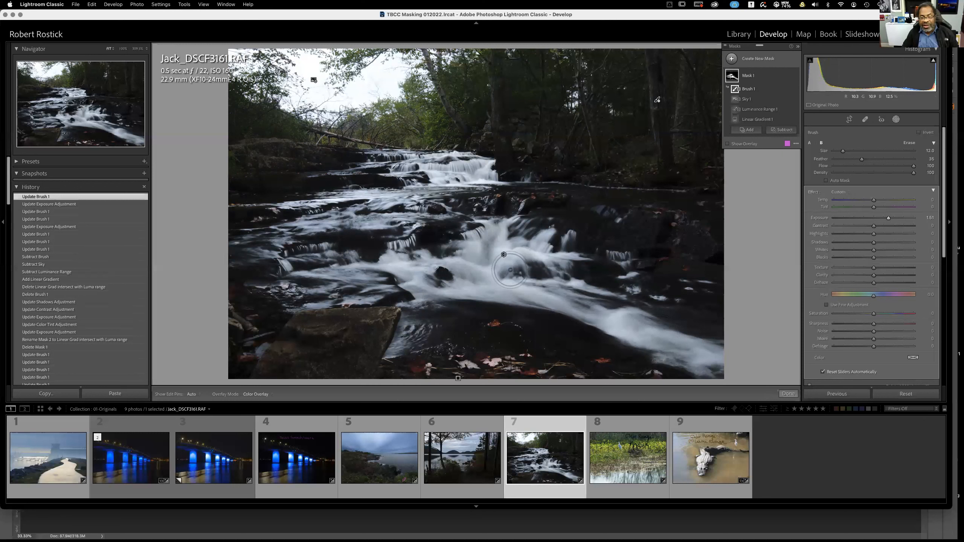
Shift Luminance Range 1's range down to the darkest tones to compare, and return it to the highlights.
mouse_move(753, 113)
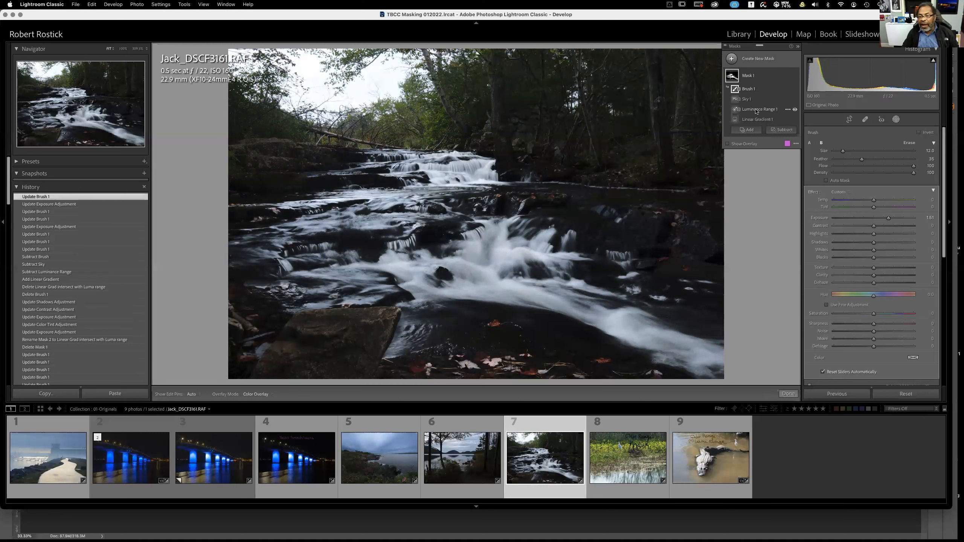
click(736, 111)
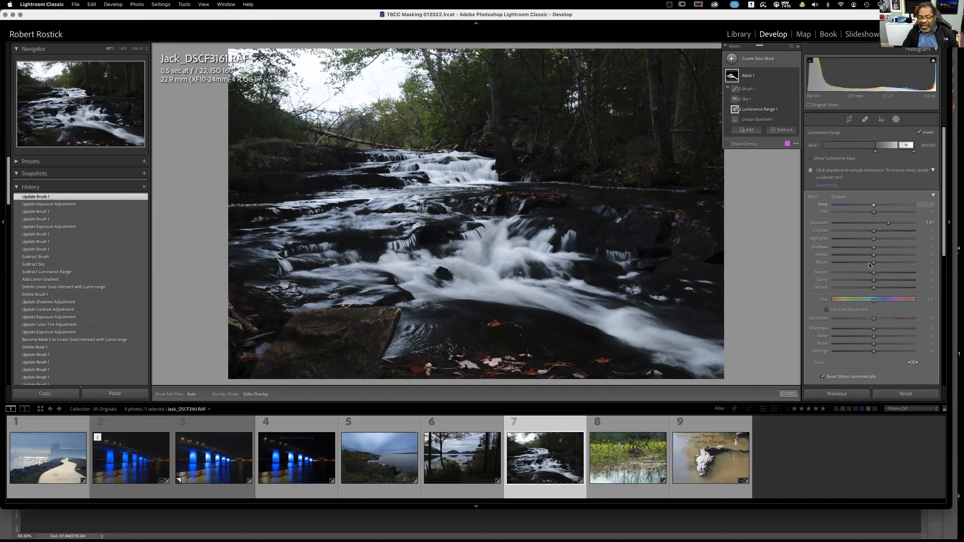
drag(905, 149, 811, 148)
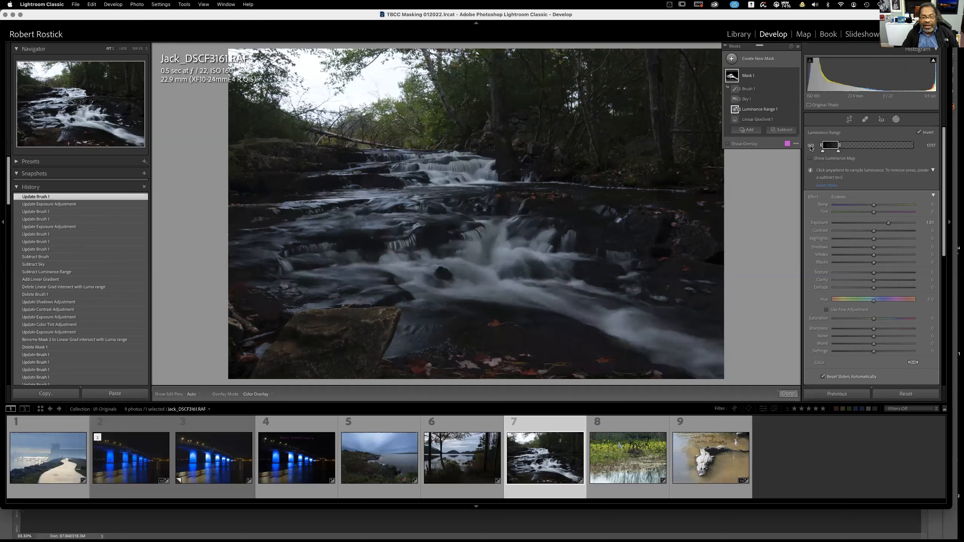
drag(811, 148, 959, 169)
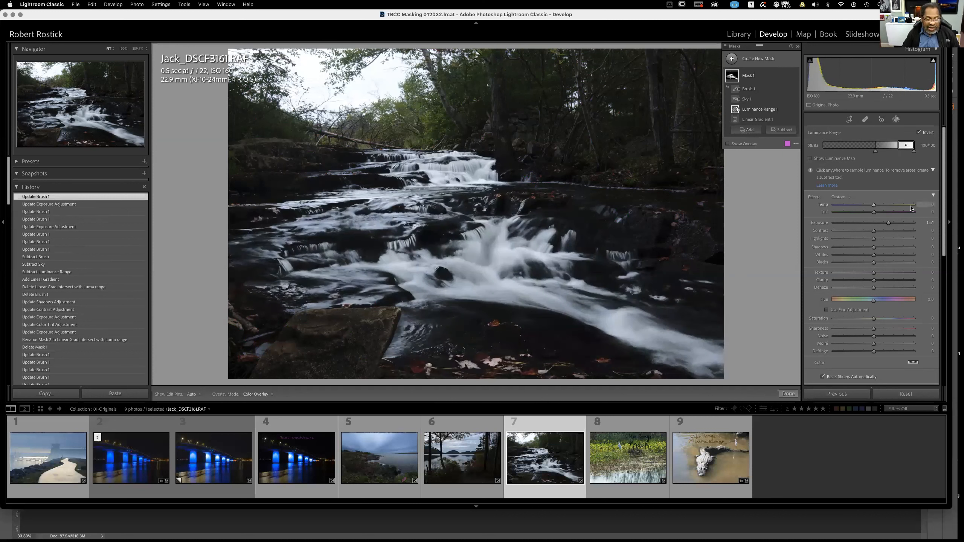
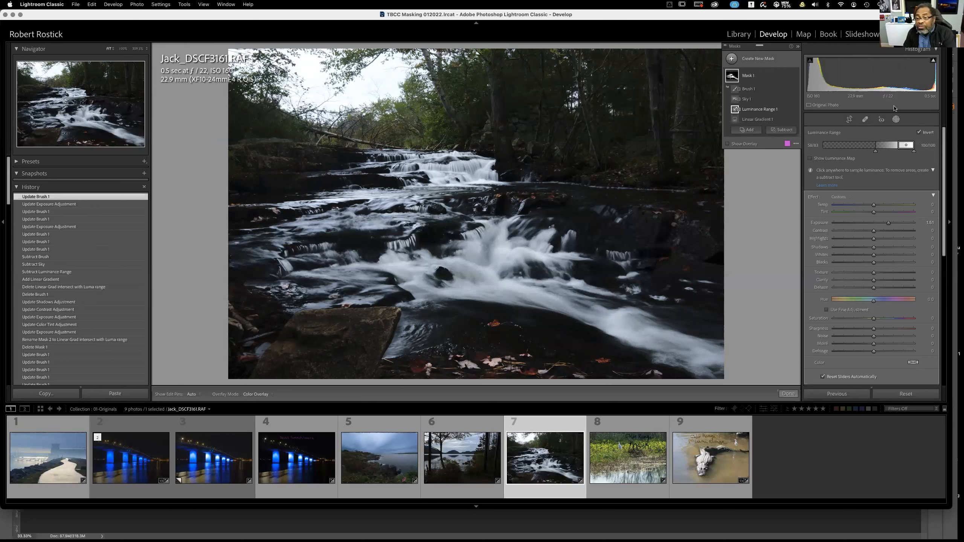
Hide Mask 1 and delete all masks from the waterfall photo.
mouse_move(737, 79)
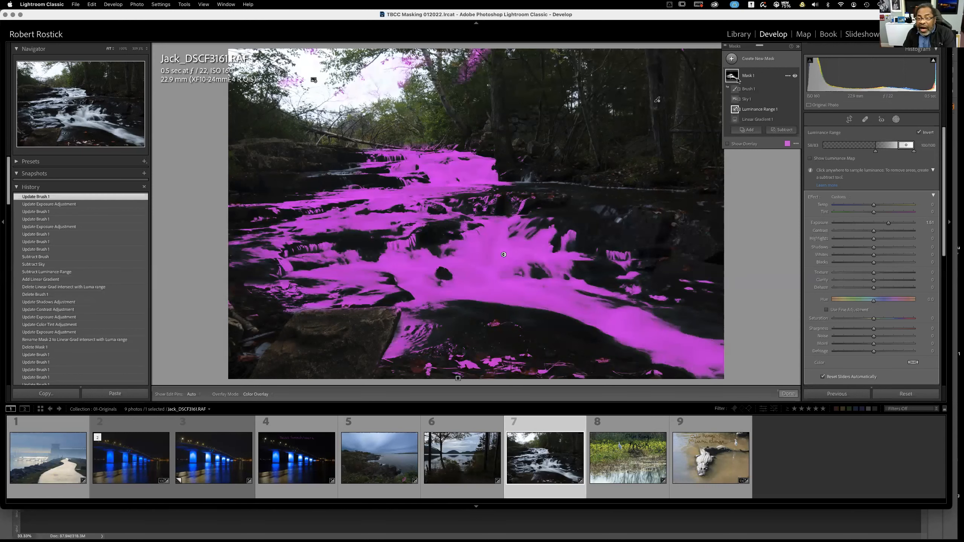
click(794, 78)
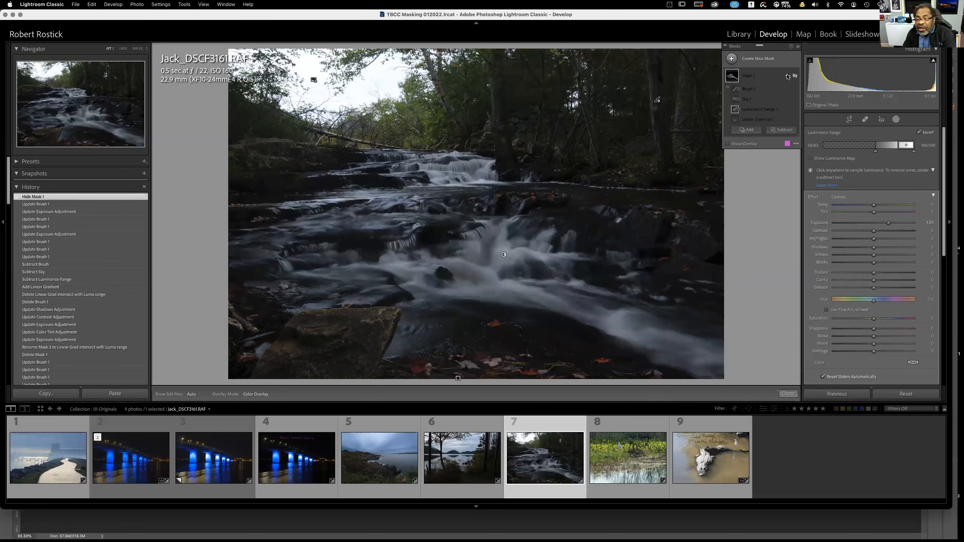
click(787, 76)
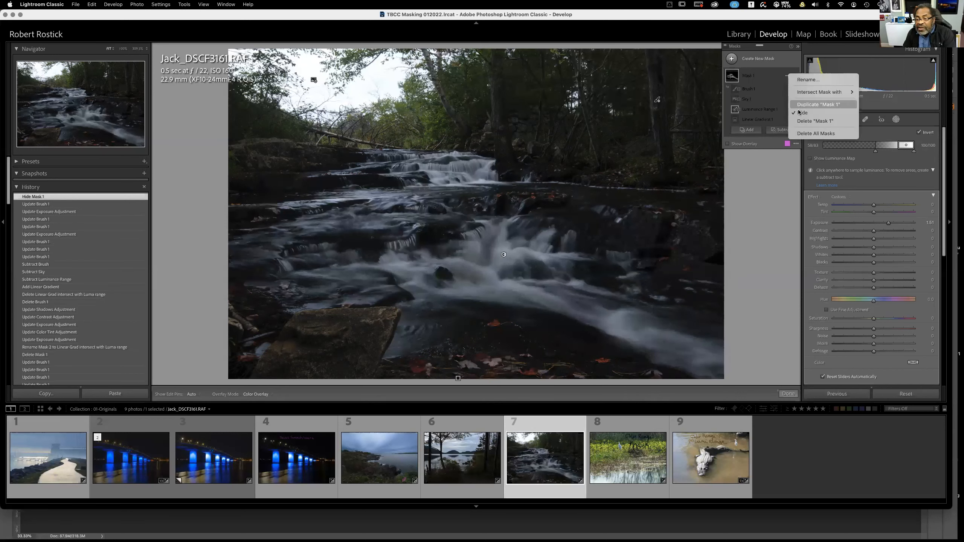
click(802, 133)
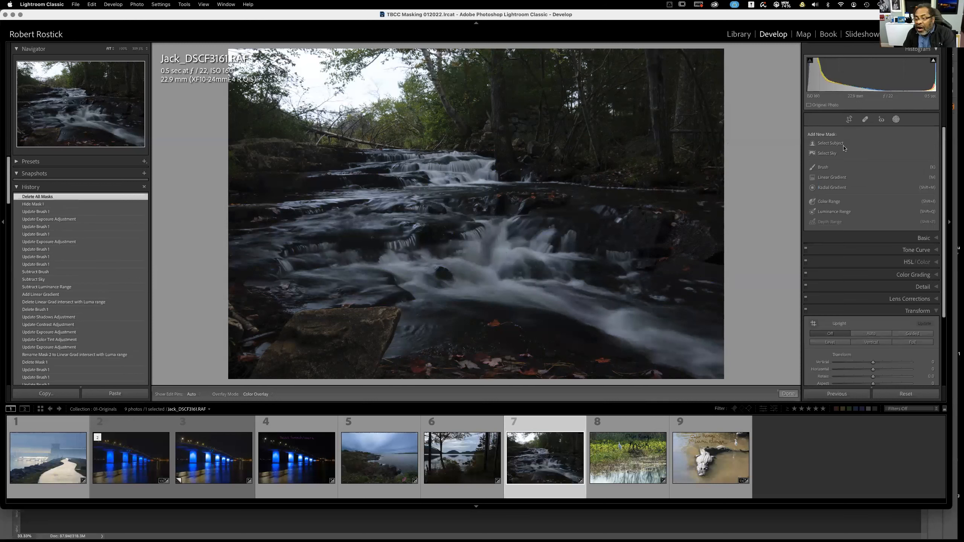
Add a radial gradient mask over the stream, tilt it down to the right and move it to the photo's centre.
click(896, 119)
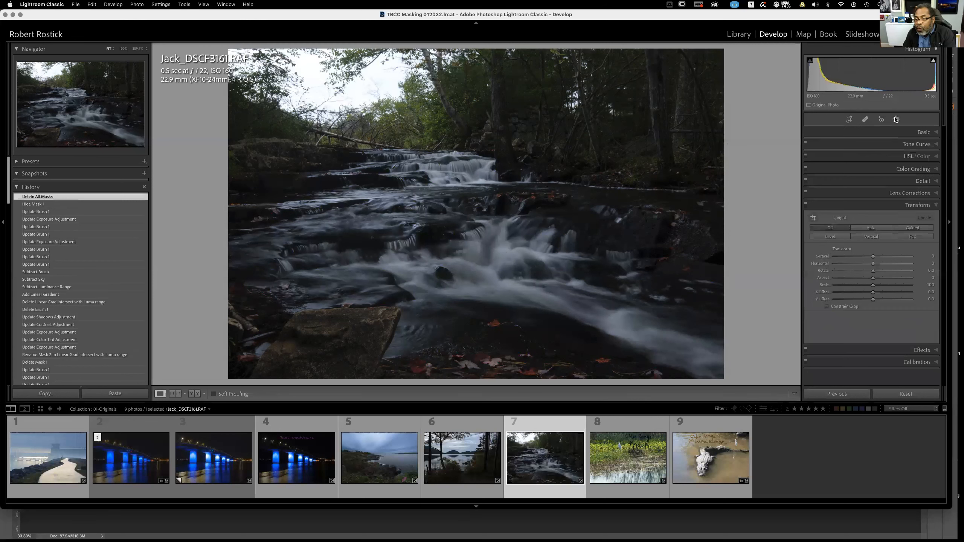
click(896, 120)
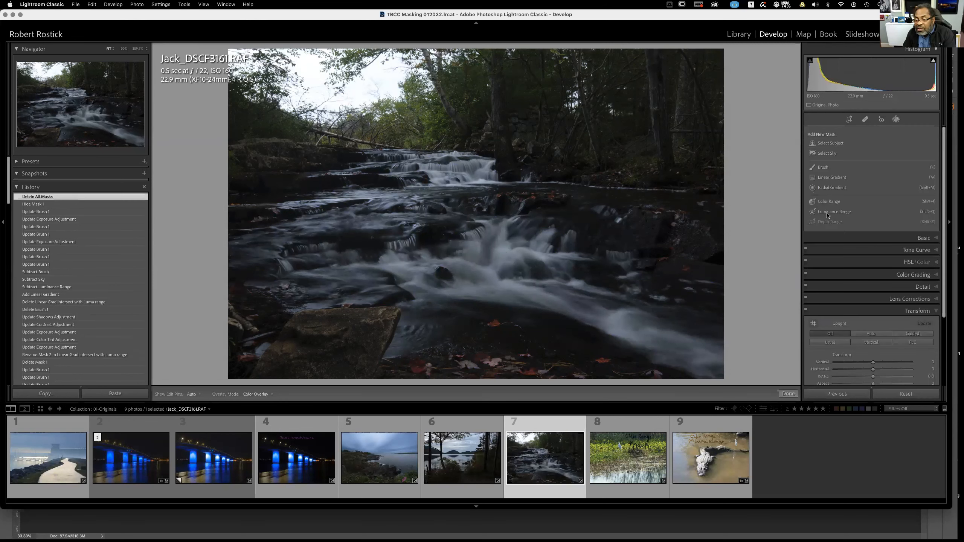
click(830, 187)
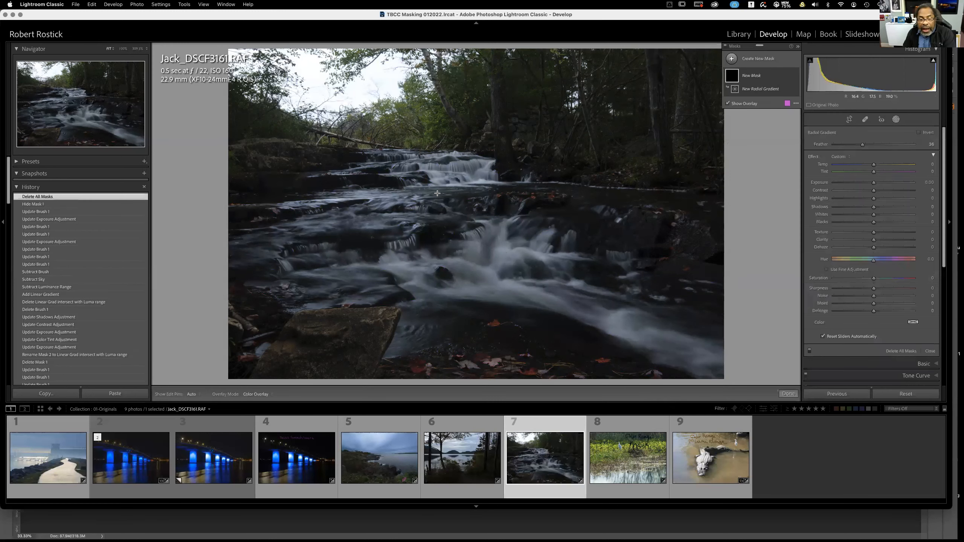
drag(379, 180, 508, 274)
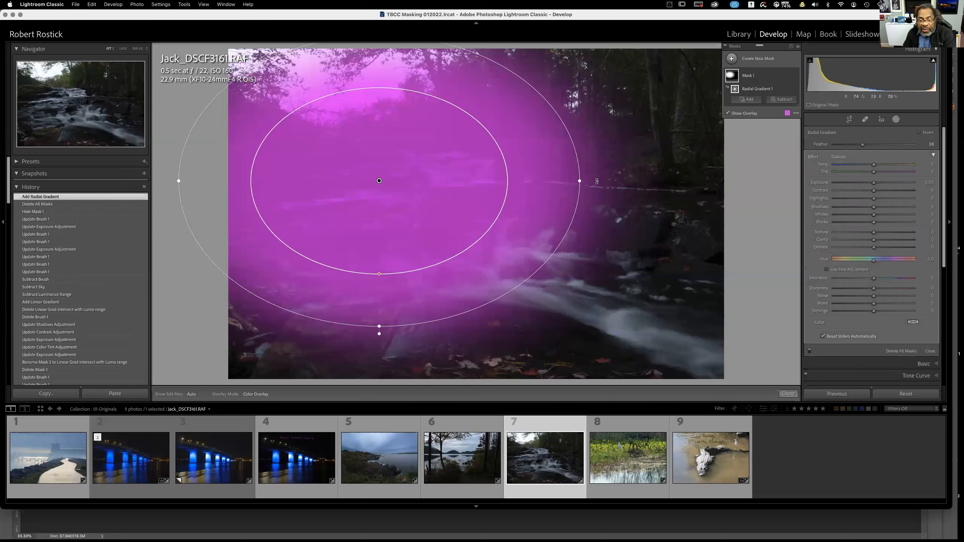
drag(586, 182, 575, 208)
drag(456, 182, 533, 231)
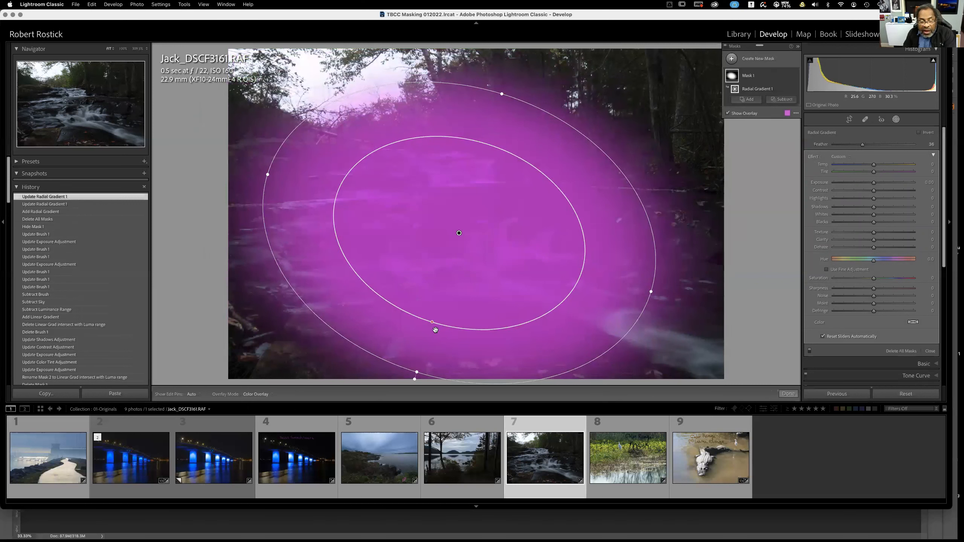
Set the radial gradient's feather to 17 and reshape it into a long oval reaching past the photo's lower-right corner.
drag(430, 328, 416, 351)
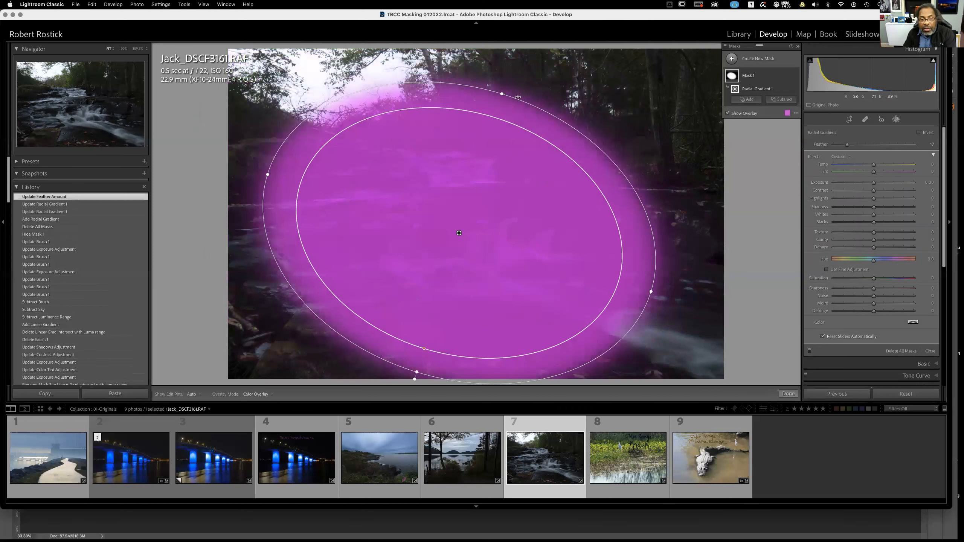
drag(501, 94, 498, 105)
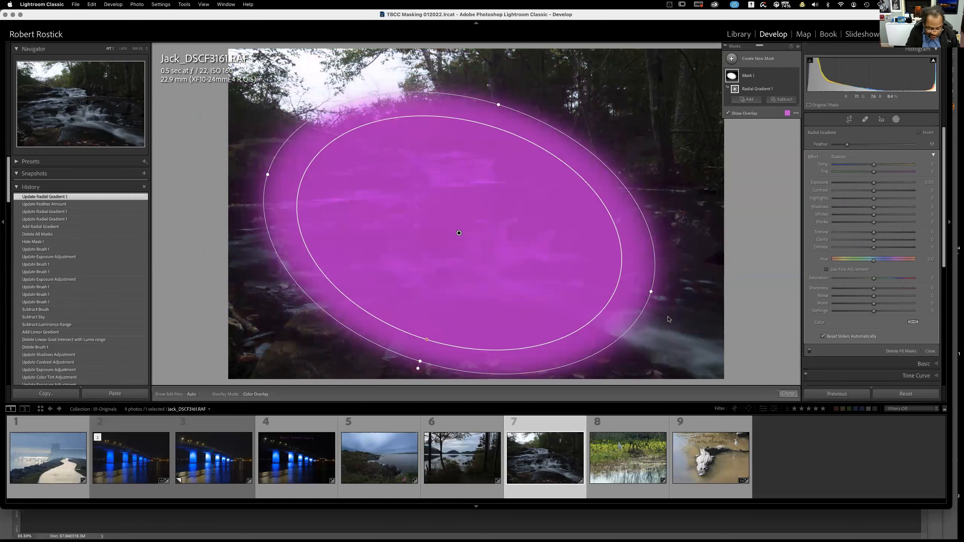
key(super+minus)
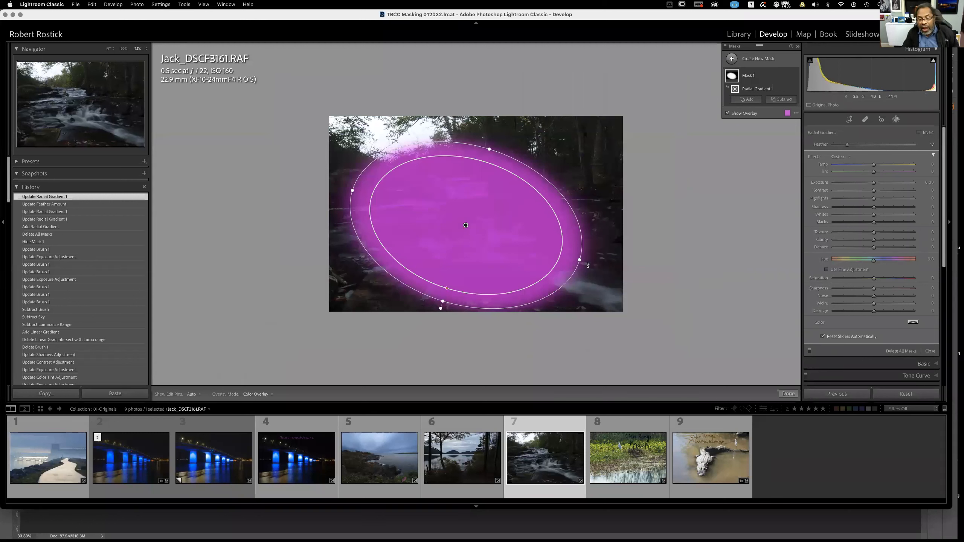
drag(580, 260, 689, 343)
drag(469, 199, 495, 217)
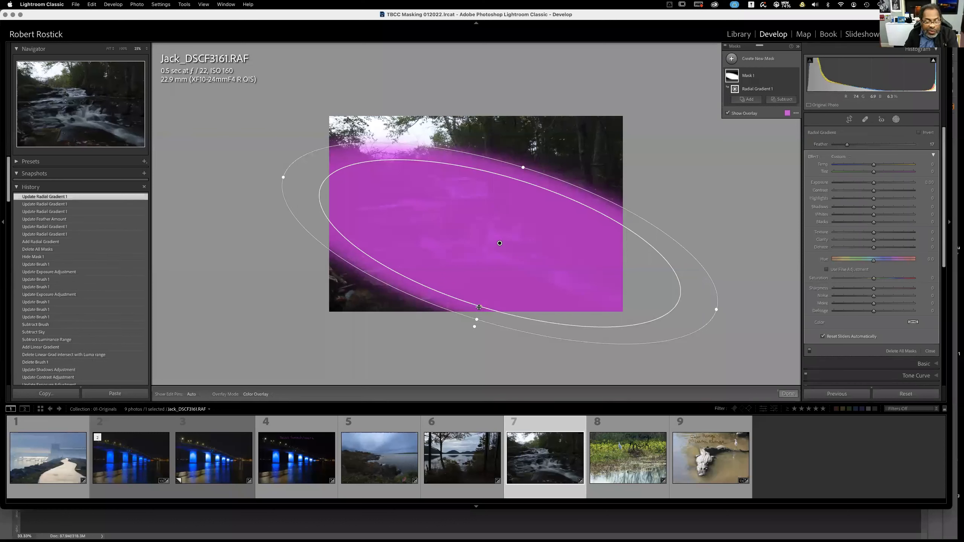
Try wider feathers on the radial gradient, tilt and shift it slightly along the stream, and set its feather to about 35.
drag(479, 306, 494, 264)
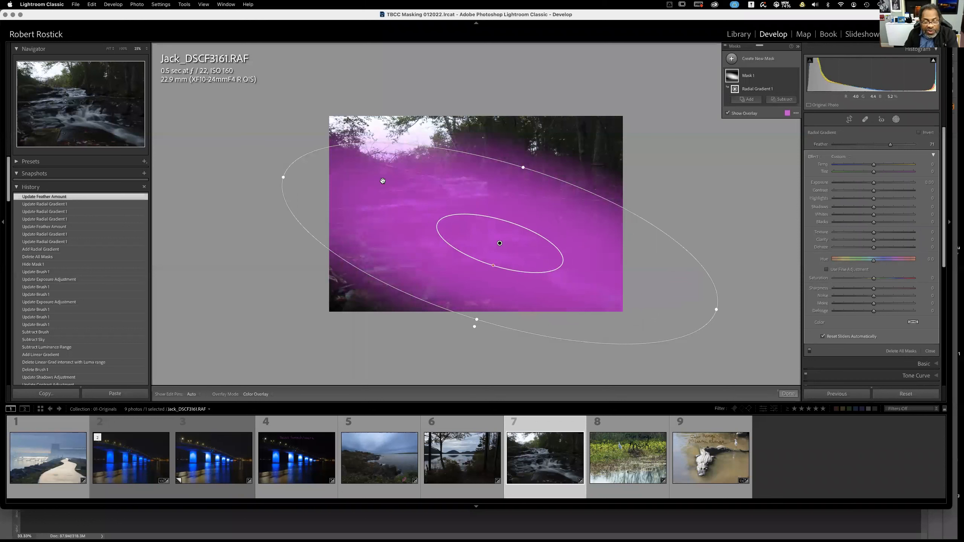
mouse_move(474, 326)
mouse_down()
mouse_move(498, 330)
mouse_move(471, 323)
mouse_up()
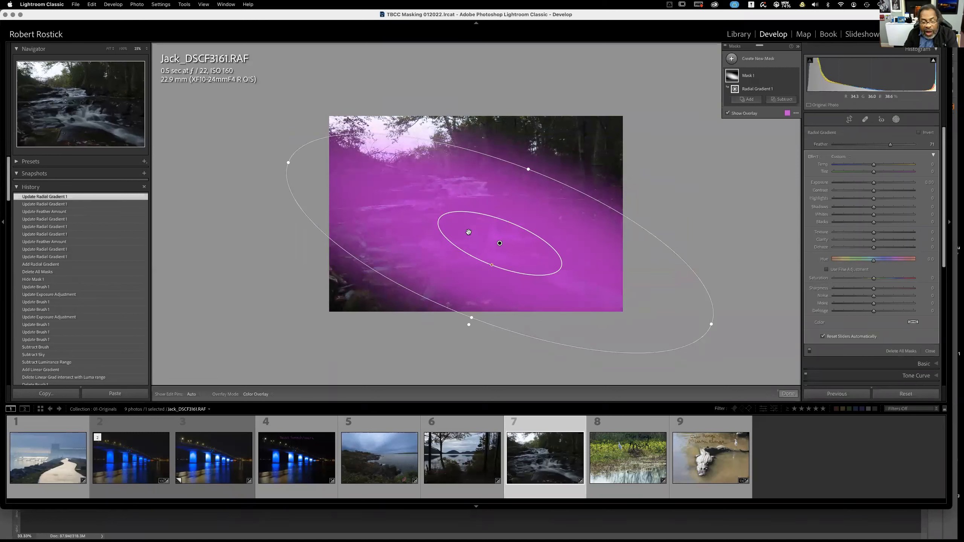
drag(492, 265, 477, 249)
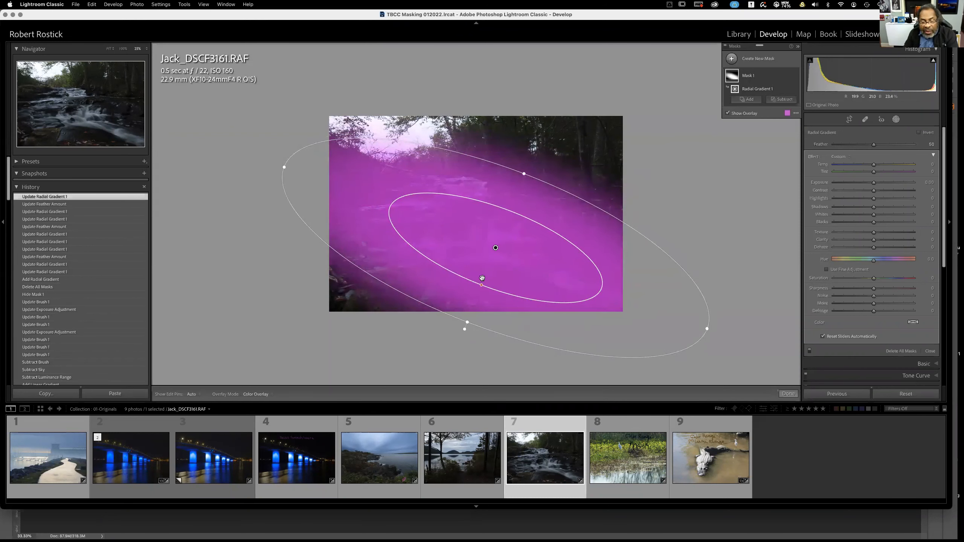
drag(481, 285, 477, 297)
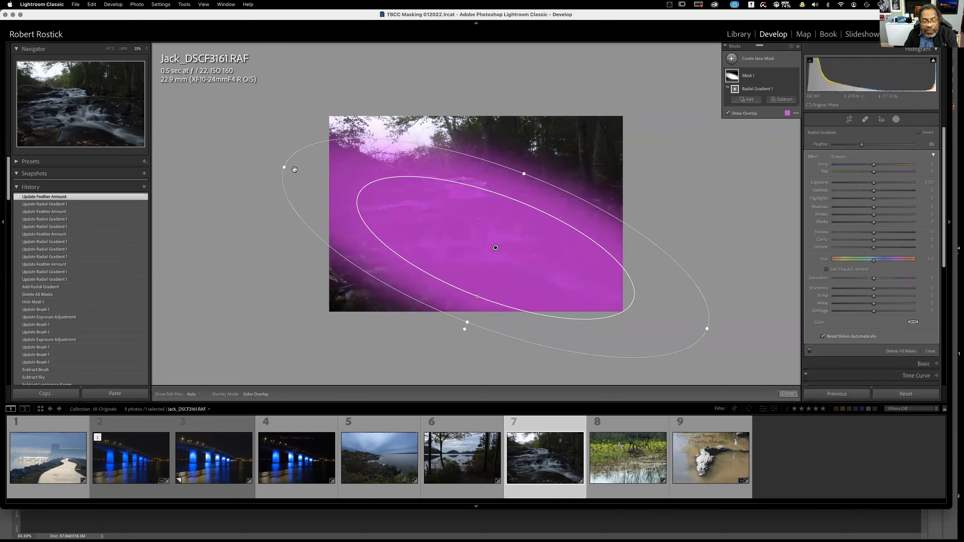
Fine-tune the radial gradient's width, including resizing from one side only, and reposition it slightly higher over the stream.
mouse_move(289, 167)
mouse_down()
mouse_move(322, 181)
mouse_move(274, 151)
mouse_move(299, 163)
mouse_move(286, 161)
mouse_up()
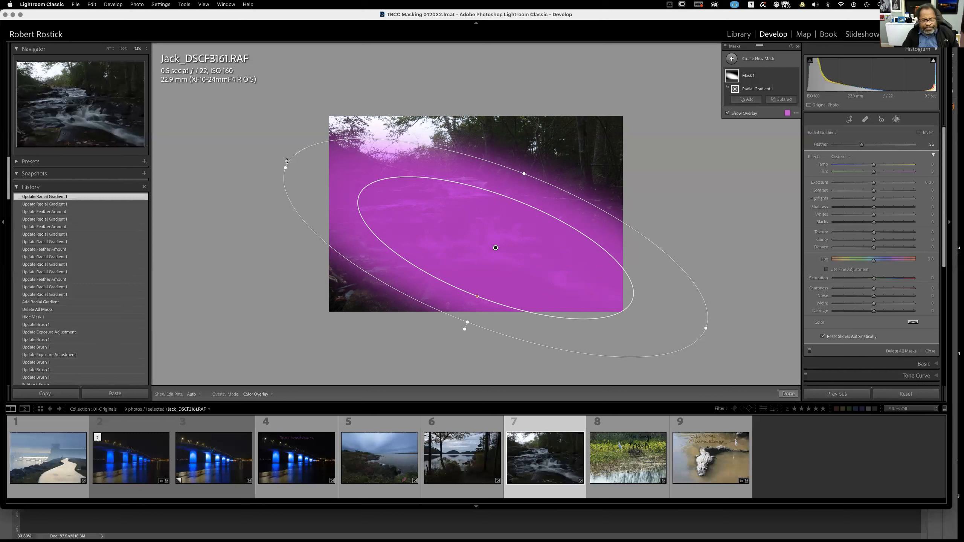
mouse_move(284, 168)
mouse_down()
mouse_move(299, 175)
mouse_move(282, 166)
mouse_up()
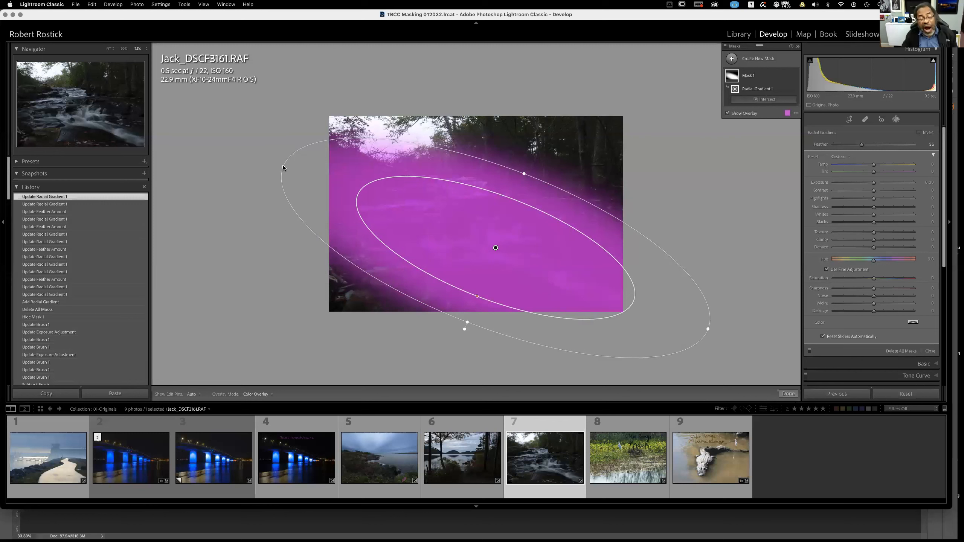
drag(284, 168, 308, 175)
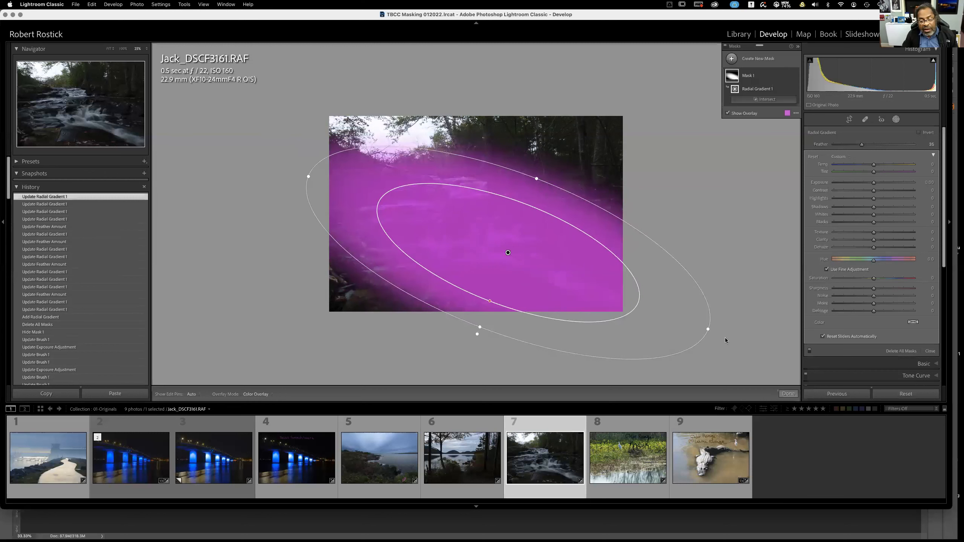
mouse_move(708, 329)
mouse_down()
mouse_move(672, 314)
mouse_move(711, 329)
mouse_move(667, 316)
mouse_move(710, 327)
mouse_move(628, 323)
mouse_move(710, 336)
mouse_up()
drag(478, 218, 481, 213)
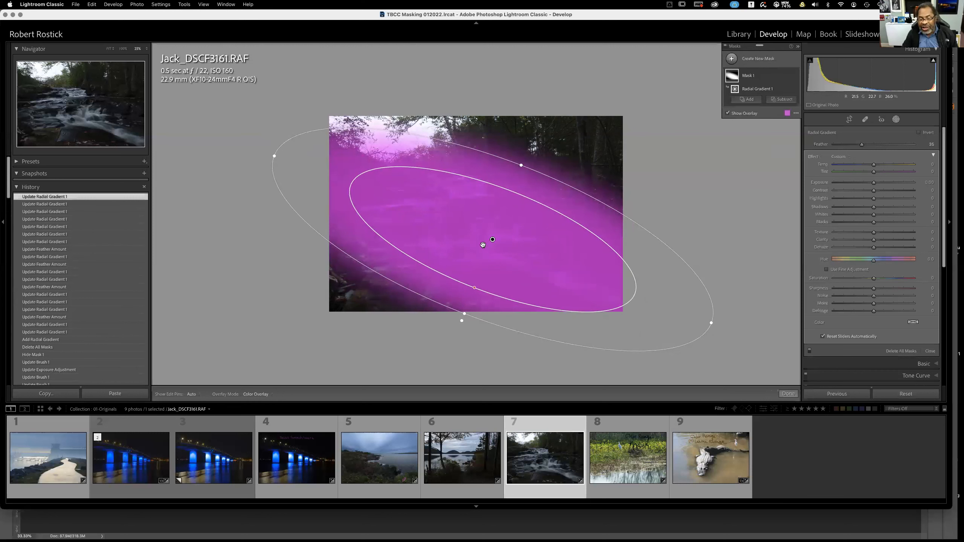
Try darkening the radial gradient area with a strongly negative exposure and reset the exposure to zero.
mouse_move(874, 183)
mouse_down()
mouse_move(884, 183)
mouse_move(860, 183)
mouse_up()
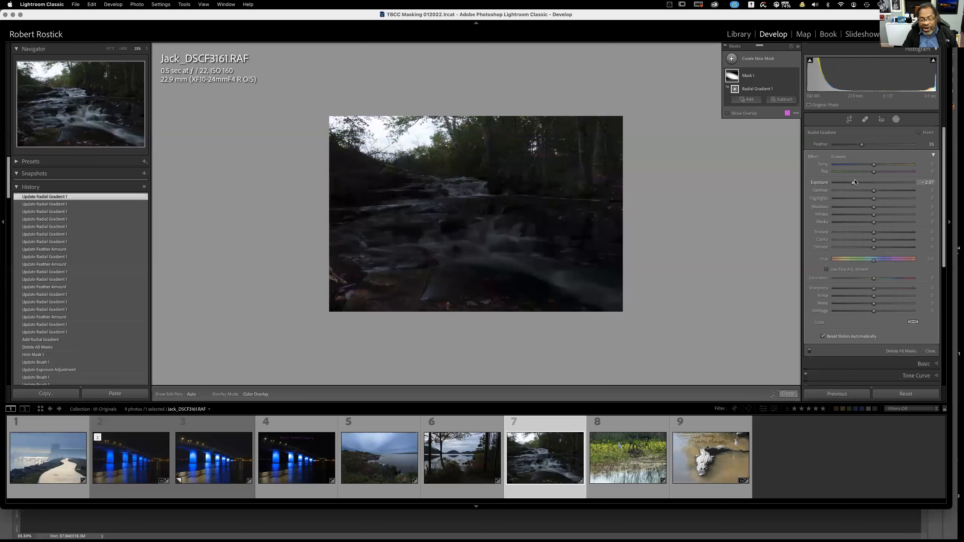
double_click(819, 182)
key(o)
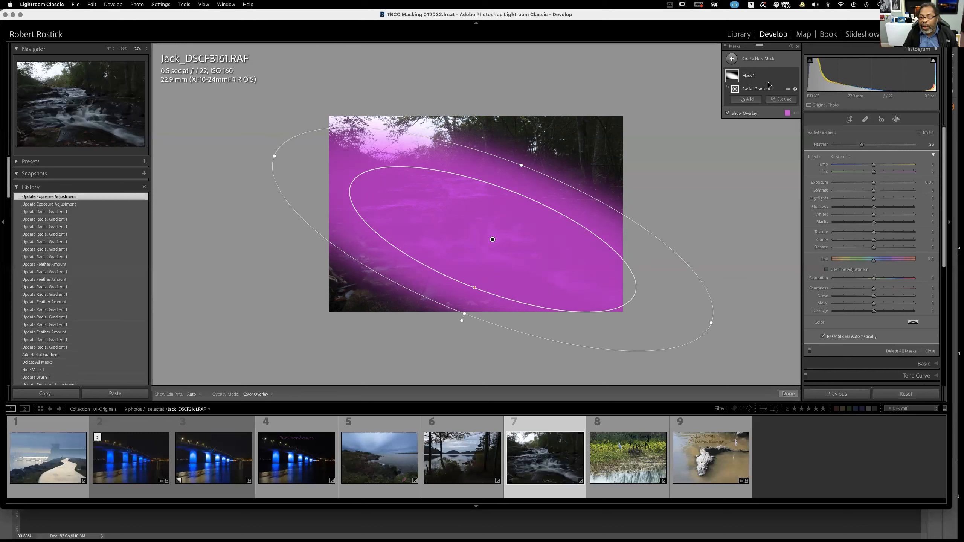
Intersect the radial gradient mask with a Luminance Range sampled from the white water in the centre of the stream.
click(787, 76)
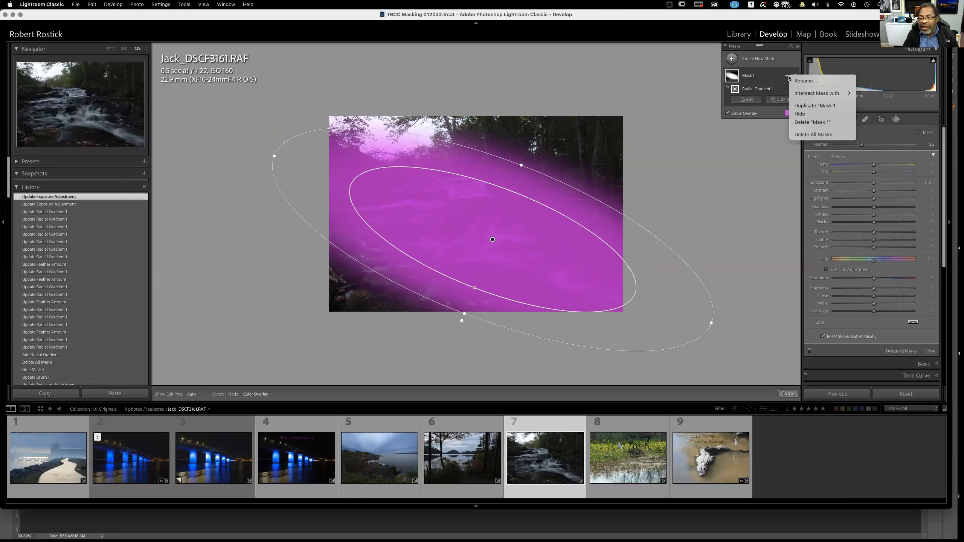
mouse_move(794, 93)
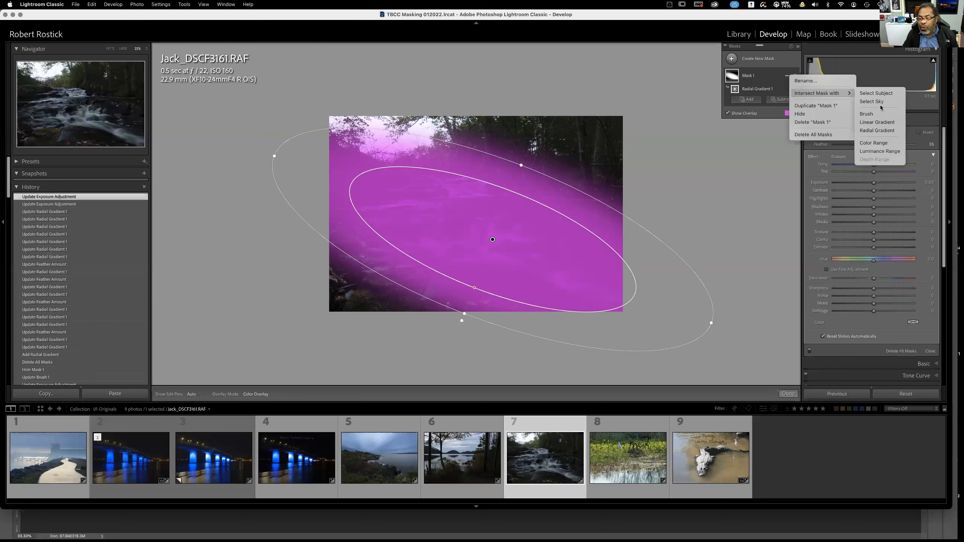
click(878, 152)
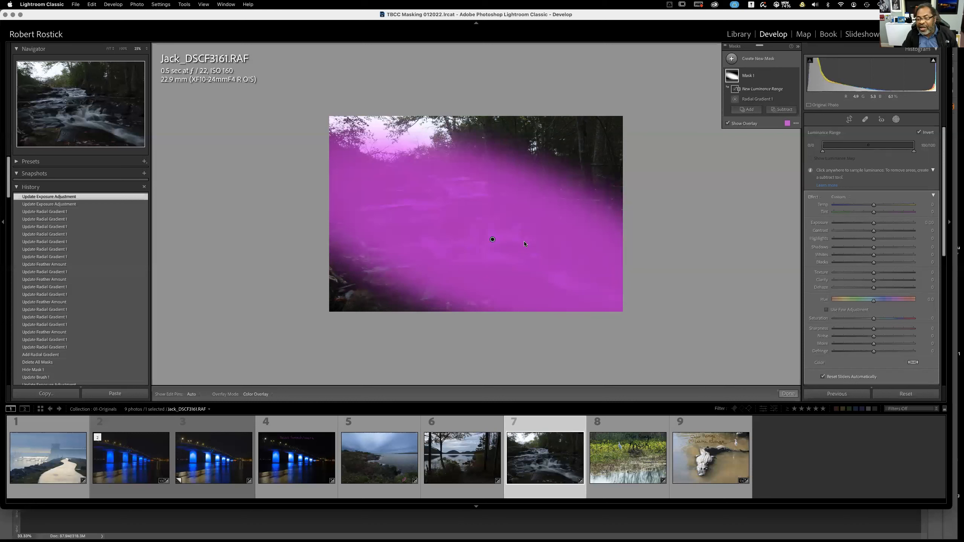
click(727, 124)
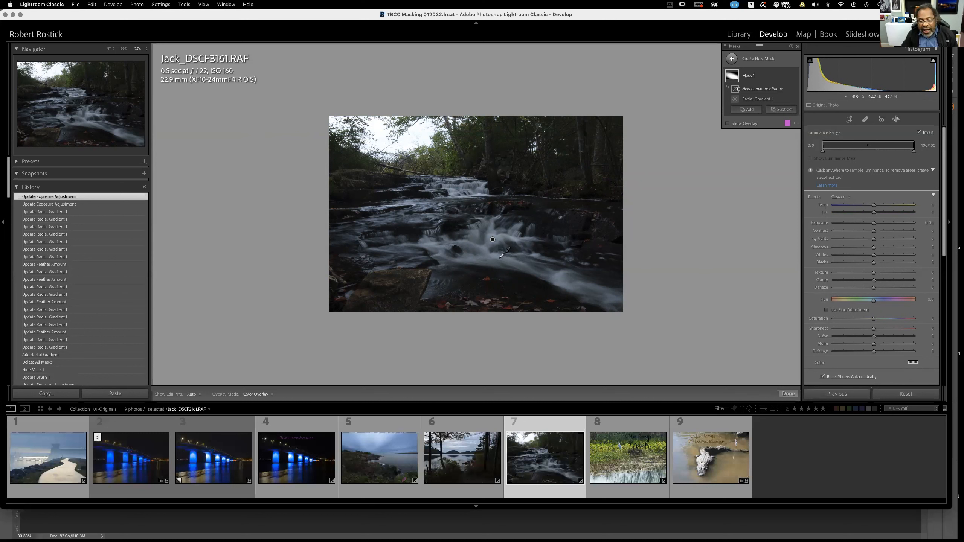
click(477, 236)
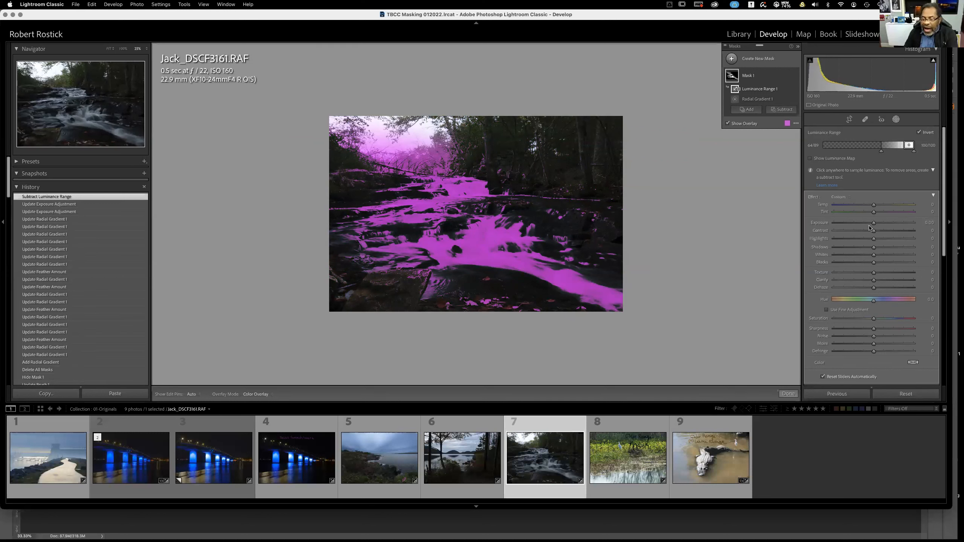
Raise the exposure of the luminance-limited radial mask to about 0.90.
drag(873, 224, 879, 224)
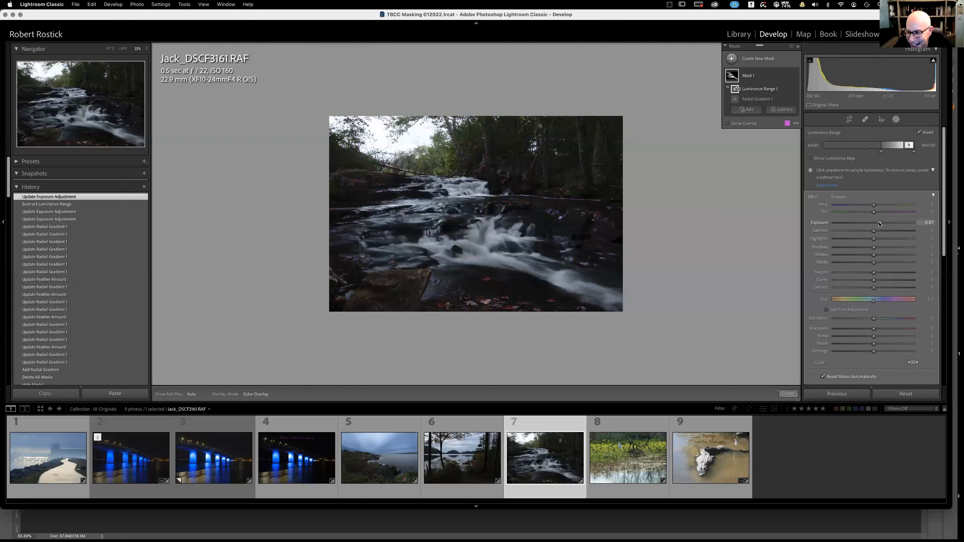
drag(880, 224, 882, 224)
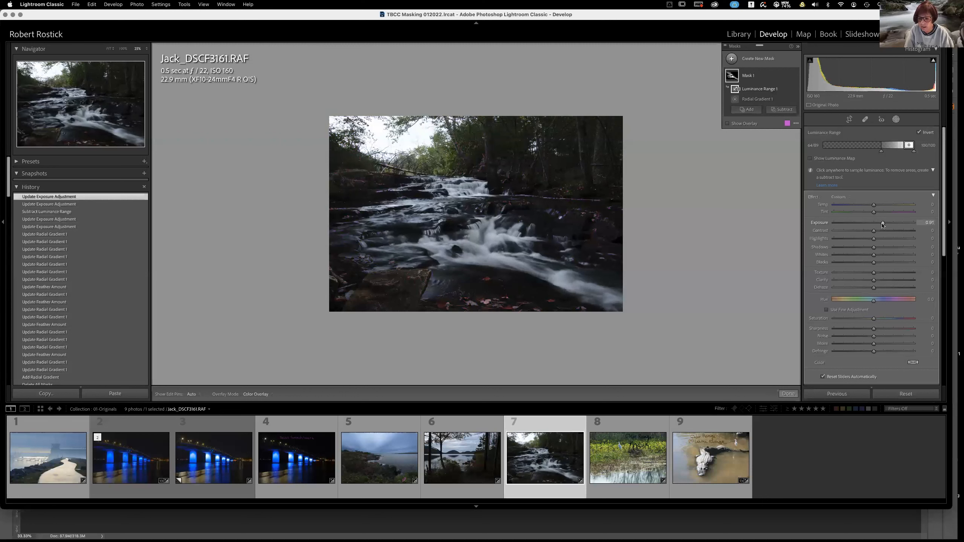
drag(882, 224, 882, 224)
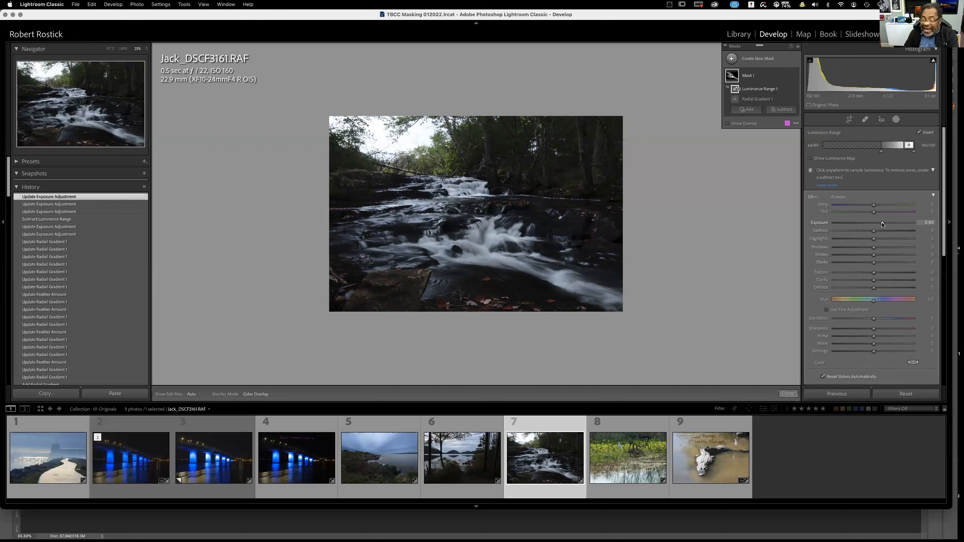
Preview the overlay of Mask 1 and delete this mask from the waterfall photo.
mouse_move(728, 80)
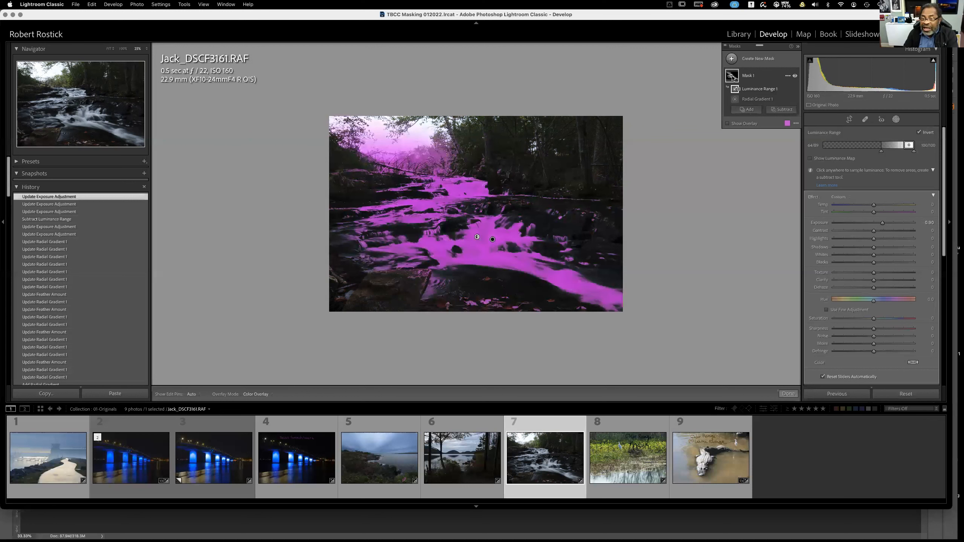
click(759, 77)
click(787, 76)
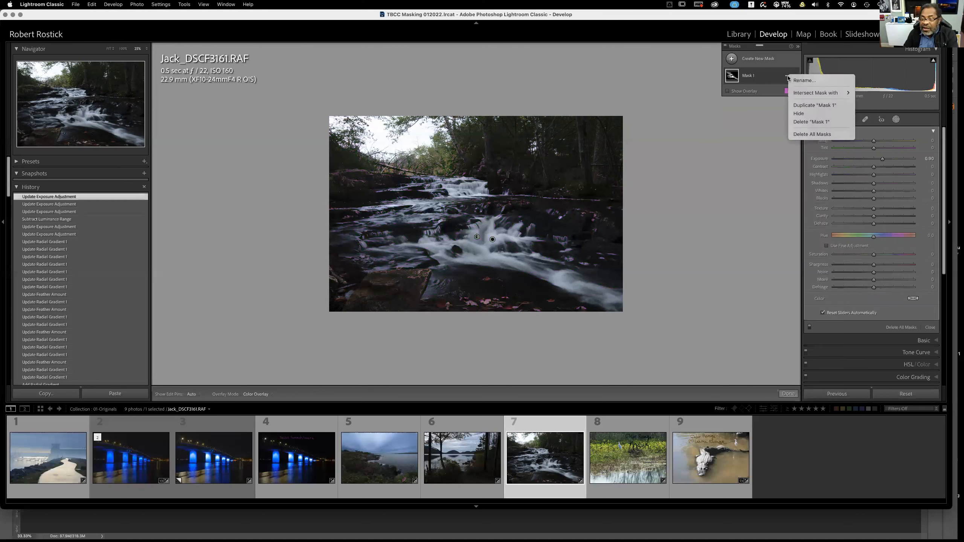
click(810, 123)
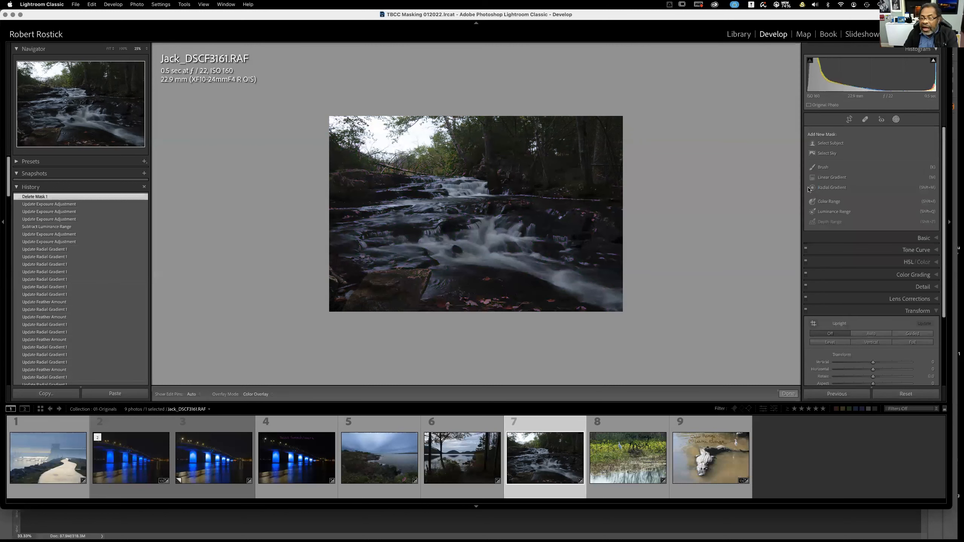
Paint a new Brush mask over the whole waterfall and stream down to the photo's lower-right corner.
click(896, 120)
click(895, 119)
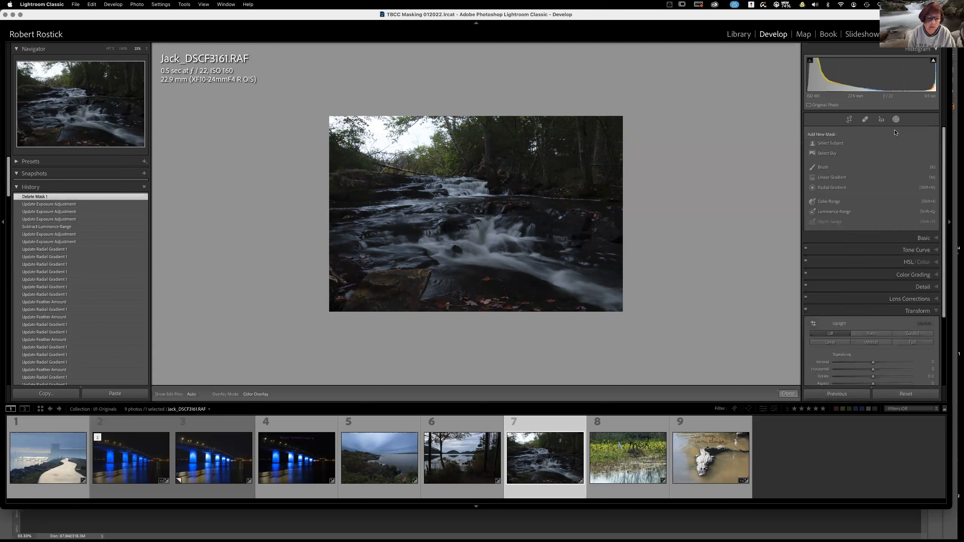
click(827, 168)
click(459, 194)
mouse_move(458, 194)
mouse_down()
mouse_move(427, 190)
mouse_move(398, 202)
mouse_move(443, 221)
mouse_move(493, 185)
mouse_move(504, 196)
mouse_move(456, 225)
mouse_move(623, 307)
mouse_move(544, 260)
mouse_move(562, 247)
mouse_move(554, 238)
mouse_move(509, 231)
mouse_move(561, 222)
mouse_move(395, 224)
mouse_move(389, 215)
mouse_move(363, 227)
mouse_move(472, 254)
mouse_move(371, 253)
mouse_move(465, 240)
mouse_move(617, 301)
mouse_move(581, 258)
mouse_move(626, 262)
mouse_up()
Intersect the brush mask with a Luminance Range sampled from the bright water in the middle of the falls.
mouse_move(755, 80)
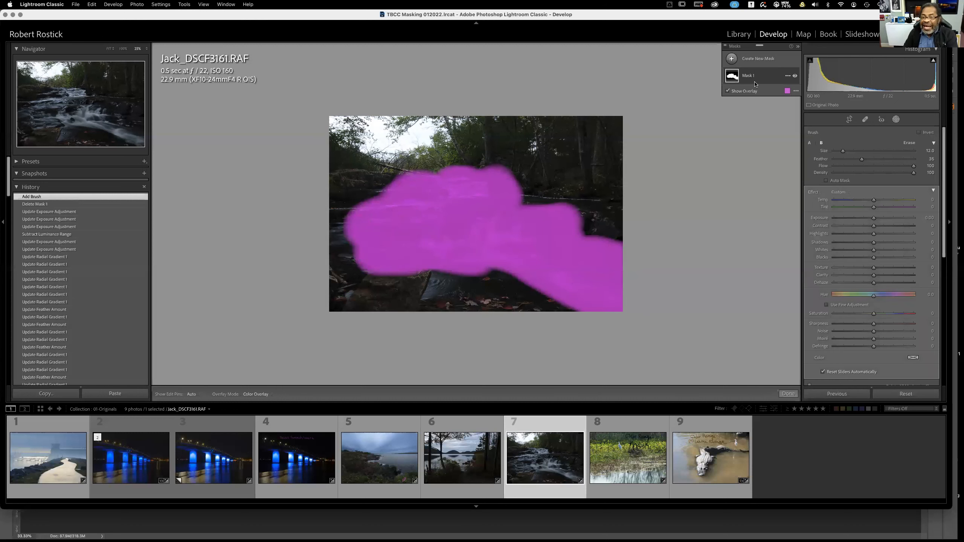
click(788, 77)
mouse_move(835, 93)
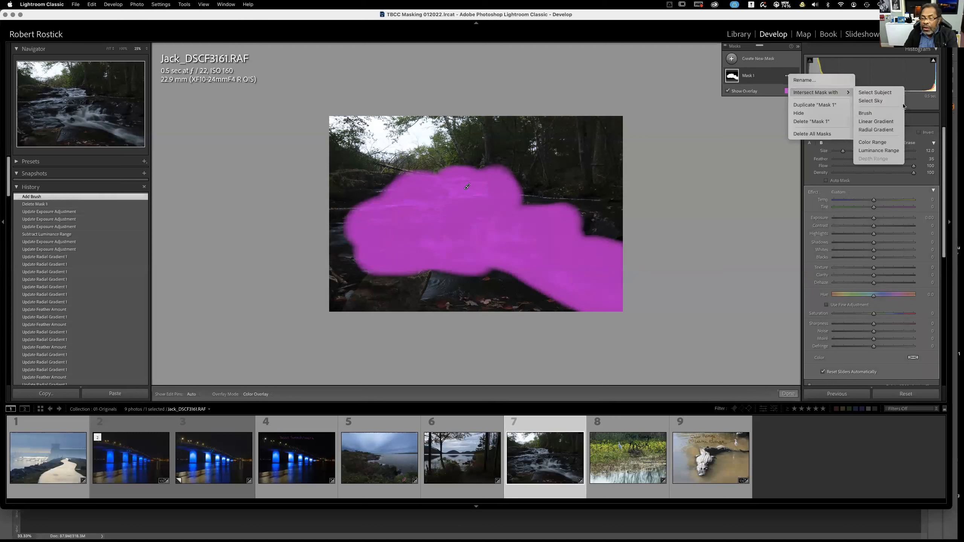
click(879, 151)
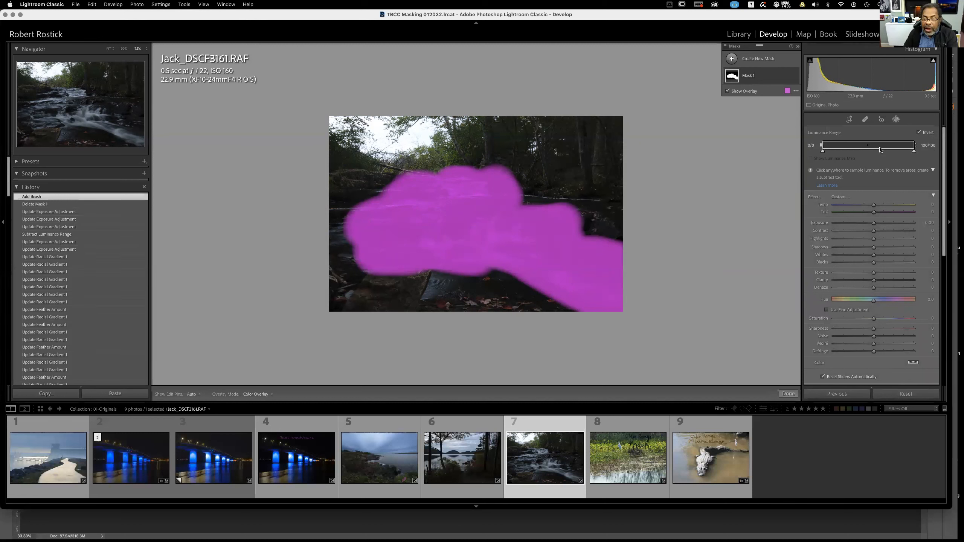
click(728, 91)
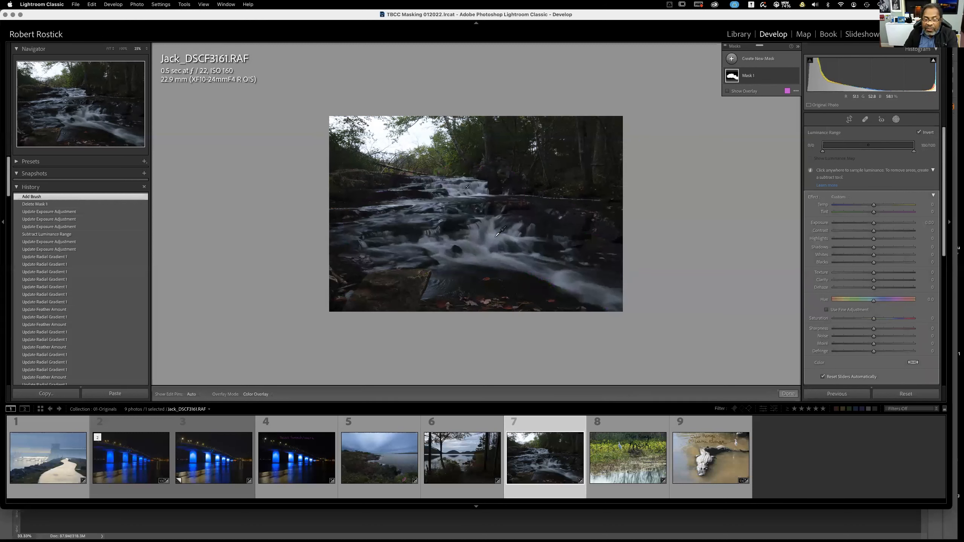
click(495, 237)
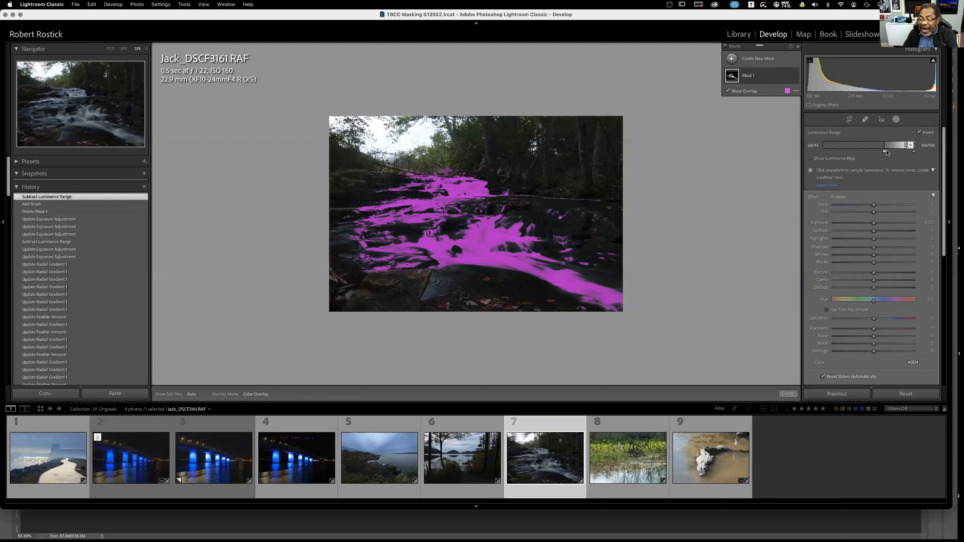
Fine-tune the lower limit of the luminance range and raise the masked water's exposure to about 0.5.
mouse_move(885, 152)
mouse_down()
mouse_move(866, 153)
mouse_move(887, 153)
mouse_up()
drag(887, 153, 884, 153)
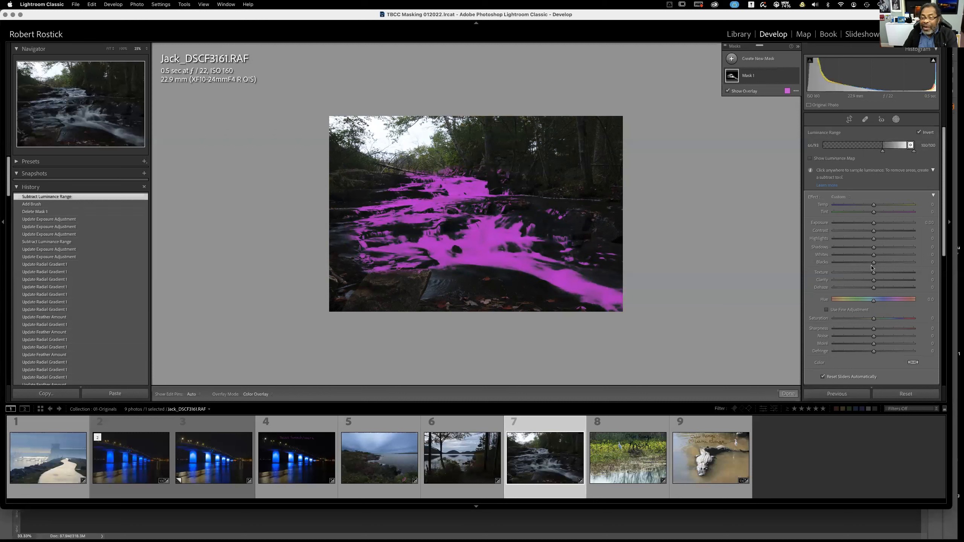
drag(875, 226, 879, 226)
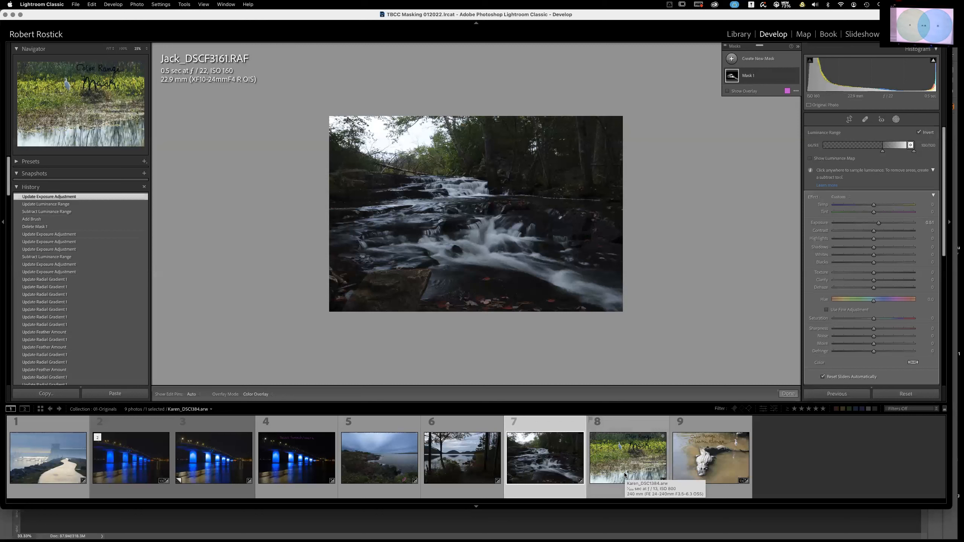
key(super+Tab)
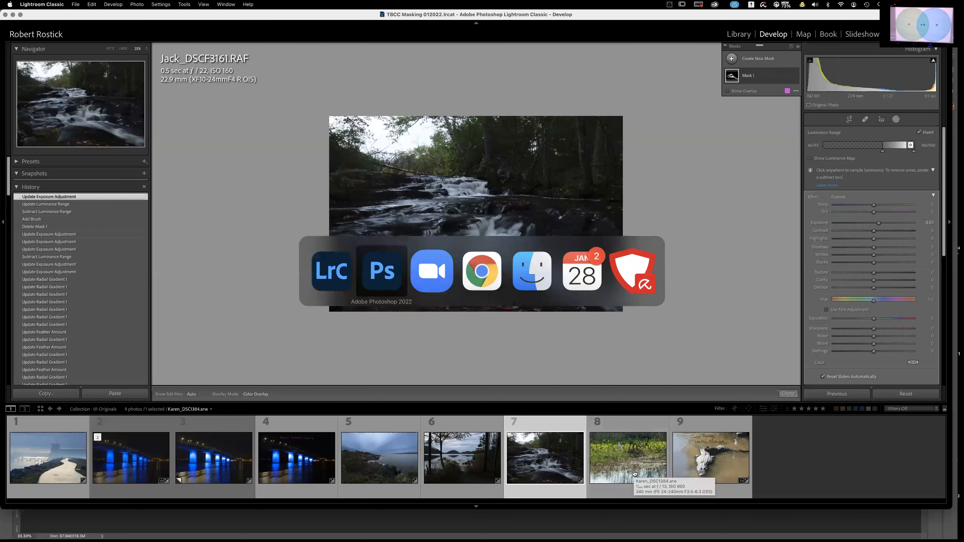
key(super+Tab)
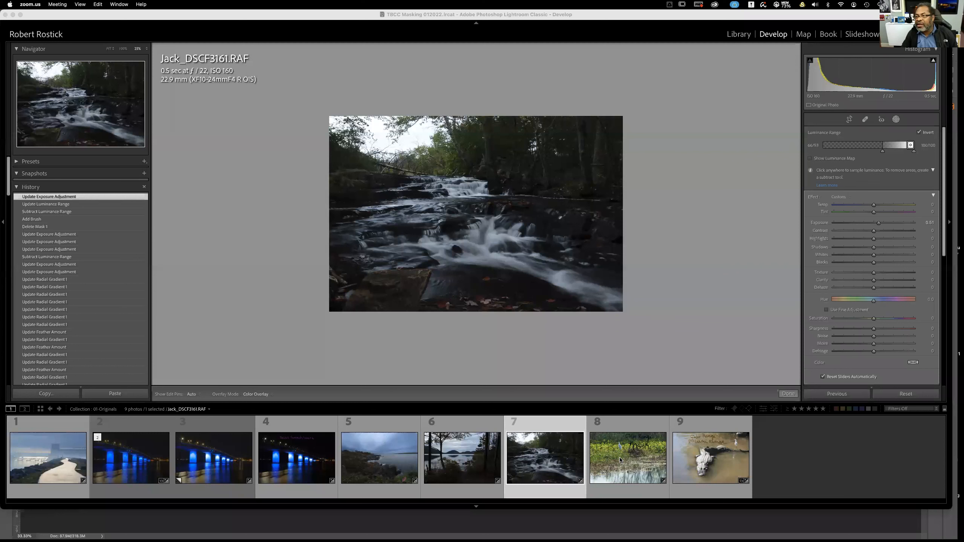
Collapse the edit history and look through the harbor path, rocky coast, lake and waterfall photos with their masks.
click(16, 189)
click(16, 188)
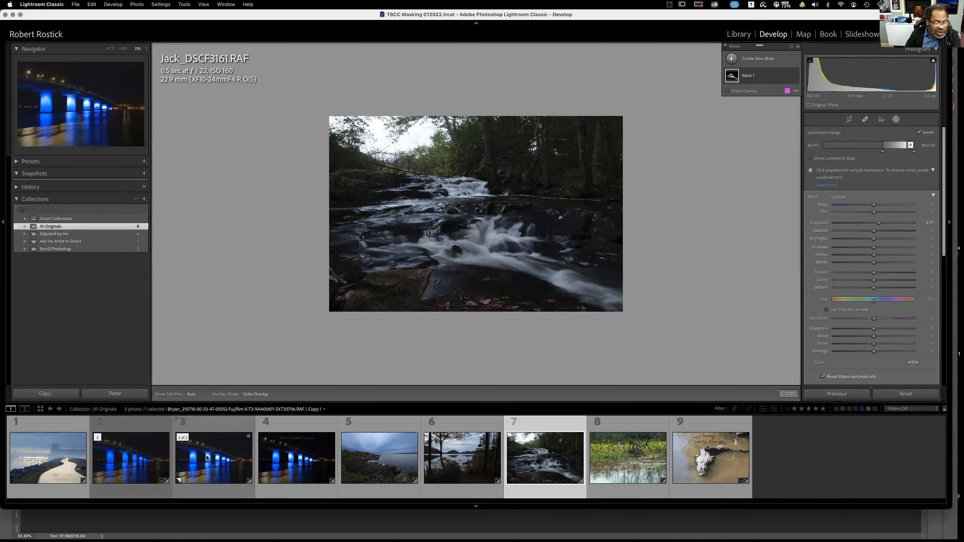
click(50, 459)
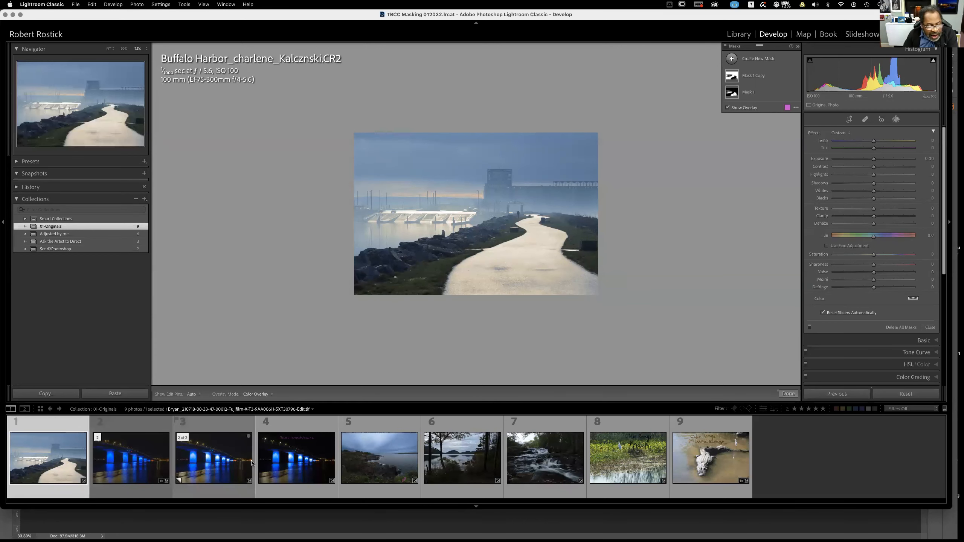
click(376, 463)
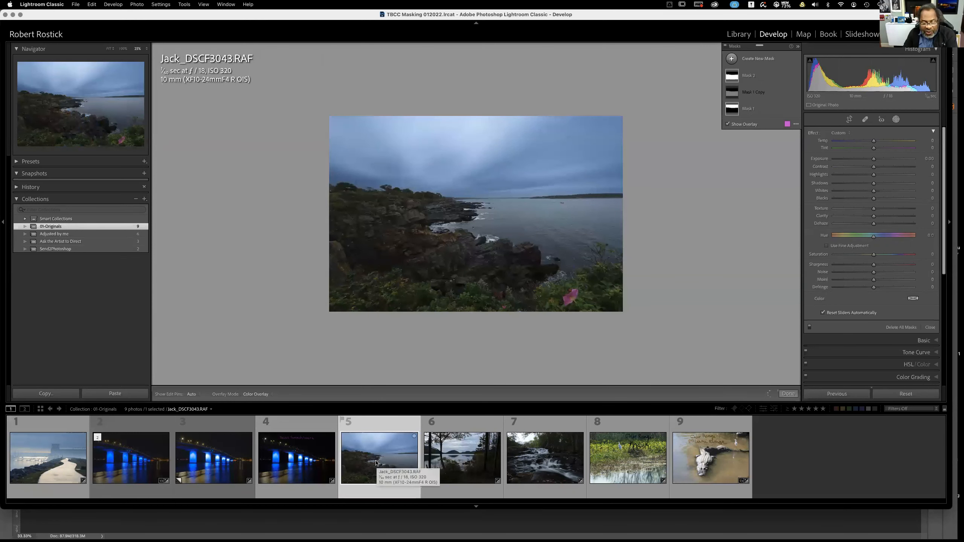
click(470, 464)
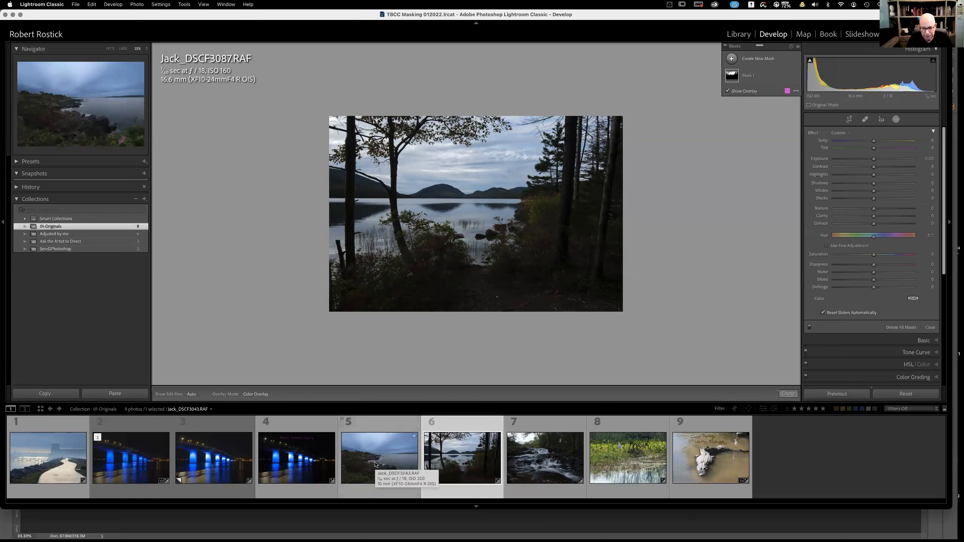
click(532, 462)
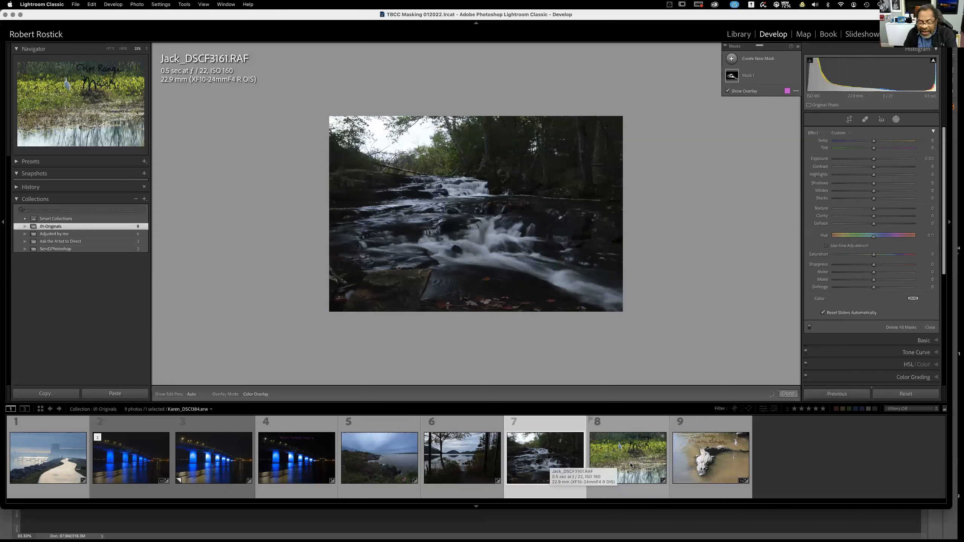
Open the marsh photo with the white egret and enlarge it.
drag(630, 466, 625, 462)
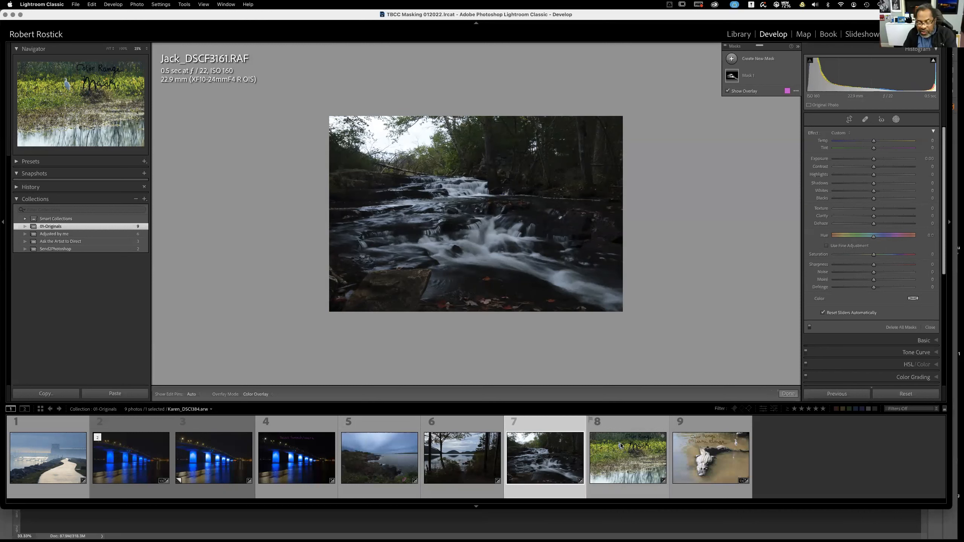
click(620, 445)
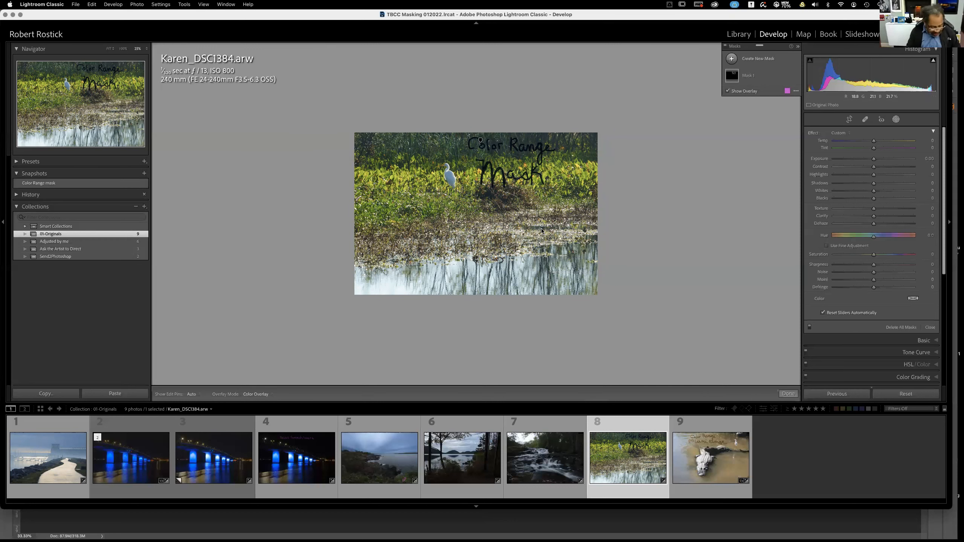
key(super+equal)
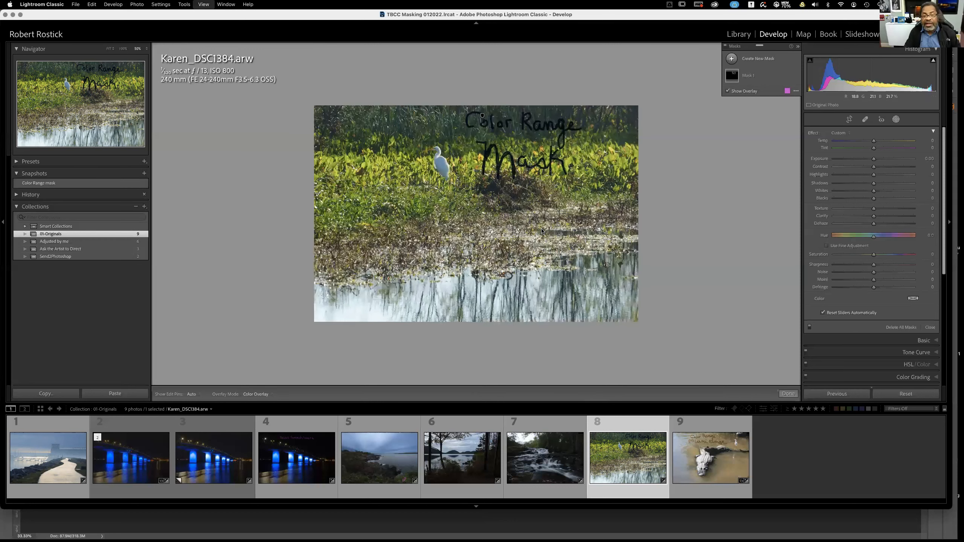
key(super+equal)
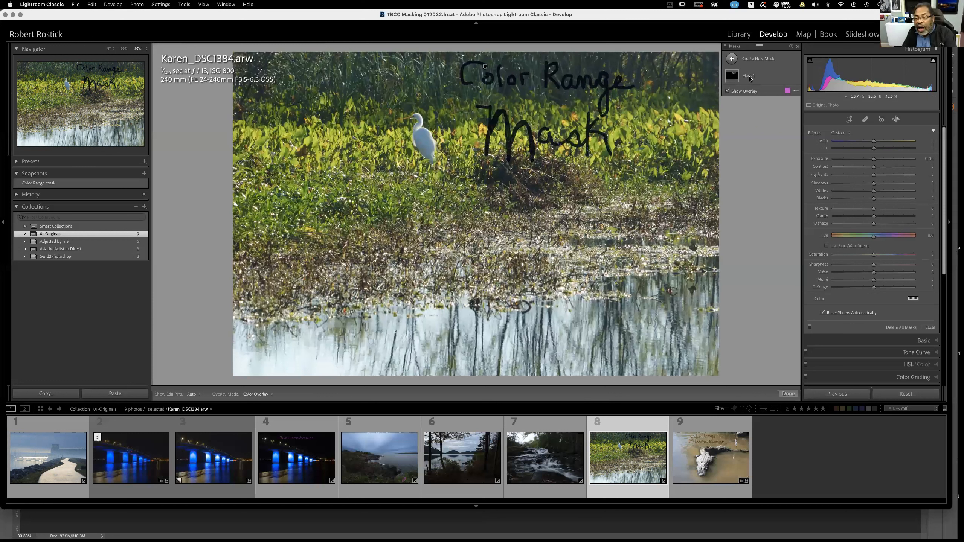
Check the overlay of the brushed lettering mask on the egret photo and delete that mask.
click(733, 78)
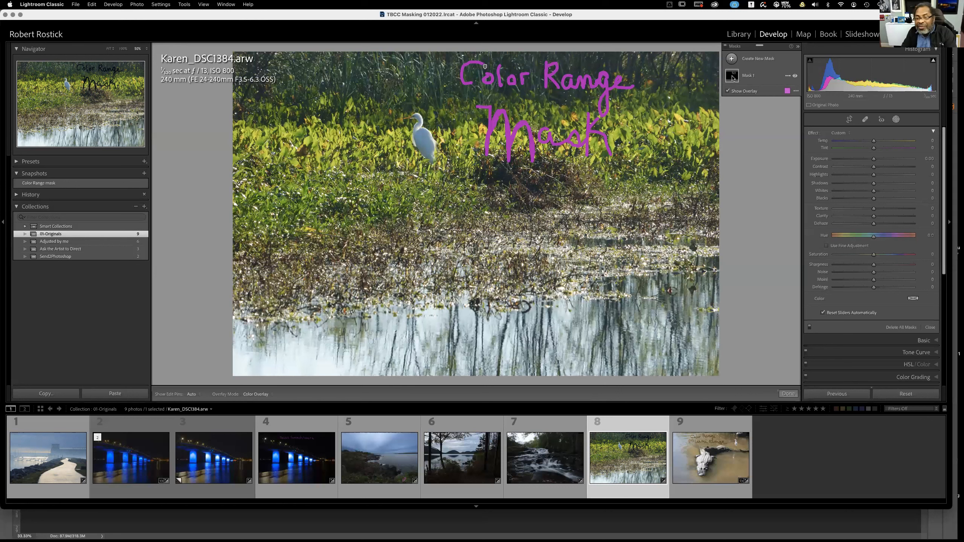
click(733, 77)
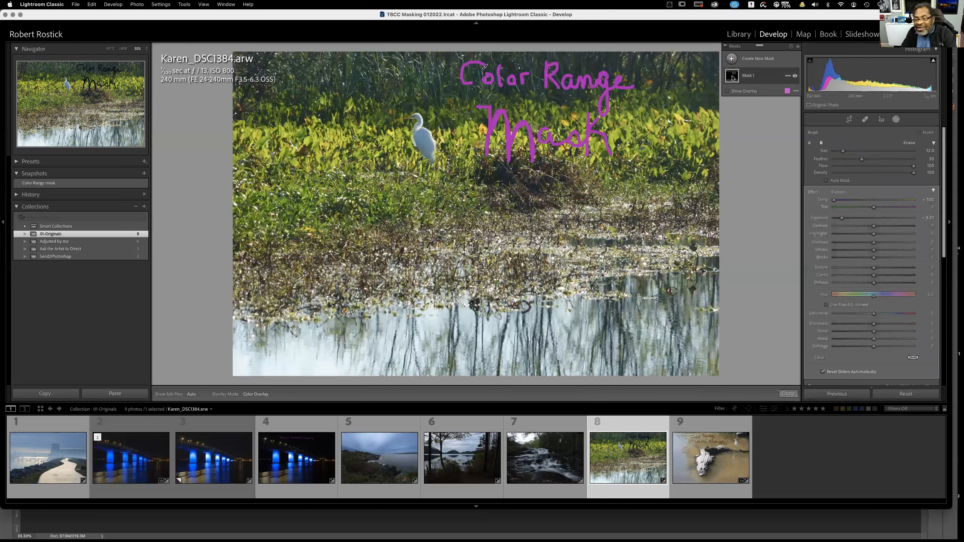
key(o)
click(788, 76)
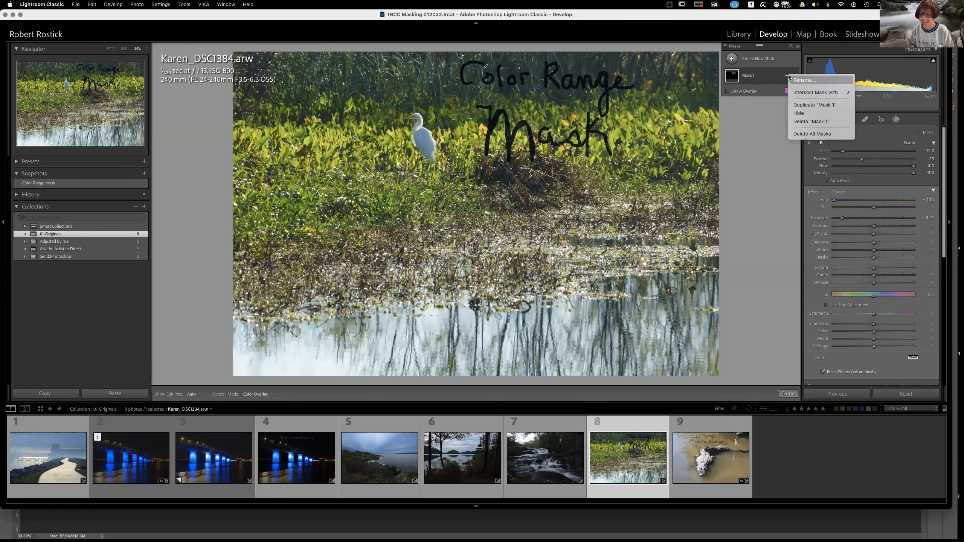
click(800, 122)
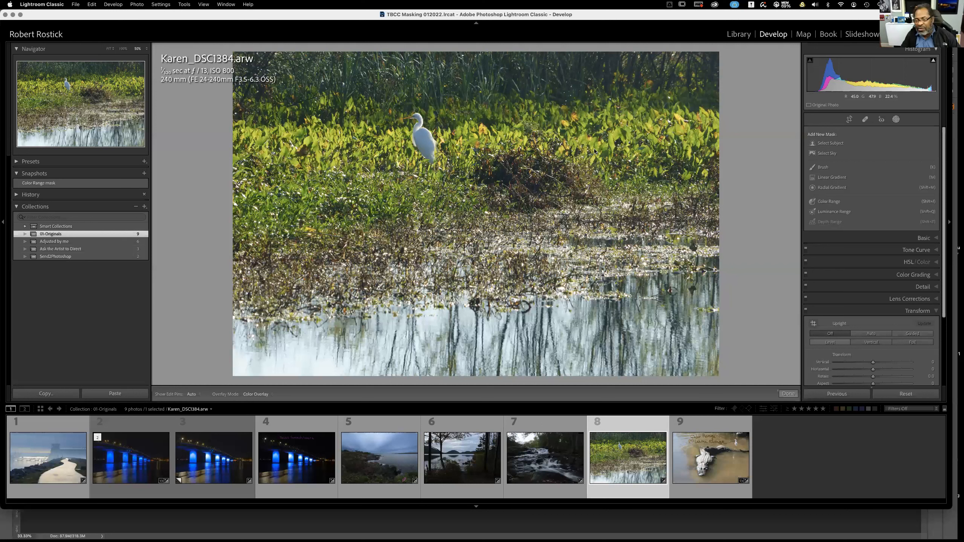
Create a new Color Range mask sampled from the bright yellow-green leaves to the right of the egret.
click(896, 120)
click(897, 121)
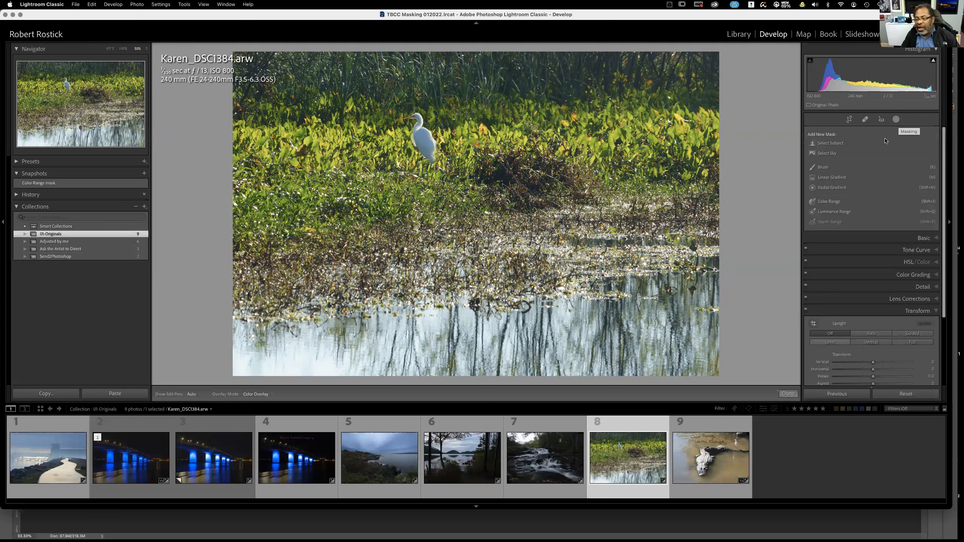
click(825, 201)
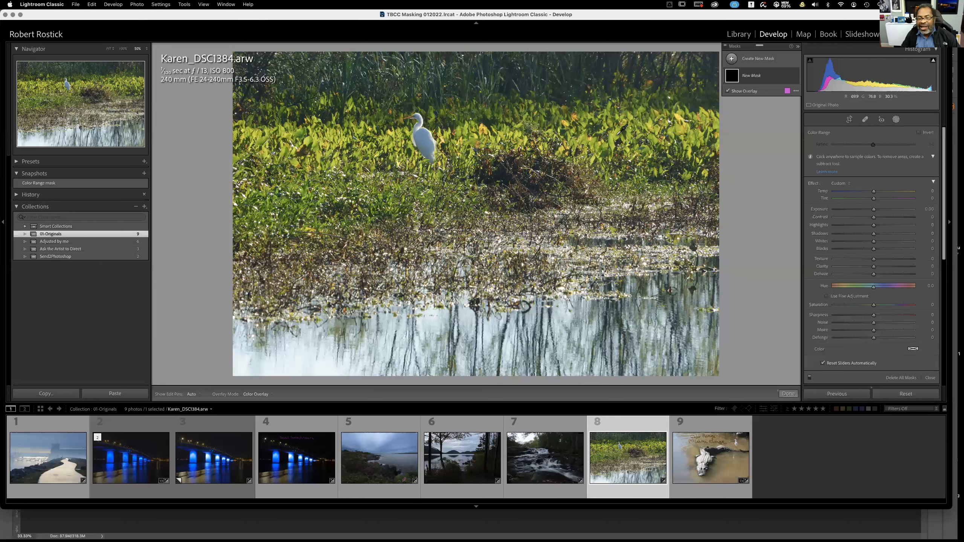
click(617, 135)
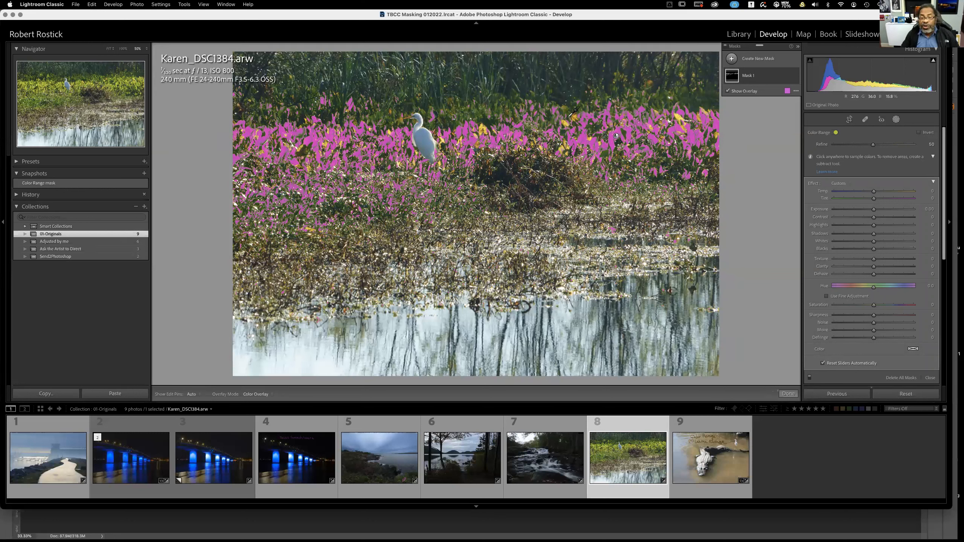
Try adding an area color sample at the upper edge of the leaves, and remove that extra sample.
drag(536, 111, 577, 121)
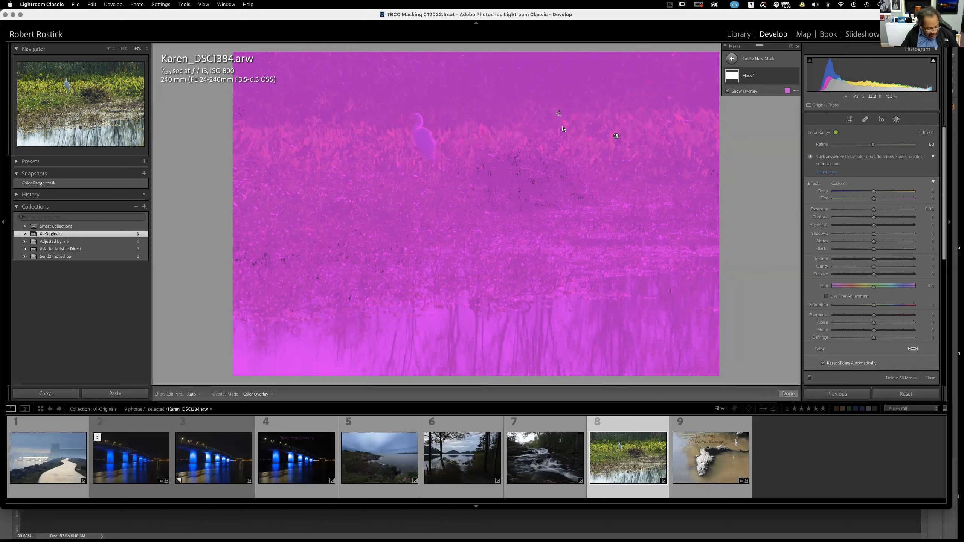
key(alt)
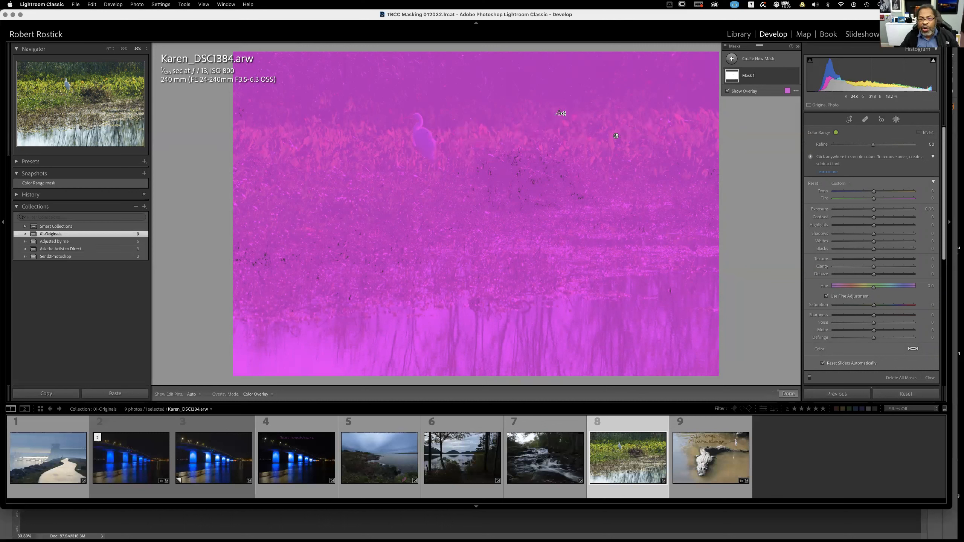
alt+click(560, 112)
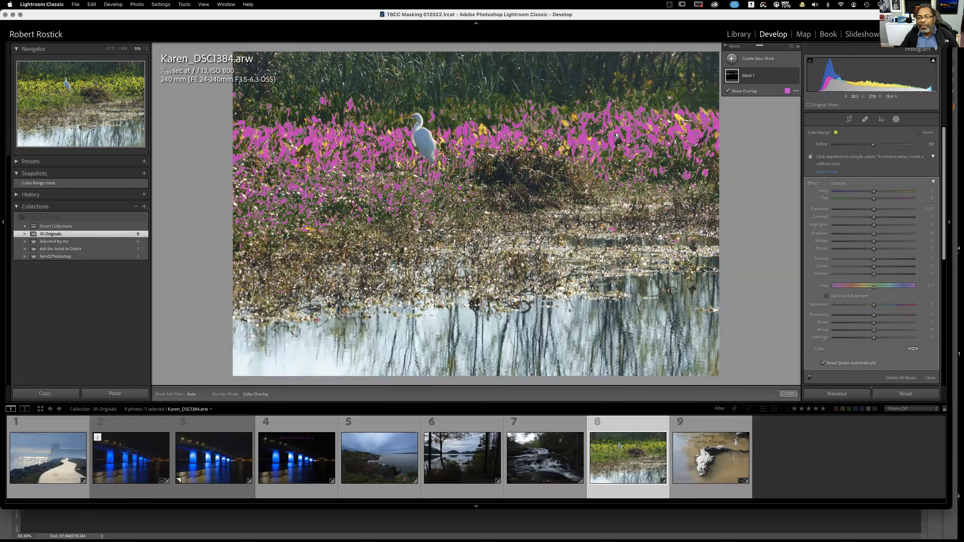
Try the color range's Refine amount at values such as 34, 78 and 1 to compare the mask coverage.
mouse_move(874, 149)
mouse_down()
mouse_move(902, 149)
mouse_move(851, 148)
mouse_move(869, 148)
mouse_up()
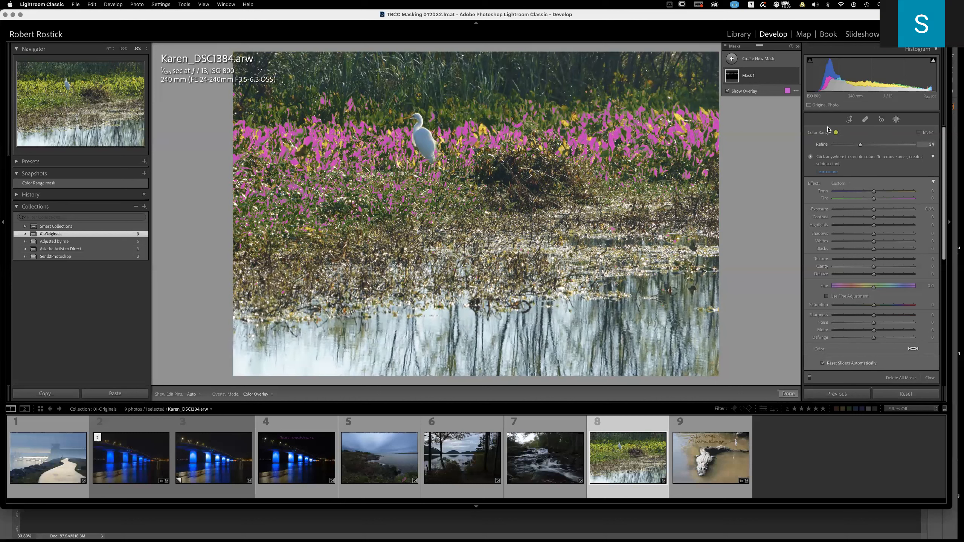
drag(860, 147, 895, 151)
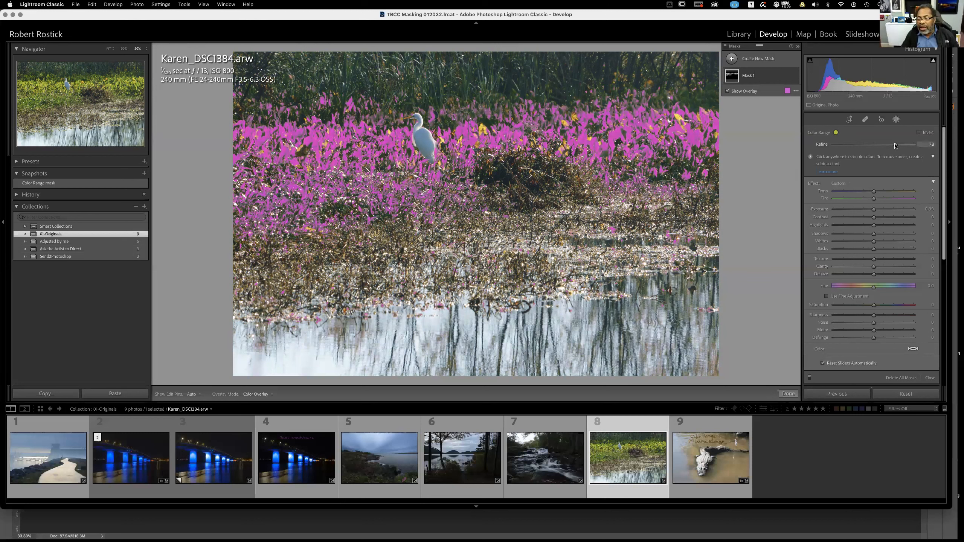
drag(895, 146, 823, 146)
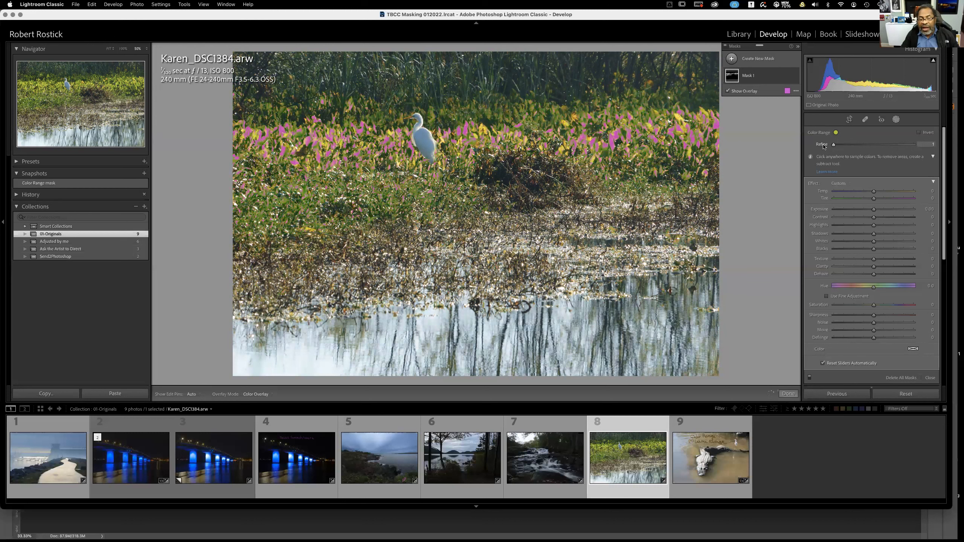
drag(823, 146, 850, 155)
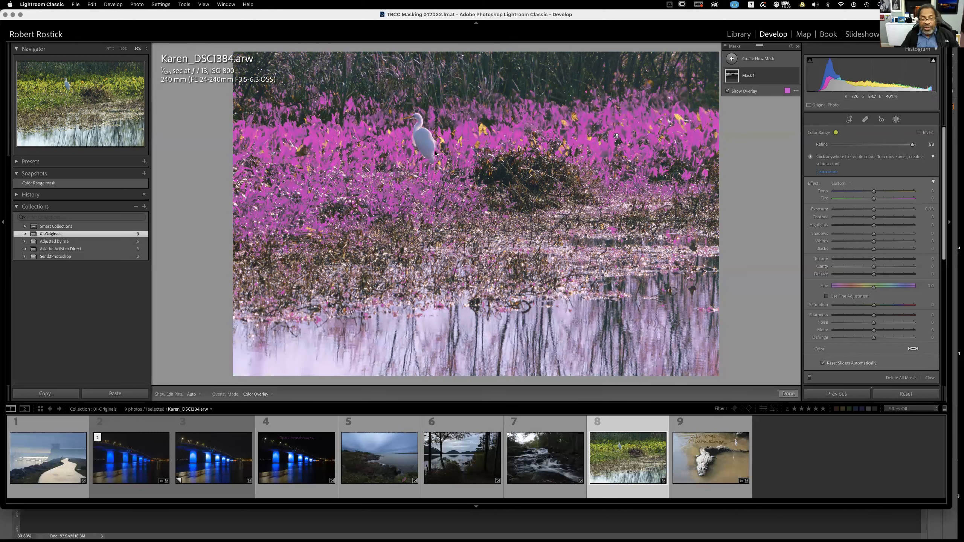
Compare low and high Refine amounts in the mask around the egret and set Refine to about 89.
click(433, 152)
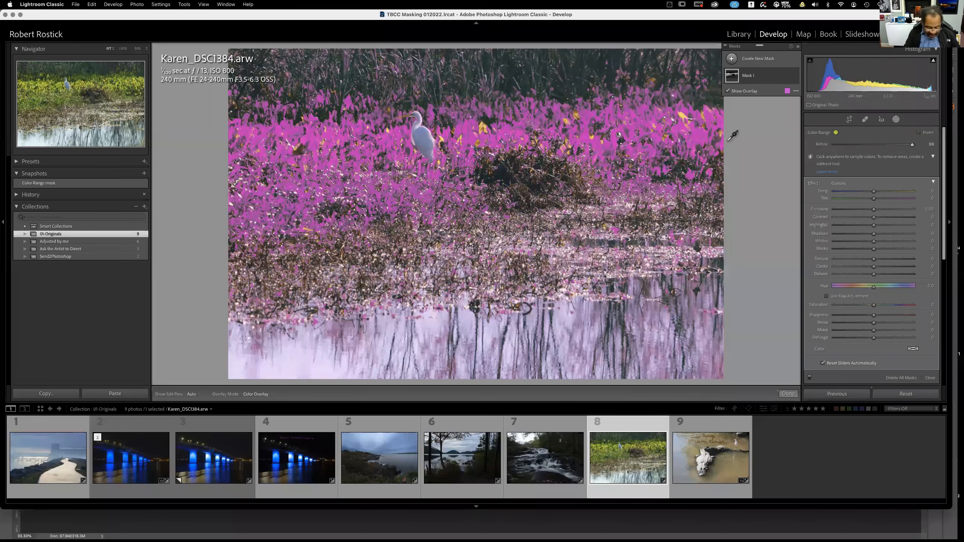
key(super+equal)
key(super+equal)
key(super+equal)
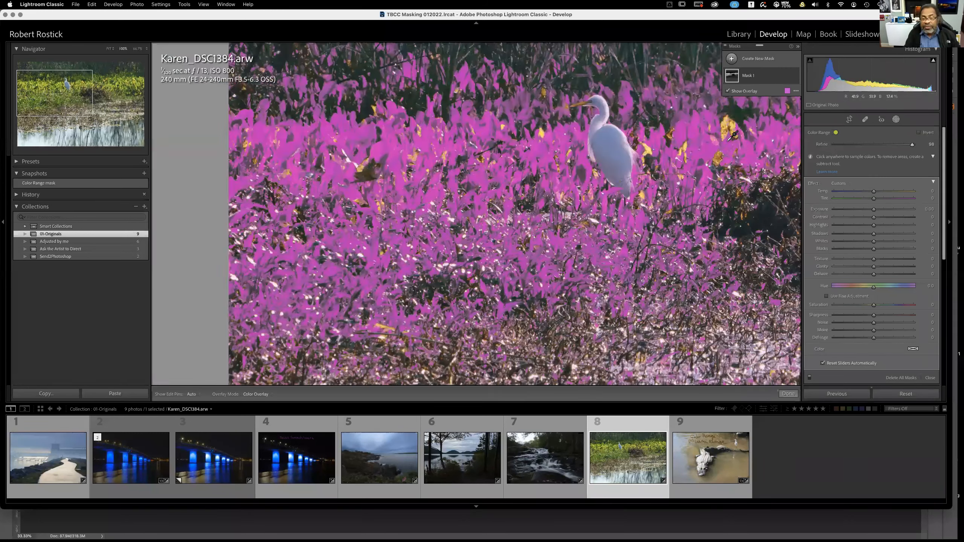
drag(725, 139, 475, 240)
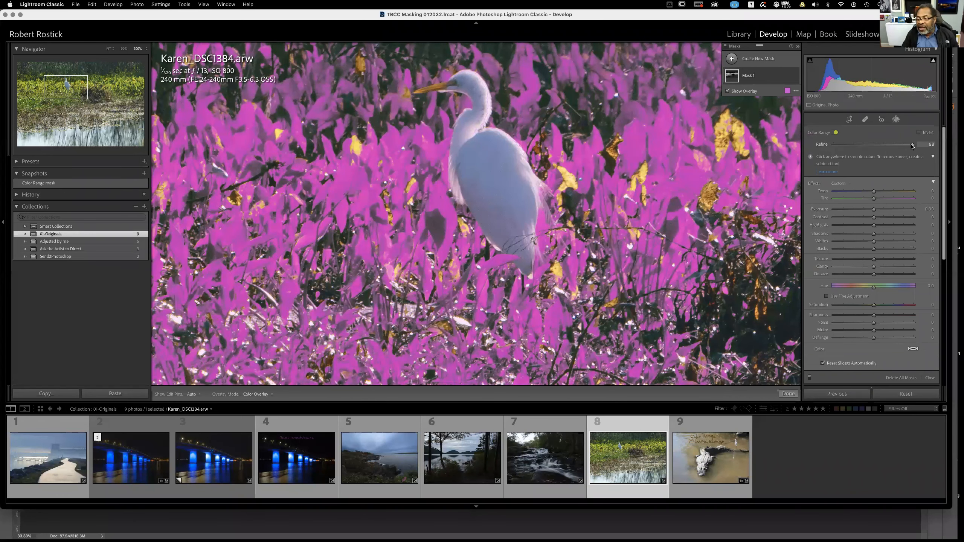
drag(851, 145, 840, 144)
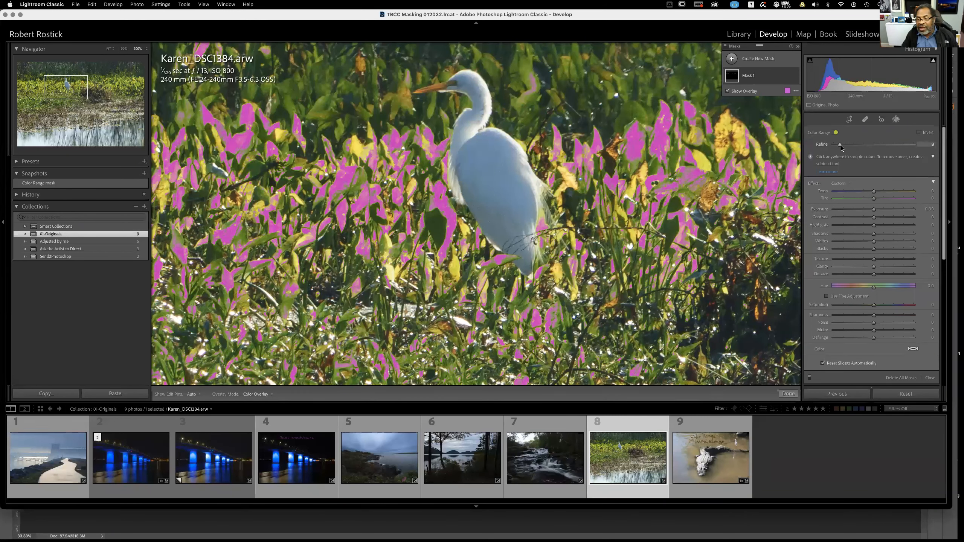
drag(860, 148, 825, 147)
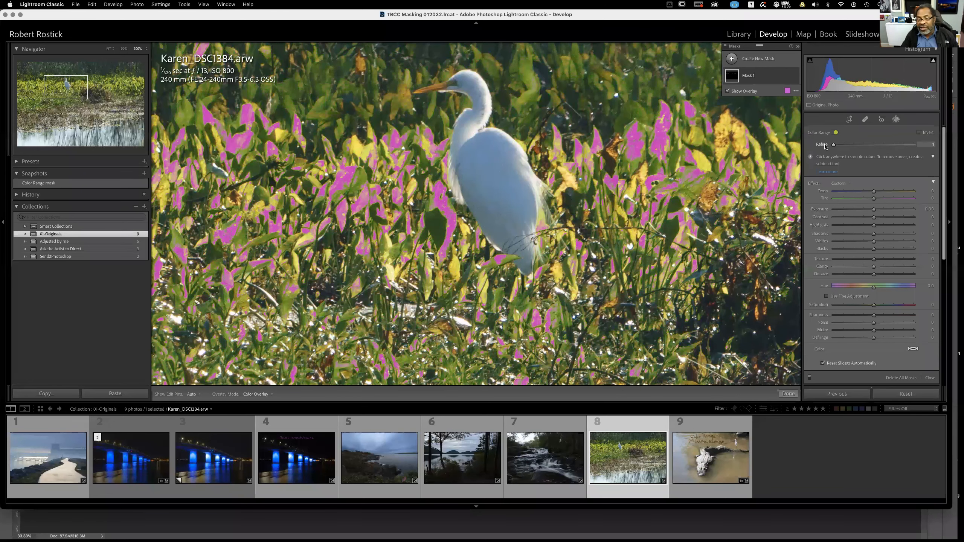
drag(824, 147, 903, 150)
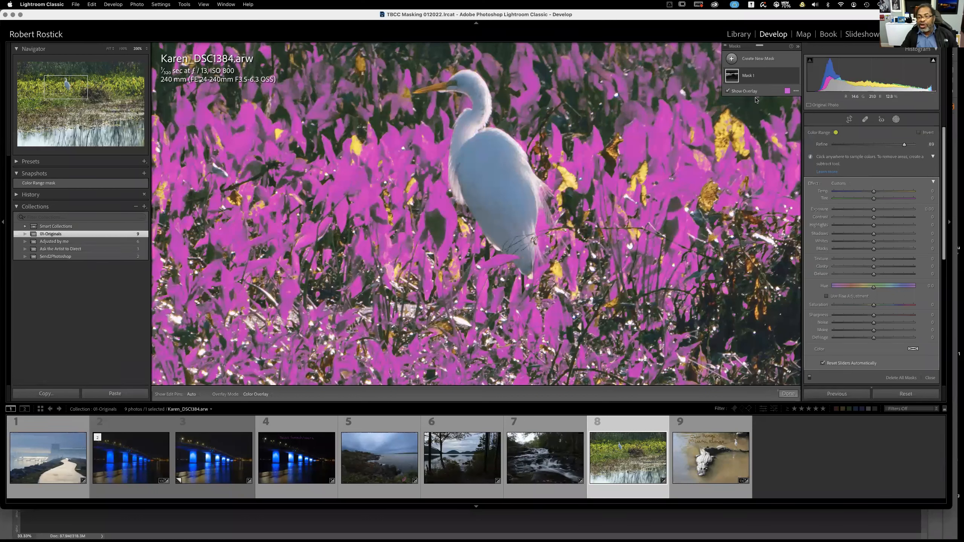
Subtract from the color range mask with a size 3.0 brush, painting along the rear edge of the egret's body.
click(759, 77)
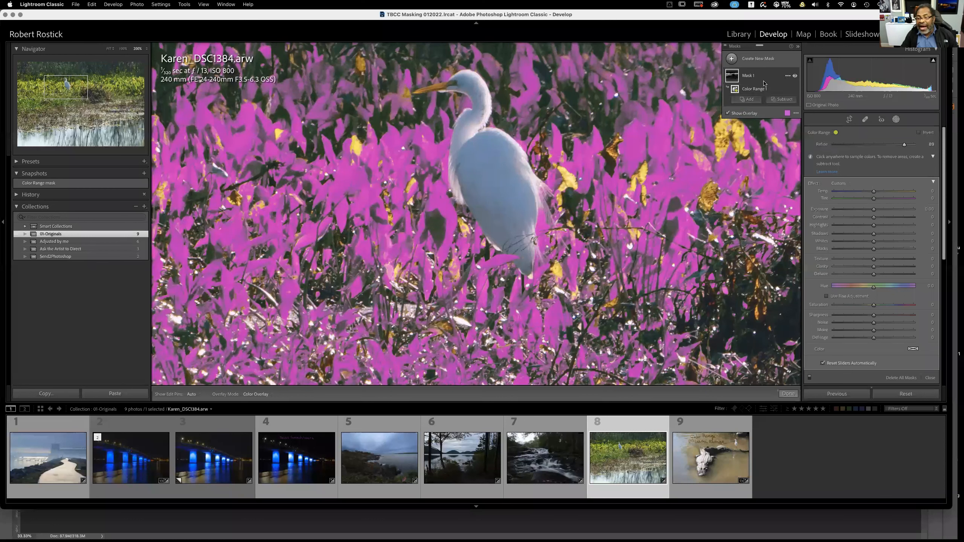
click(778, 100)
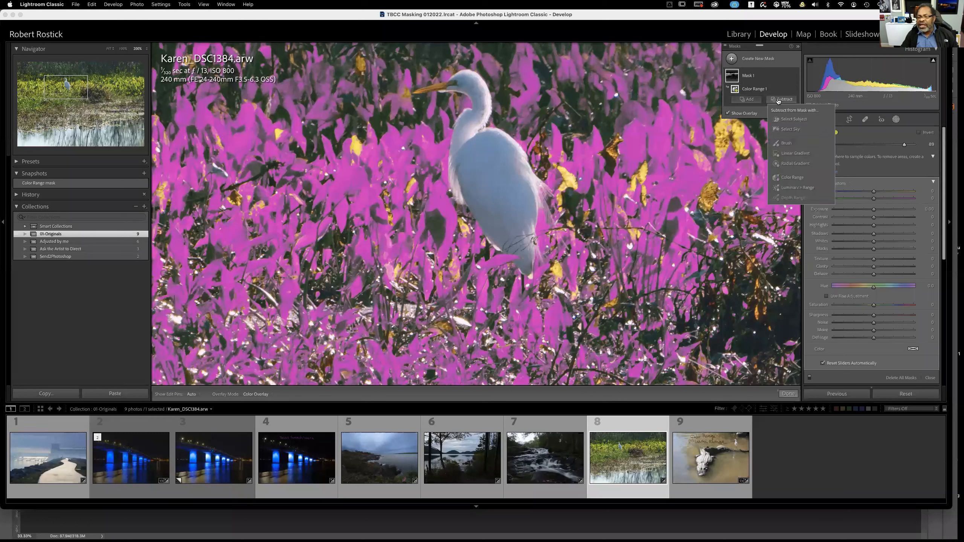
click(785, 144)
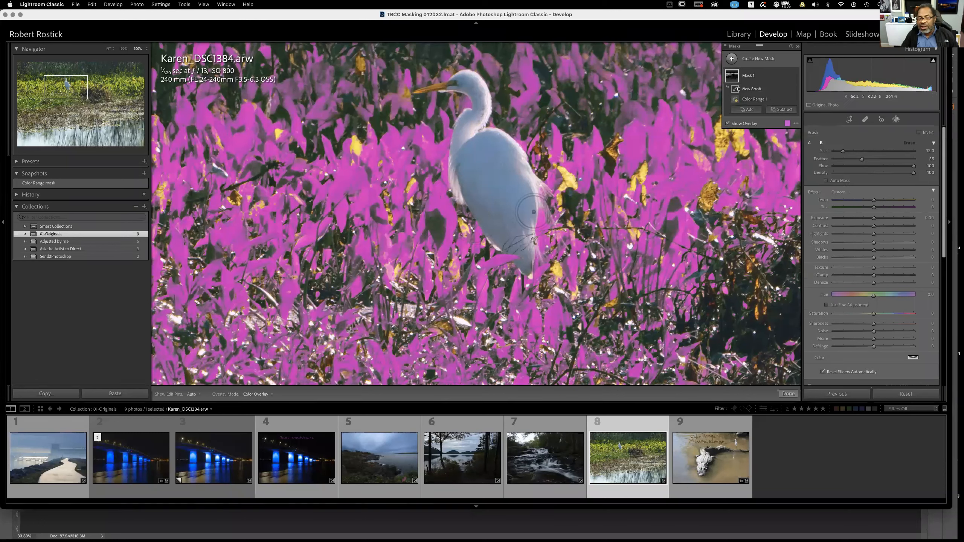
key(bracketleft)
key(bracketleft)
key(bracketleft)
key(bracketleft)
key(bracketleft)
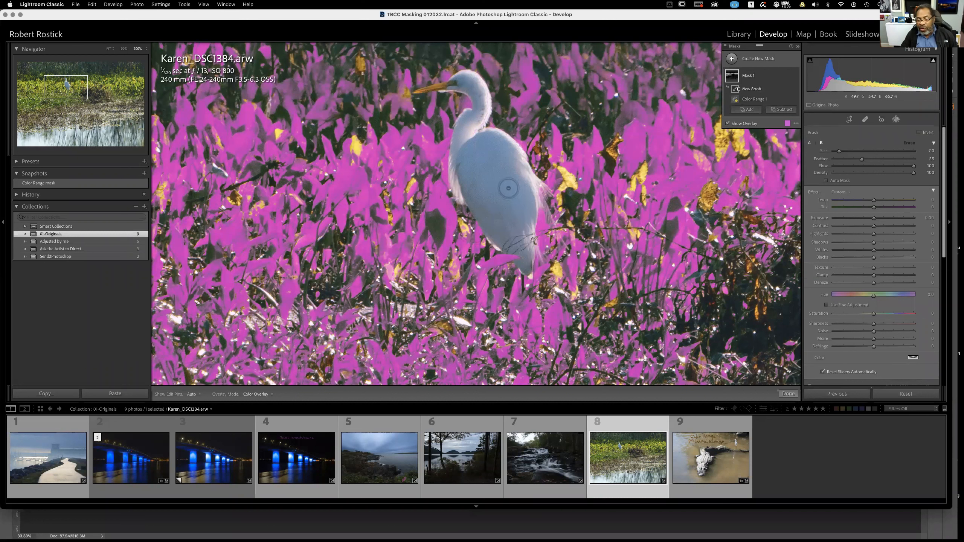
key(bracketleft)
key(bracketleft)
key(bracketleft)
key(bracketleft)
drag(535, 192, 535, 226)
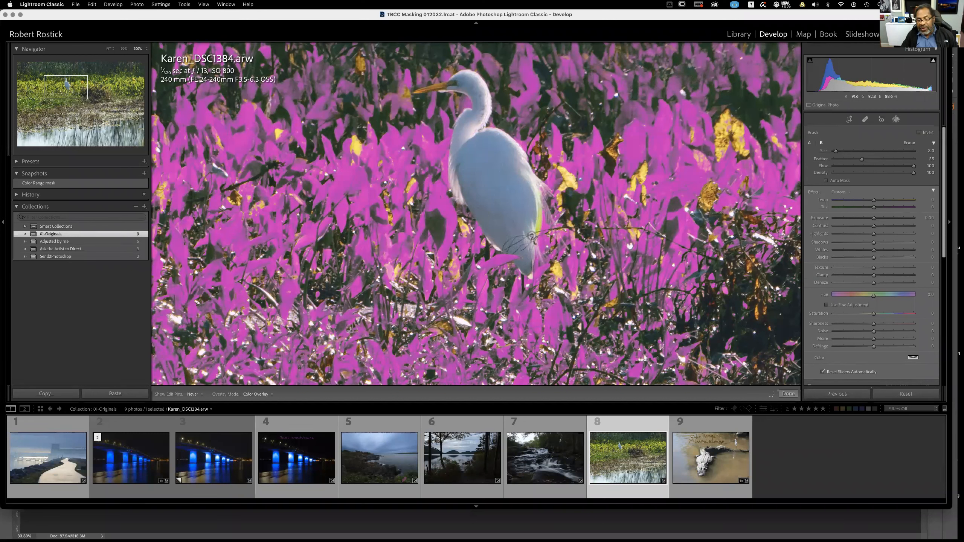
Brush the remaining overlay off the egret's body and neck, toggling the edit pins for a clear view.
key(h)
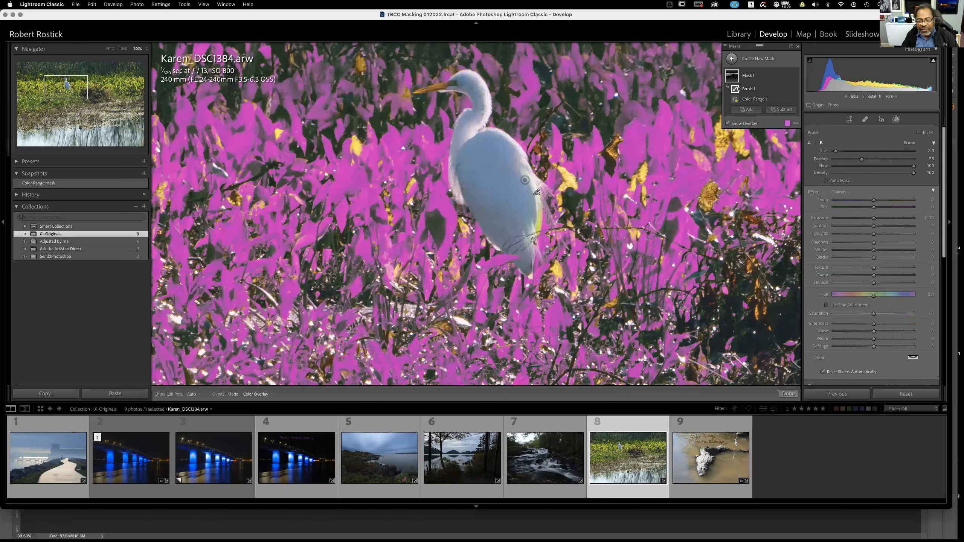
key(h)
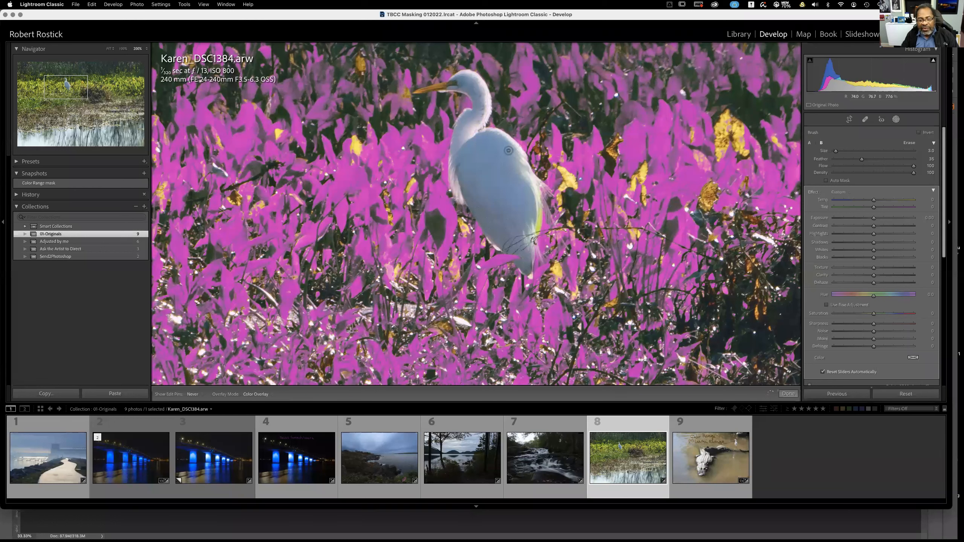
key(h)
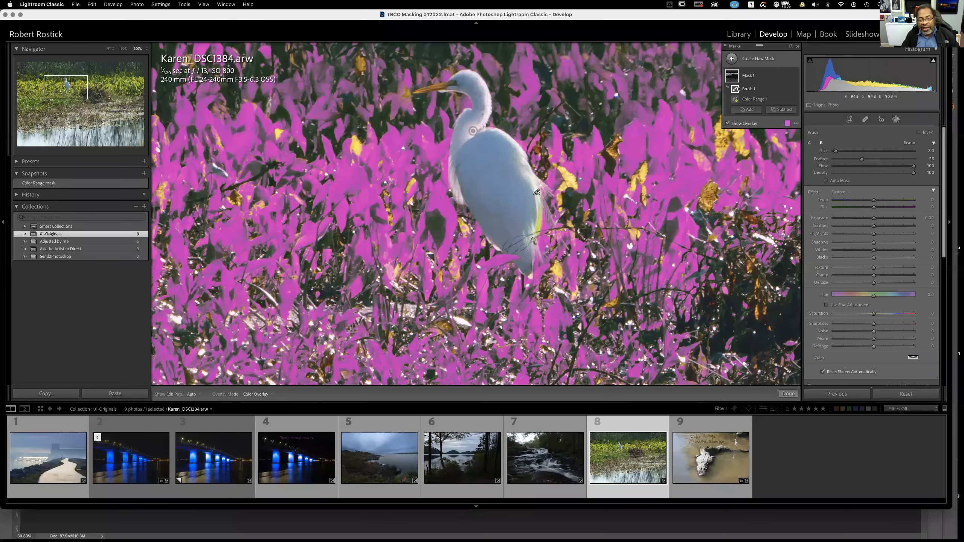
key(h)
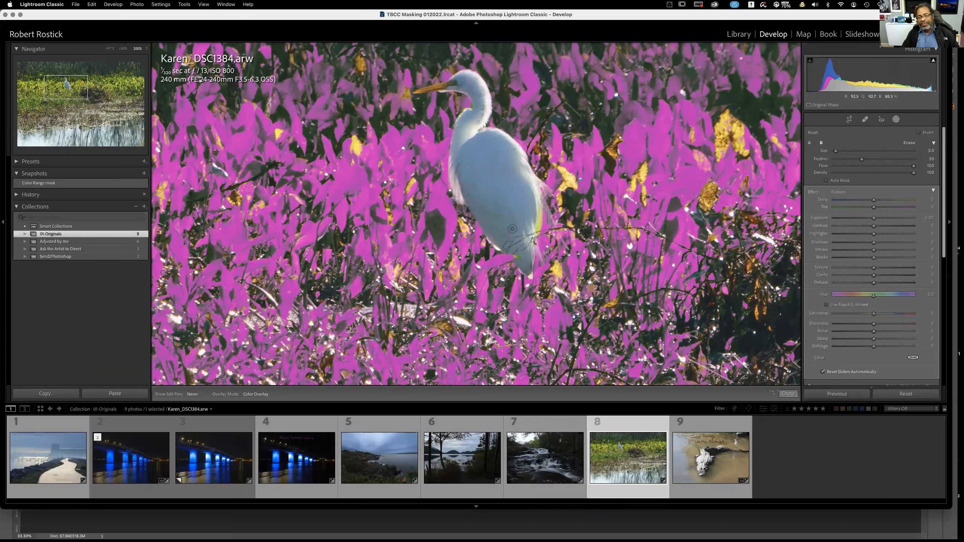
key(h)
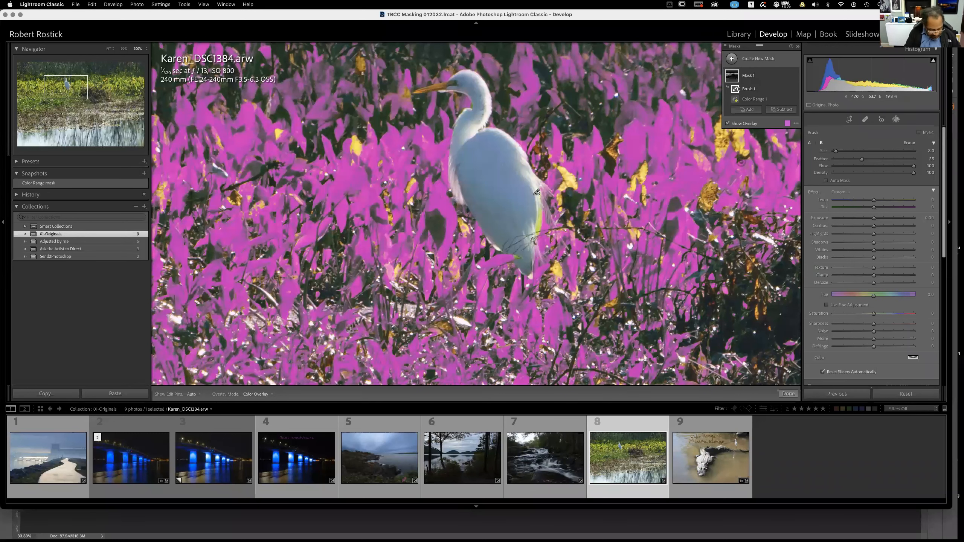
Cool the masked foliage by setting its Temp to -60.
key(super+minus)
key(super+minus)
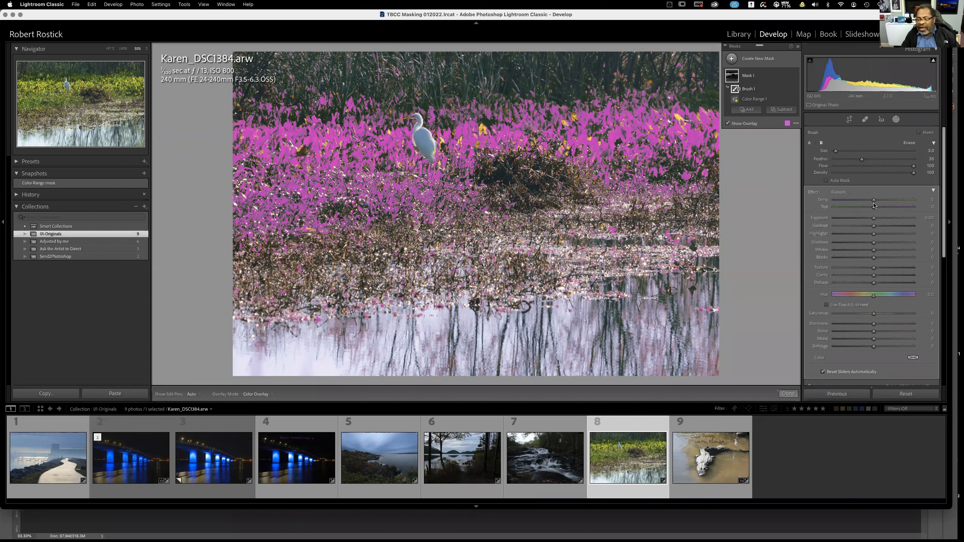
drag(873, 201, 851, 204)
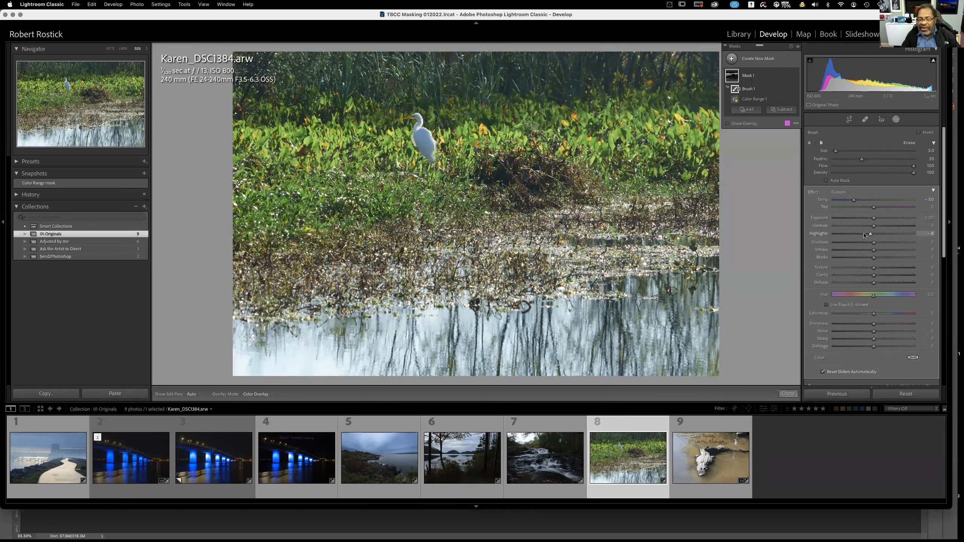
Darken the masked foliage by setting Highlights to -62 and Exposure to -0.44.
drag(870, 234, 905, 238)
text(-100)
key(Return)
click(849, 235)
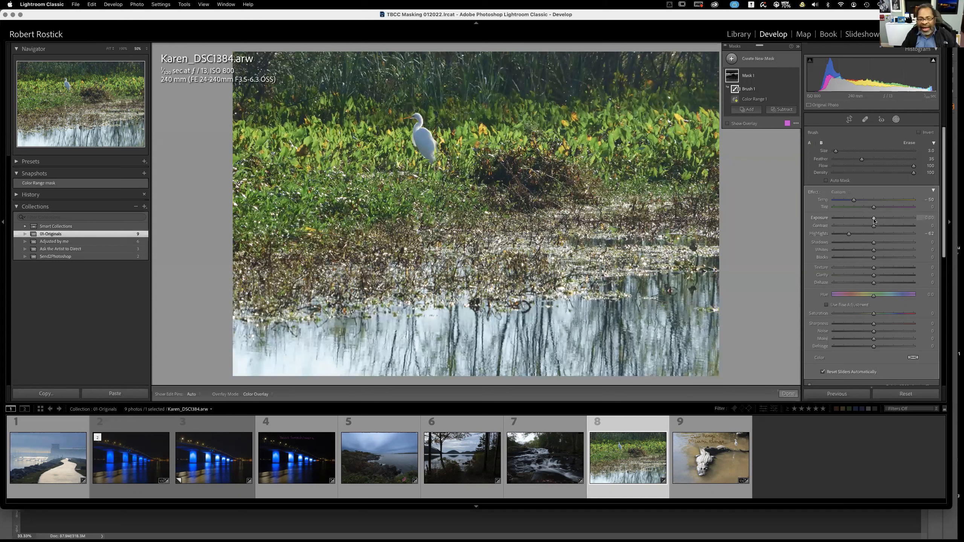
drag(873, 221, 870, 220)
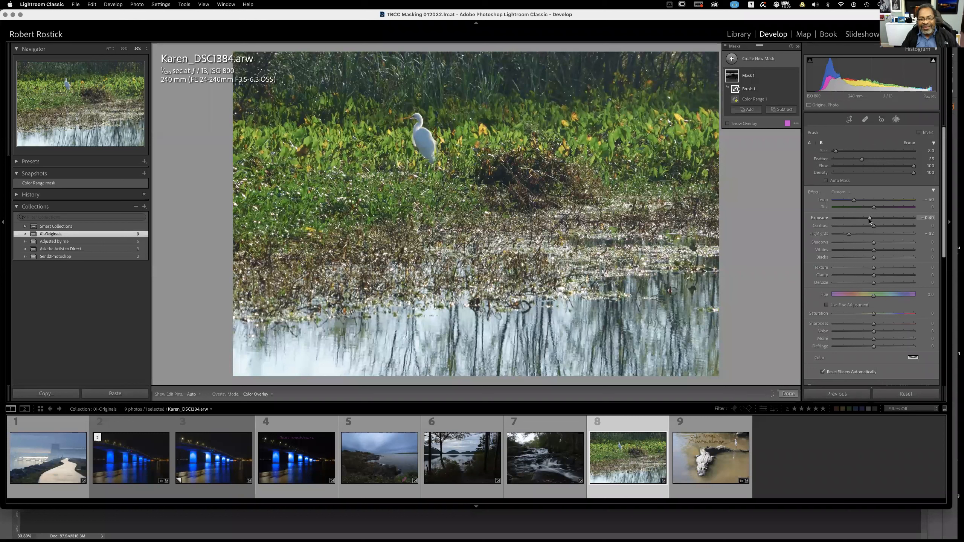
drag(868, 220, 869, 220)
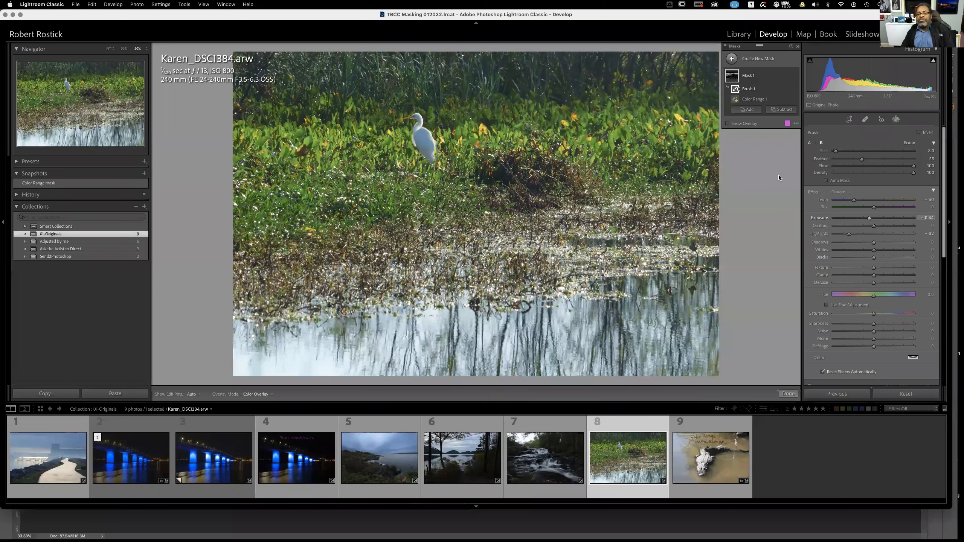
Create a new Select Subject mask covering the egret and view its overlay close up.
click(731, 61)
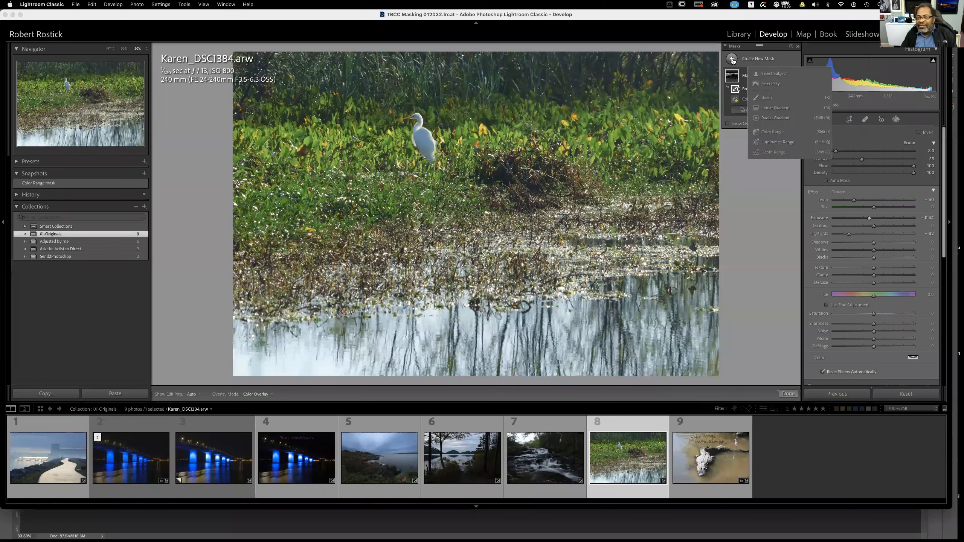
click(767, 73)
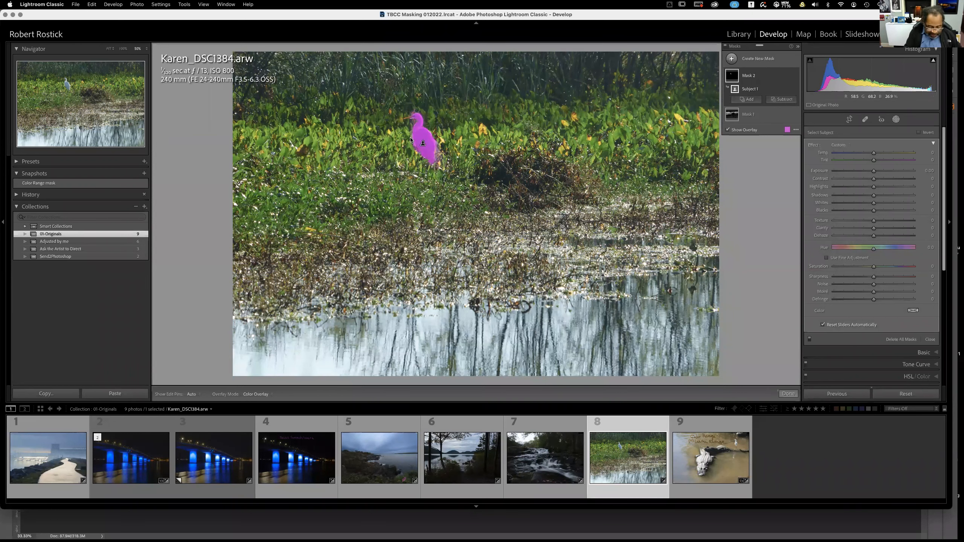
key(super+equal)
key(super+equal)
key(super+equal)
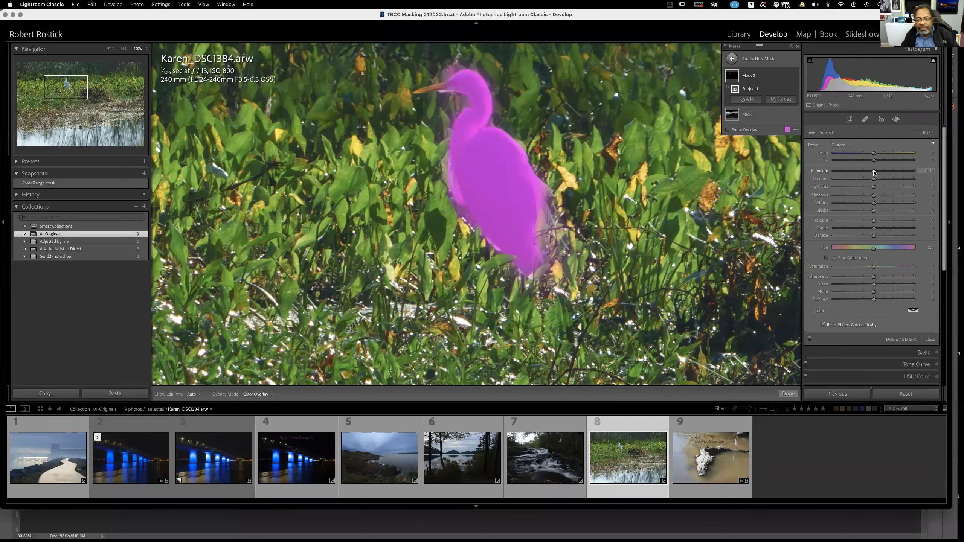
Brighten the masked egret slightly with Exposure and compare the photo before and after the edits.
drag(874, 173, 880, 173)
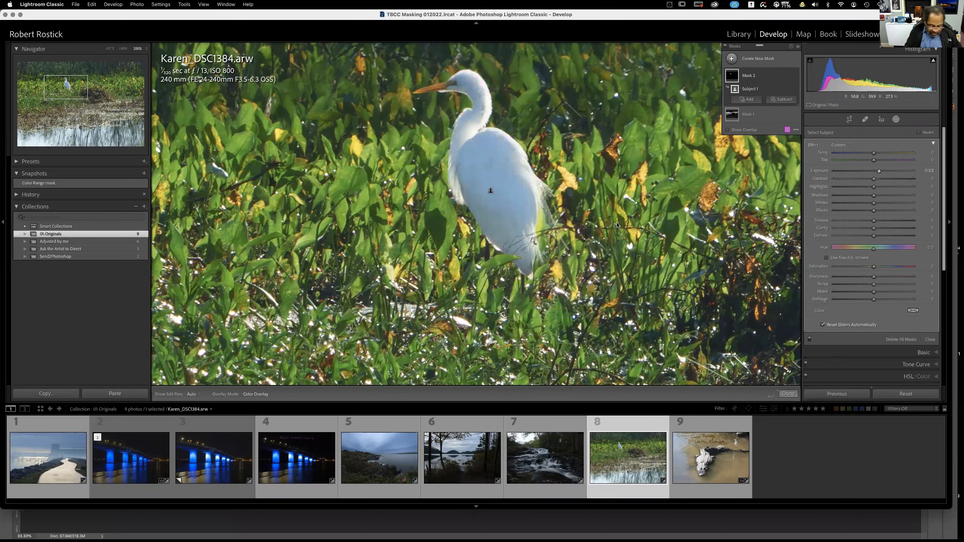
key(super+minus)
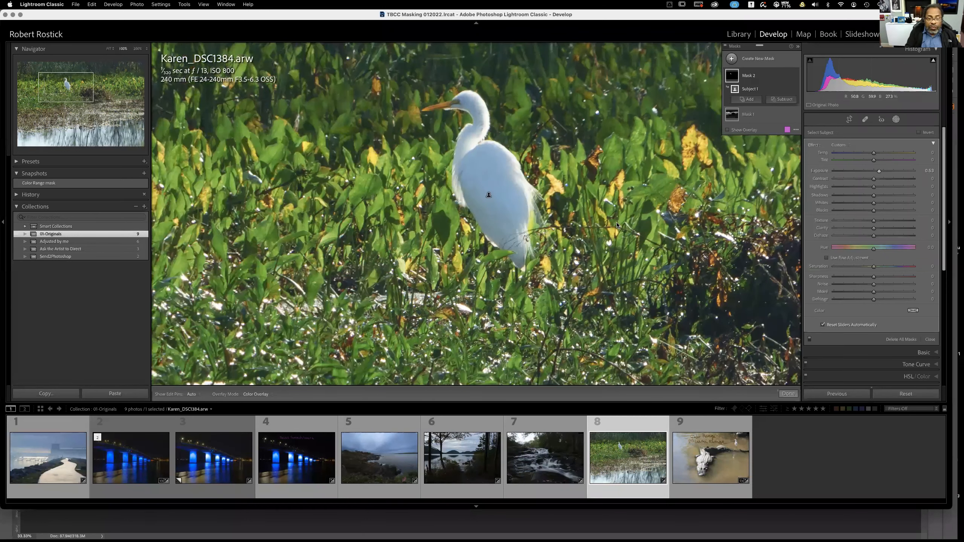
key(super+minus)
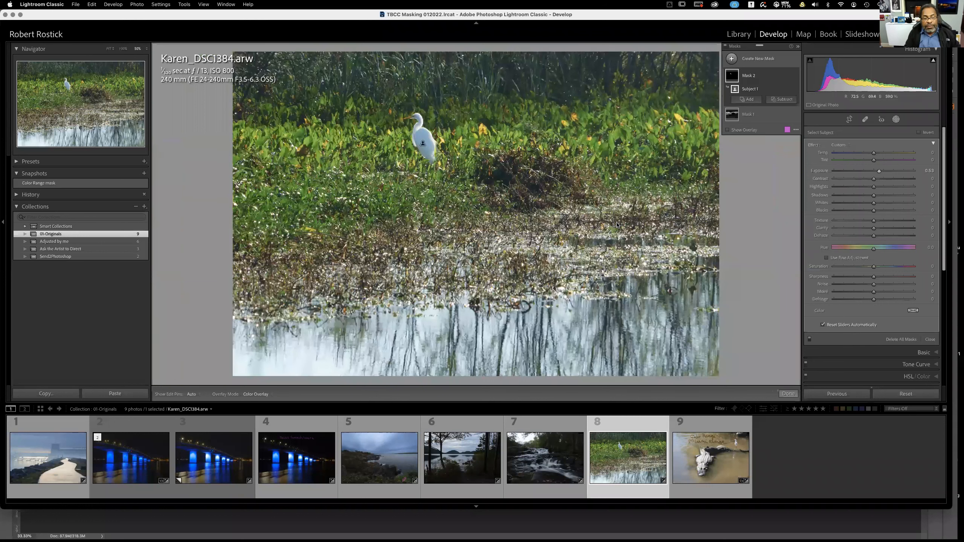
key(backslash)
key(backslash)
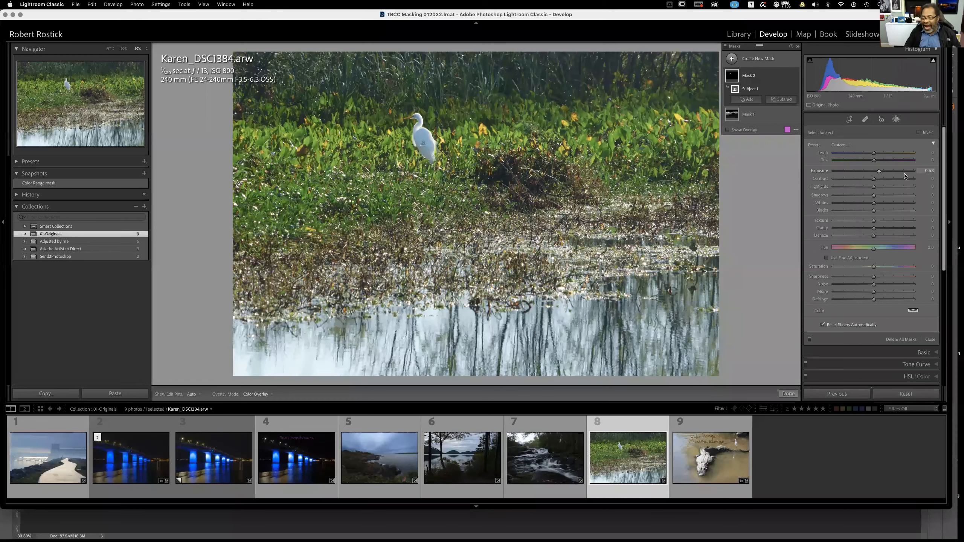
Try tinting the egret mask pink with Hue, and reset Hue to its default.
drag(856, 252, 869, 251)
click(895, 252)
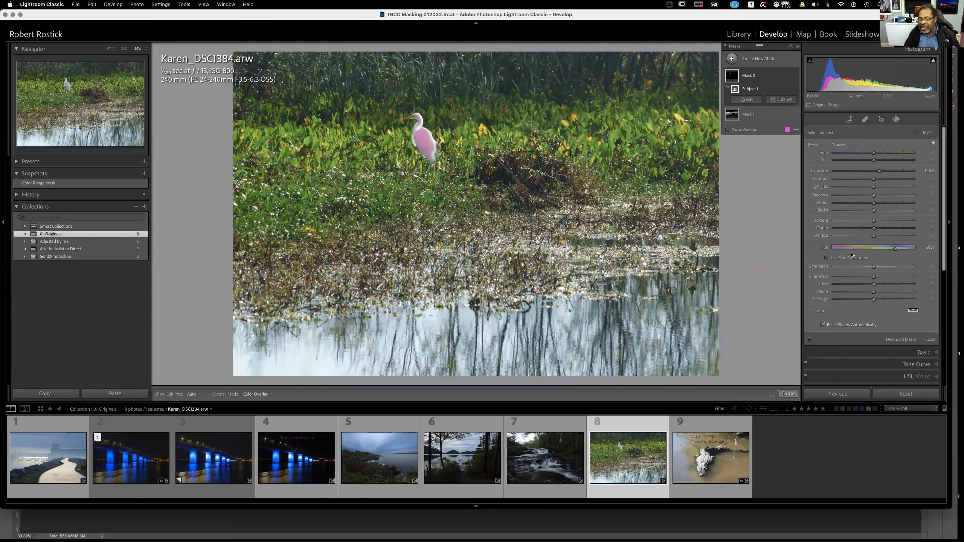
double_click(822, 247)
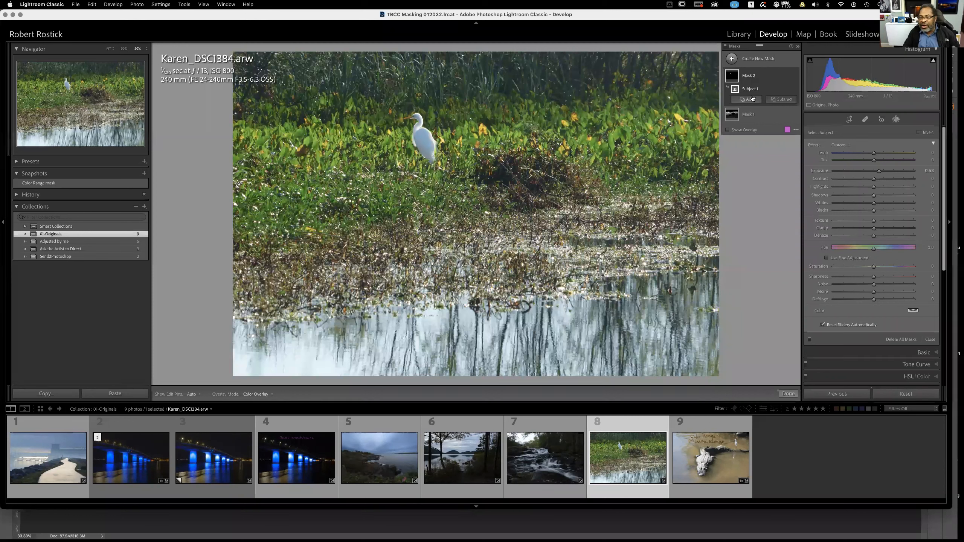
Switch to the foliage mask, try shifting its Hue toward yellow, and reset Hue to its default.
mouse_move(735, 91)
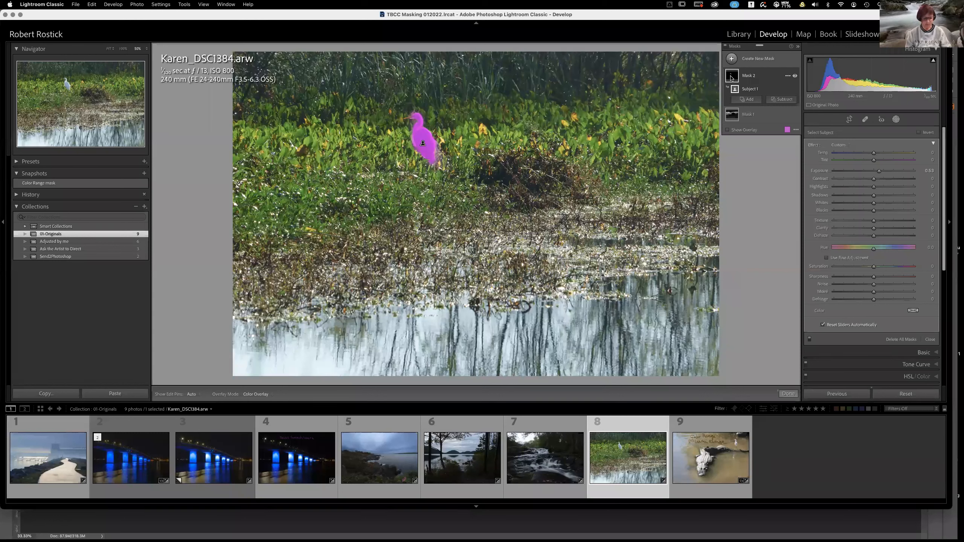
click(731, 77)
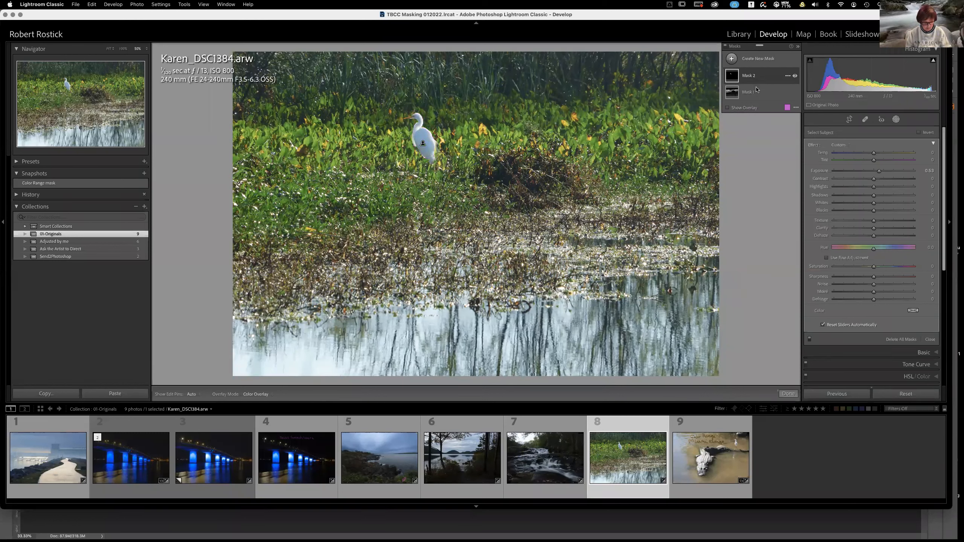
click(735, 95)
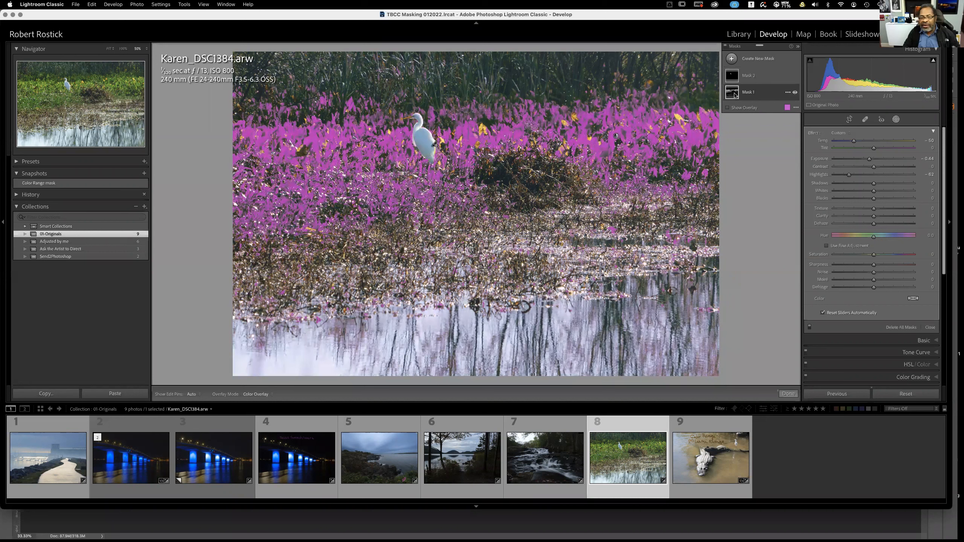
mouse_move(873, 238)
mouse_down()
mouse_move(900, 242)
mouse_move(860, 239)
mouse_up()
click(852, 236)
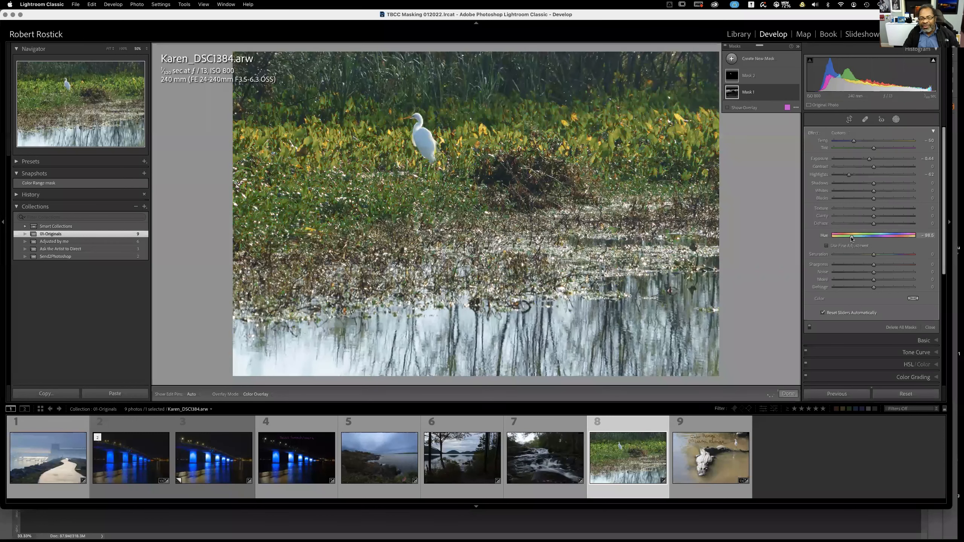
double_click(824, 237)
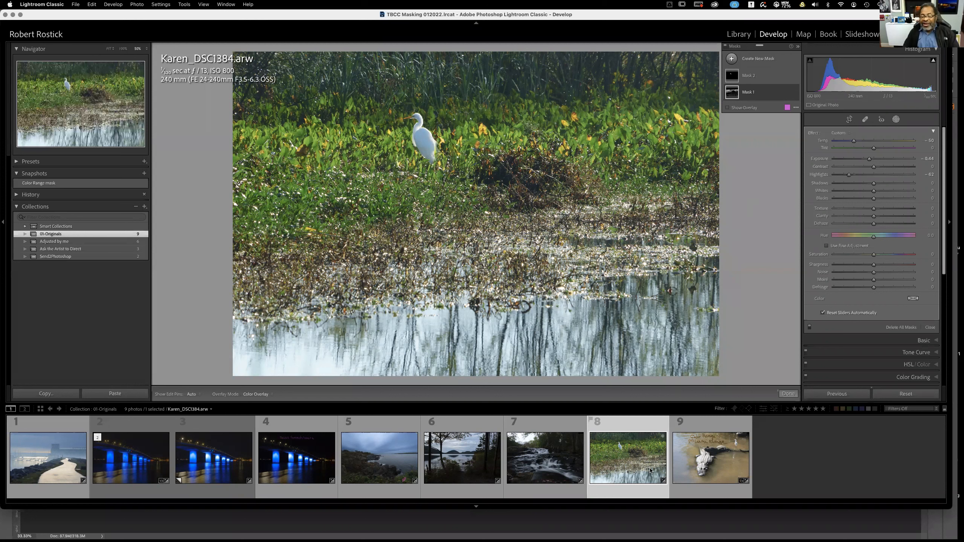
Open the alligator photo for masking and delete all of its existing masks.
click(707, 464)
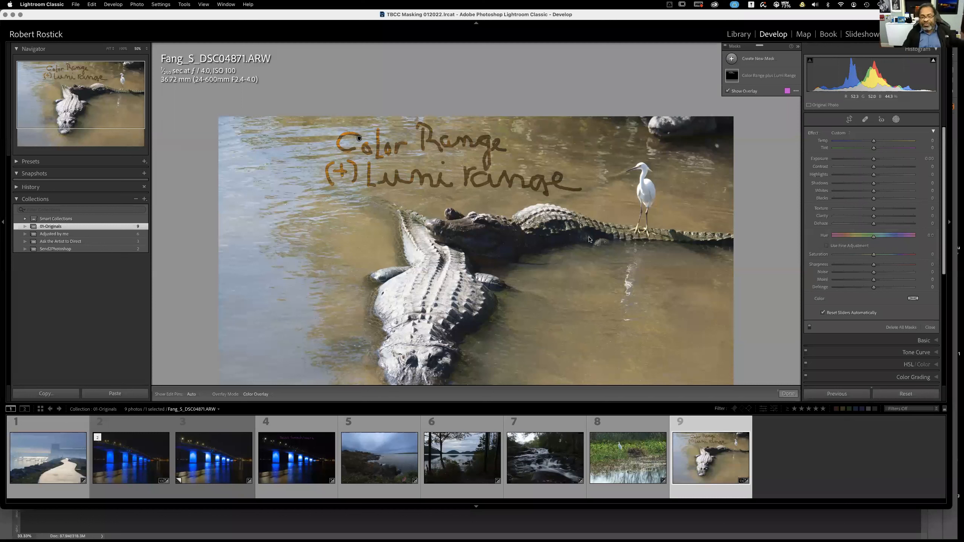
click(732, 76)
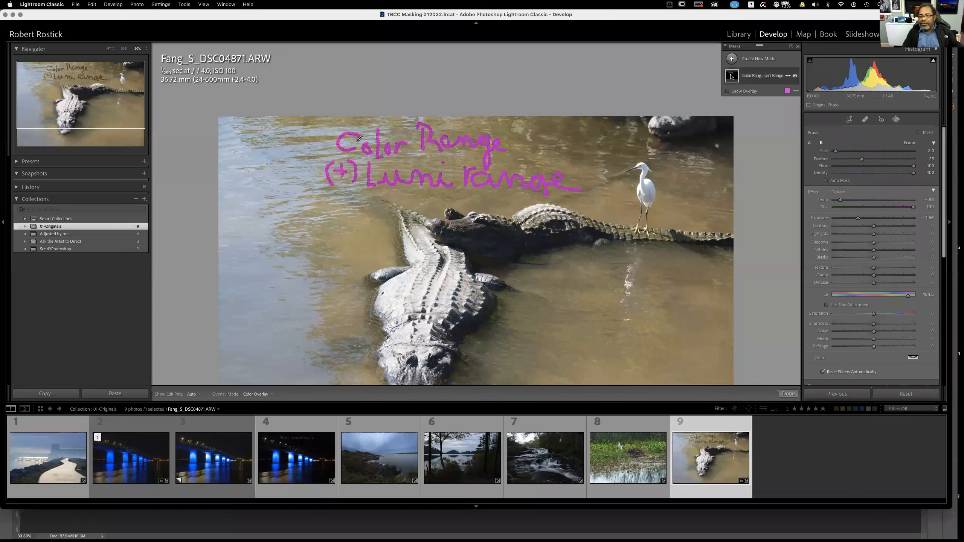
click(787, 76)
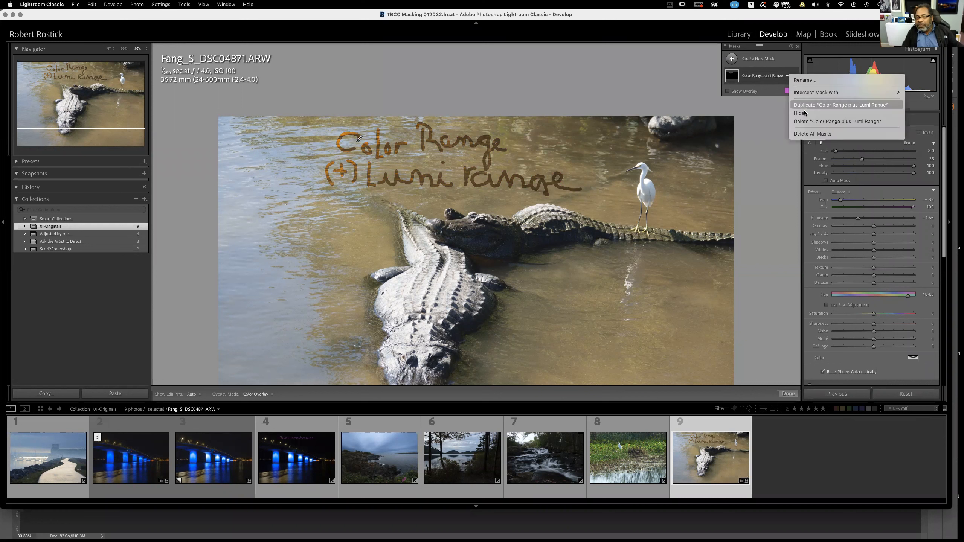
click(809, 135)
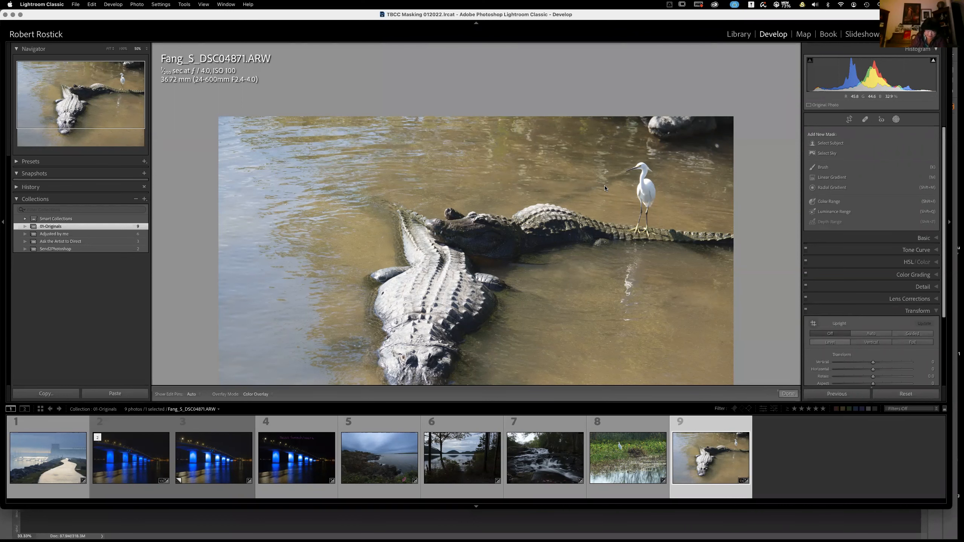
key(super+minus)
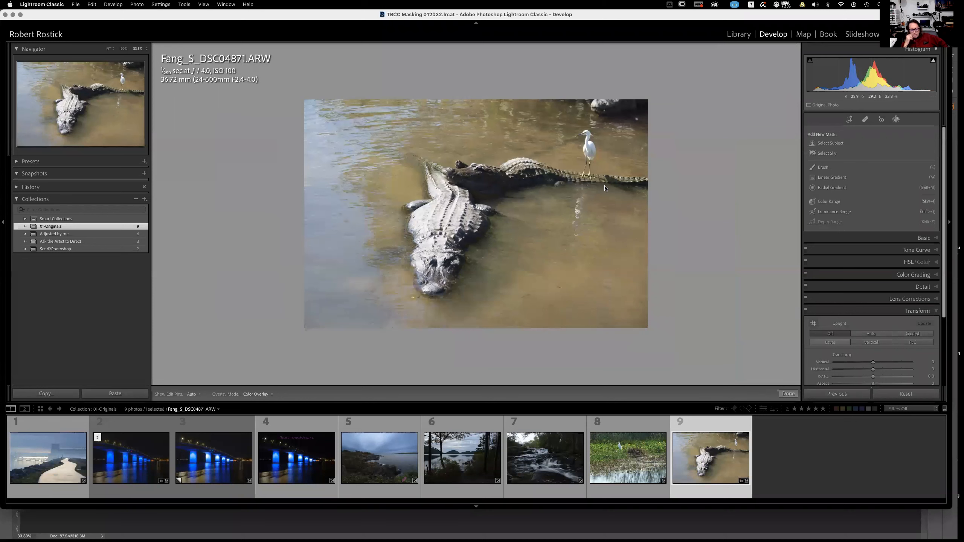
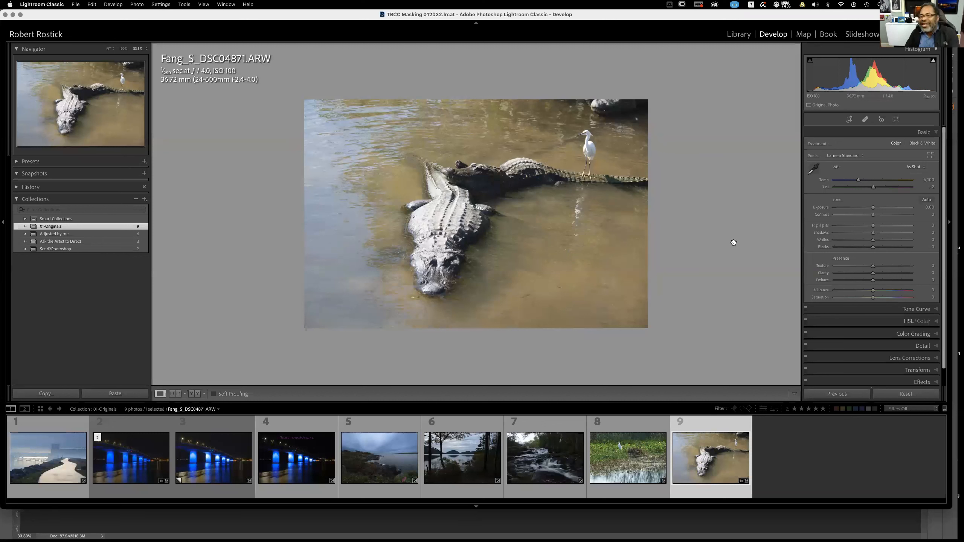
Create a color range mask by sampling the brown water beside the alligator, and lower Refine to about 8.
click(896, 120)
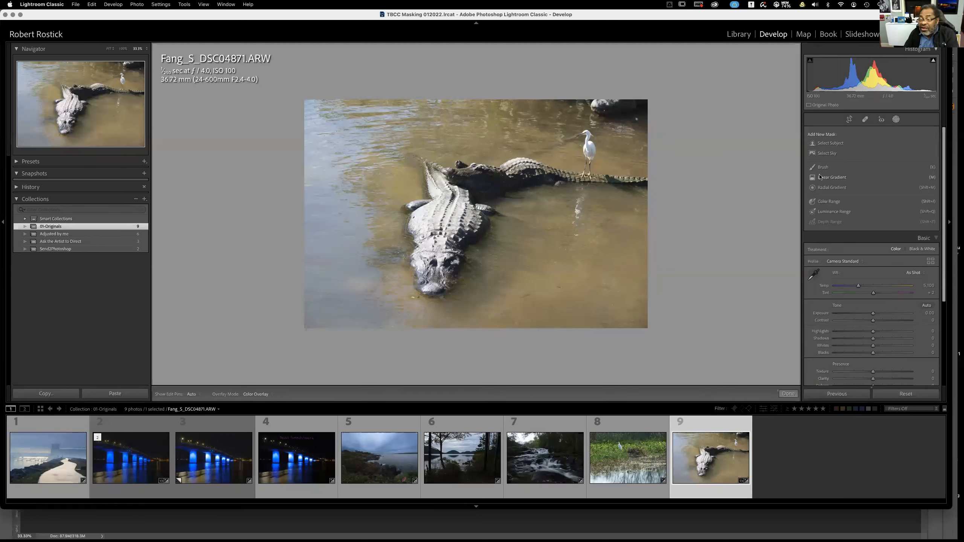
click(832, 201)
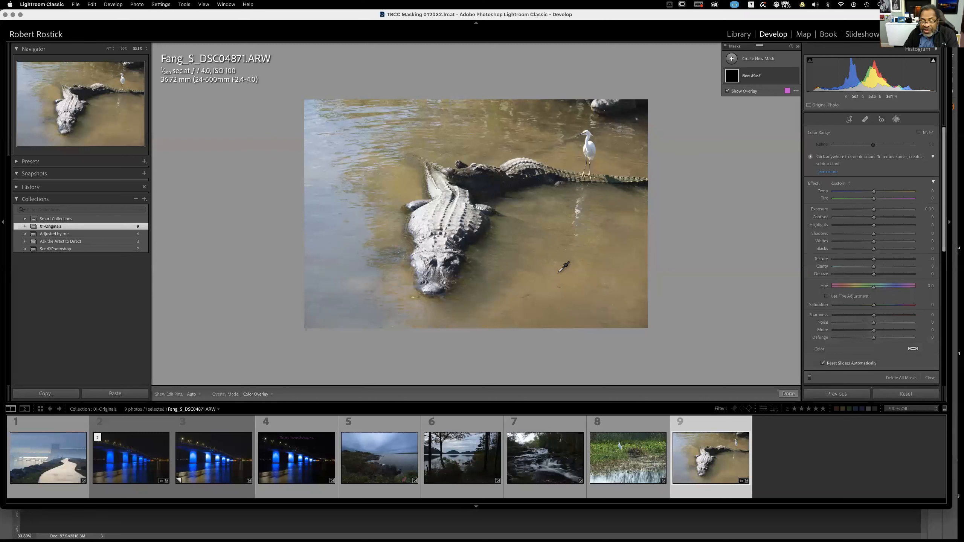
drag(565, 270, 616, 294)
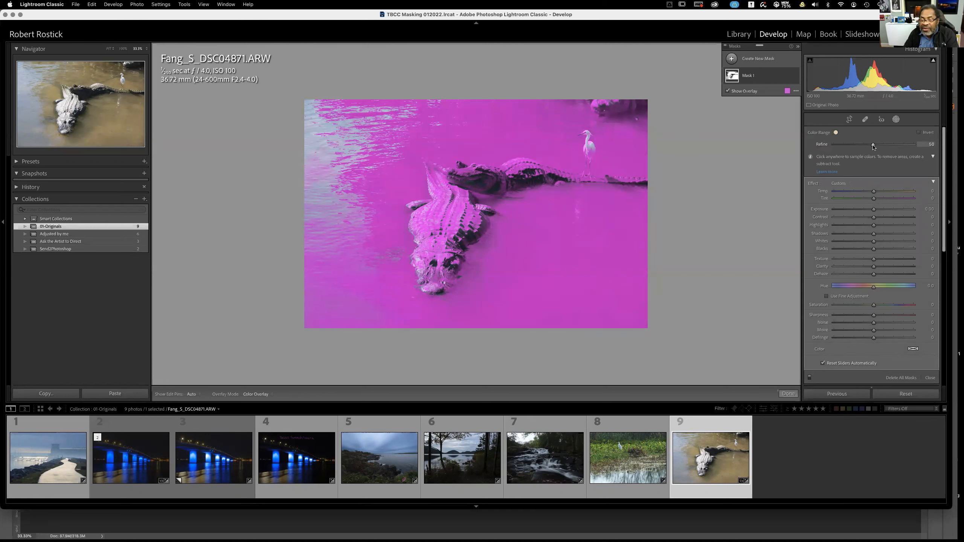
drag(858, 147, 842, 147)
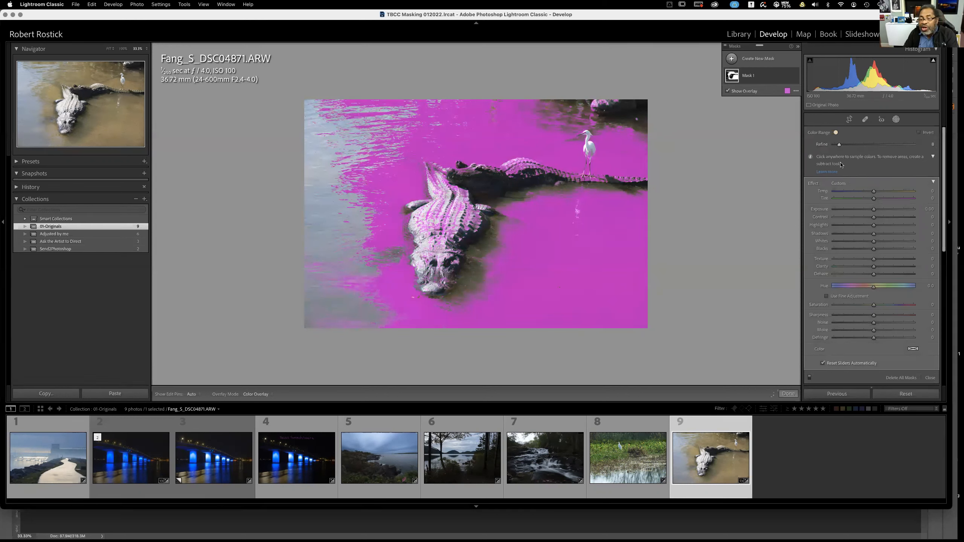
Subtract the rear alligator's body and tail from the color range mask with a size 3.0 brush, hiding the edit pins while painting.
mouse_move(755, 83)
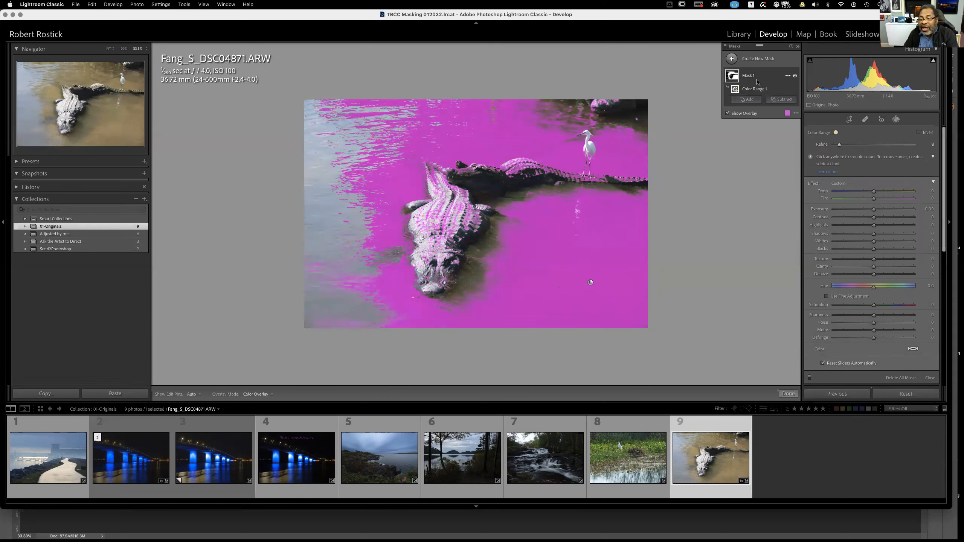
click(781, 101)
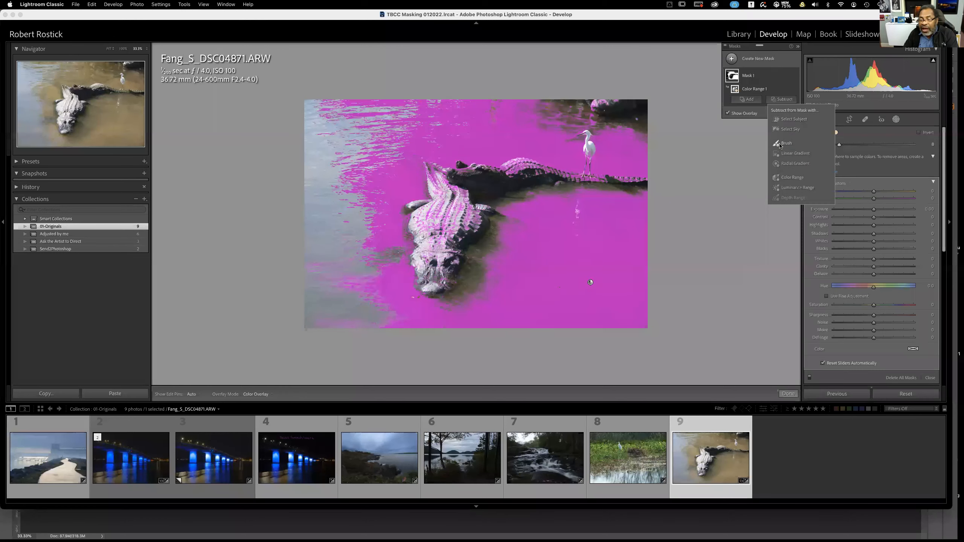
click(778, 118)
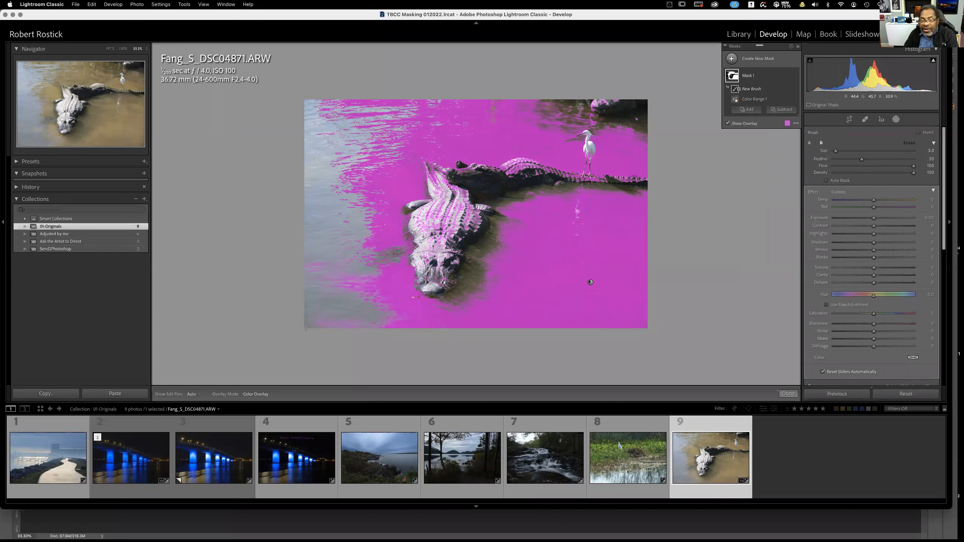
key(h)
mouse_move(617, 177)
mouse_down()
mouse_move(500, 168)
mouse_move(513, 170)
mouse_up()
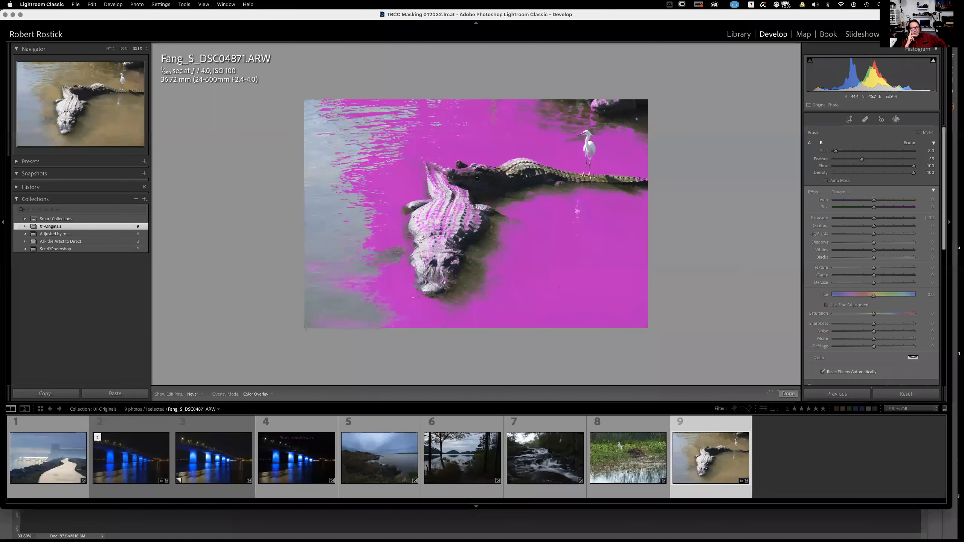
drag(466, 171, 460, 172)
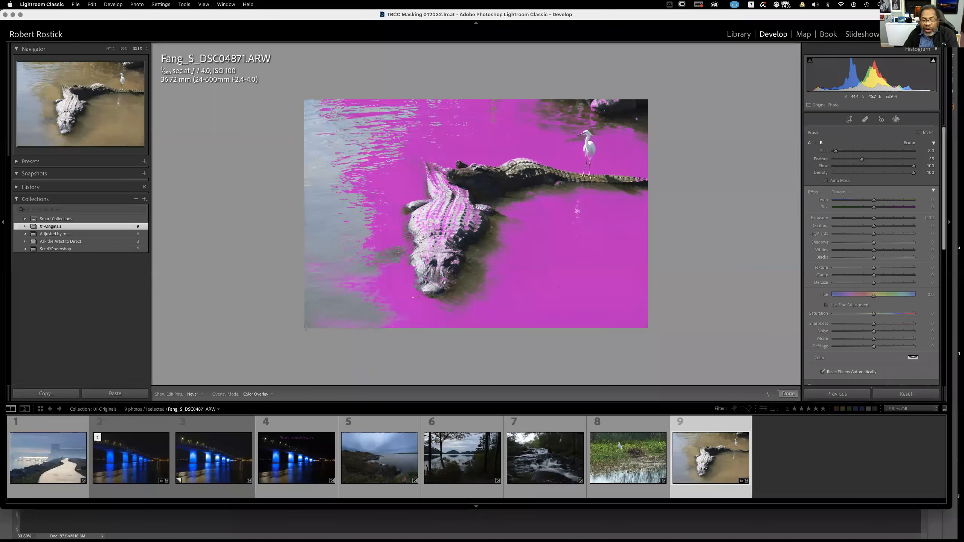
key(h)
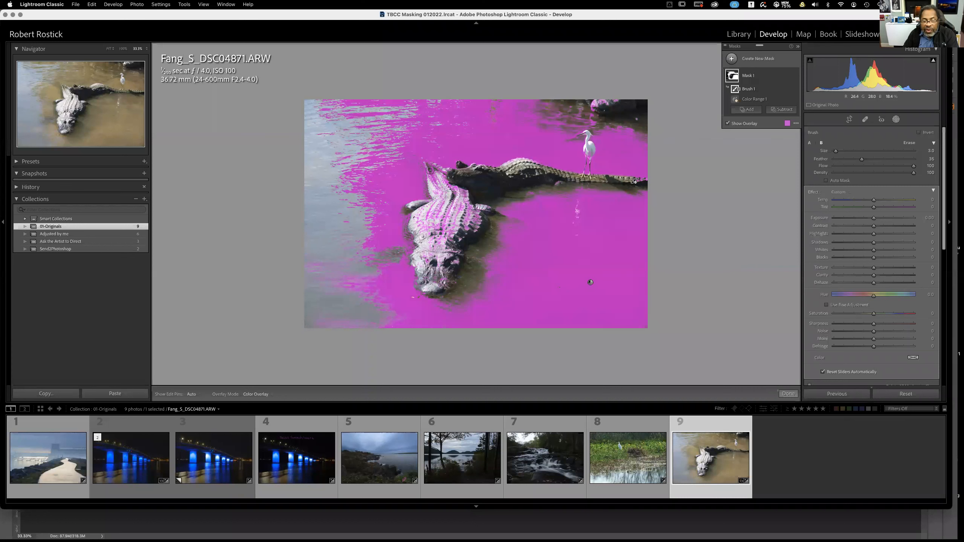
Brush the overlay off the front alligator's body and head, enlarging the subtracting brush to size 6.0.
key(h)
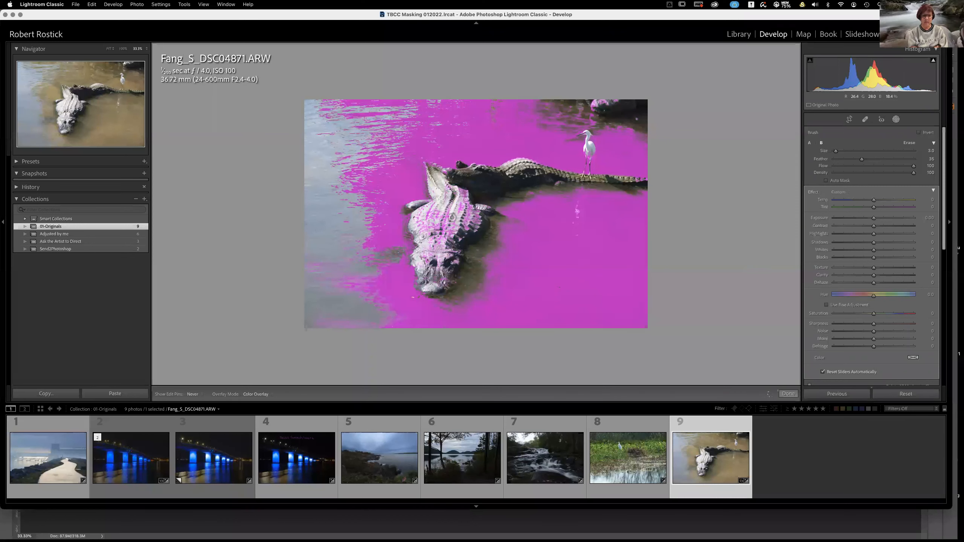
key(h)
key(bracketright)
key(bracketright)
key(bracketright)
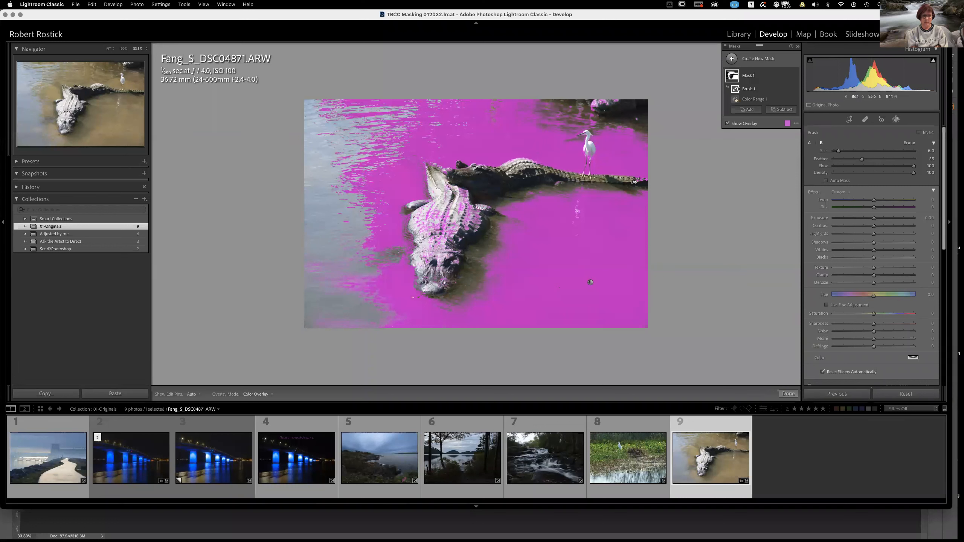
key(h)
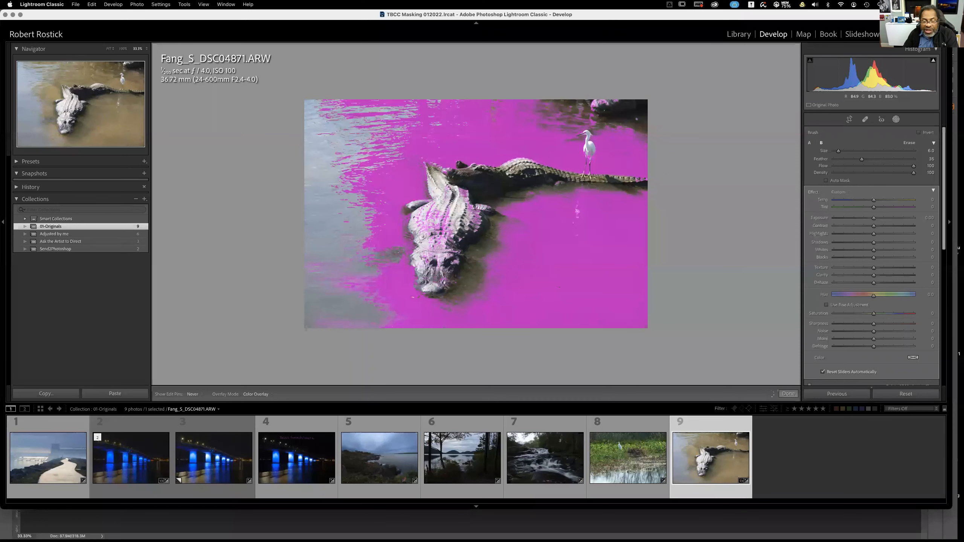
mouse_move(476, 224)
mouse_down()
mouse_move(450, 193)
mouse_move(431, 225)
mouse_move(423, 218)
mouse_move(432, 205)
mouse_move(442, 247)
mouse_move(444, 236)
mouse_move(434, 273)
mouse_move(428, 258)
mouse_move(432, 279)
mouse_move(468, 219)
mouse_up()
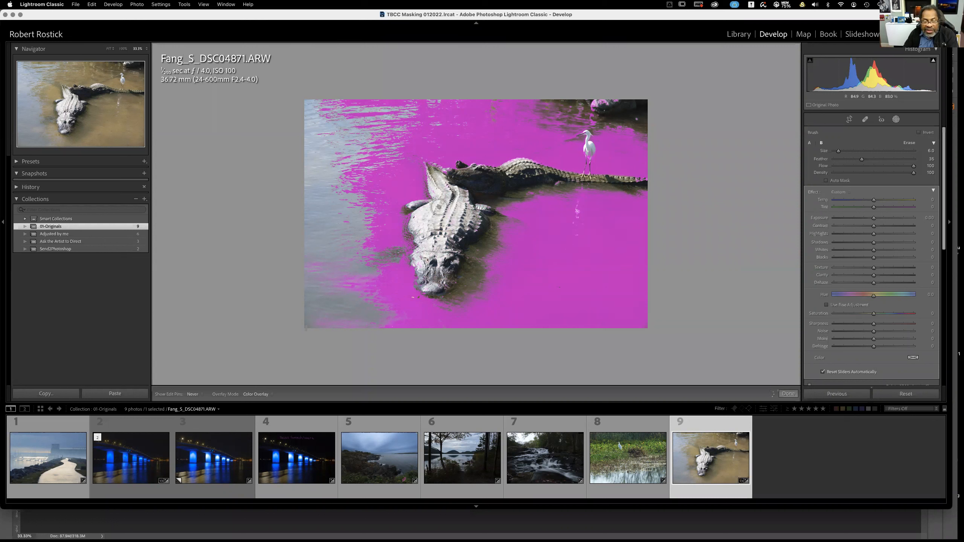
drag(446, 190, 446, 191)
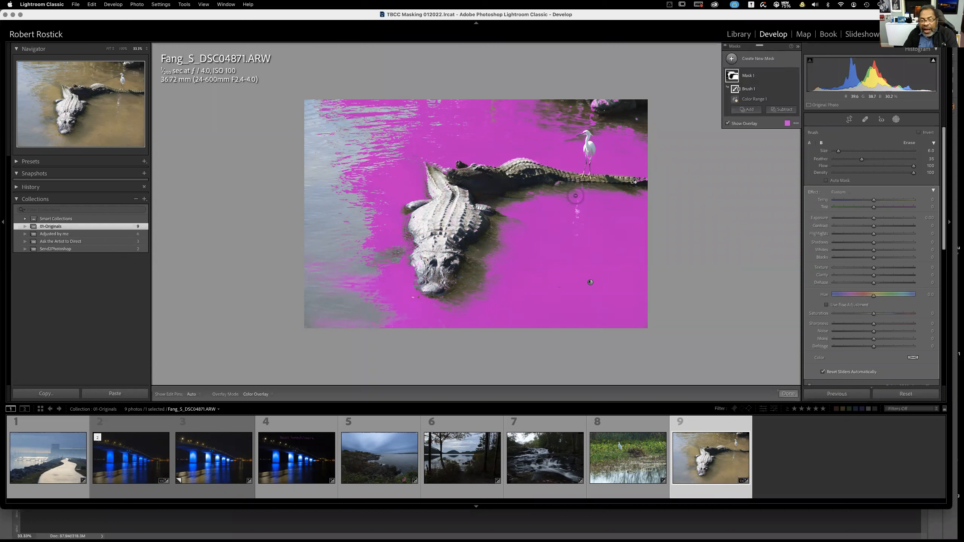
Brush the overlay off the egret and the rocks behind it with a size 4.0 subtracting brush, toggling the edit pins' visibility.
click(588, 152)
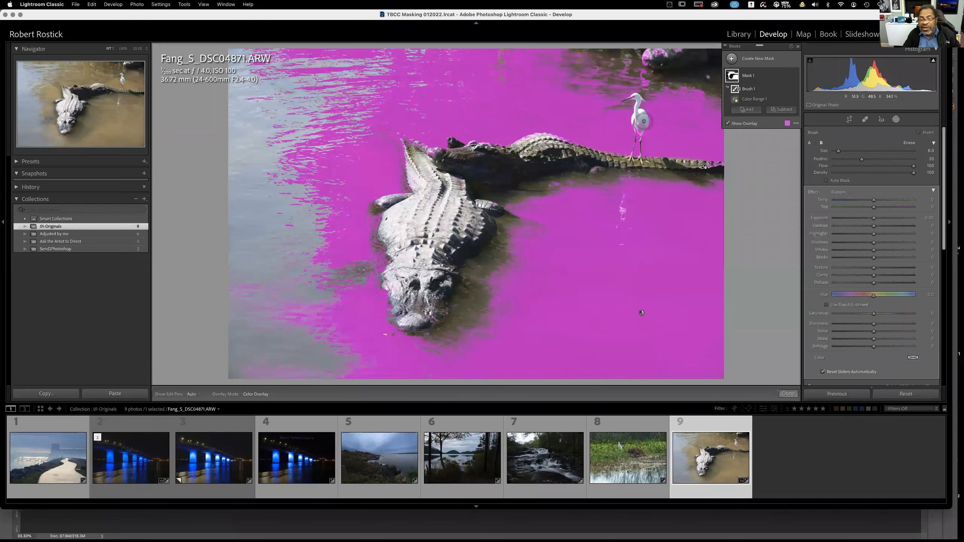
scroll(642, 125, down, 2)
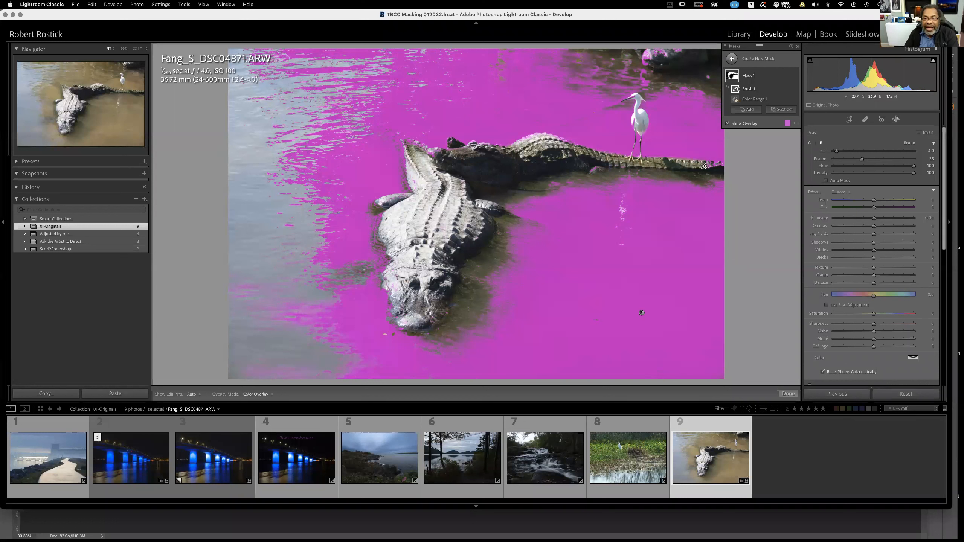
key(h)
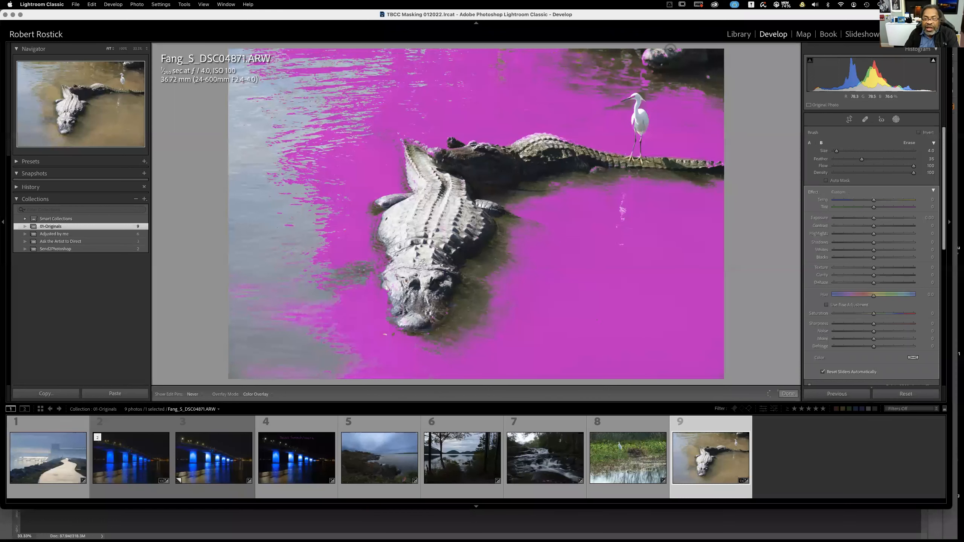
key(h)
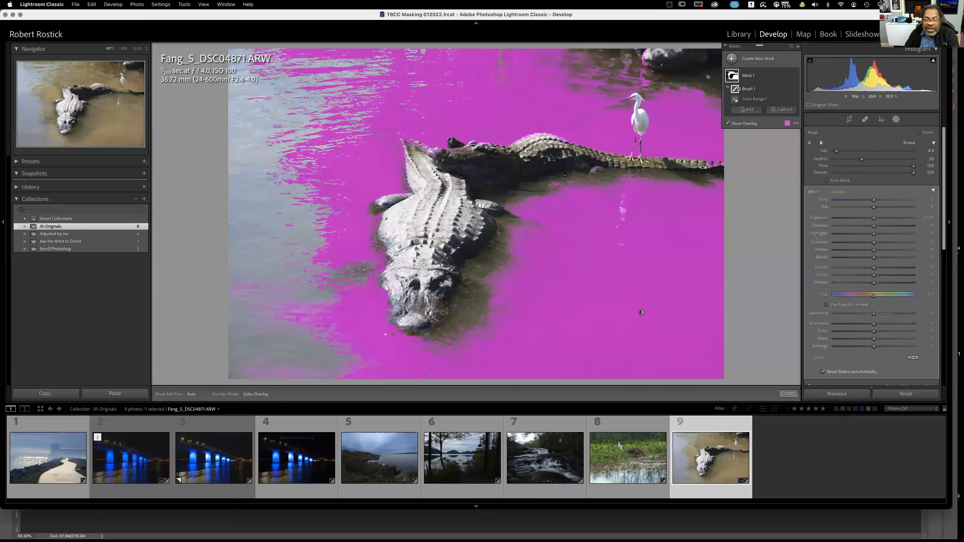
key(h)
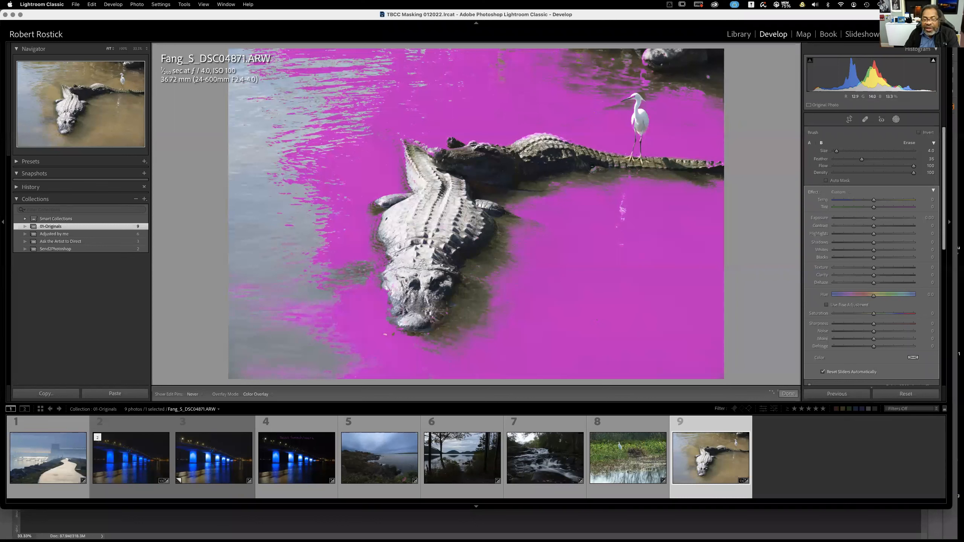
key(h)
key(h)
key(h)
key(h)
key(h)
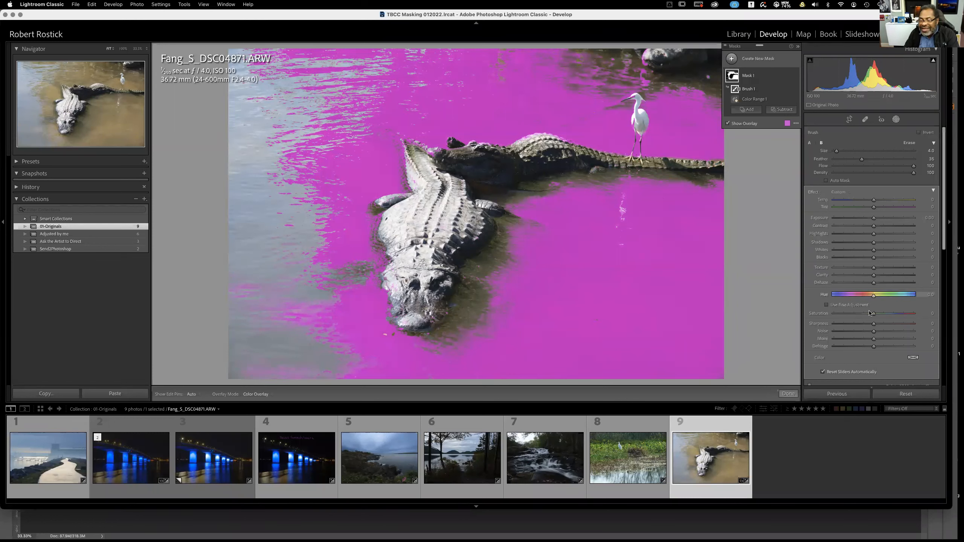
Hide the mask overlay, then raise the water mask's saturation to about 34 and lower its exposure to -0.19.
key(o)
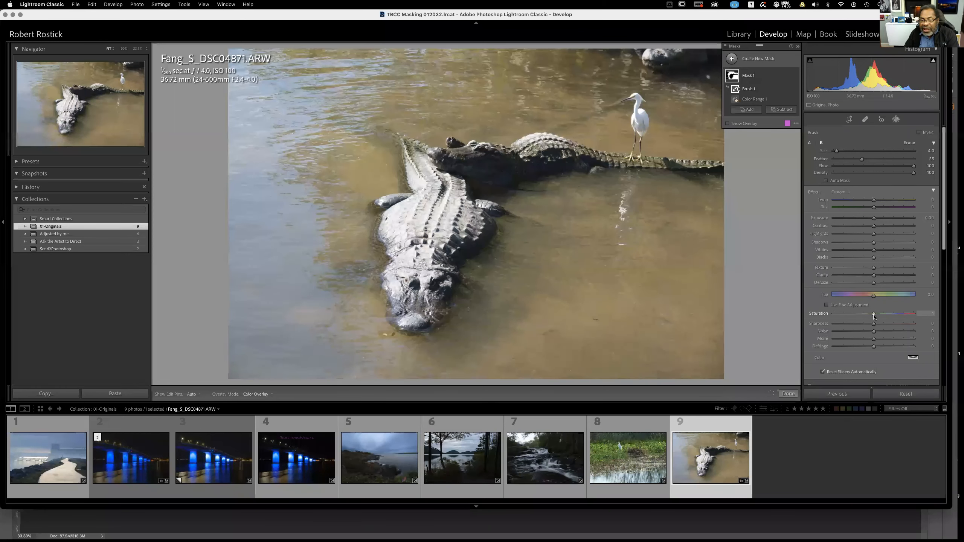
drag(874, 316, 886, 316)
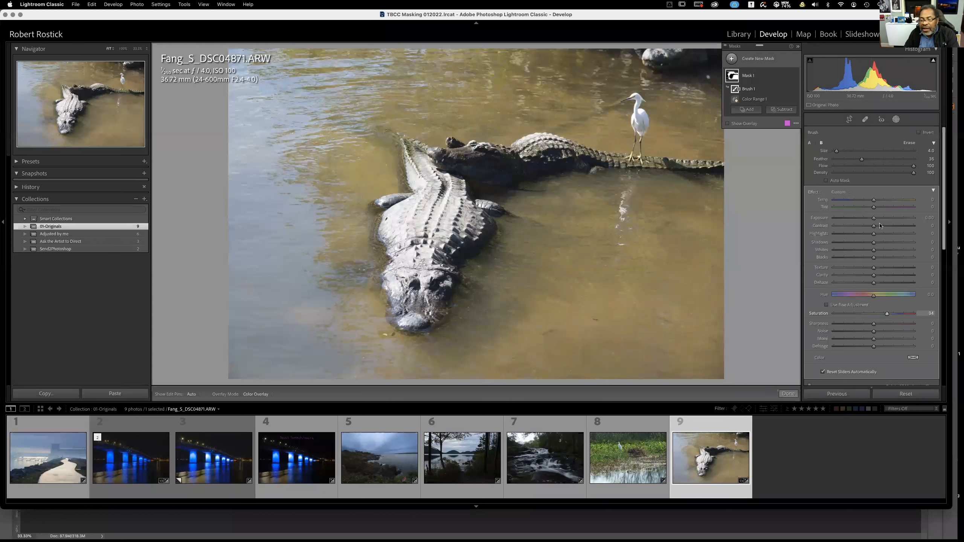
drag(874, 219, 871, 221)
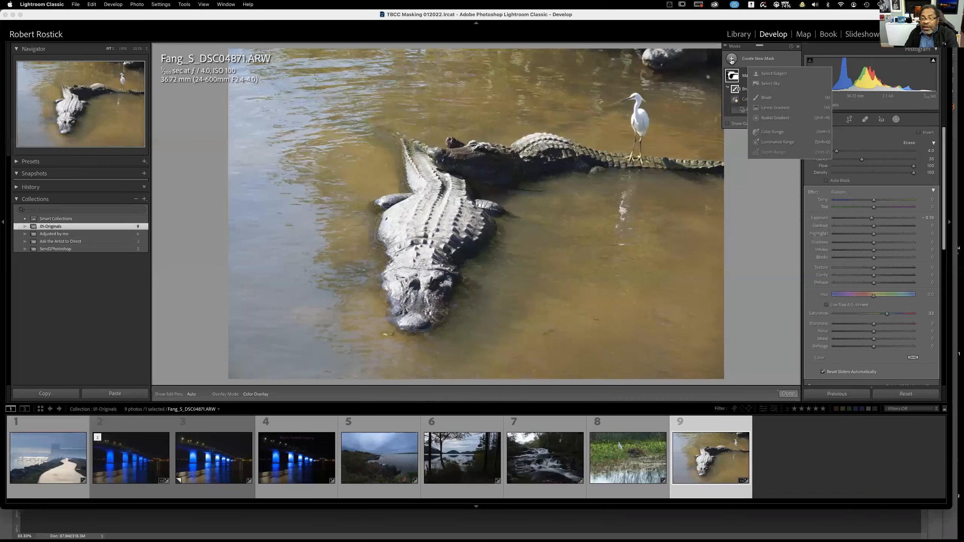
Create a luminance range mask by sampling the bright back of the front alligator.
click(732, 59)
click(776, 143)
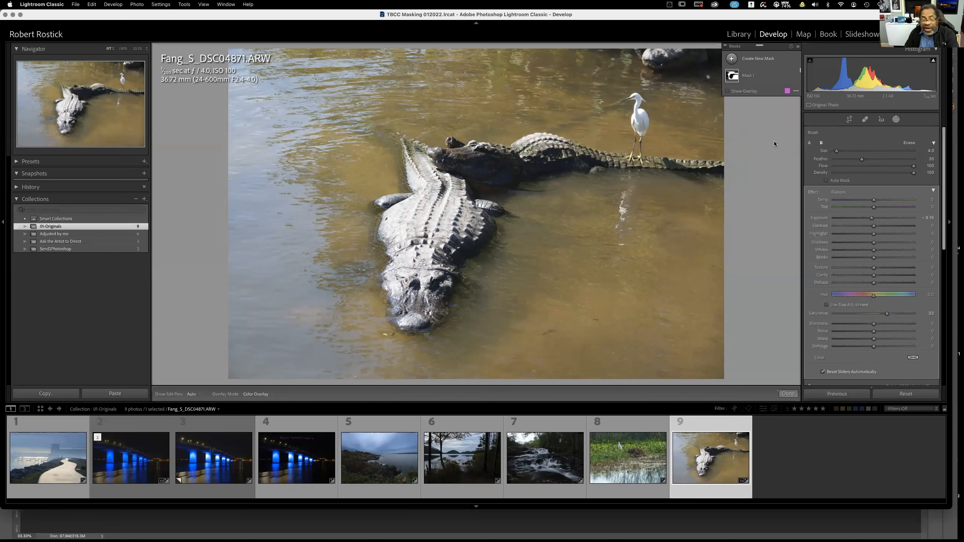
click(438, 214)
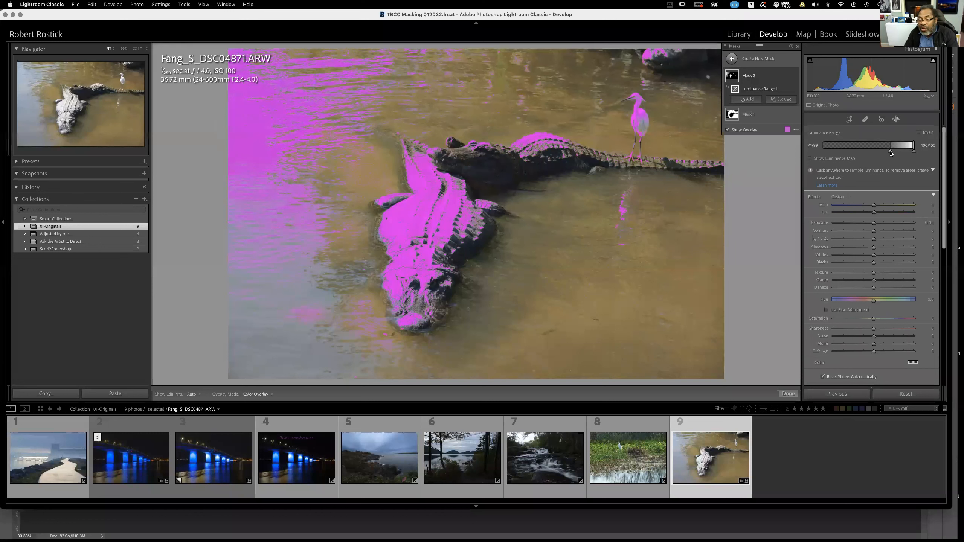
Try different lower limits for the luminance range, from 96/99 down to 22/99 and 22/46, and undo the last change.
drag(890, 152, 909, 153)
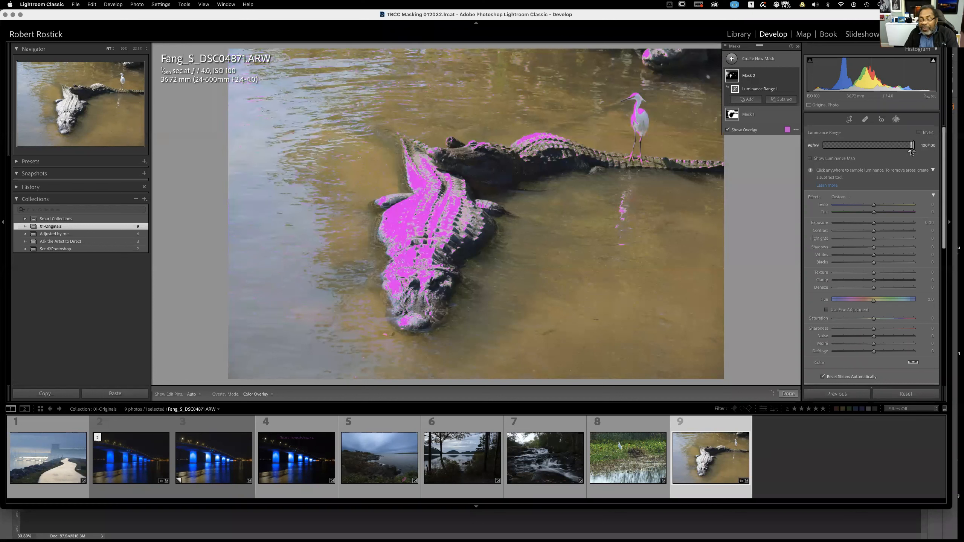
click(845, 150)
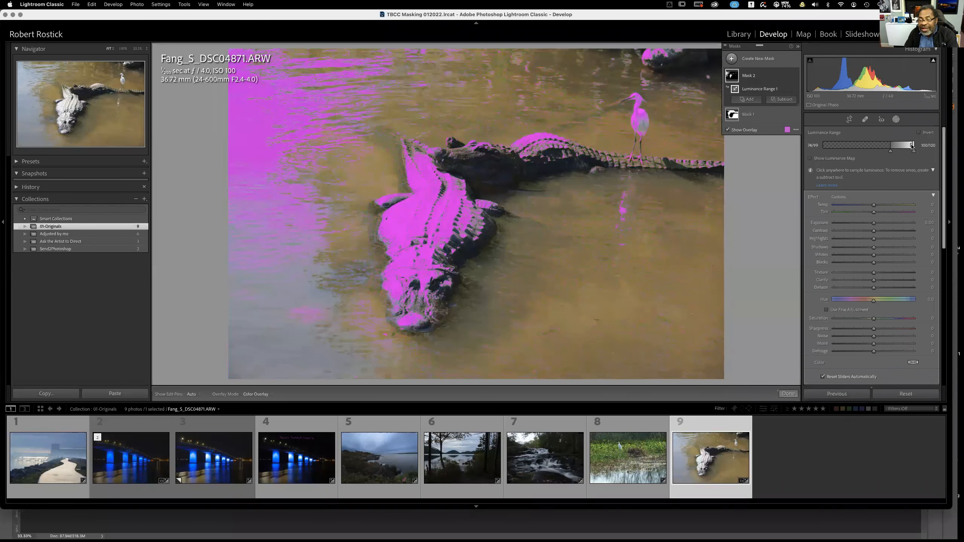
drag(900, 147, 857, 154)
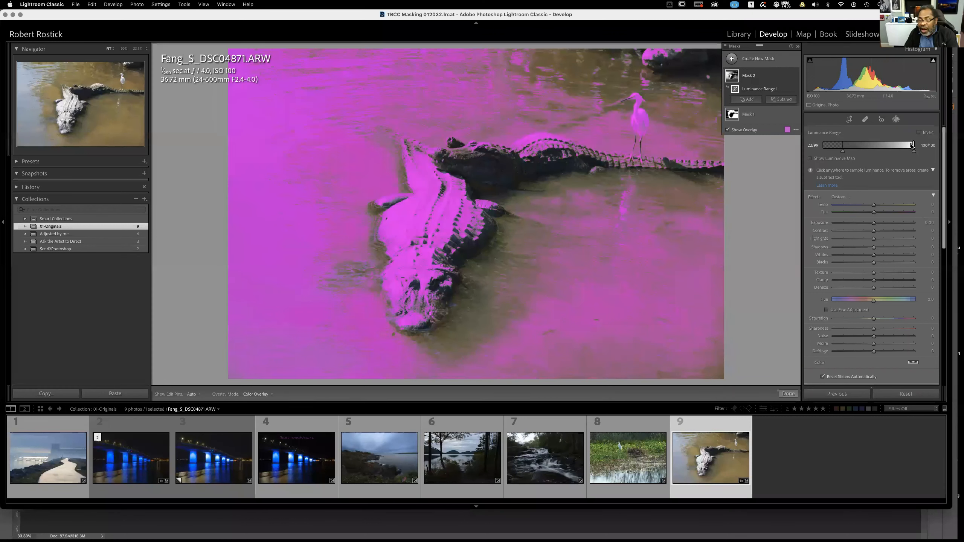
drag(893, 146, 862, 147)
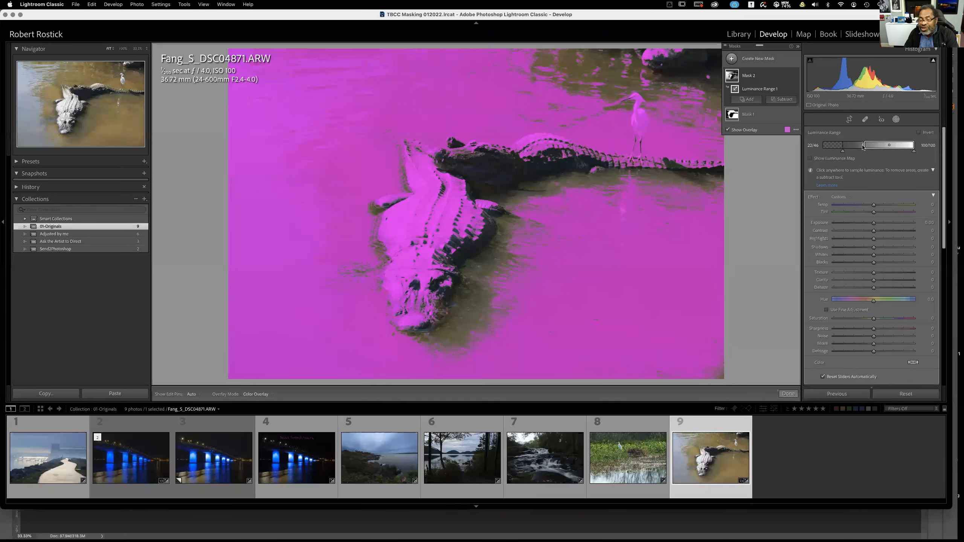
key(super+z)
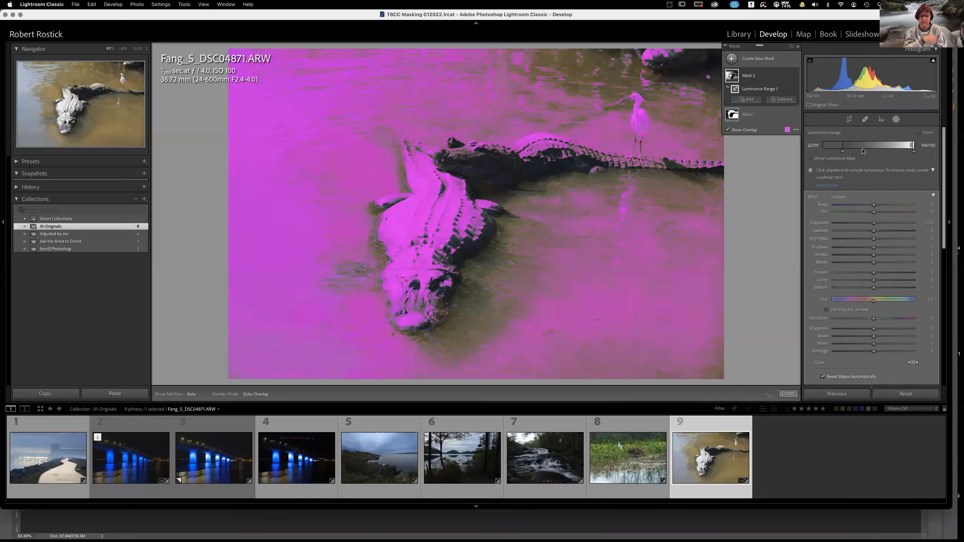
Narrow the luminance range to the brightest tones, about 95 to 100, and lower the mask's highlights to -33 and exposure to -0.34.
drag(863, 151, 911, 152)
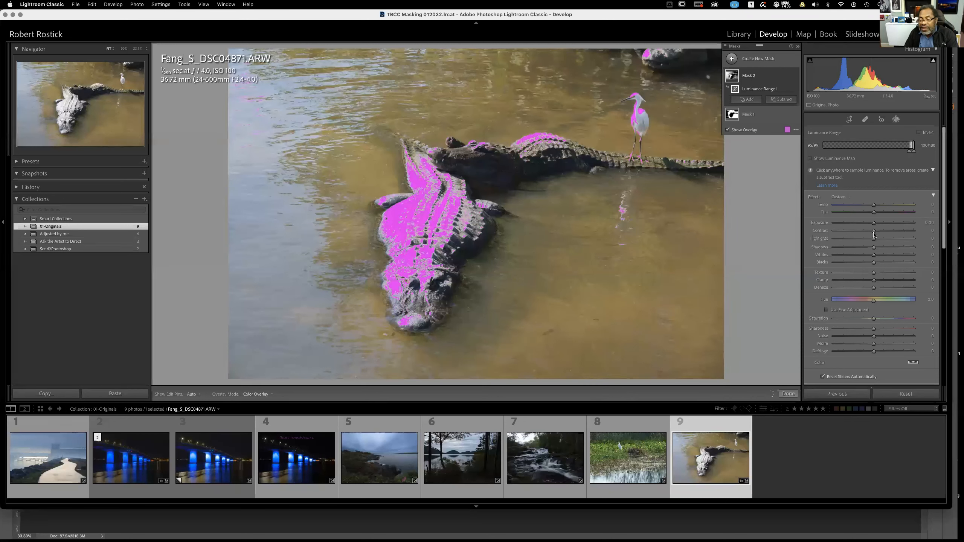
drag(874, 239, 861, 239)
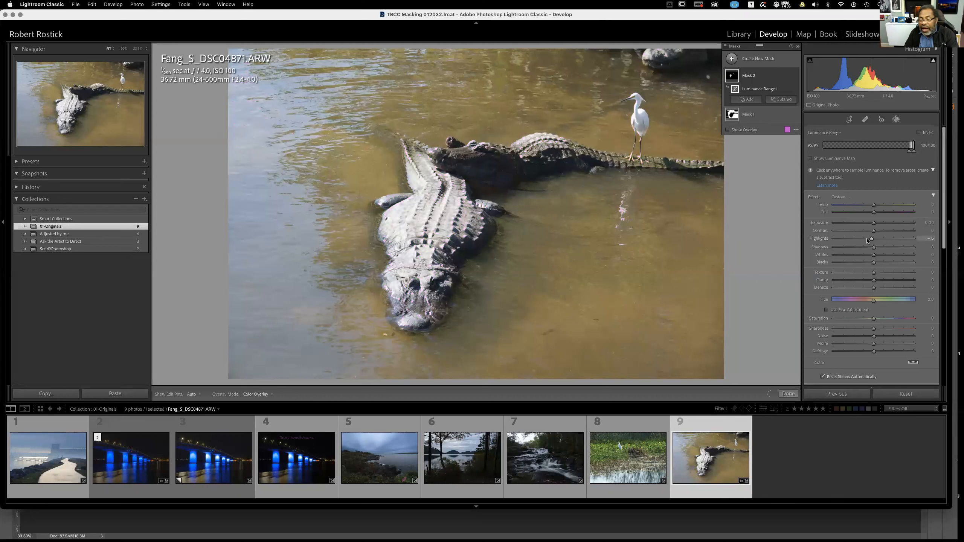
drag(873, 227, 871, 227)
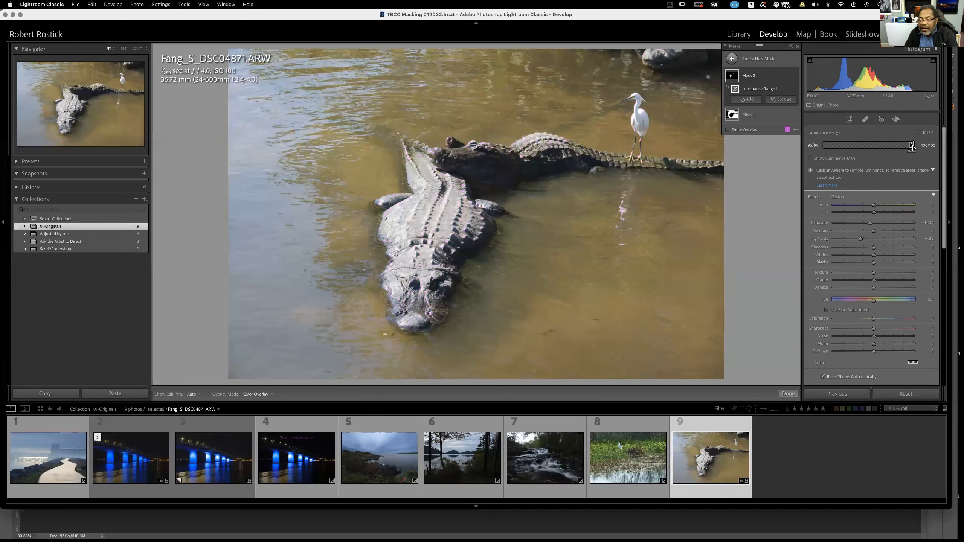
drag(913, 147, 910, 149)
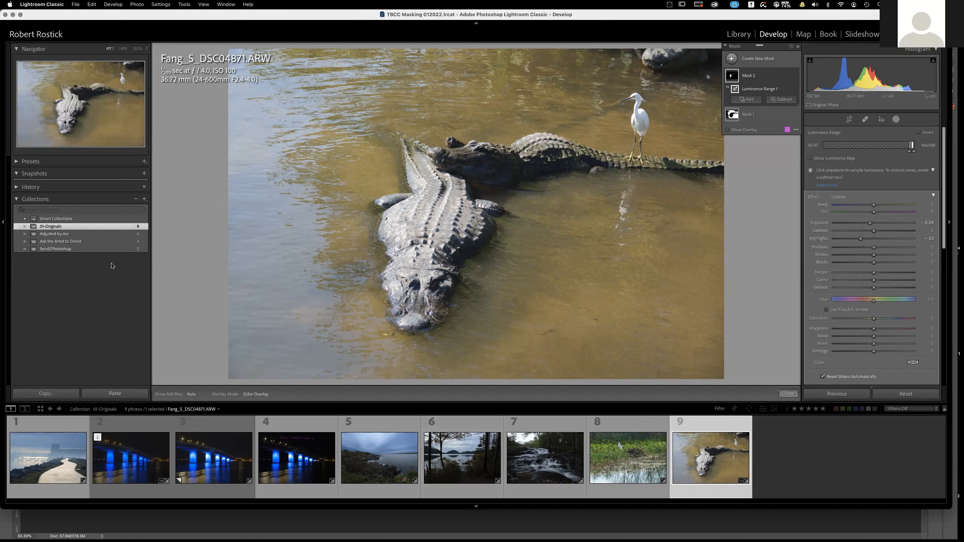
Open the "Adjusted by me" collection and view the edited Buffalo Harbor photo in full-screen preview.
click(65, 234)
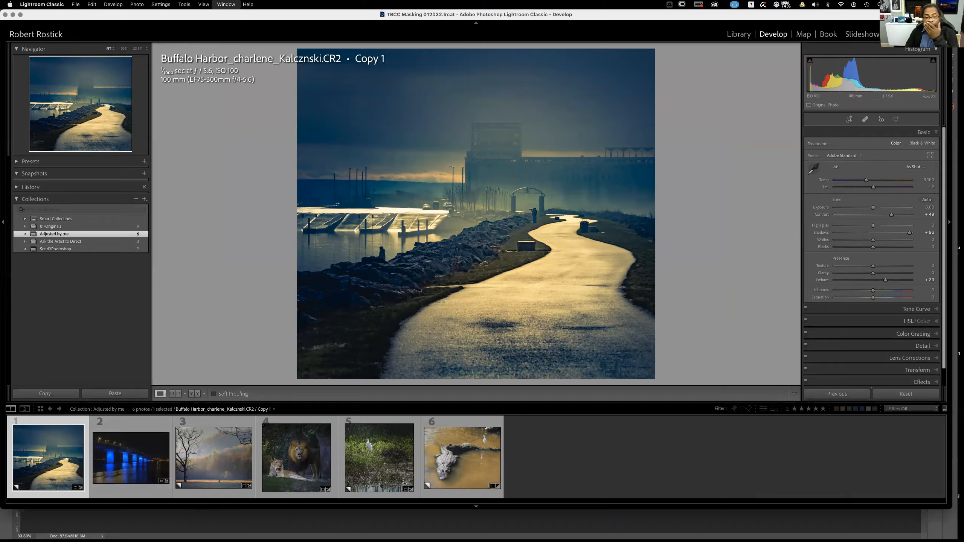
key(f)
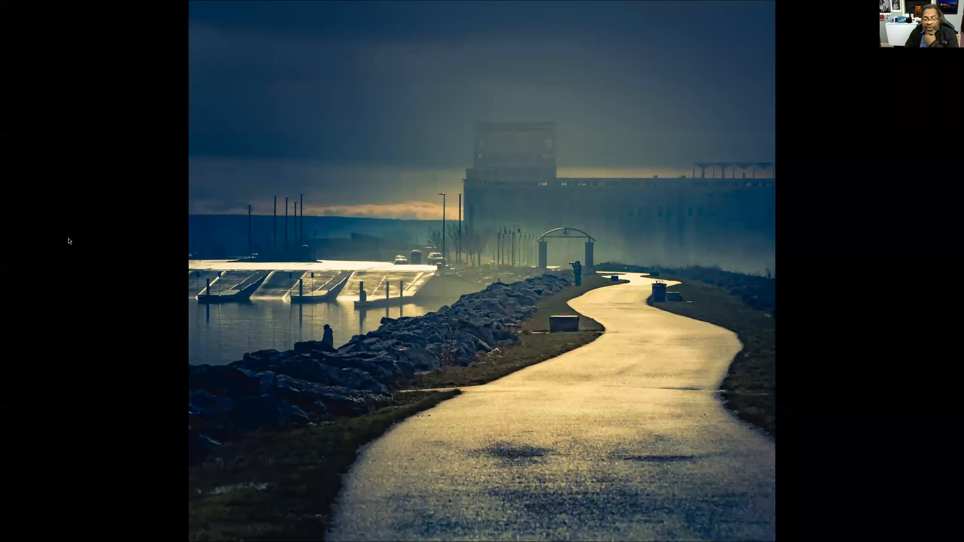
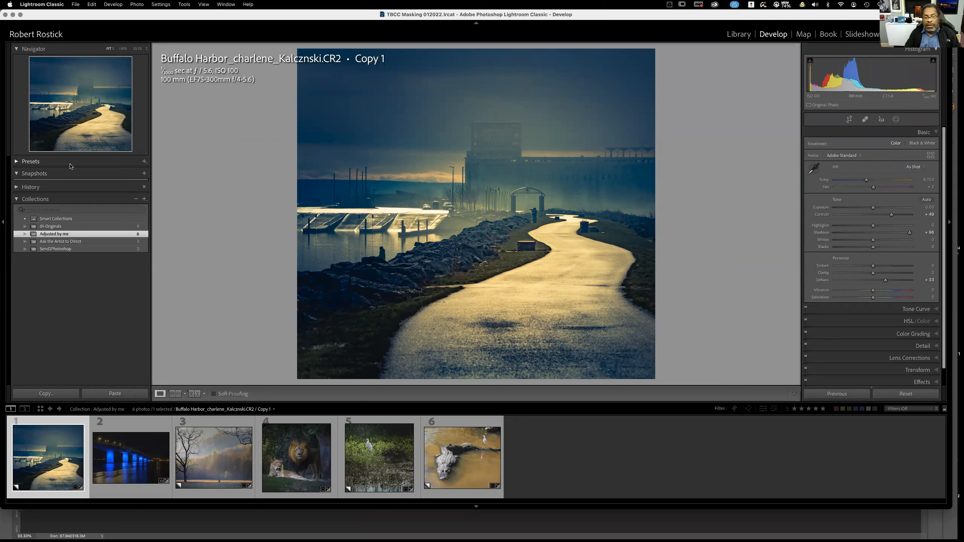
key(f)
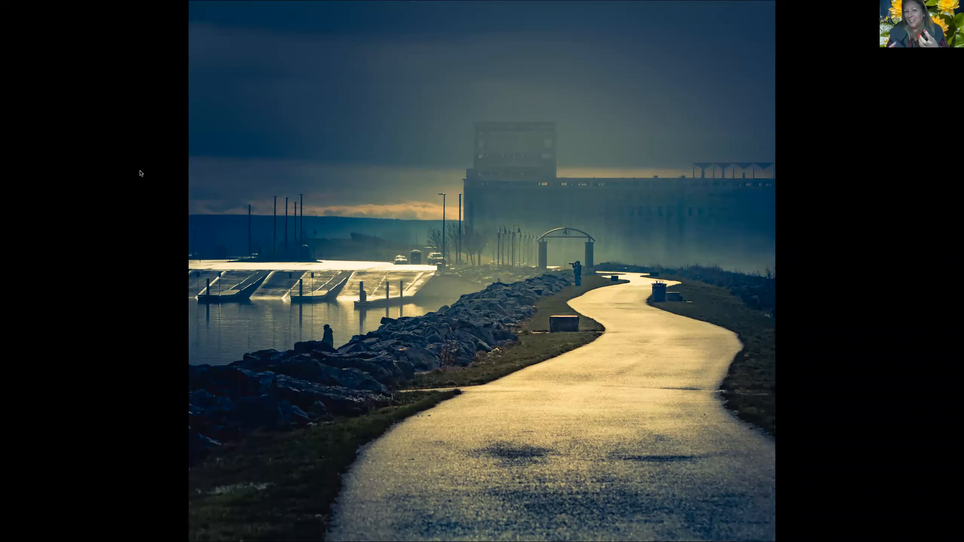
key(f)
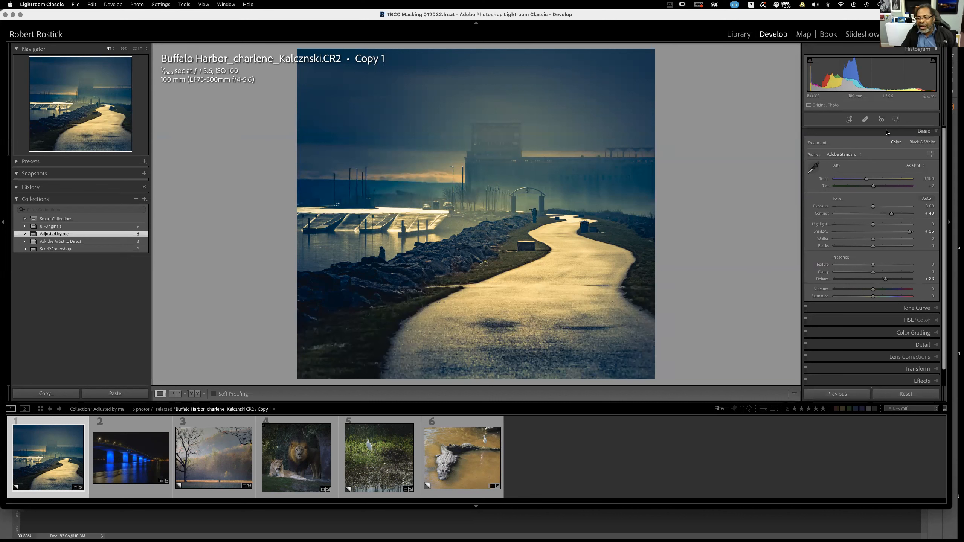
Open the edited harbor photo's masks and preview the overlay of each one to examine which areas they cover.
click(897, 120)
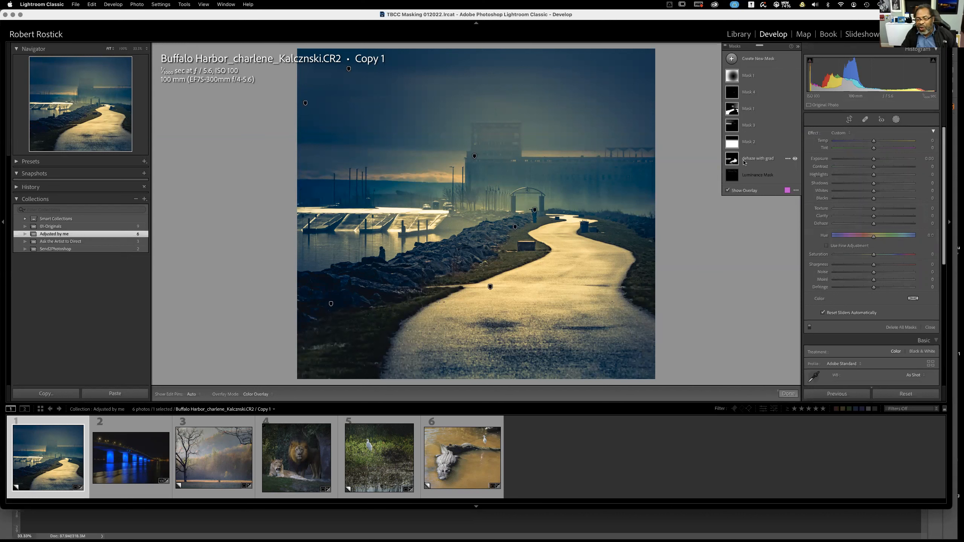
mouse_move(733, 160)
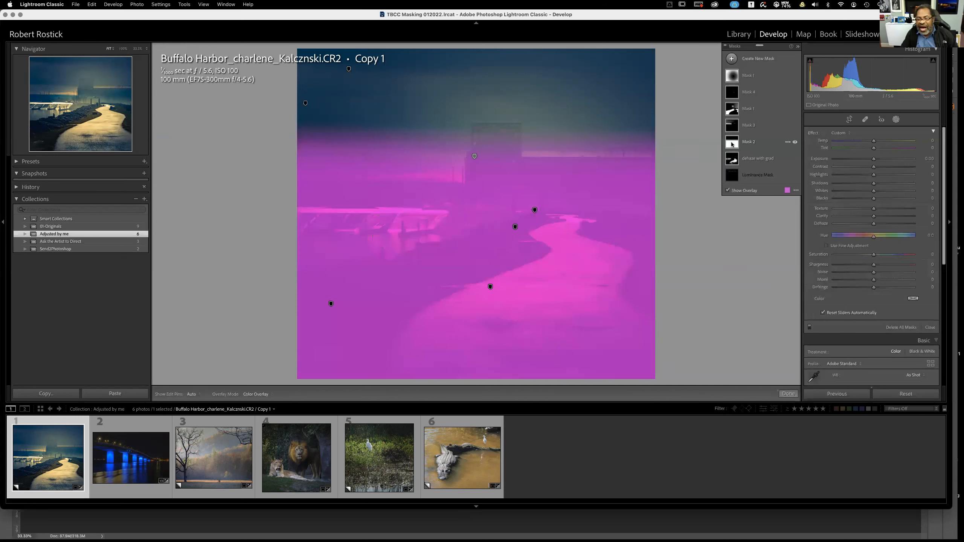
mouse_move(732, 126)
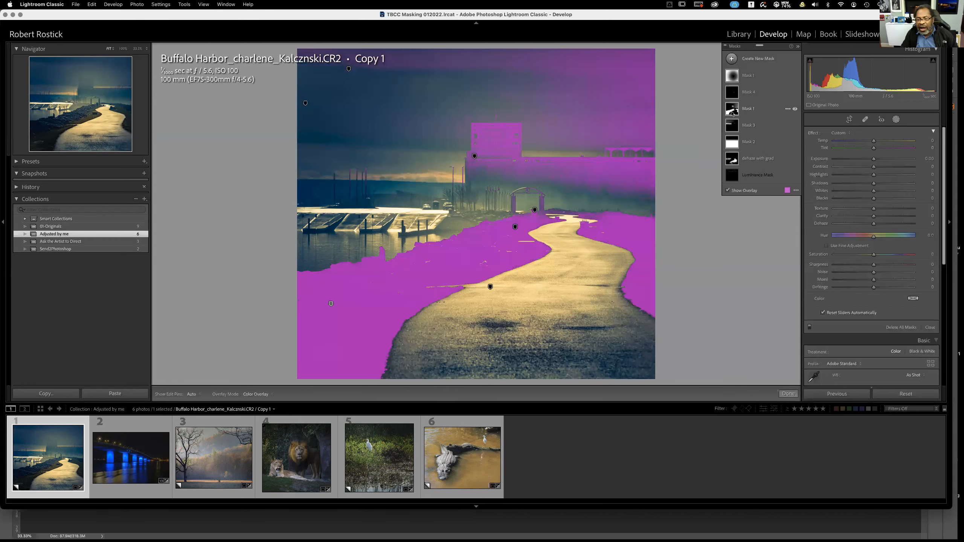
mouse_move(733, 95)
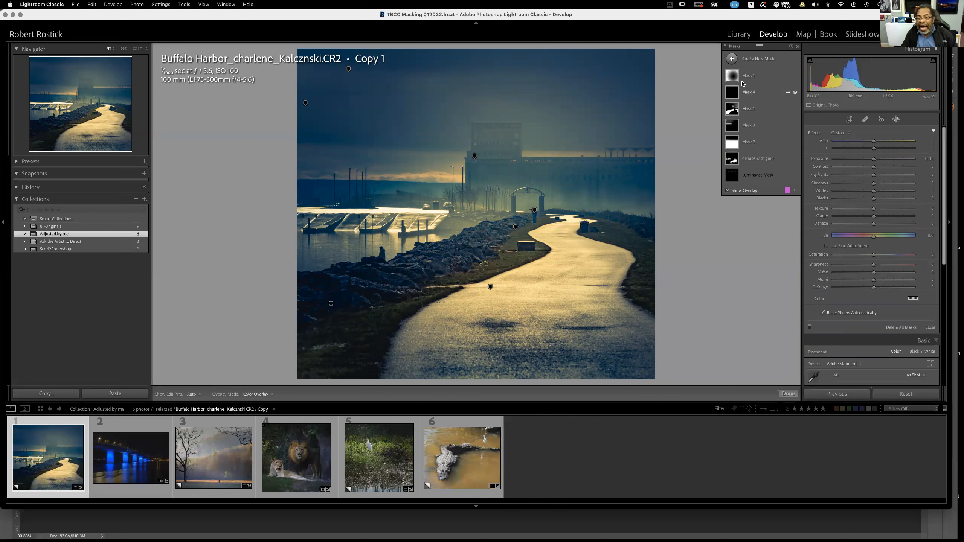
mouse_move(734, 78)
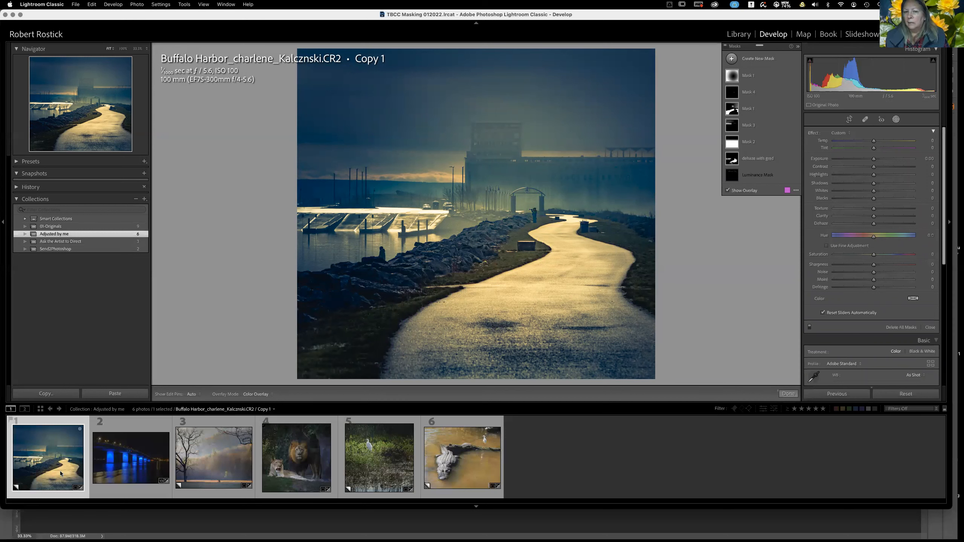
Select the original and the edited virtual copy of the harbor photo in All Photographs and compare them side by side.
key(g)
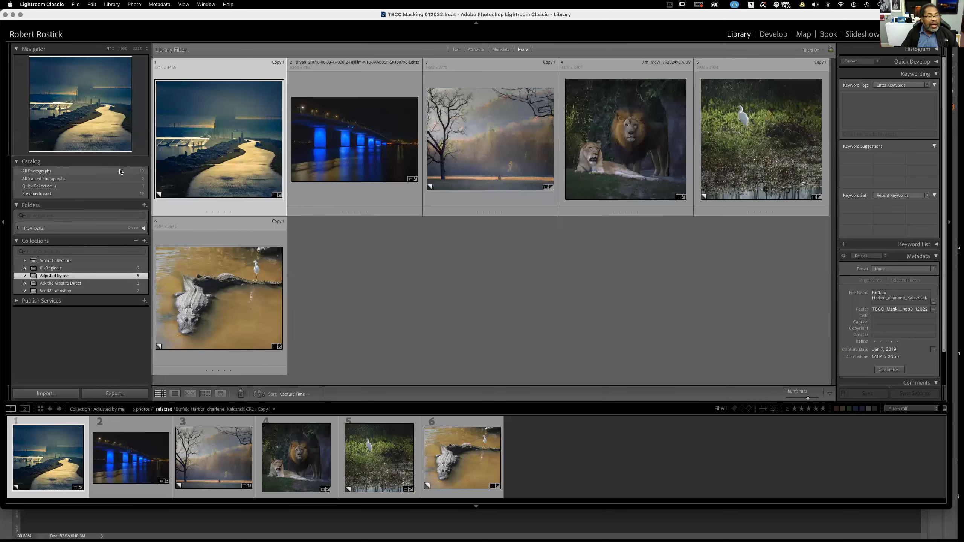
click(72, 171)
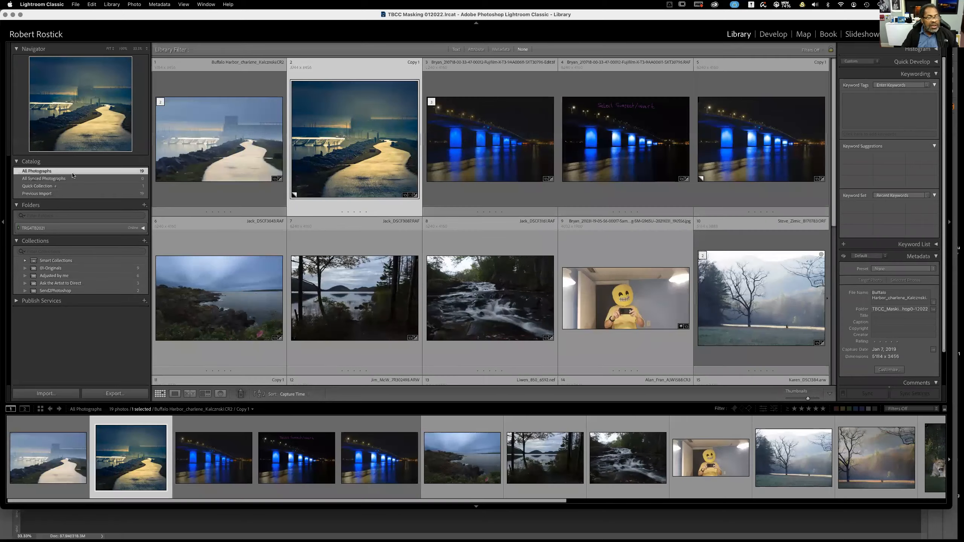
super+click(238, 167)
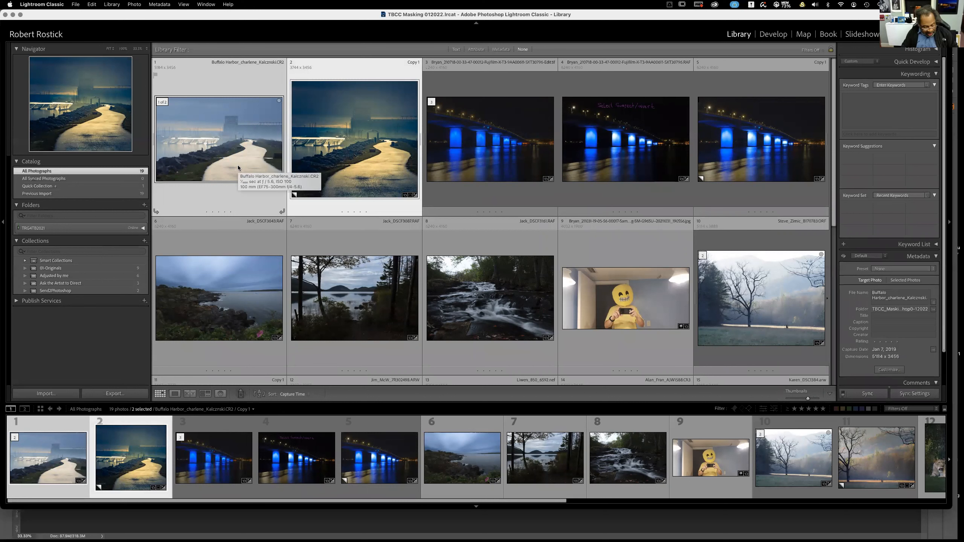
key(c)
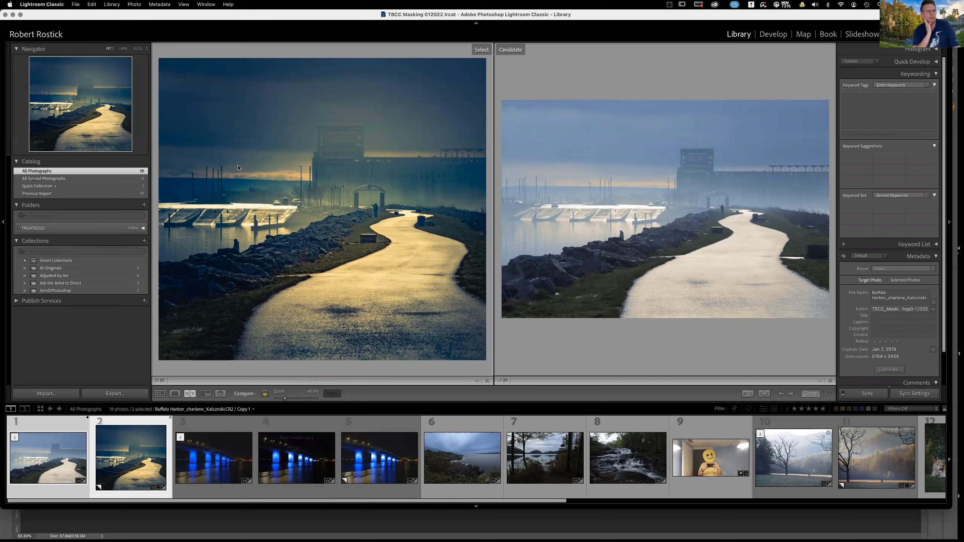
click(301, 216)
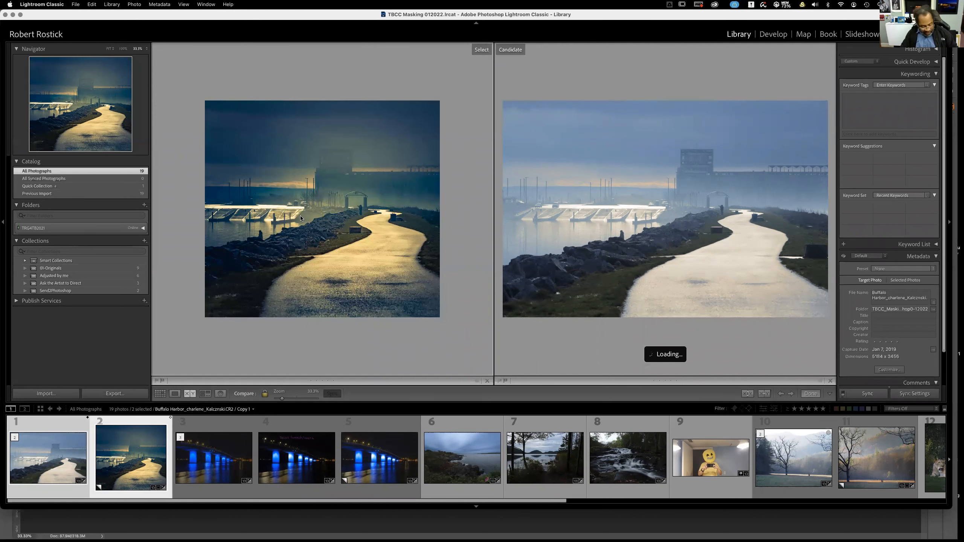
Open the edited harbor copy's masks in Develop and toggle the visibility of Luminance Mask and Mask 2 to examine their effect.
key(d)
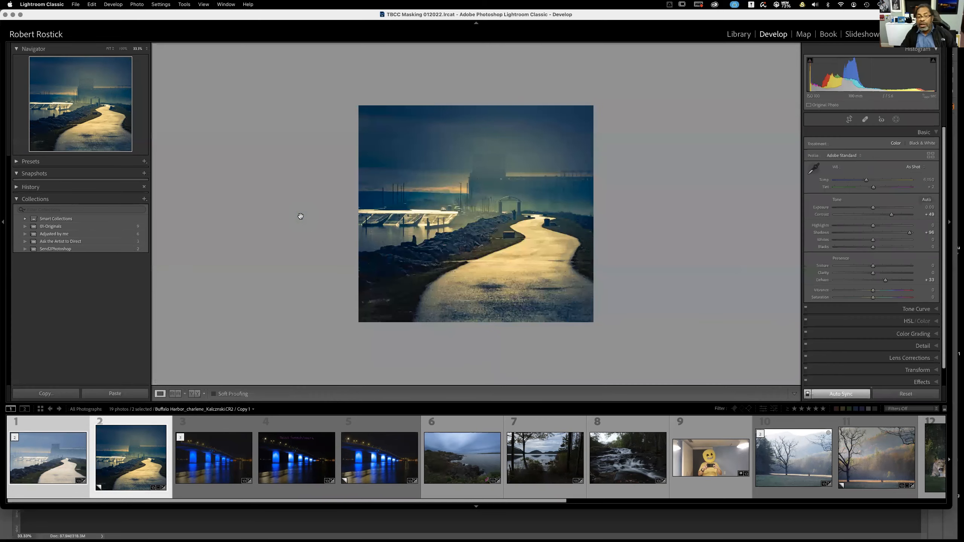
click(896, 119)
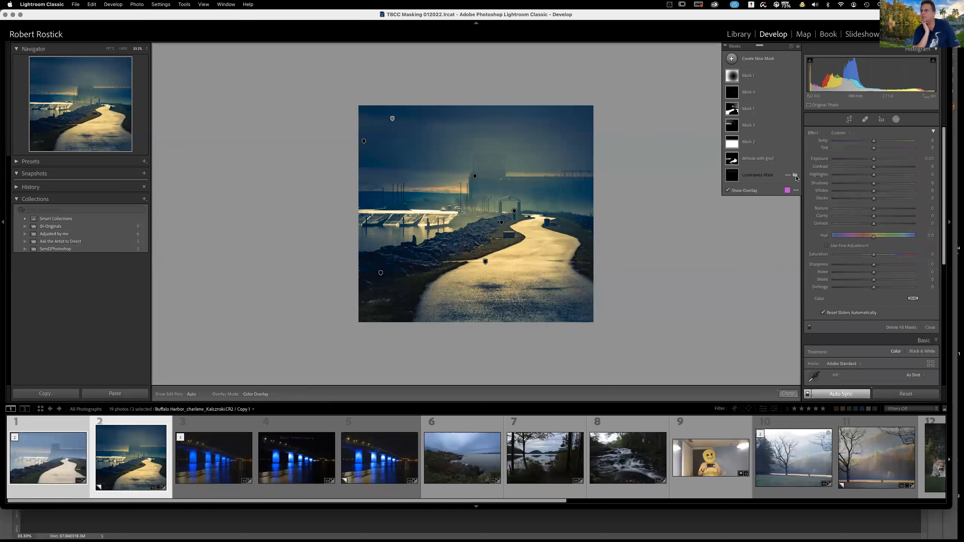
click(794, 176)
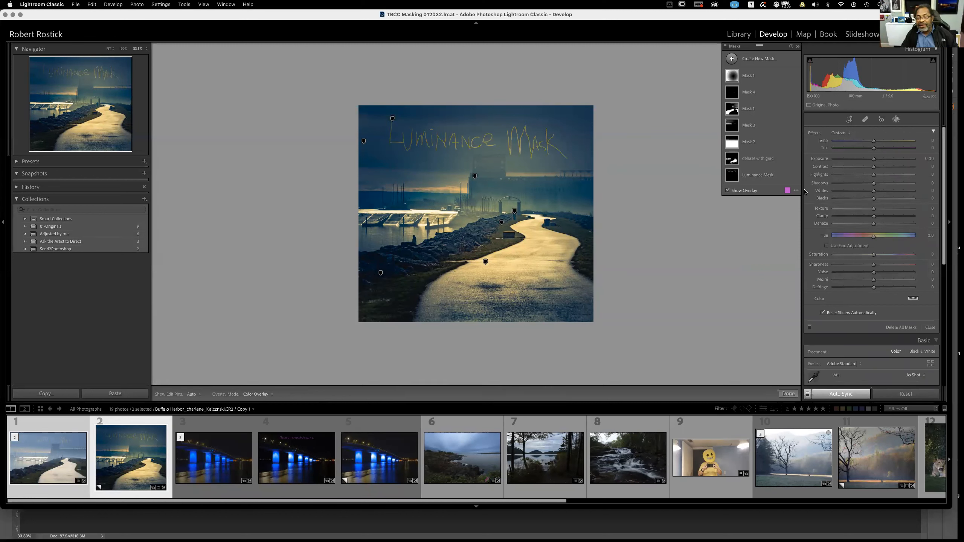
click(794, 176)
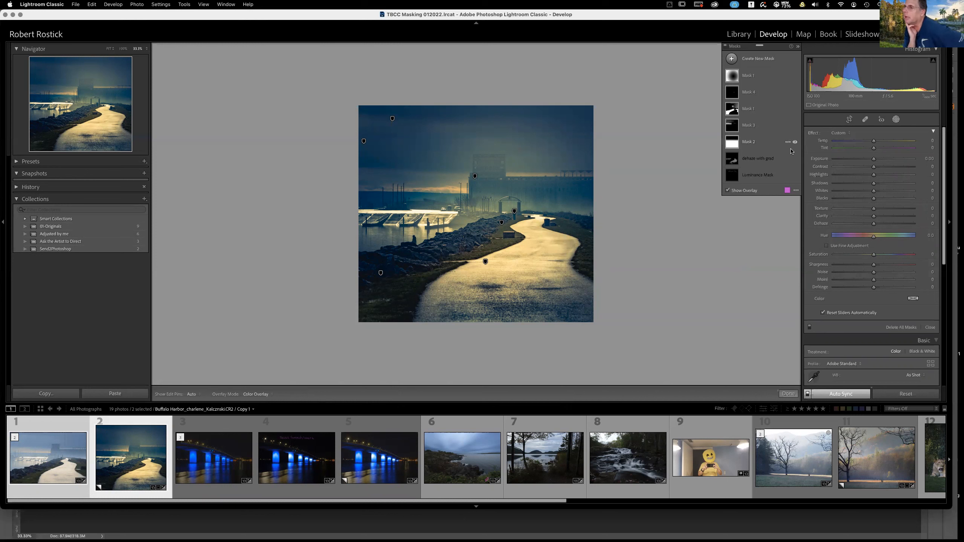
click(795, 142)
click(795, 143)
Switch the harbor copy's masks on and off individually, hiding both Mask 1 entries and toggling Mask 4, dehaze with grad and Luminance Mask.
click(794, 77)
click(795, 93)
click(795, 93)
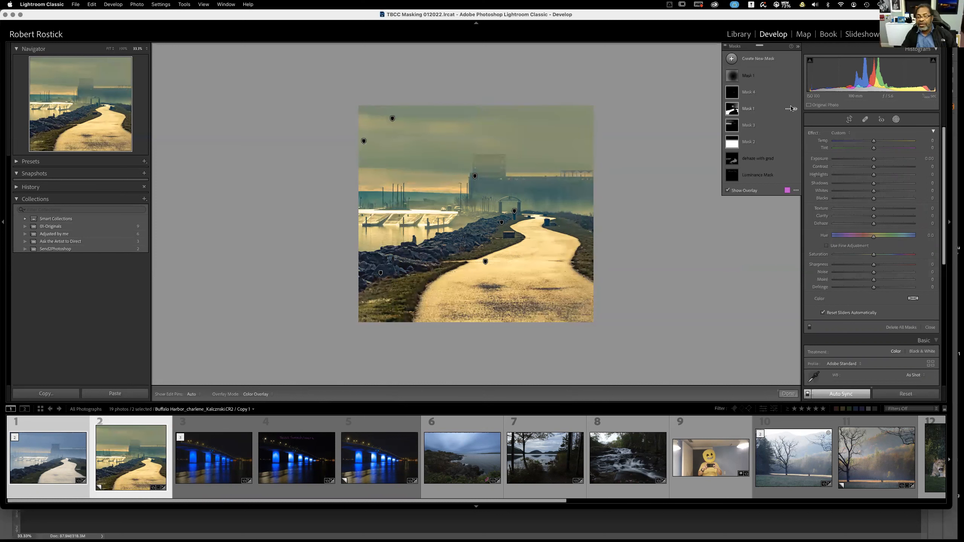
click(795, 109)
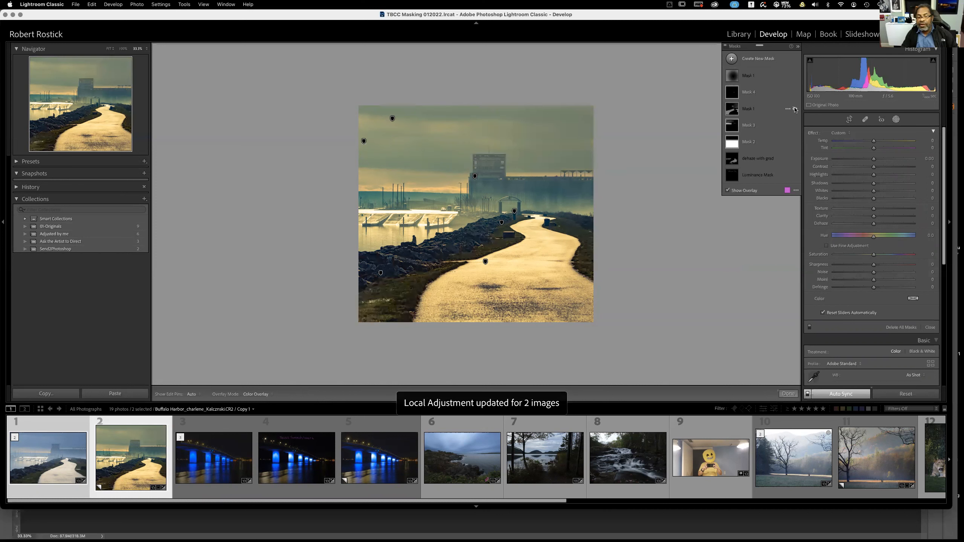
click(795, 125)
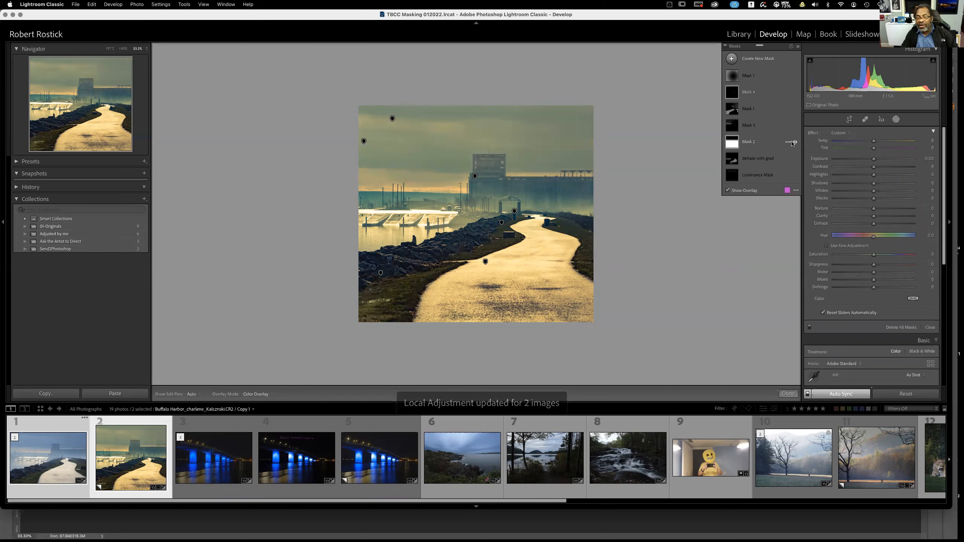
click(795, 160)
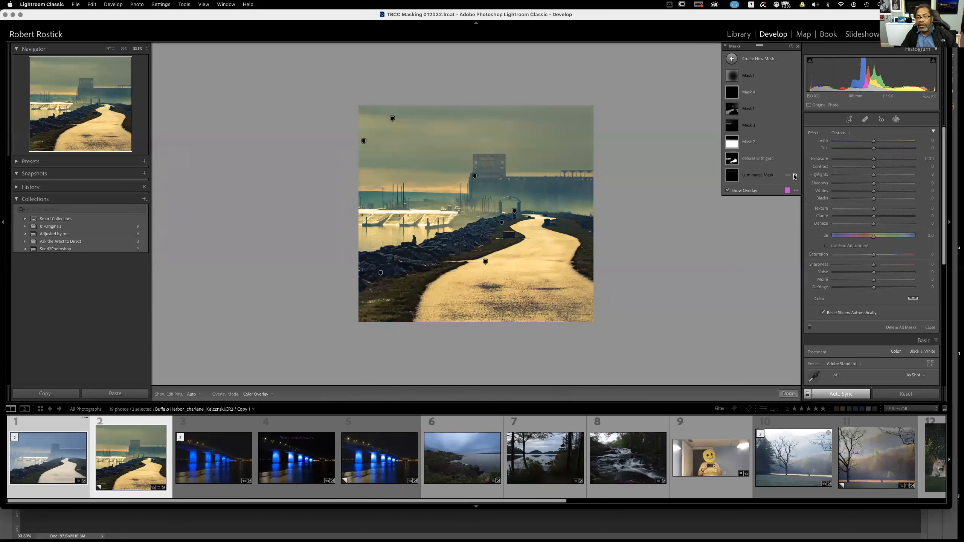
click(794, 176)
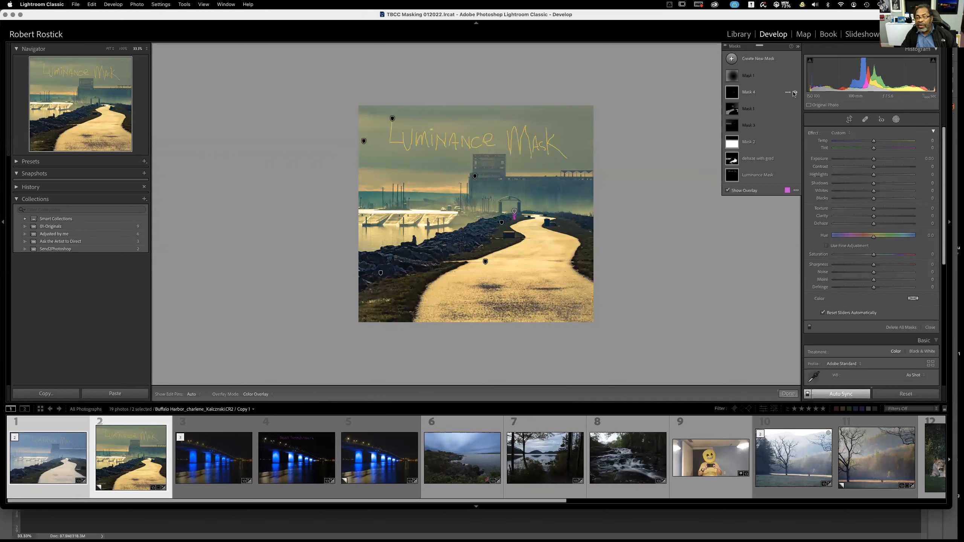
click(794, 93)
click(795, 159)
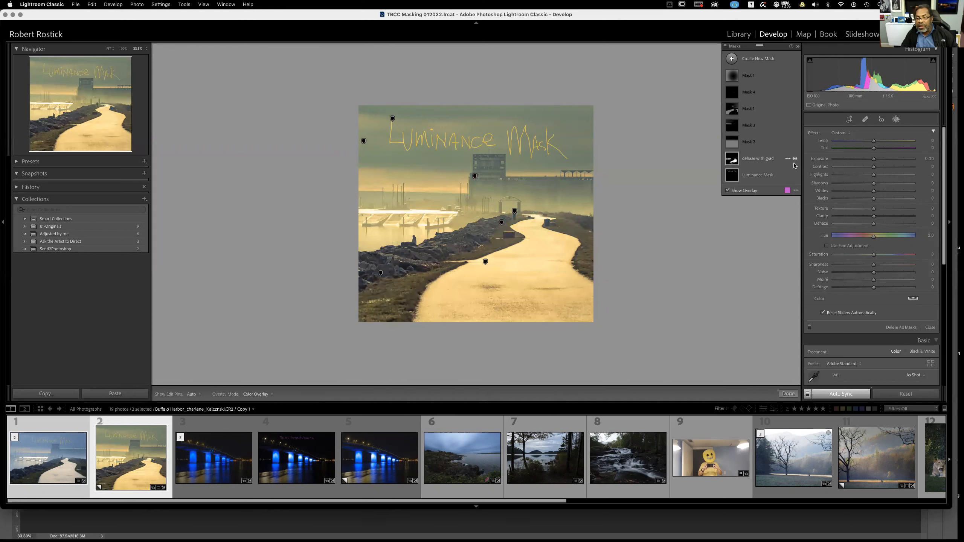
click(795, 176)
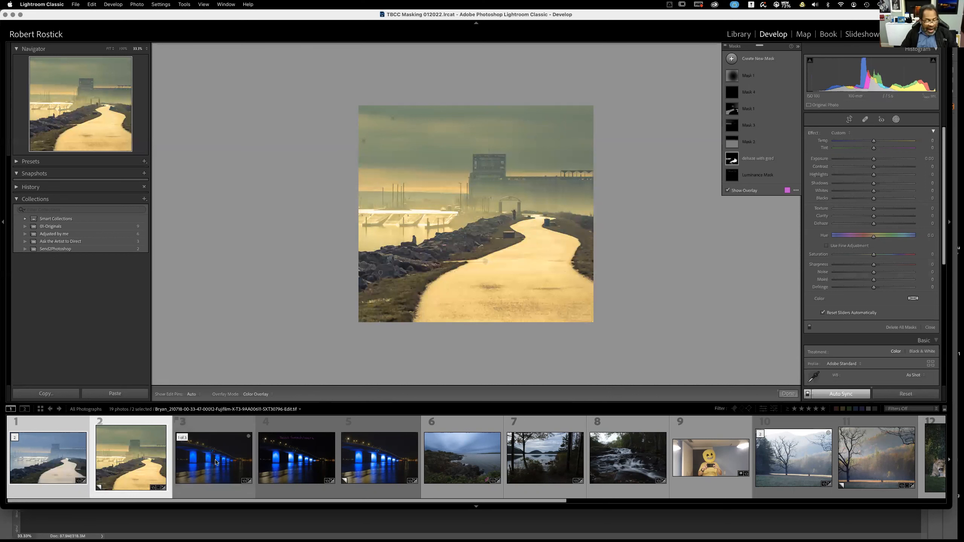
Open the night bridge photo from the "Adjusted by me" collection, fit it to the view and inspect it in full-screen preview.
click(72, 235)
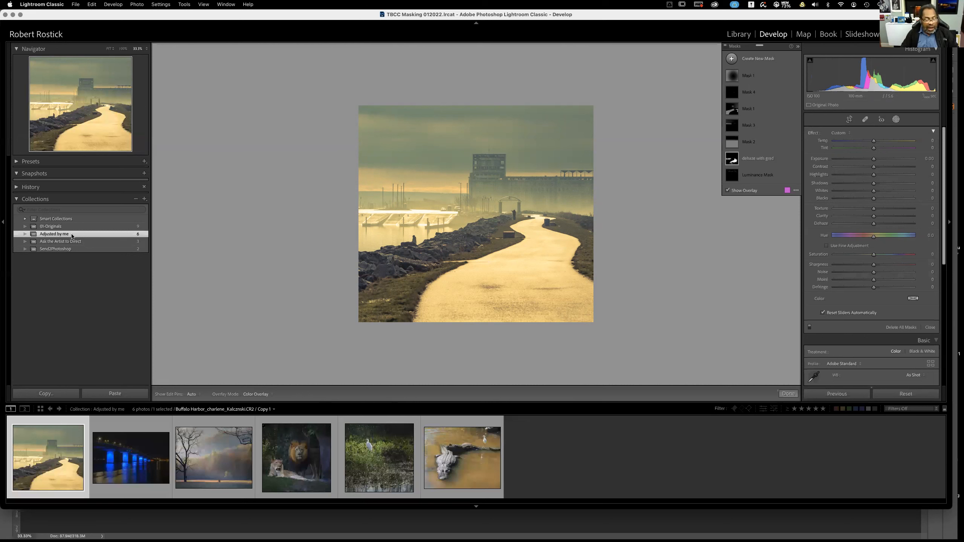
click(135, 460)
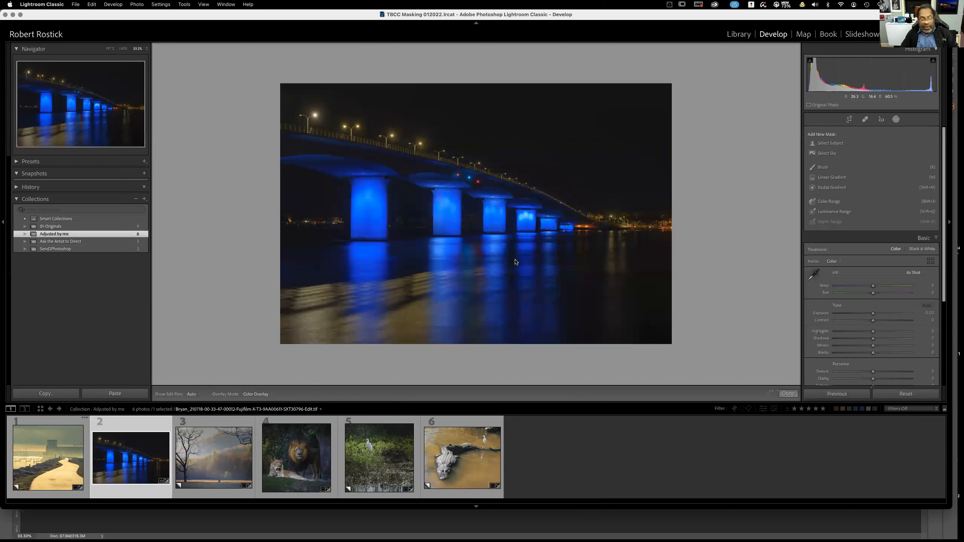
click(111, 49)
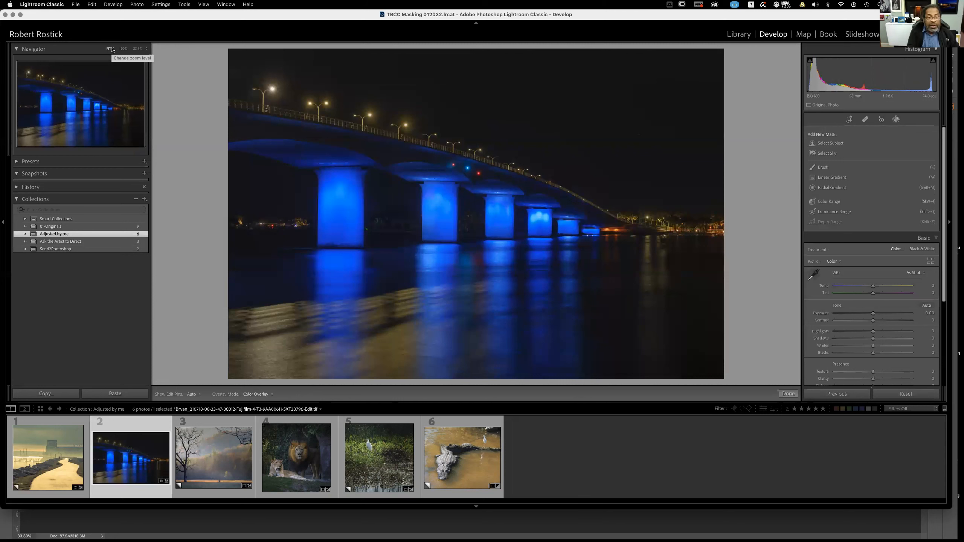
key(shift+w)
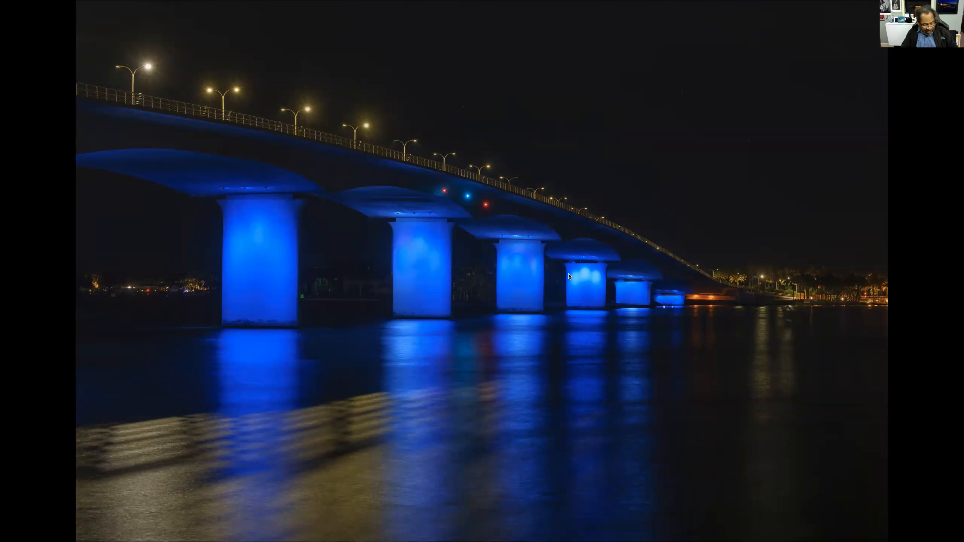
key(Escape)
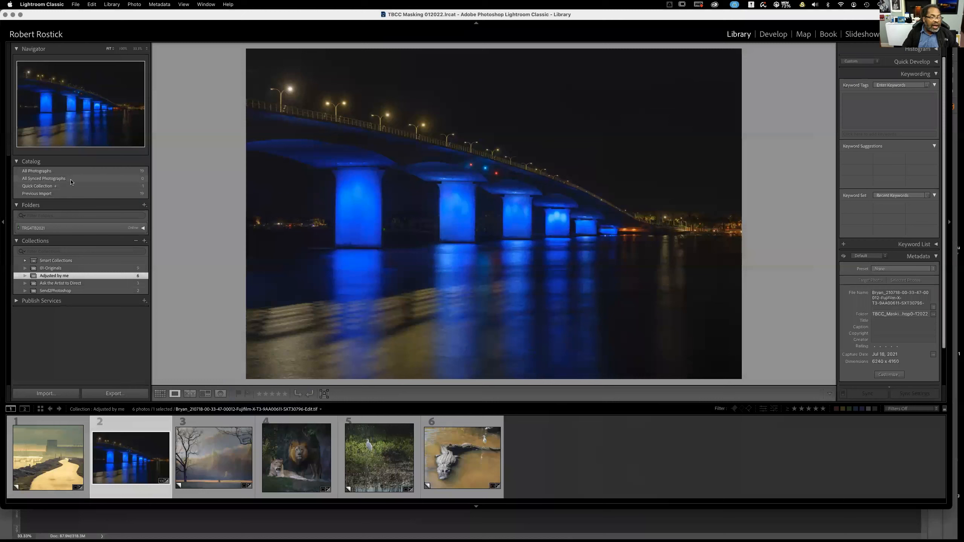
Select the bridge RAW photo and its edited TIF version in All Photographs and compare them side by side in an enlarged view.
key(g)
click(68, 172)
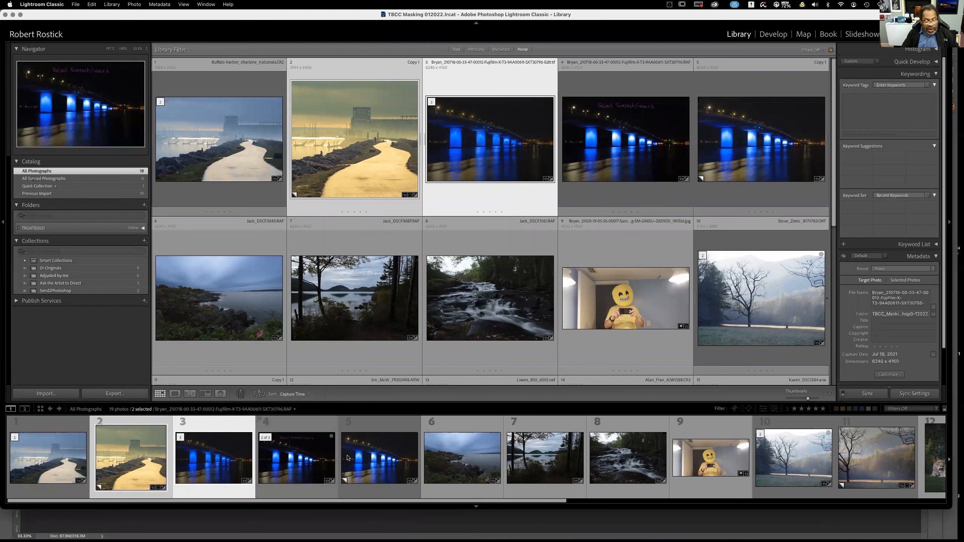
click(366, 459)
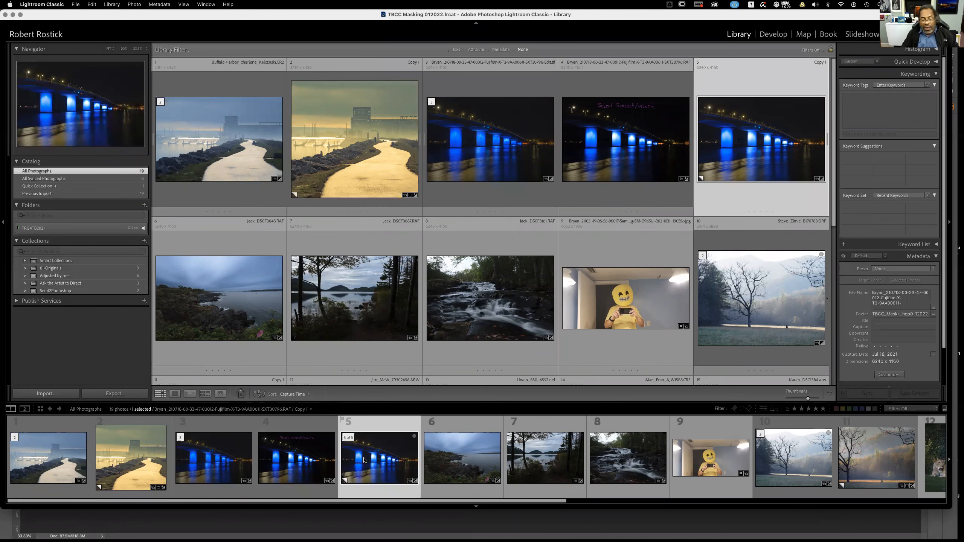
click(304, 470)
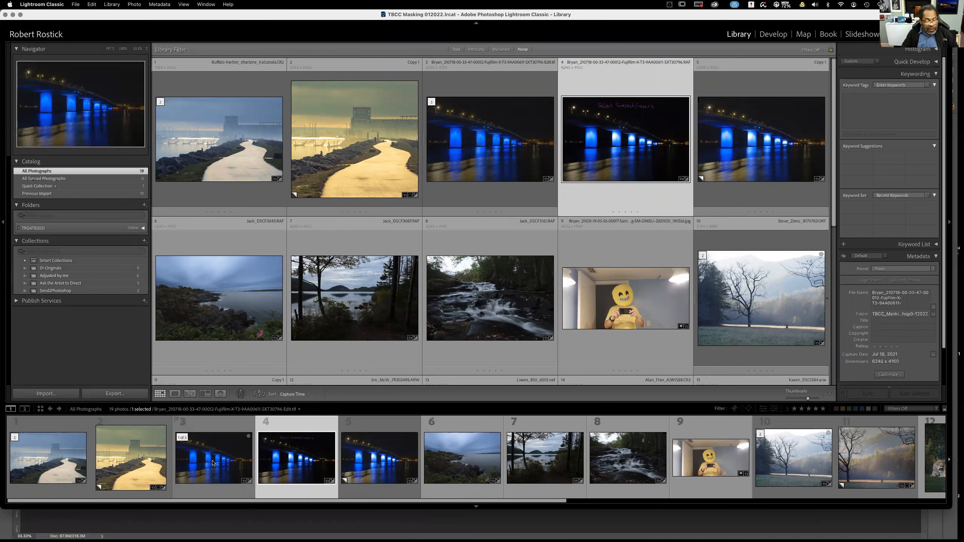
super+click(209, 462)
key(c)
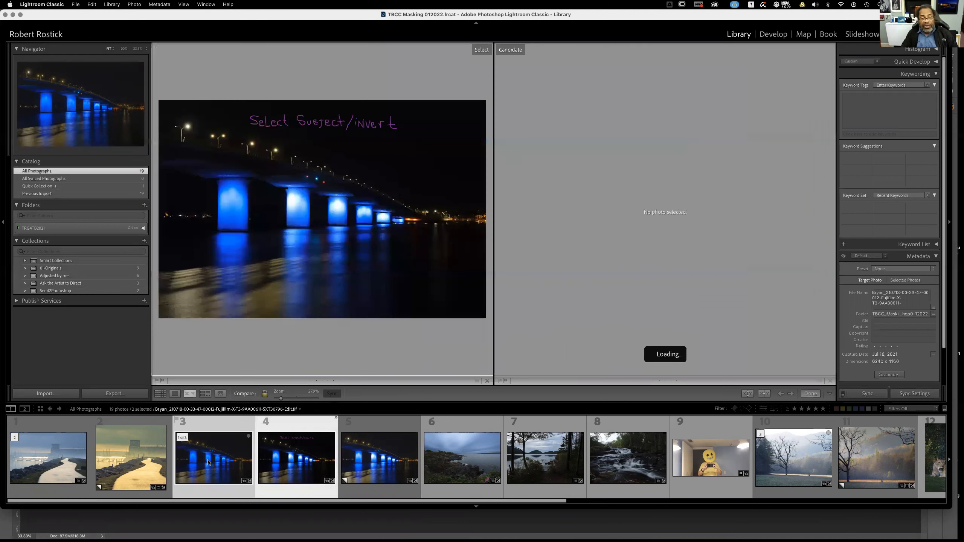
key(Tab)
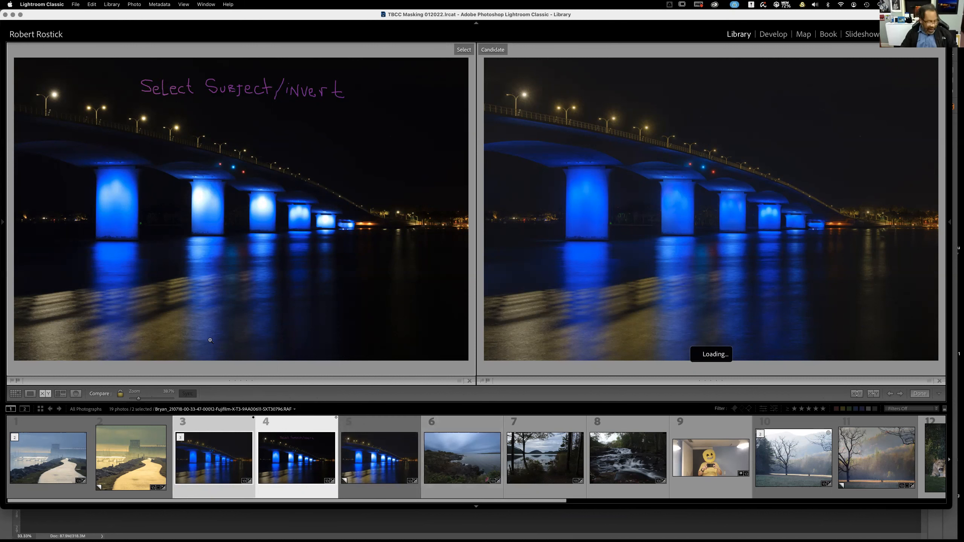
key(Tab)
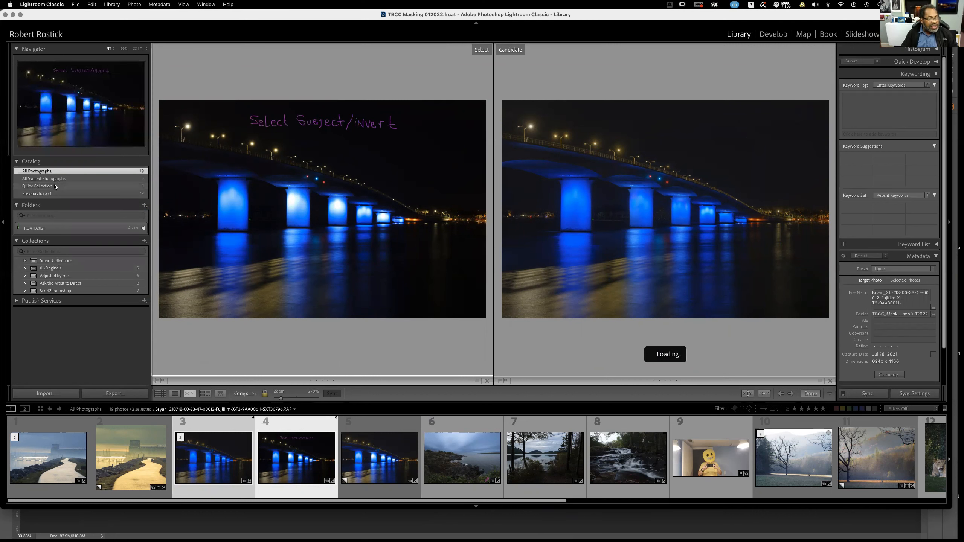
Find the edited misty tree landscape, select it with its original in All Photographs, and compare the two side by side in an enlarged view.
click(56, 275)
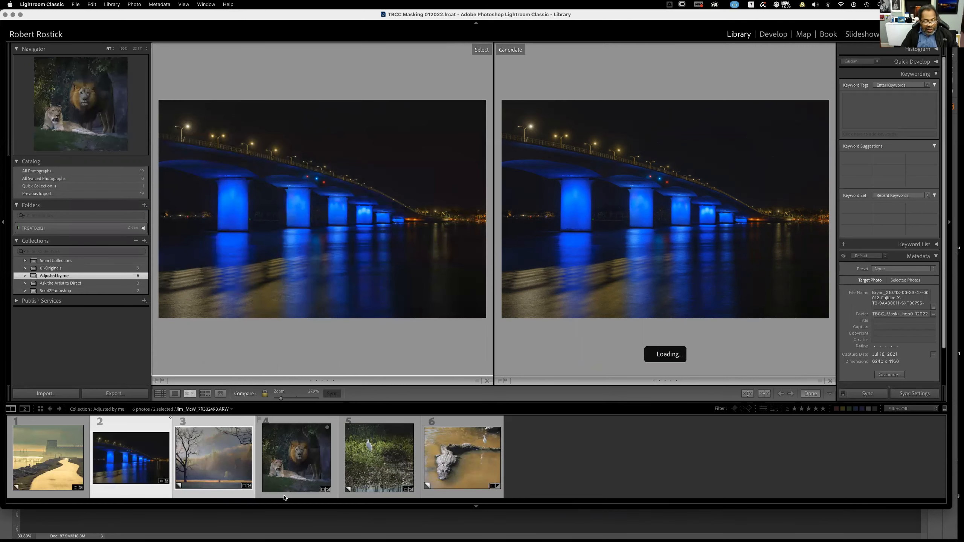
click(218, 465)
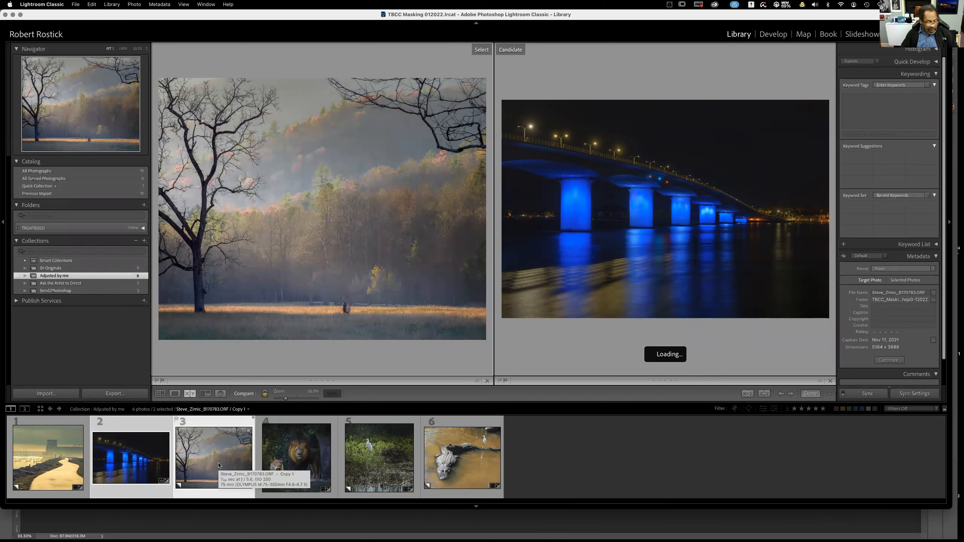
click(46, 171)
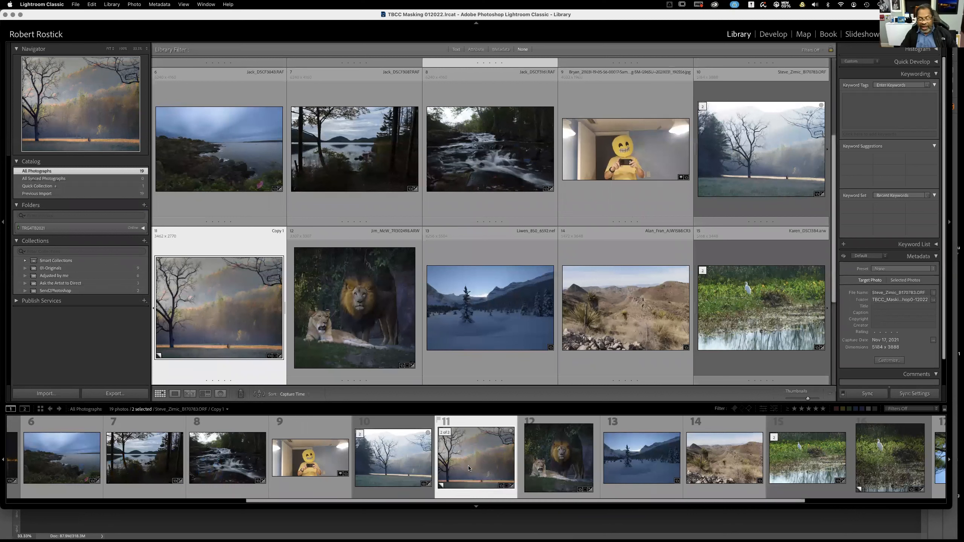
click(403, 471)
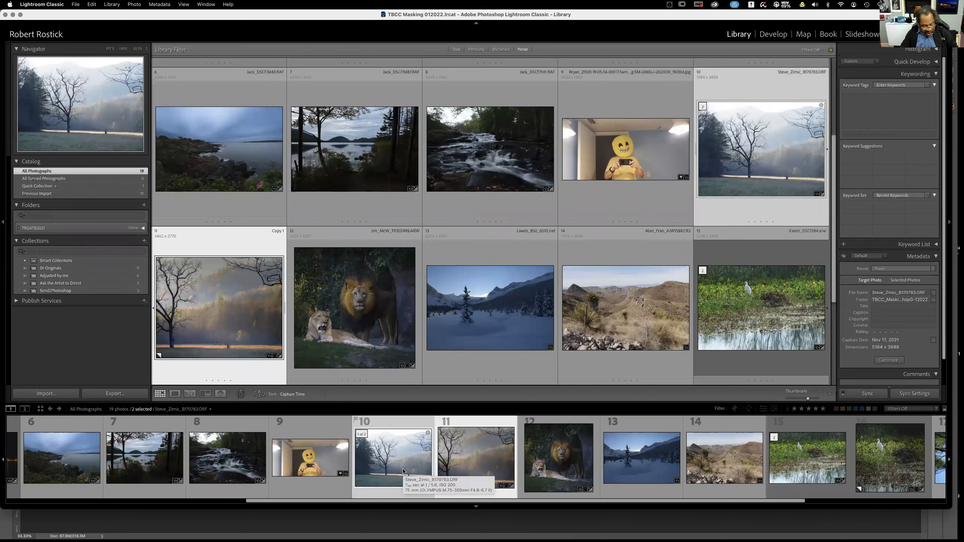
key(c)
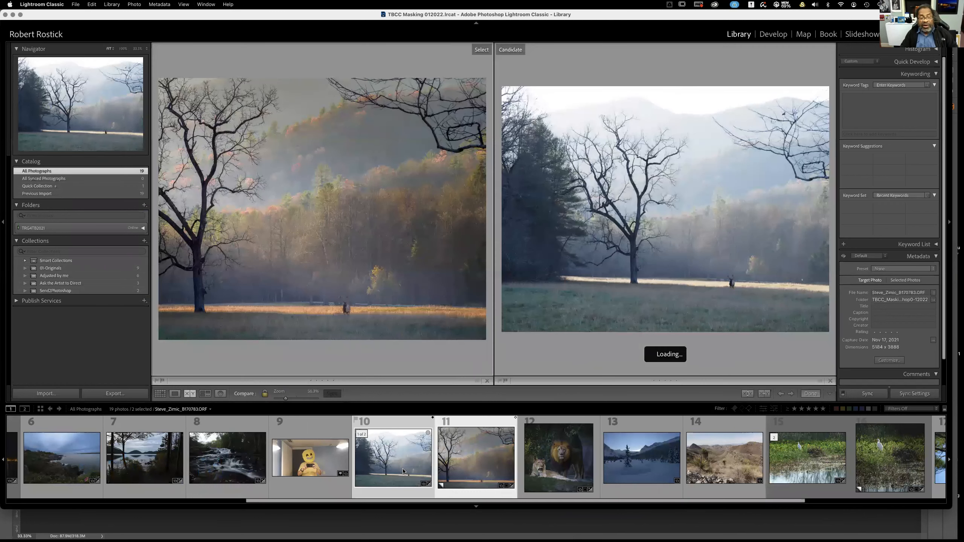
key(Tab)
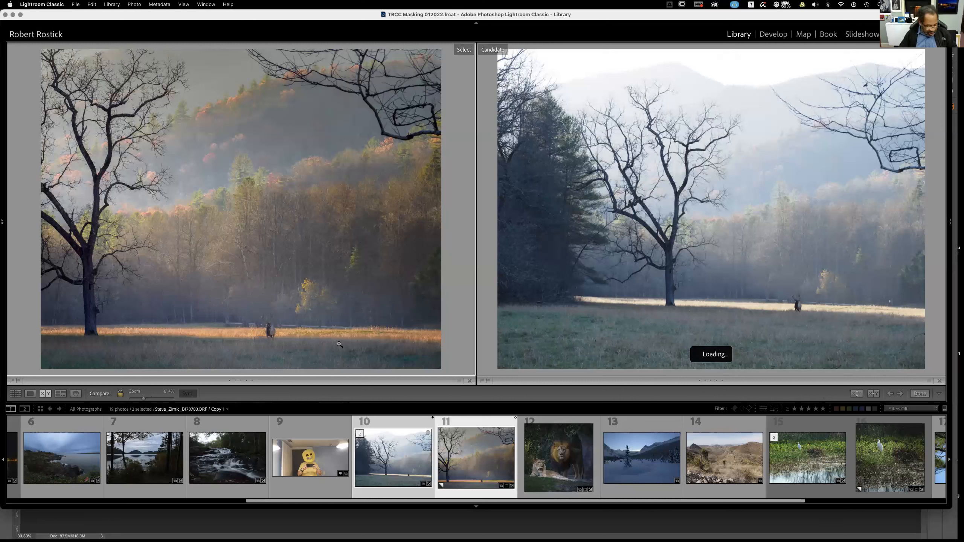
Return to the photo grid, clear the selection, view the lion photo full screen and open it in the Develop module.
key(g)
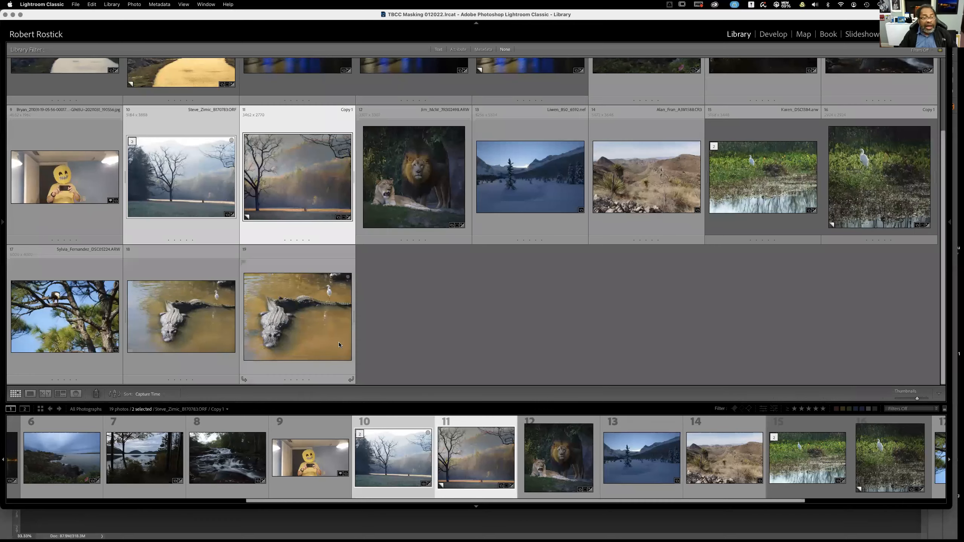
click(412, 310)
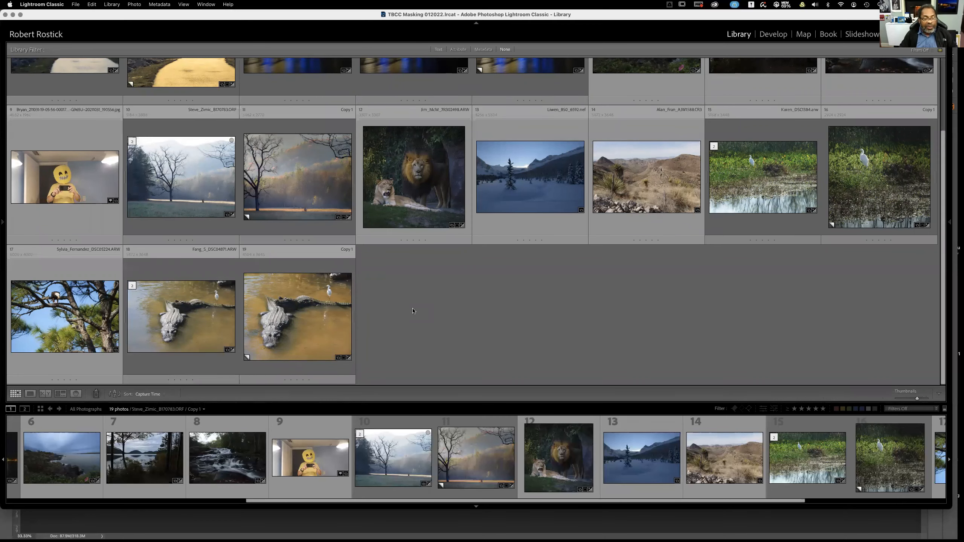
scroll(345, 251, up, 3)
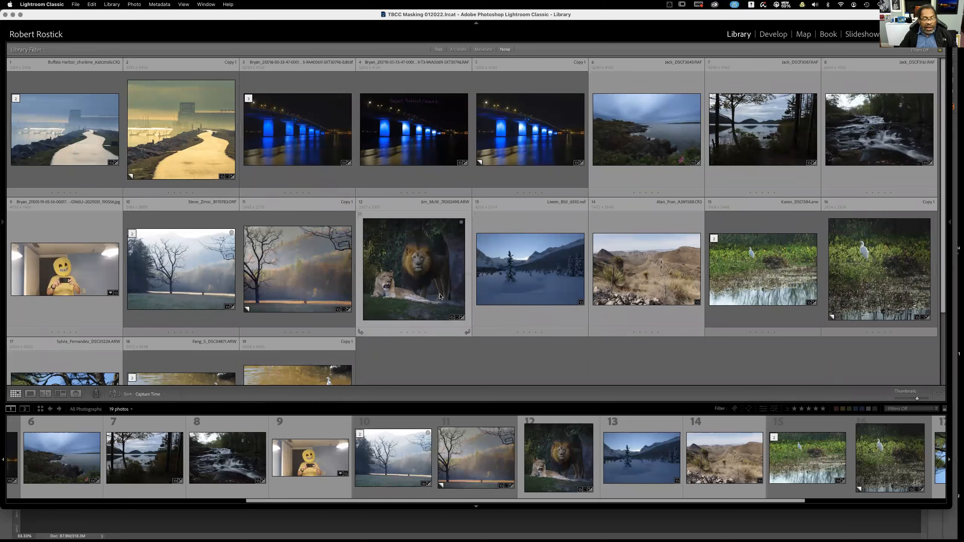
click(426, 287)
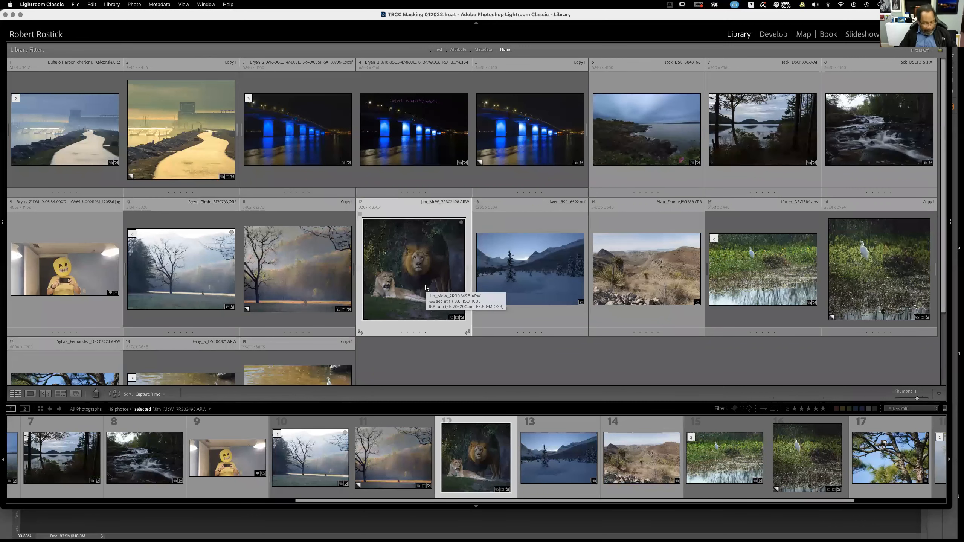
key(f)
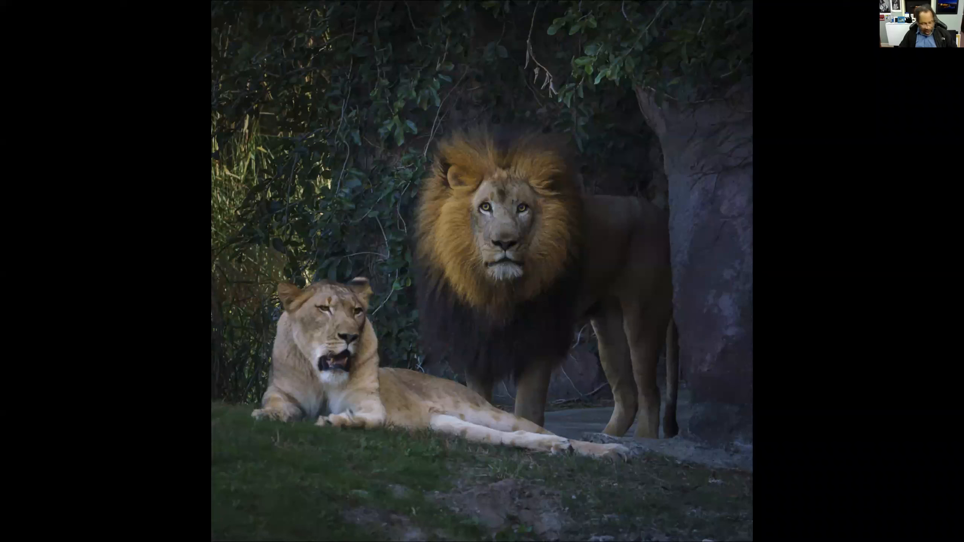
key(f)
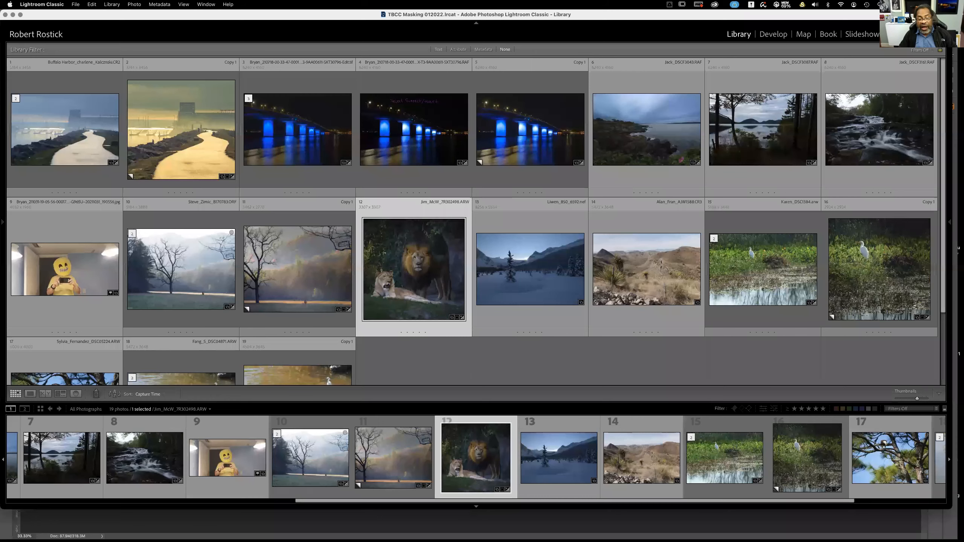
key(d)
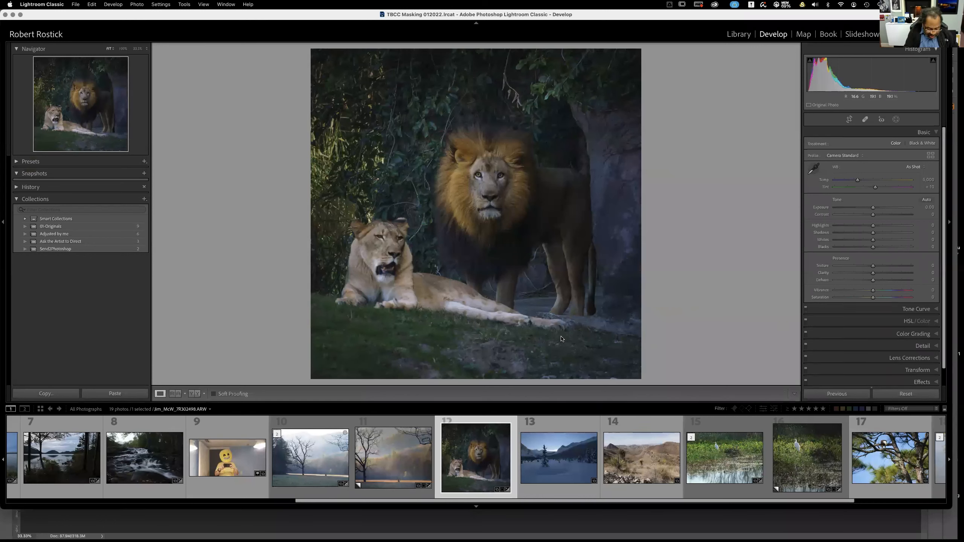
Create a virtual copy of the edited lion photo and reset the master photo to its unedited state.
key(super+apostrophe)
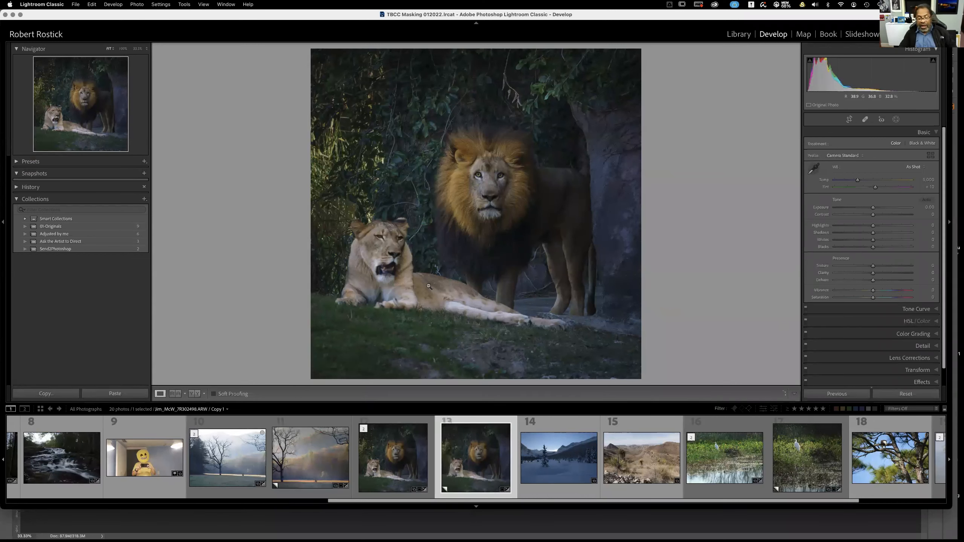
click(382, 466)
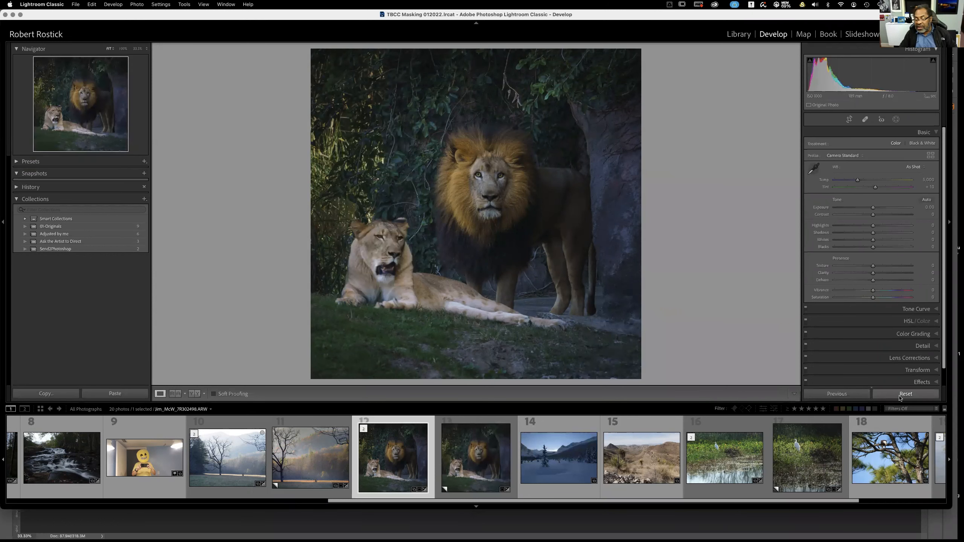
click(905, 393)
Select the reset lion photo with its edited virtual copy and compare them side by side with the side panels hidden.
click(447, 475)
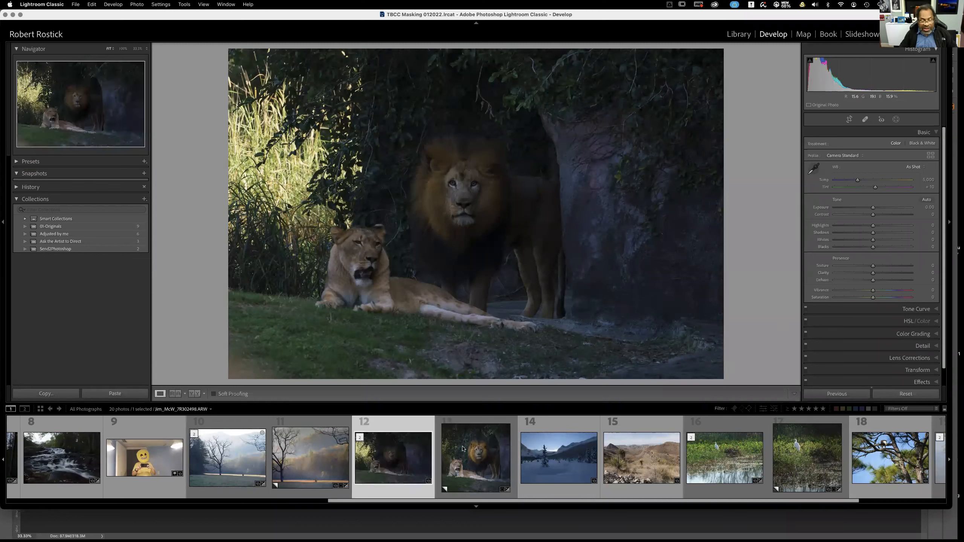
super+click(474, 462)
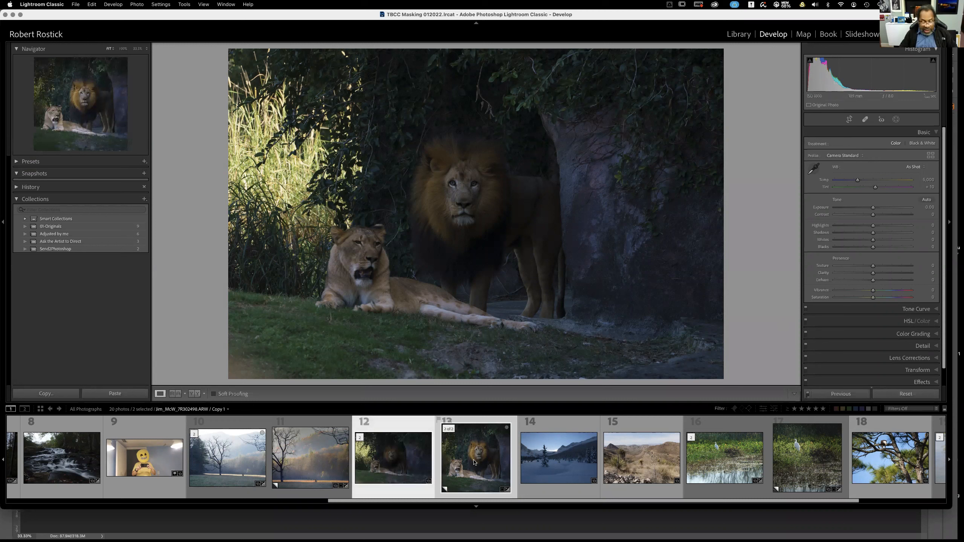
key(g)
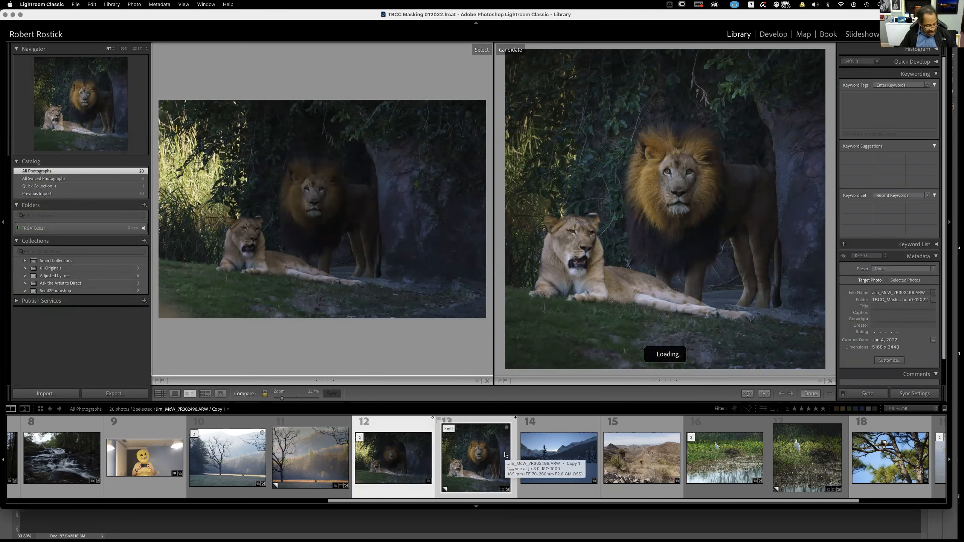
key(Tab)
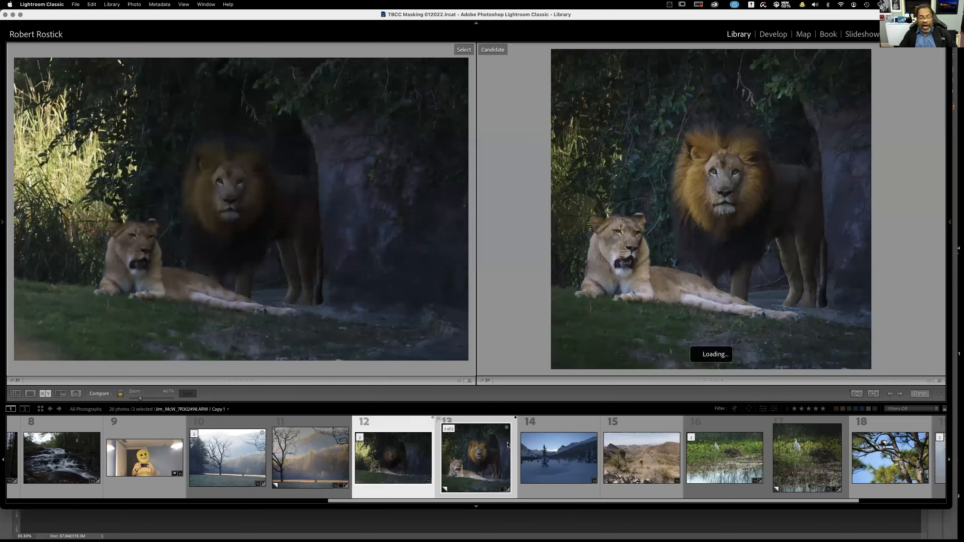
Compare the original white egret photo with its edited, cropped virtual copy side by side.
click(726, 475)
super+click(791, 473)
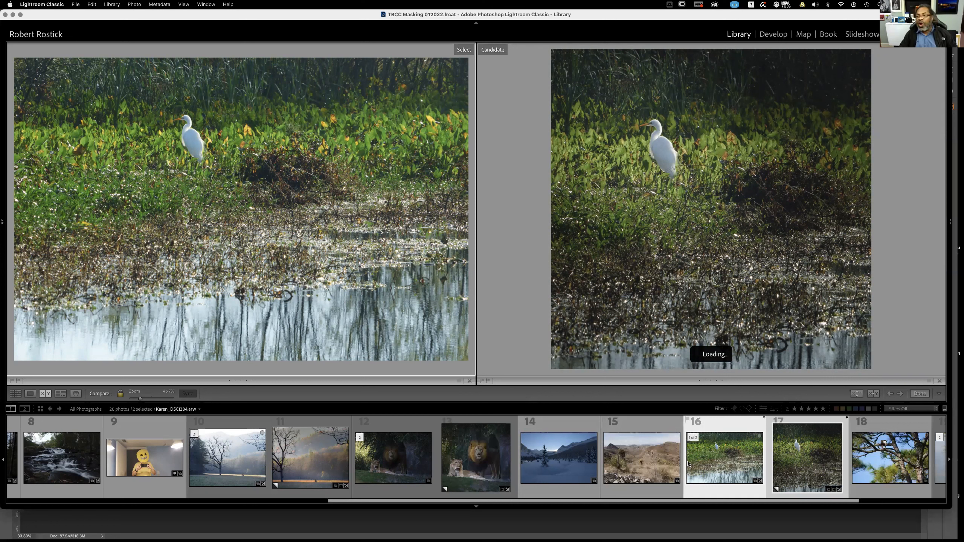
mouse_move(687, 464)
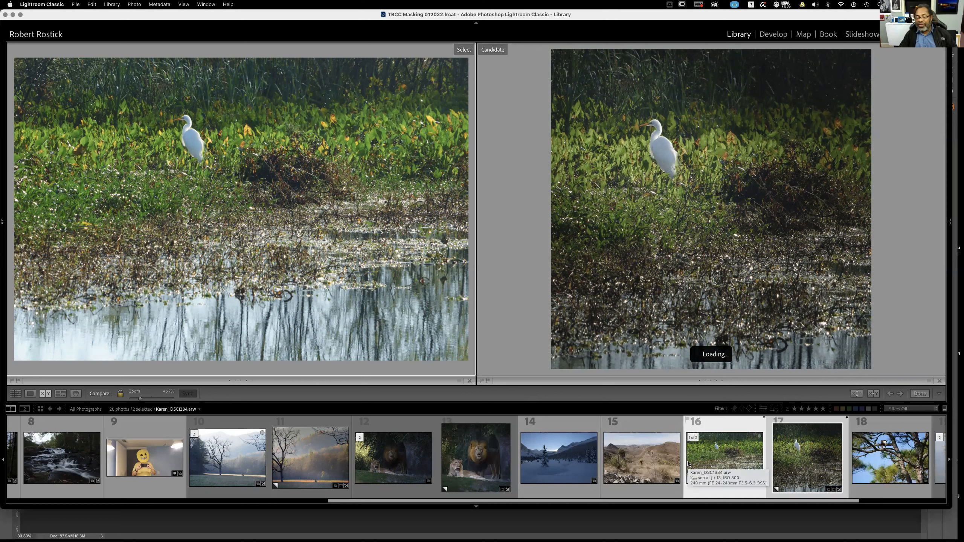
Show the snowy mountain, desert and eagle photos together in Survey view, leaving out both egret photos.
click(552, 475)
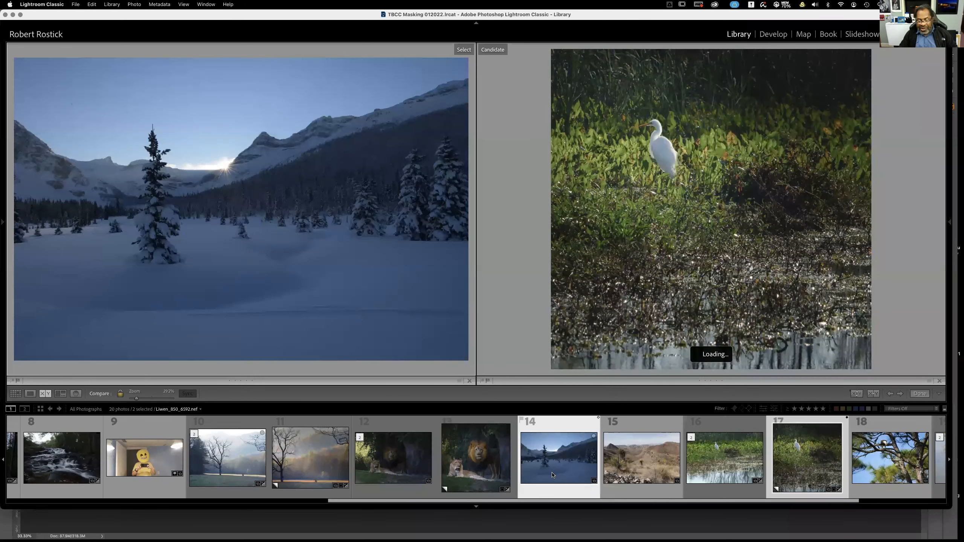
click(634, 477)
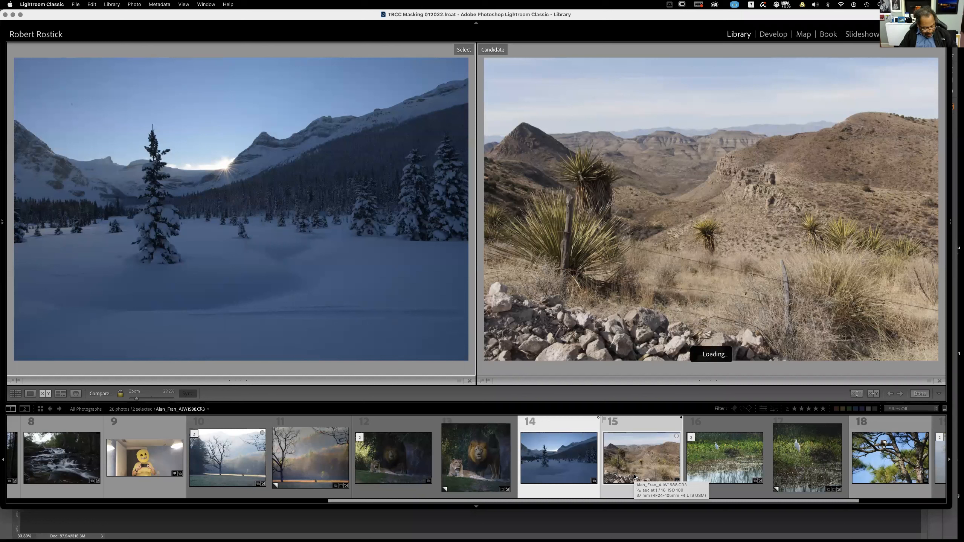
key(n)
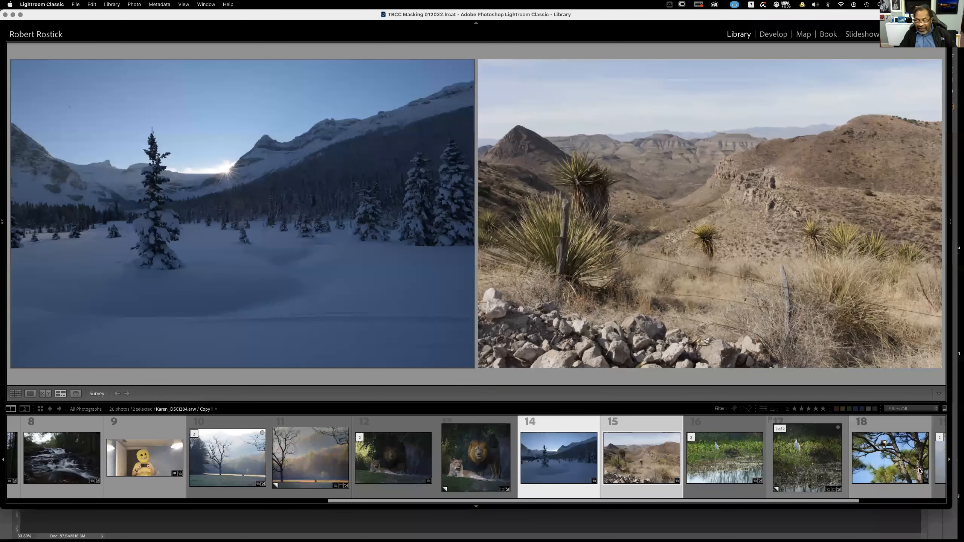
shift+click(898, 467)
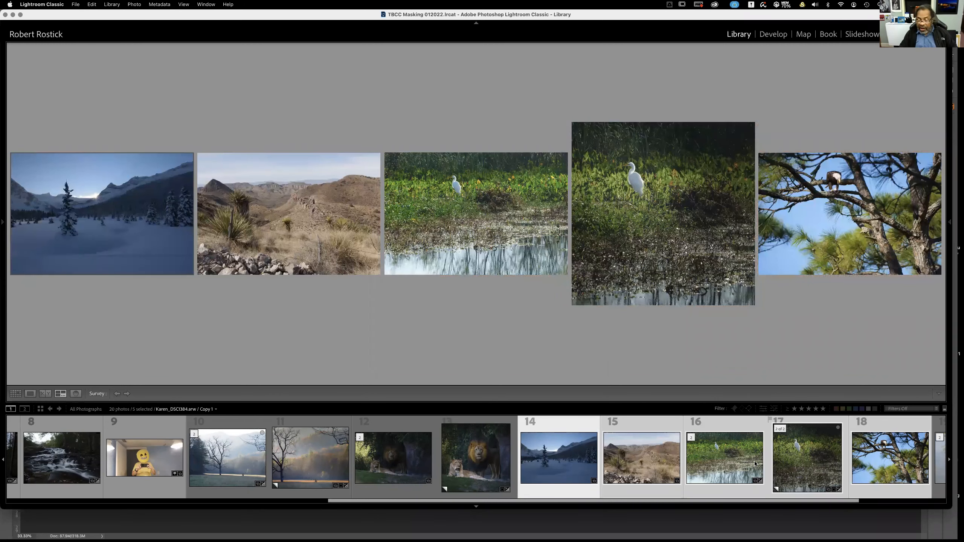
super+click(789, 463)
super+click(734, 464)
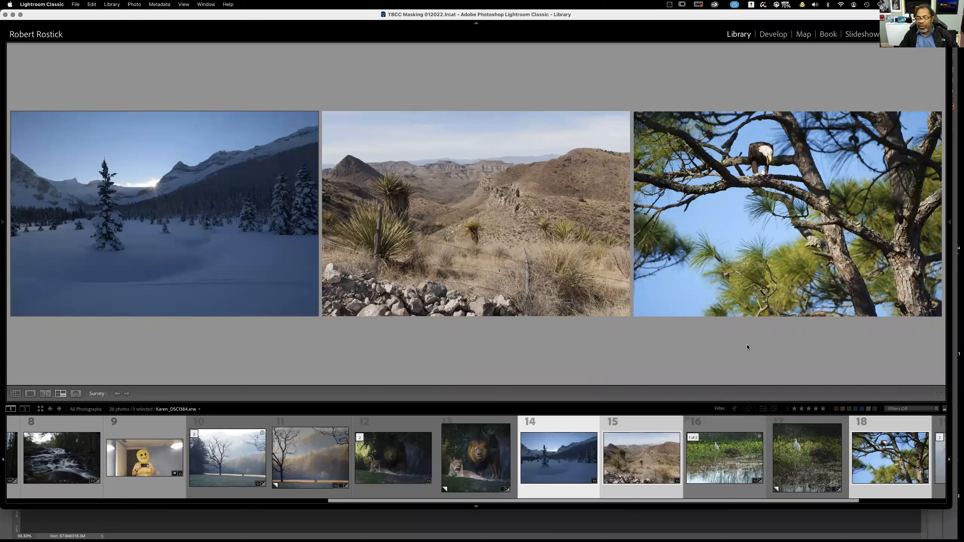
Examine the eagle, desert and snowy mountain photos in Survey view, making each one active in turn.
click(785, 166)
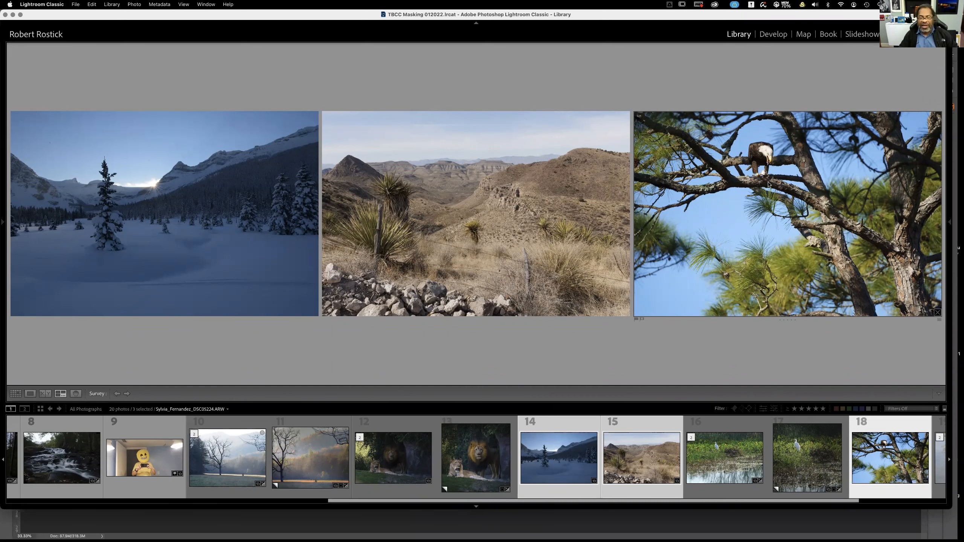
click(509, 184)
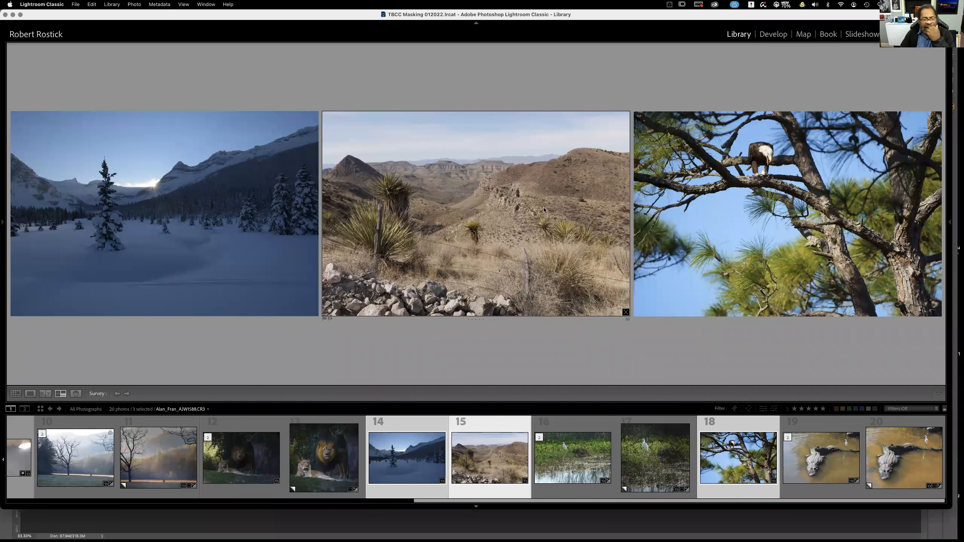
click(171, 181)
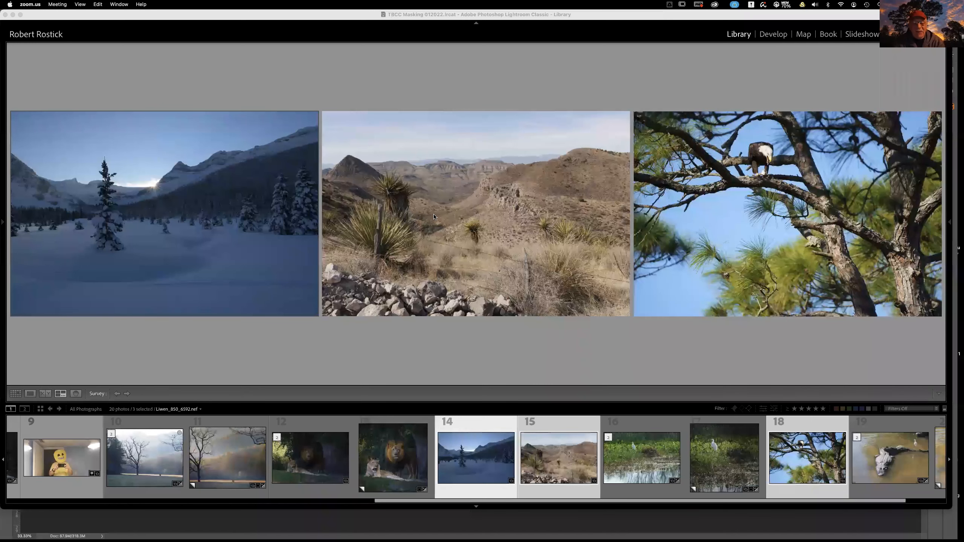
Open the desert photo in Develop, create a brush mask with Feather 0 and handwrite a first name across the sky.
double_click(434, 216)
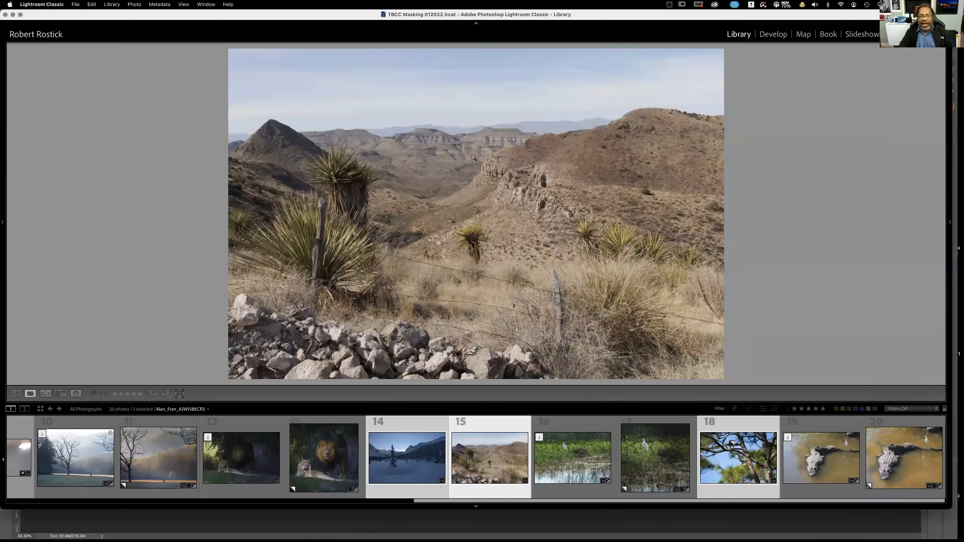
click(772, 37)
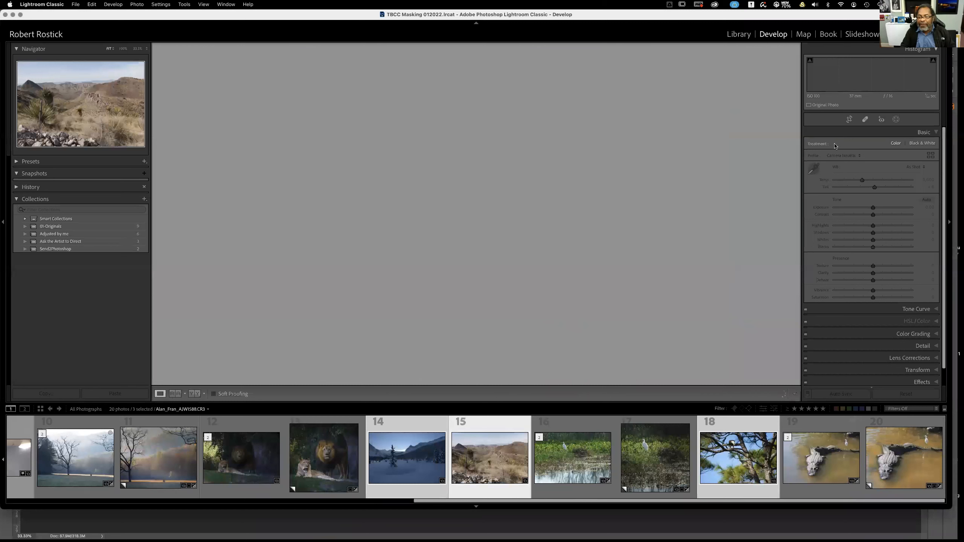
click(896, 120)
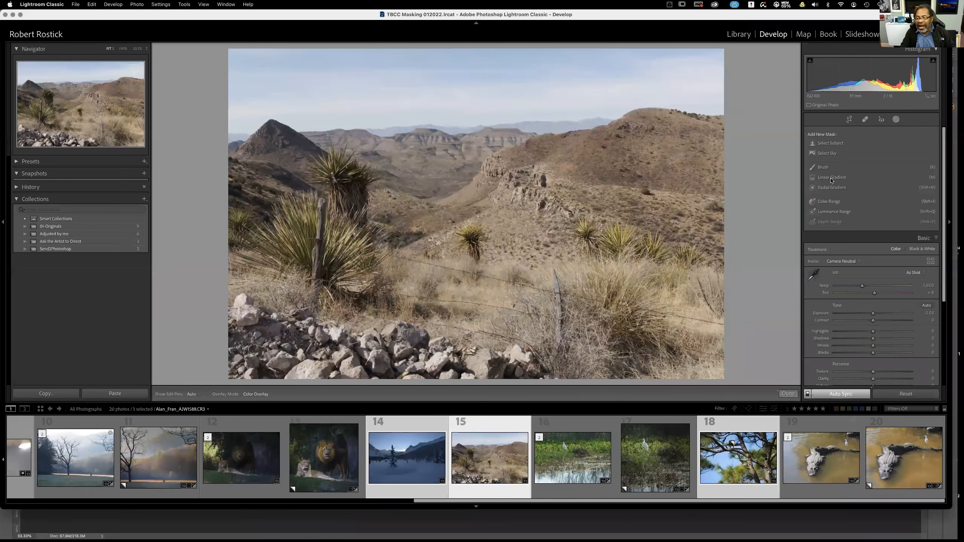
click(823, 168)
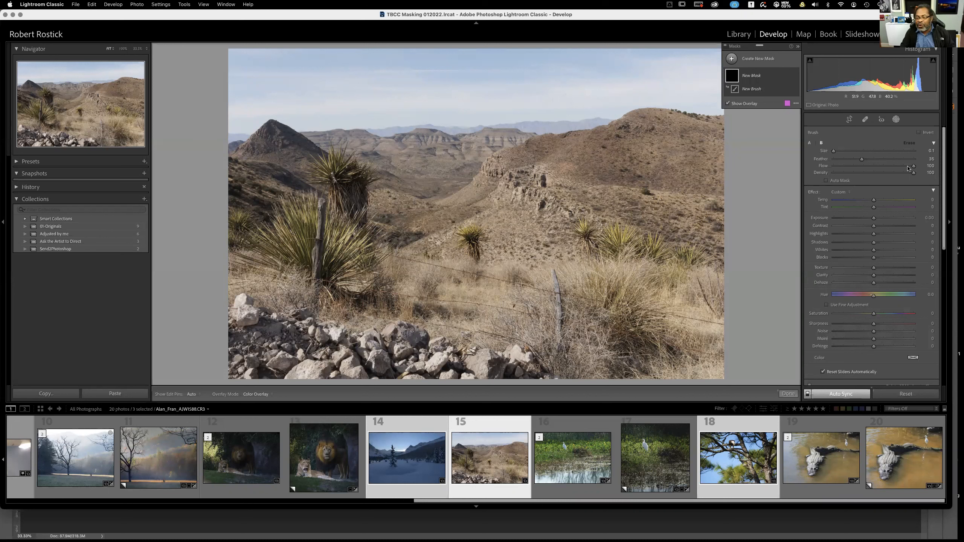
drag(861, 159, 816, 159)
mouse_move(350, 120)
mouse_down()
mouse_move(373, 68)
mouse_move(386, 71)
mouse_move(337, 88)
mouse_move(403, 132)
mouse_move(383, 107)
mouse_move(413, 80)
mouse_move(404, 108)
mouse_move(437, 105)
mouse_move(439, 97)
mouse_move(441, 106)
mouse_move(461, 103)
mouse_move(463, 79)
mouse_move(471, 126)
mouse_move(500, 96)
mouse_up()
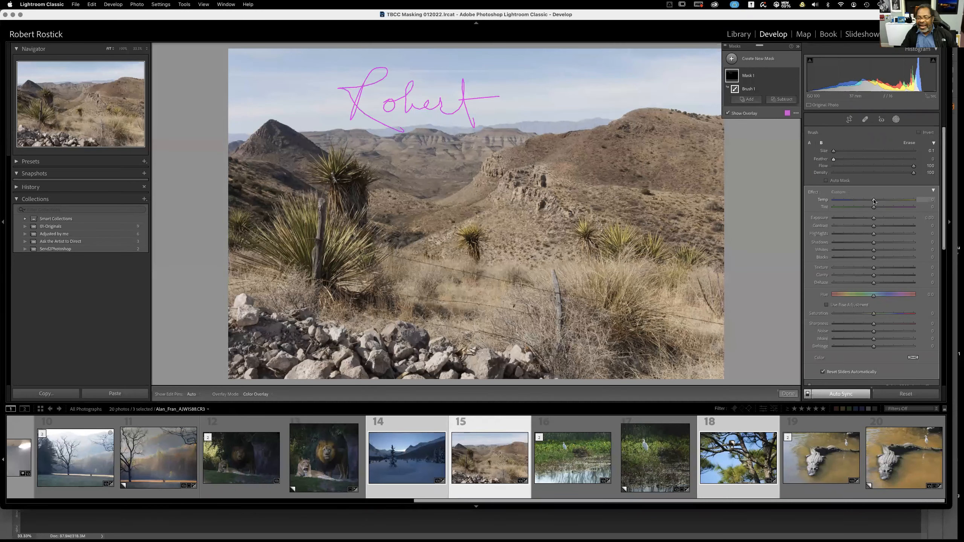
Turn the handwritten brush mask dark blue with Temp -100, Exposure about -1.9 and strongly raised Contrast.
mouse_move(872, 200)
mouse_down()
mouse_move(833, 200)
mouse_move(860, 225)
mouse_move(913, 229)
mouse_up()
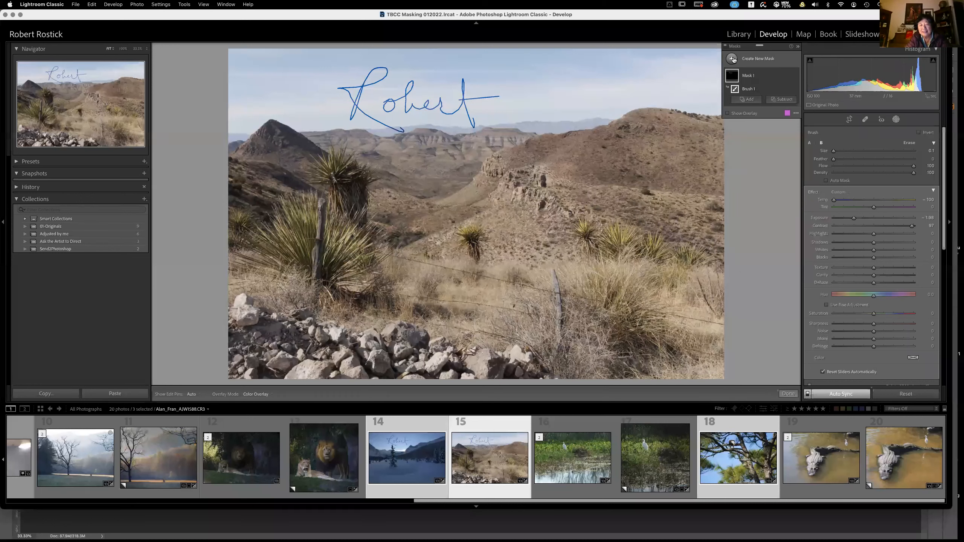
click(735, 59)
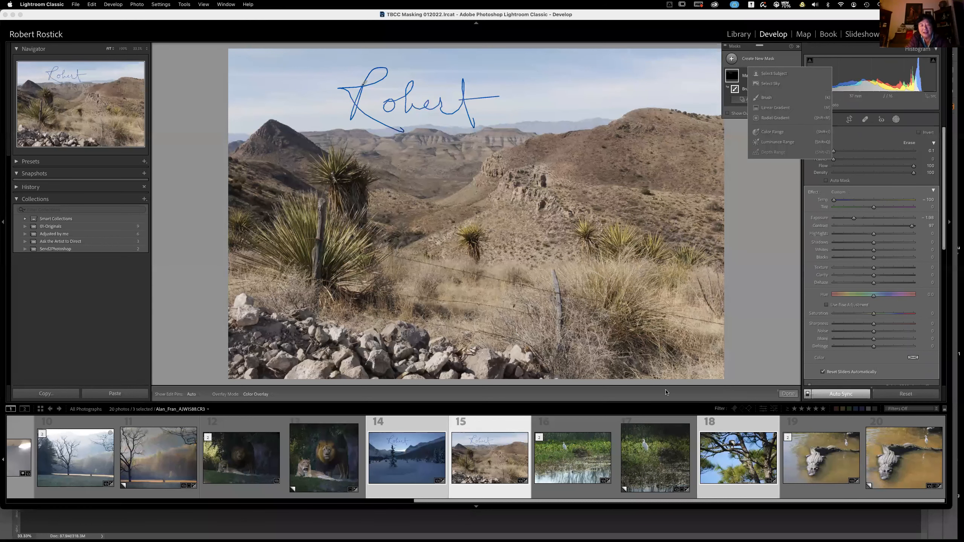
click(747, 404)
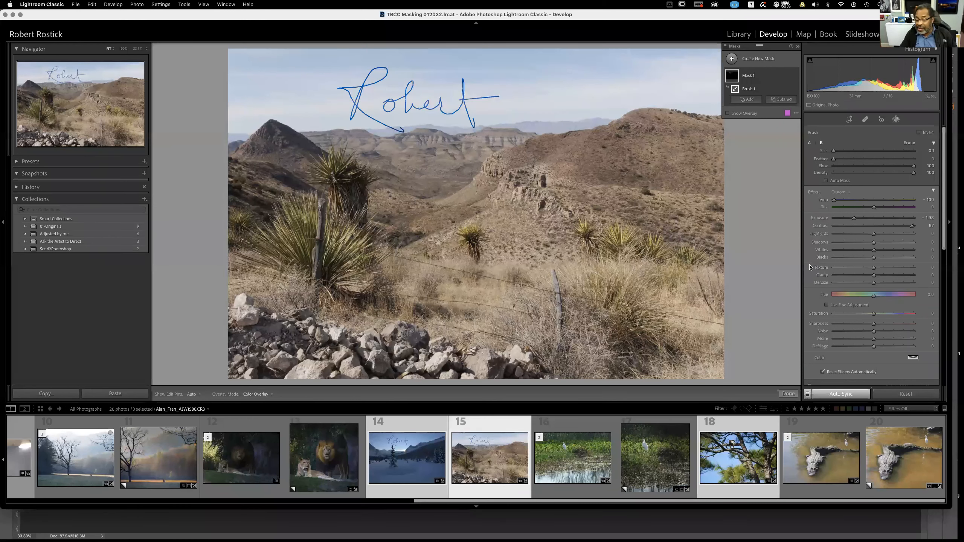
Select the alligator photo with its edited virtual copy and compare them side by side at different zoom levels.
click(841, 478)
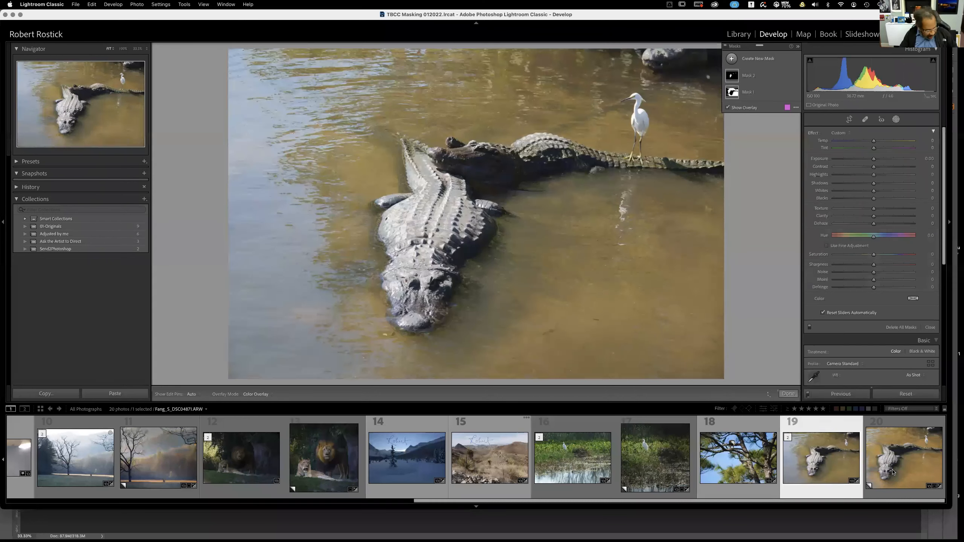
click(892, 472)
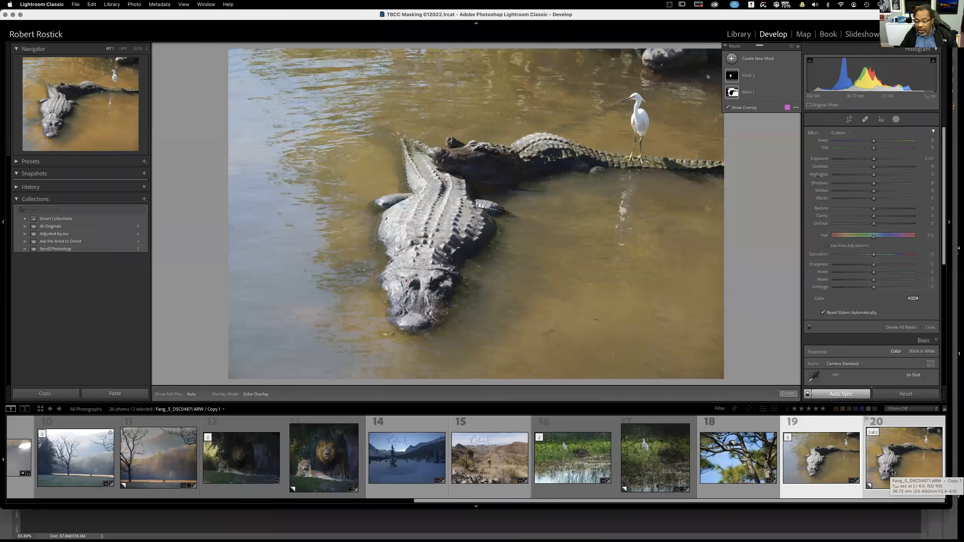
key(c)
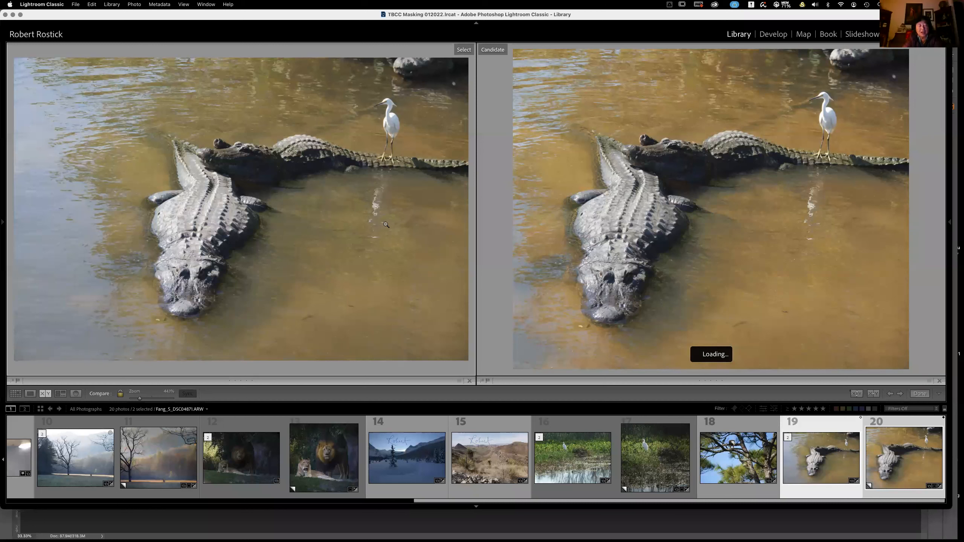
click(371, 197)
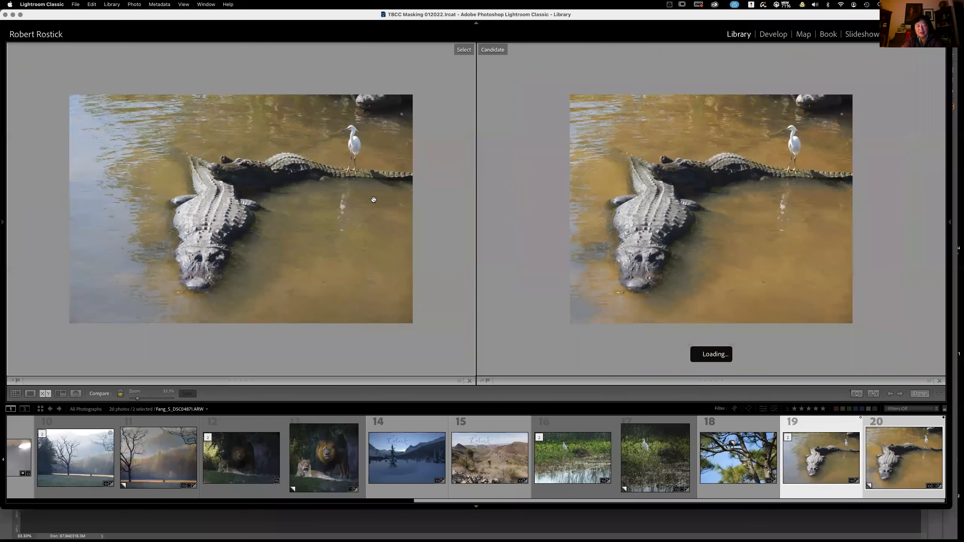
click(354, 219)
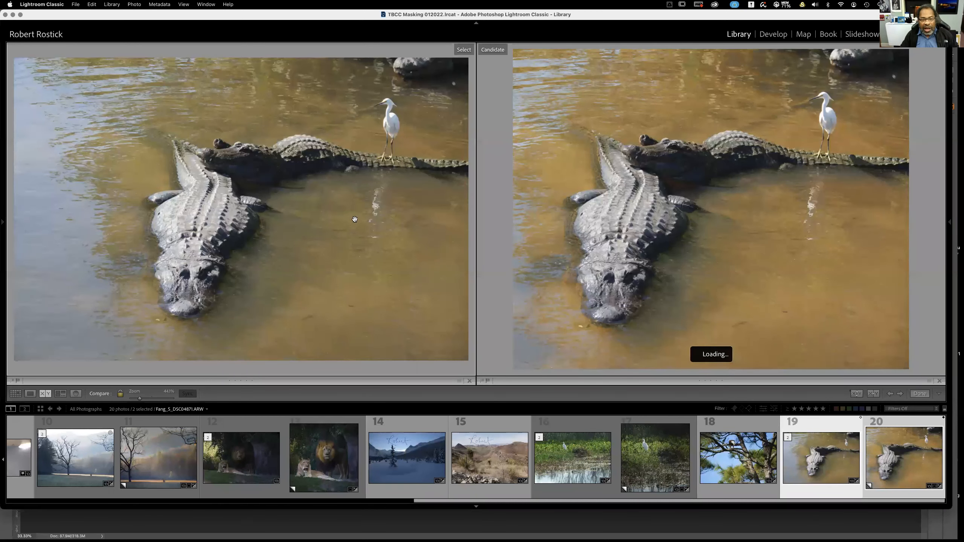
click(355, 219)
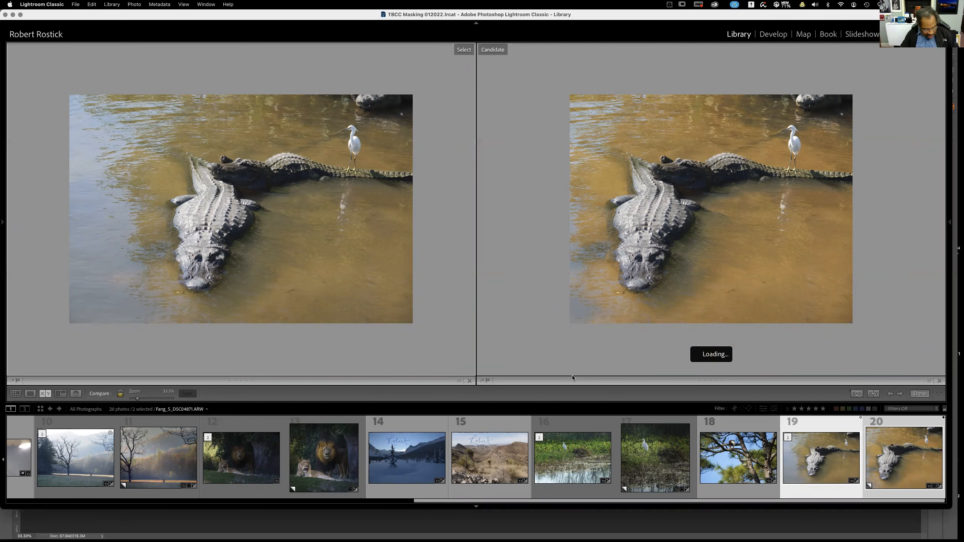
Reset the original alligator photo in Develop with Auto Sync turned off, and put it in Compare view with its edited copy.
key(d)
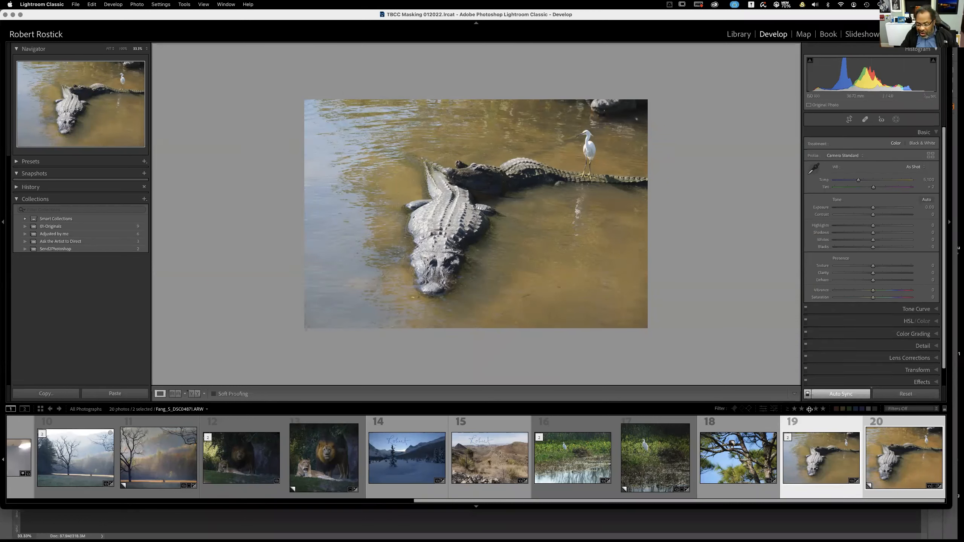
click(807, 394)
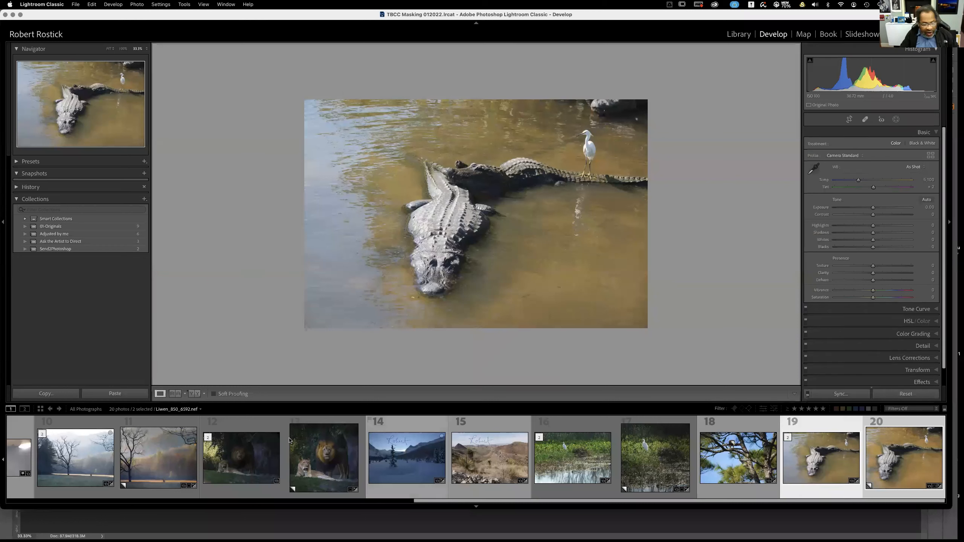
click(904, 397)
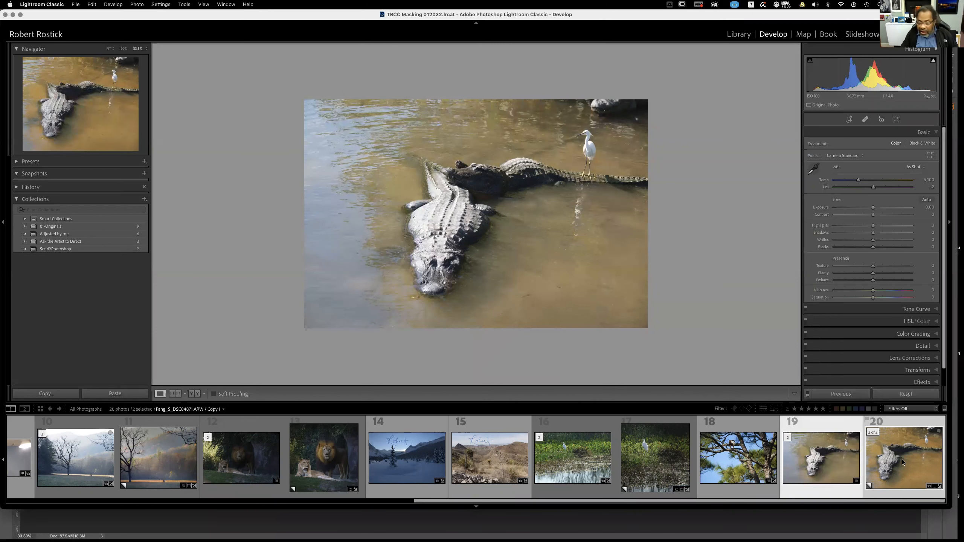
key(c)
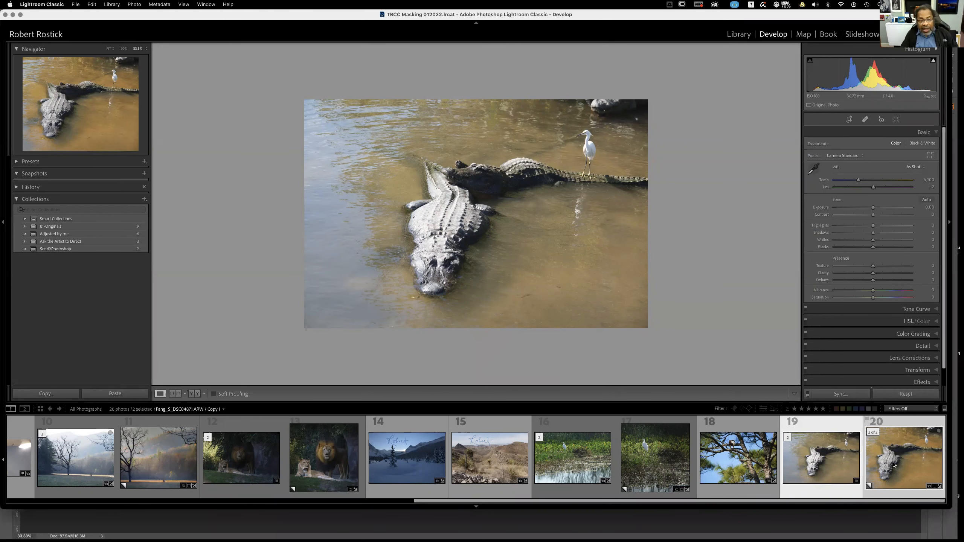